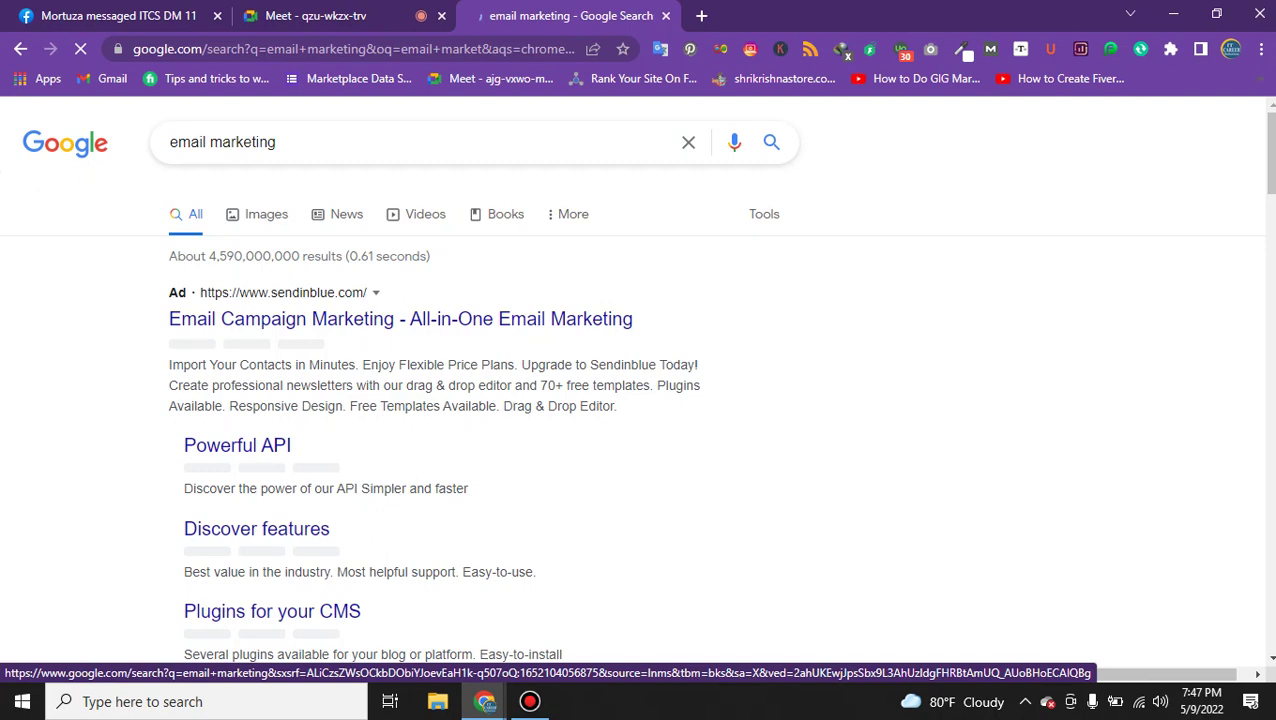
Highlight the snippet's email marketing definition sentence, then switch to the Google Meet call.
scroll(500, 350, down, 6)
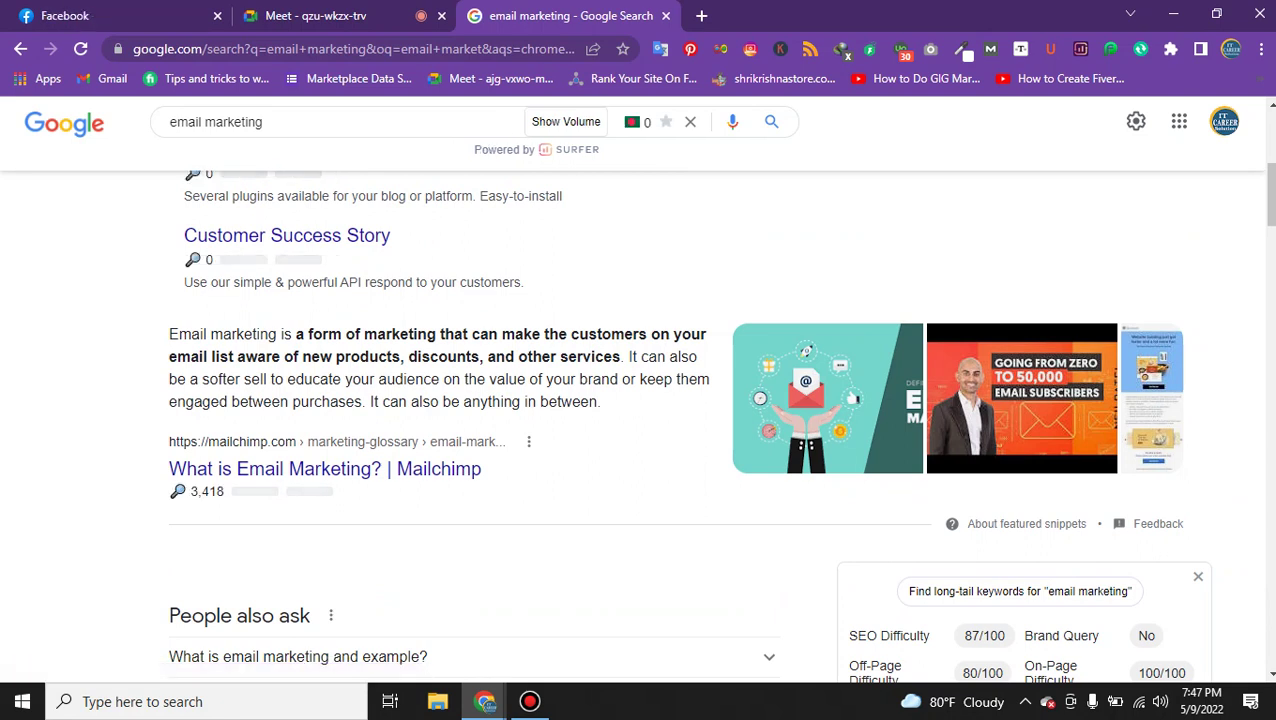
right_click(416, 281)
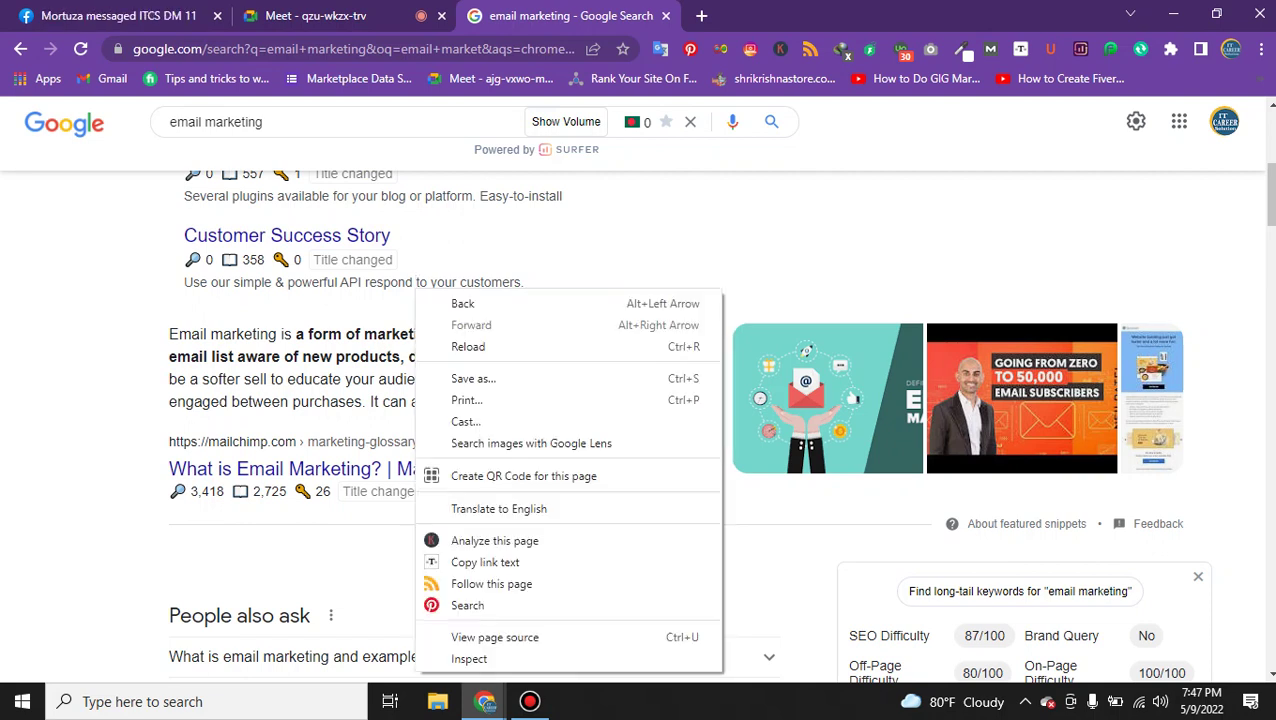
click(245, 334)
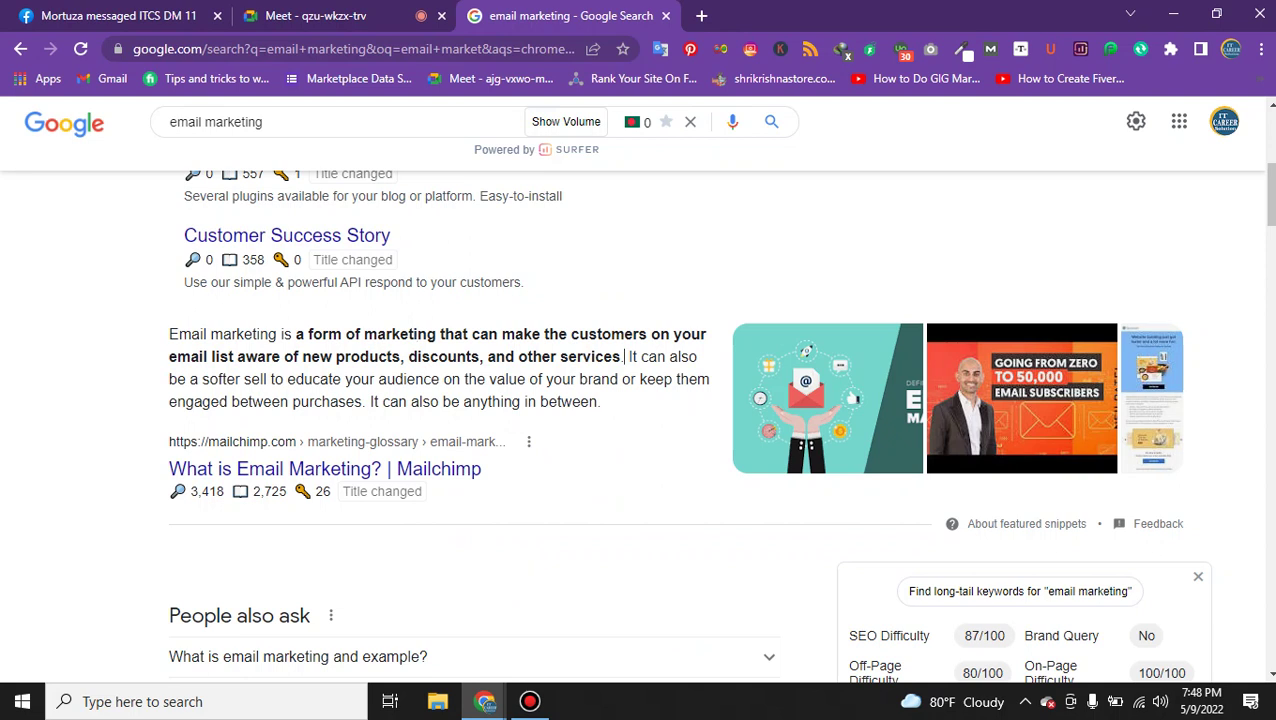
drag(624, 357, 179, 334)
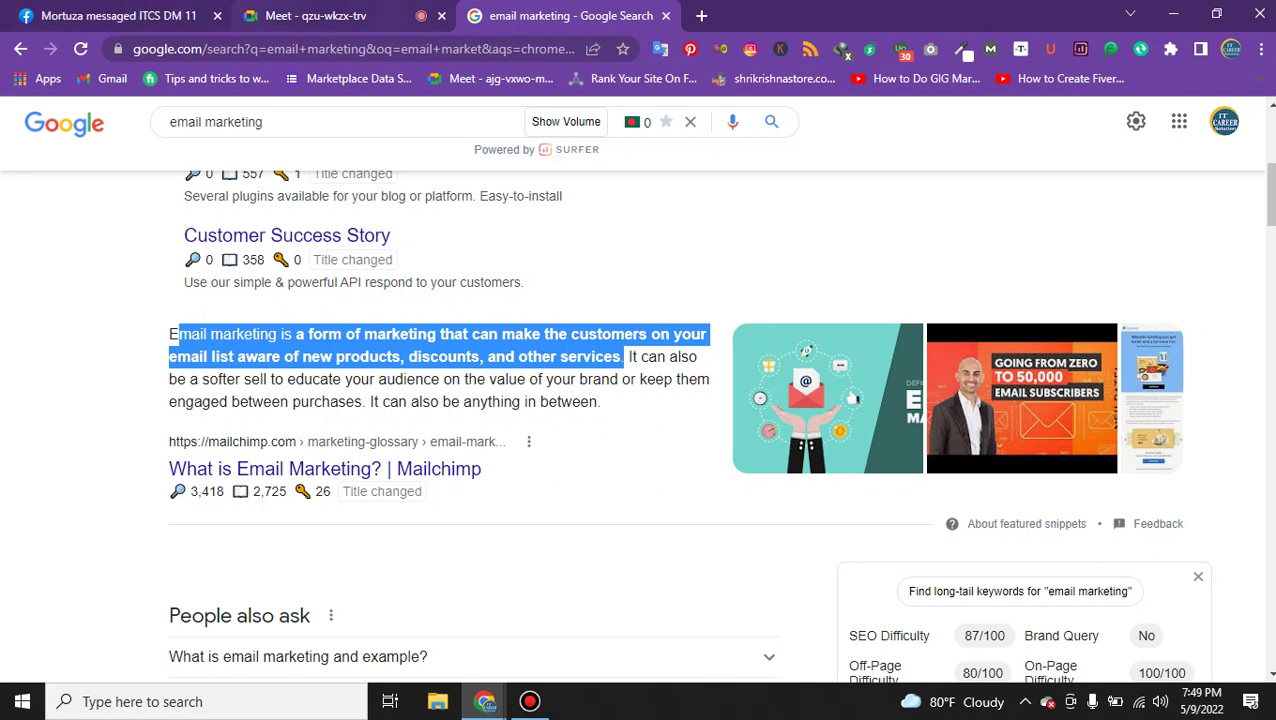
click(255, 15)
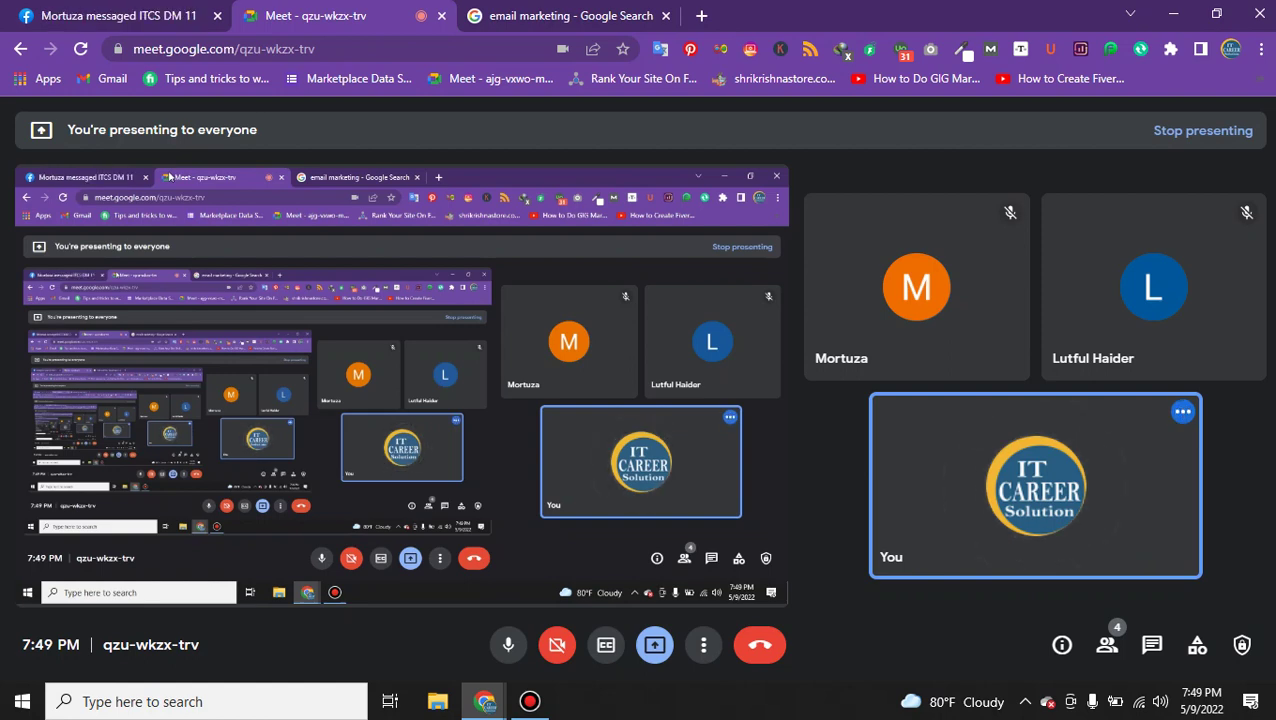
Search 'mailchimp' in a new tab and open the official mailchimp.com result.
key(ctrl+Tab)
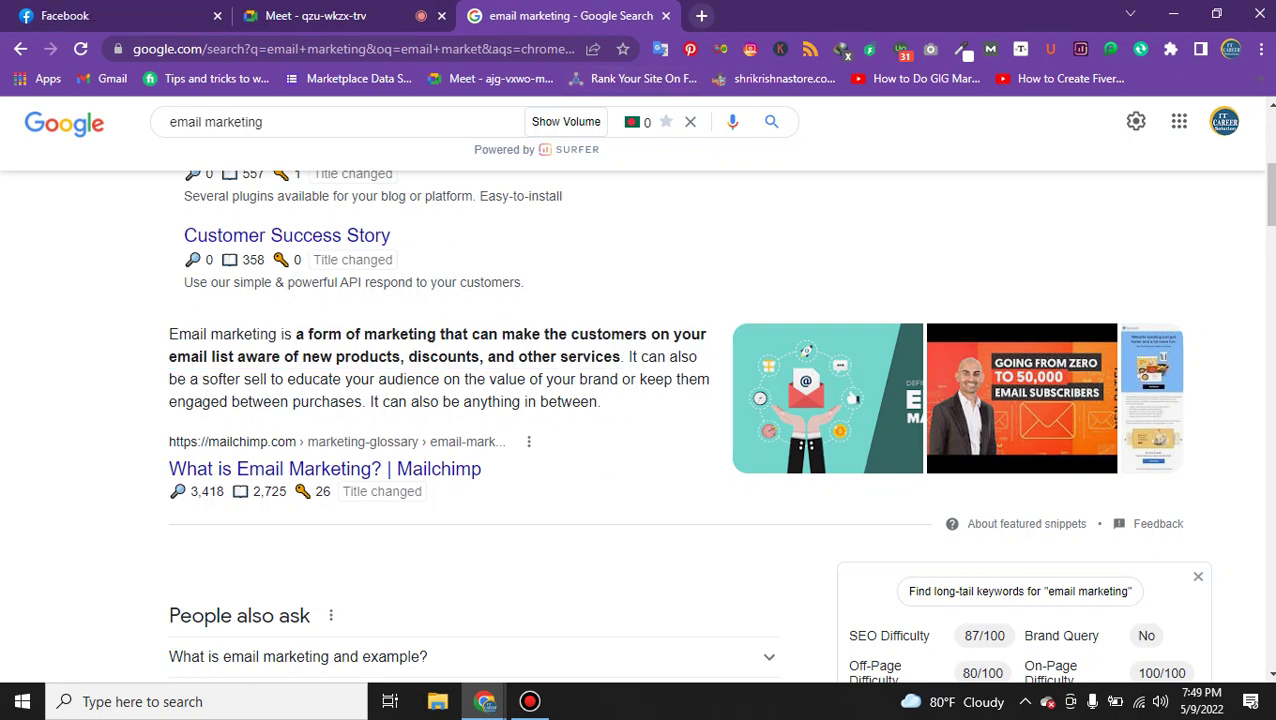
key(ctrl+t)
text(mail)
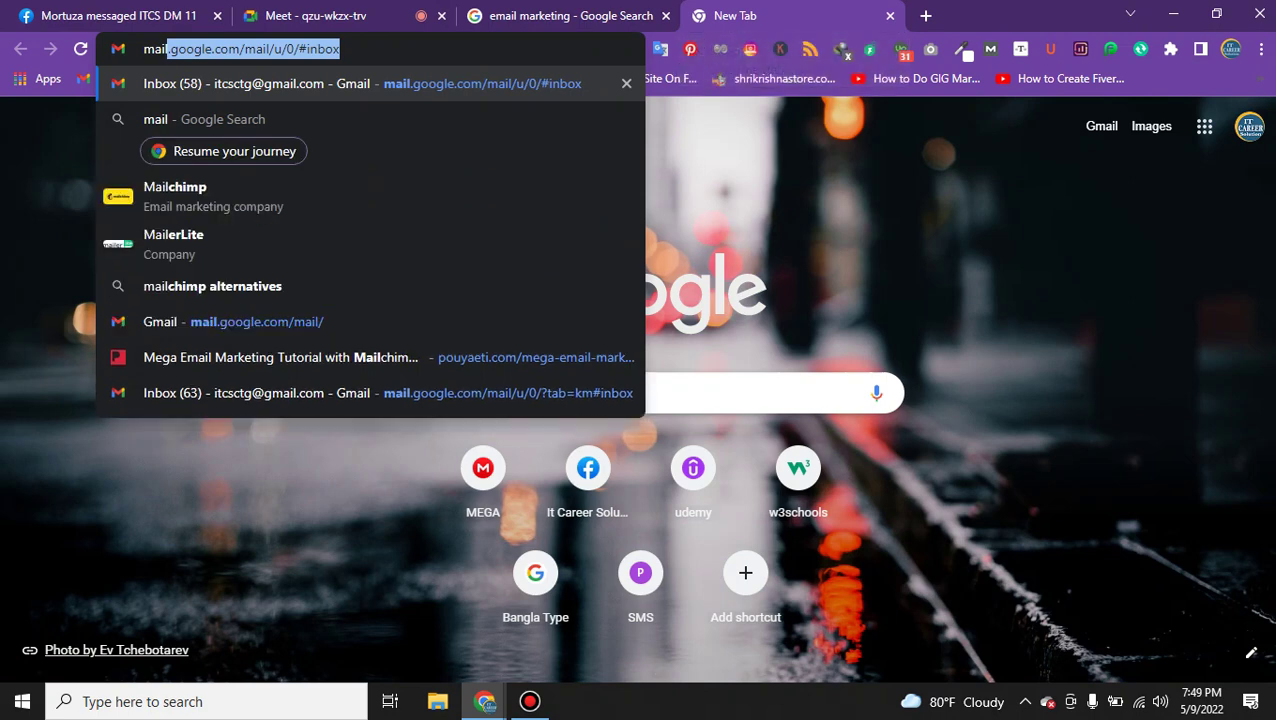
text(cj)
key(Return)
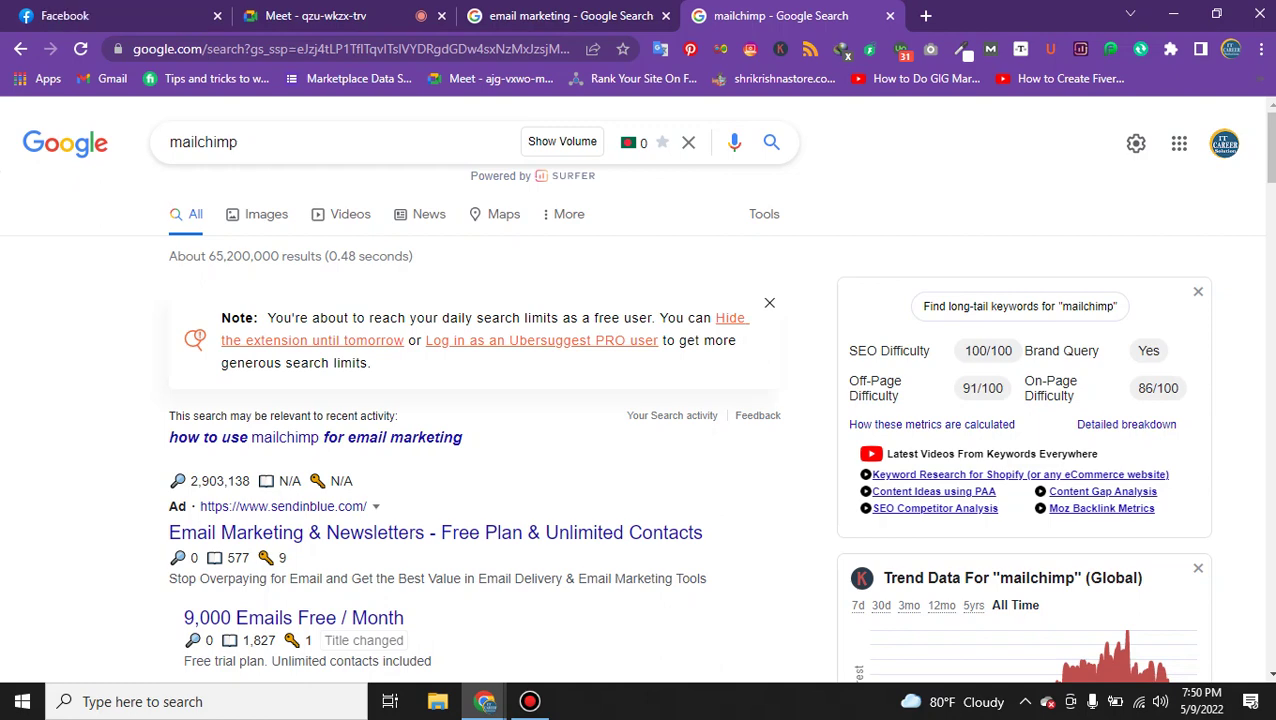
scroll(450, 345, down, 2)
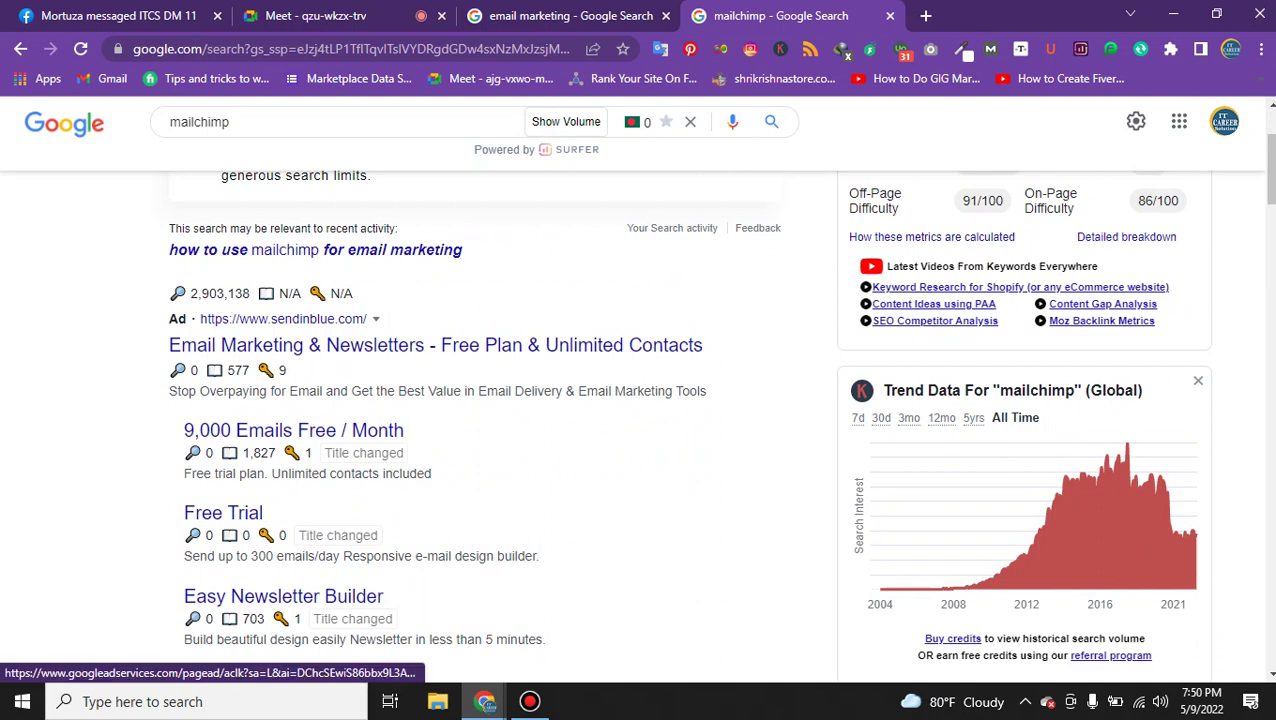
scroll(400, 345, down, 4)
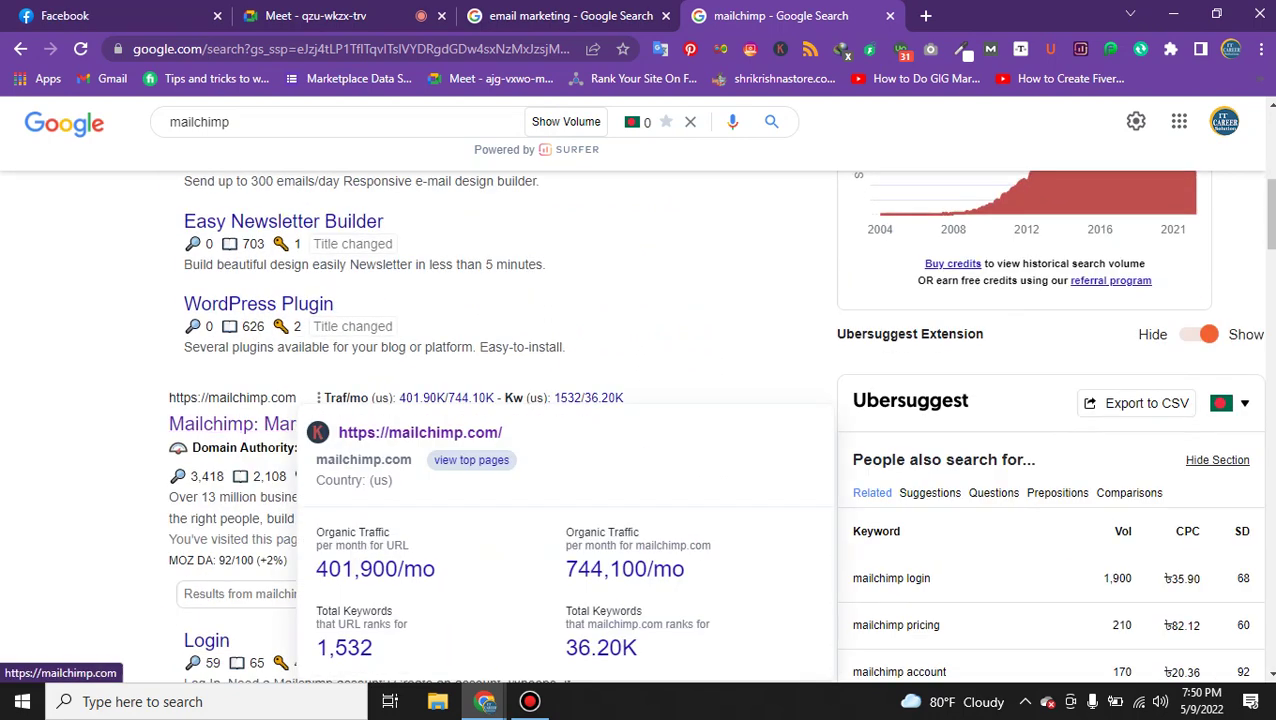
click(400, 424)
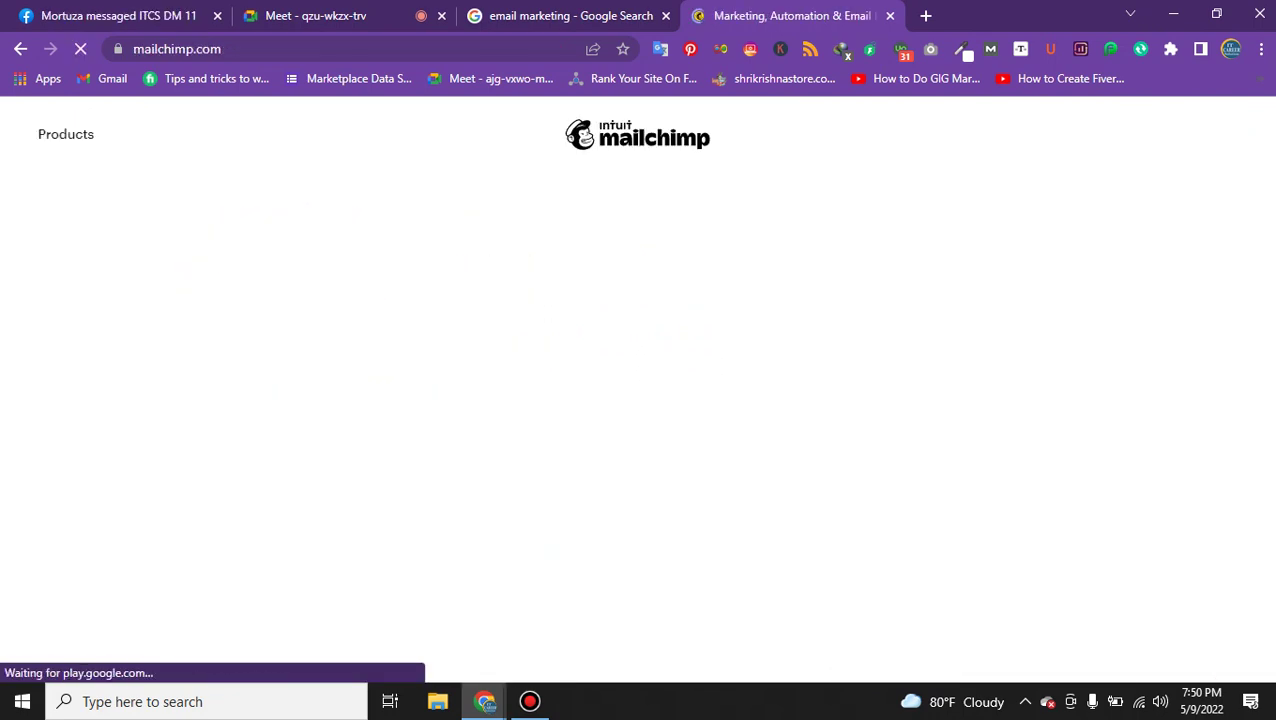
Scroll the Mailchimp homepage to 'Sell more with email automations' and focus the address bar.
scroll(638, 390, down, 7)
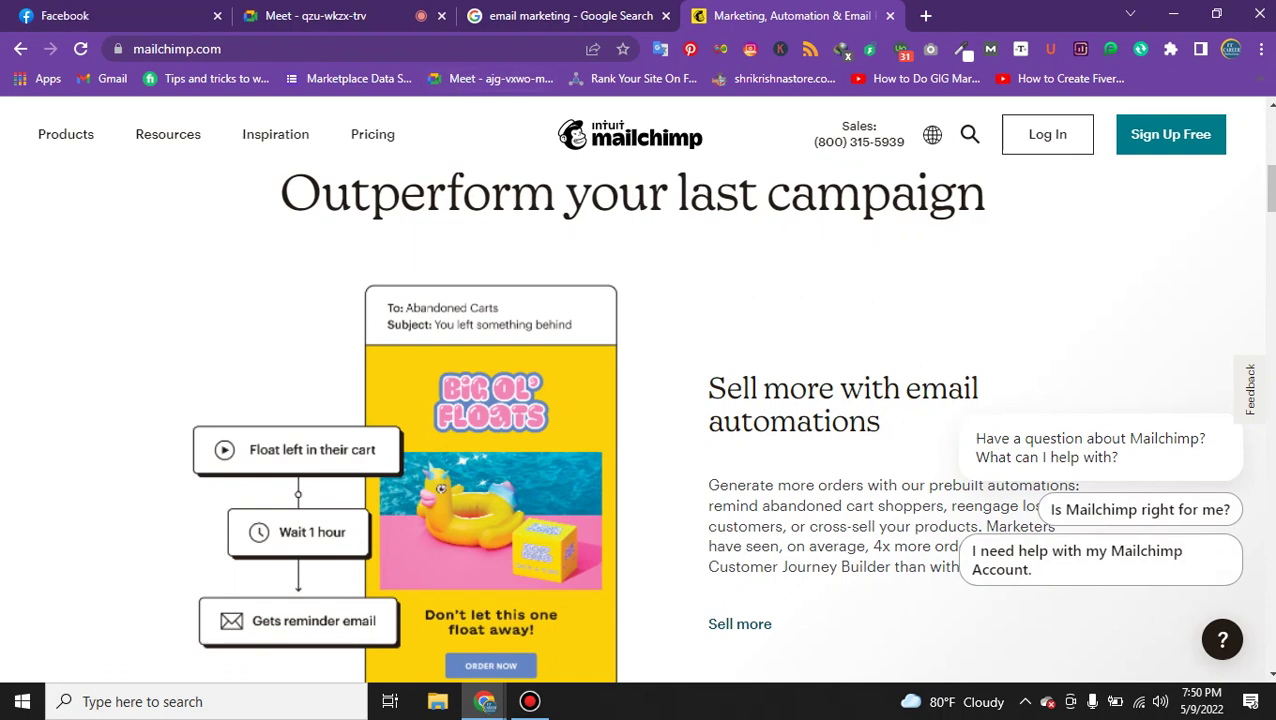
key(ctrl+l)
Search apollo .io and open the 'Apollo.io: Sales Intelligence and Engagement Platform' result.
text(ap)
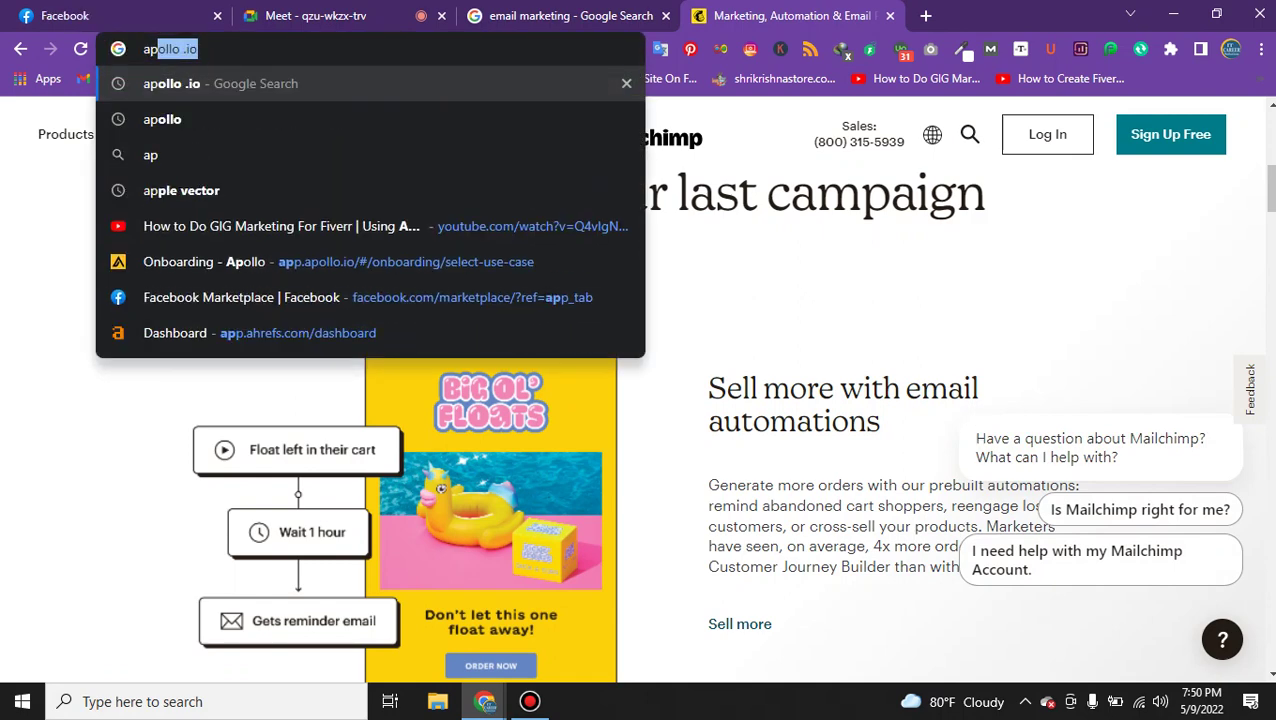
key(Return)
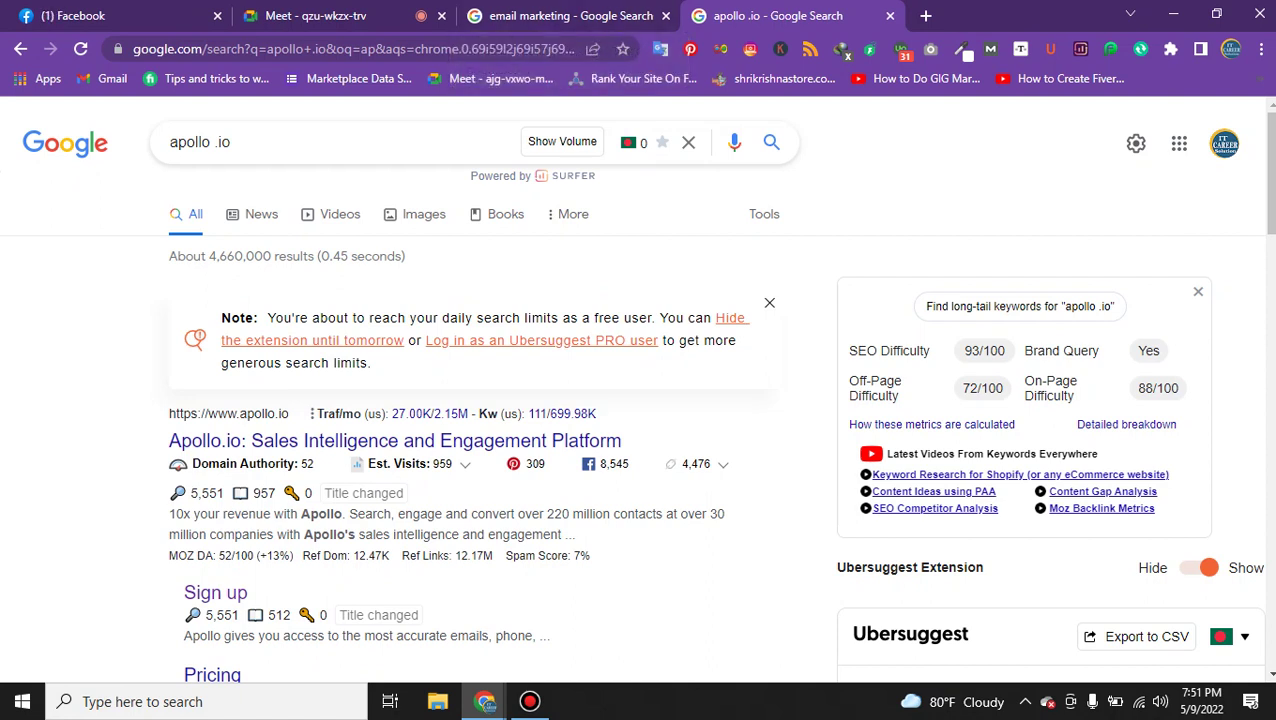
click(395, 441)
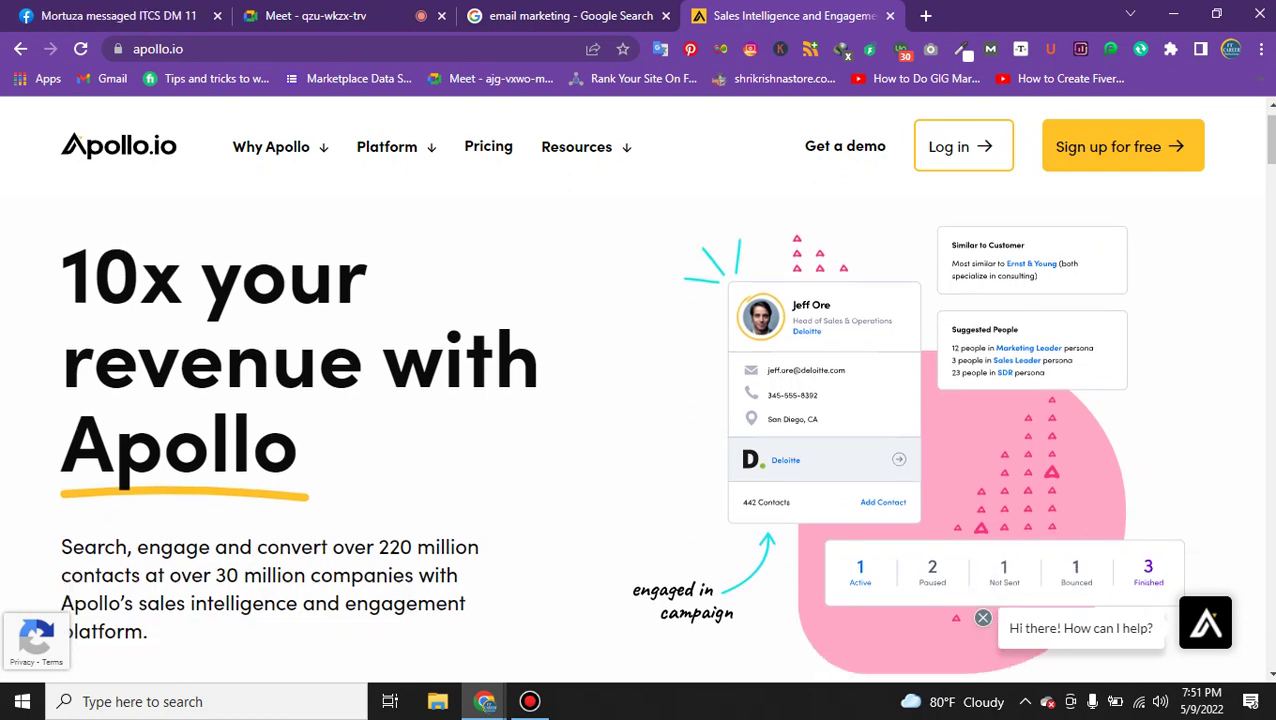
Highlight the '10x your revenue with Apollo' headline on the Apollo homepage.
scroll(870, 543, down, 5)
scroll(870, 543, up, 5)
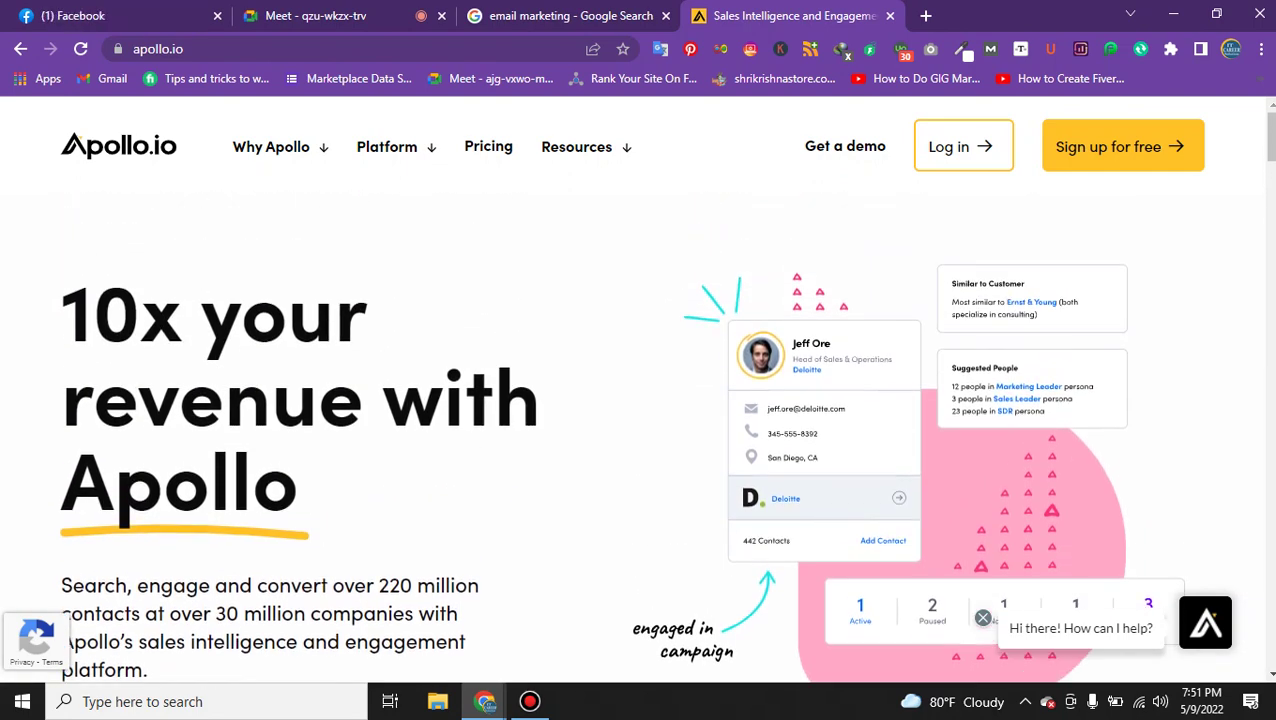
drag(95, 311, 300, 490)
click(300, 490)
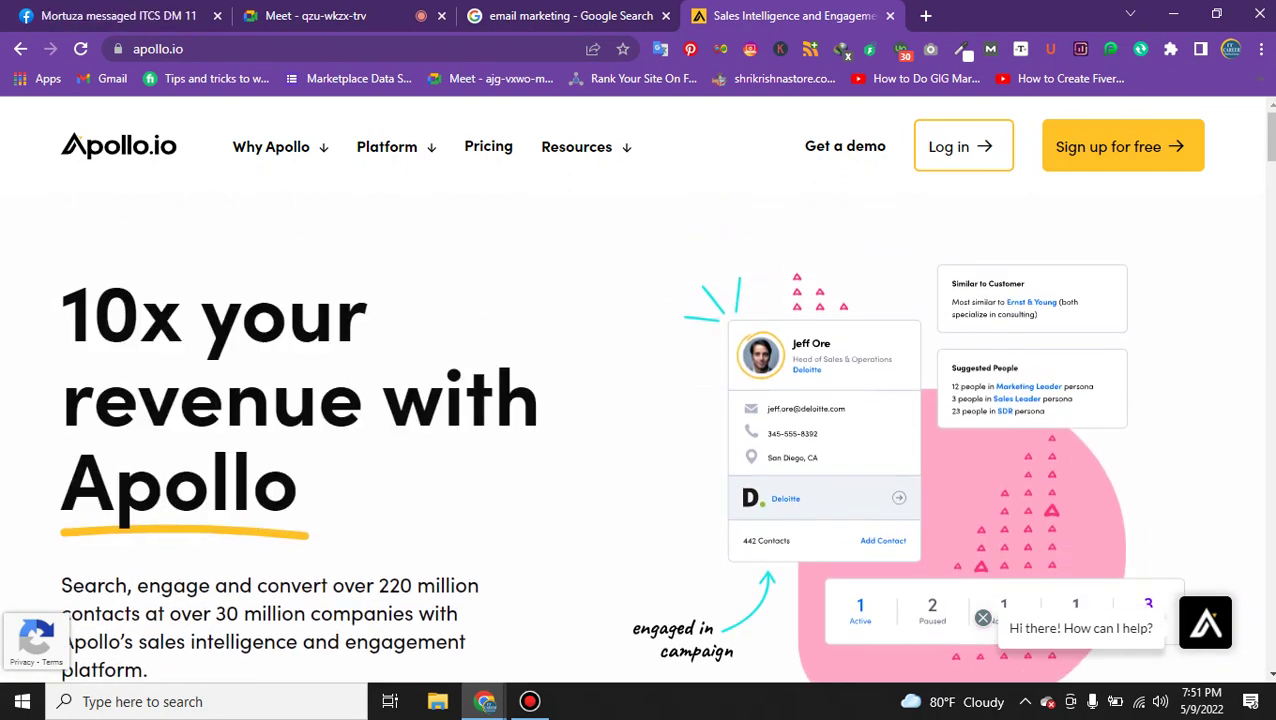
Browse the homepage figures and feature cards, then go to the Sign up for free page.
scroll(640, 400, down, 1)
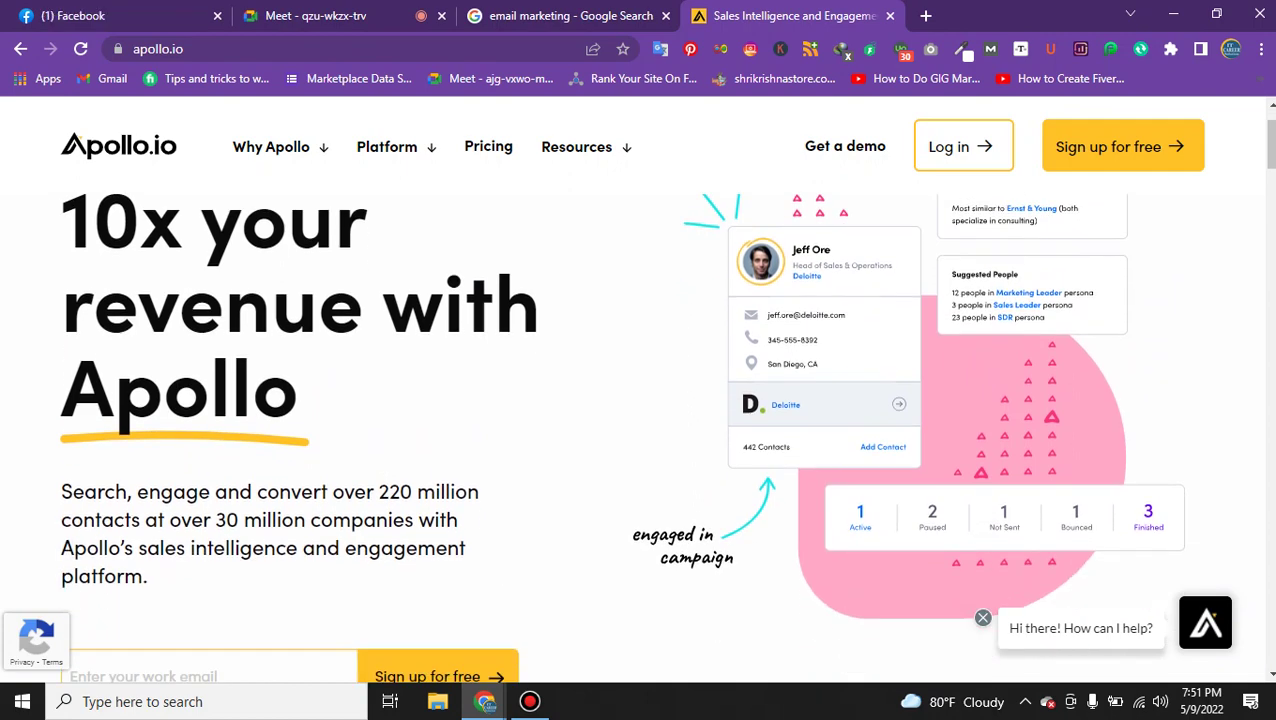
scroll(640, 400, down, 6)
scroll(640, 400, down, 5)
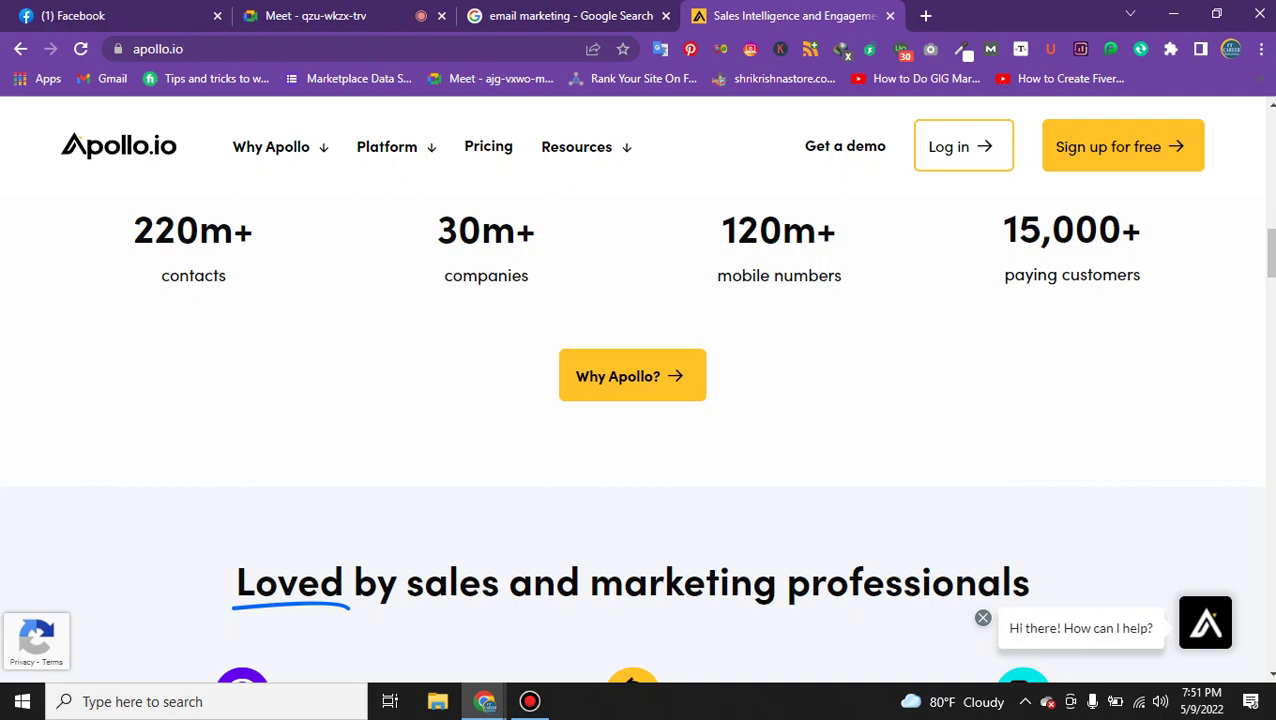
scroll(640, 400, down, 2)
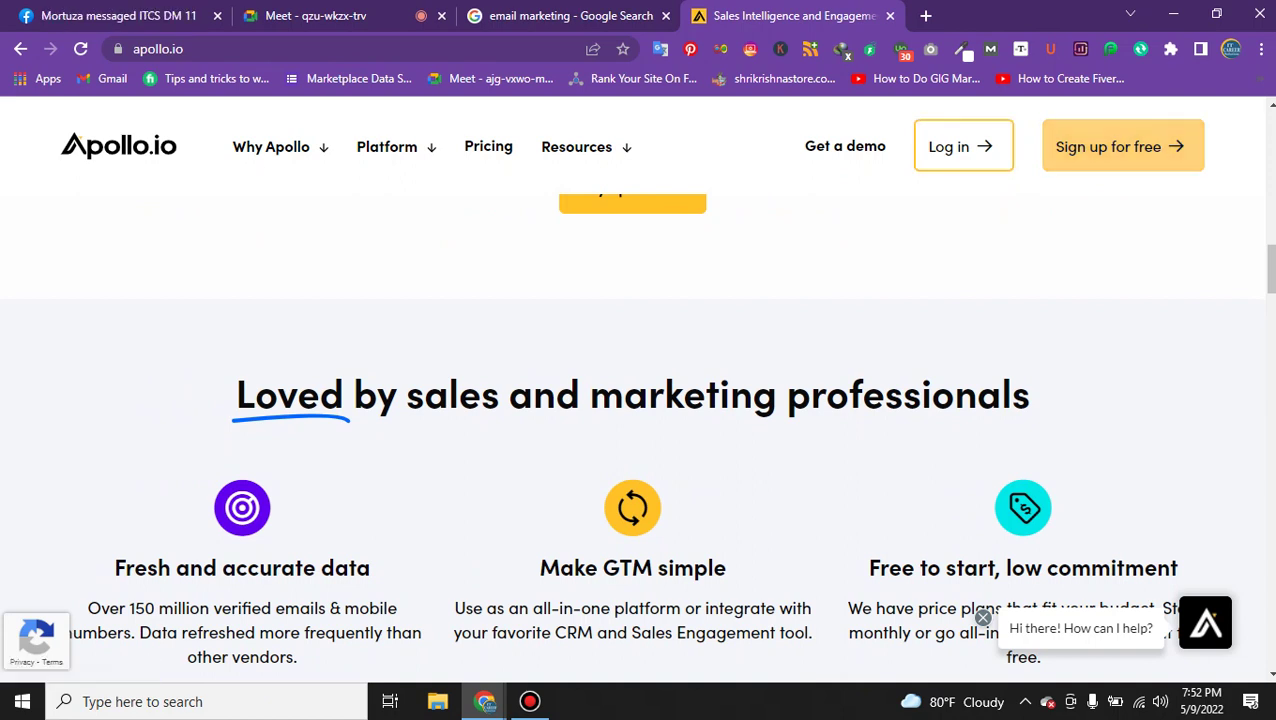
click(1122, 146)
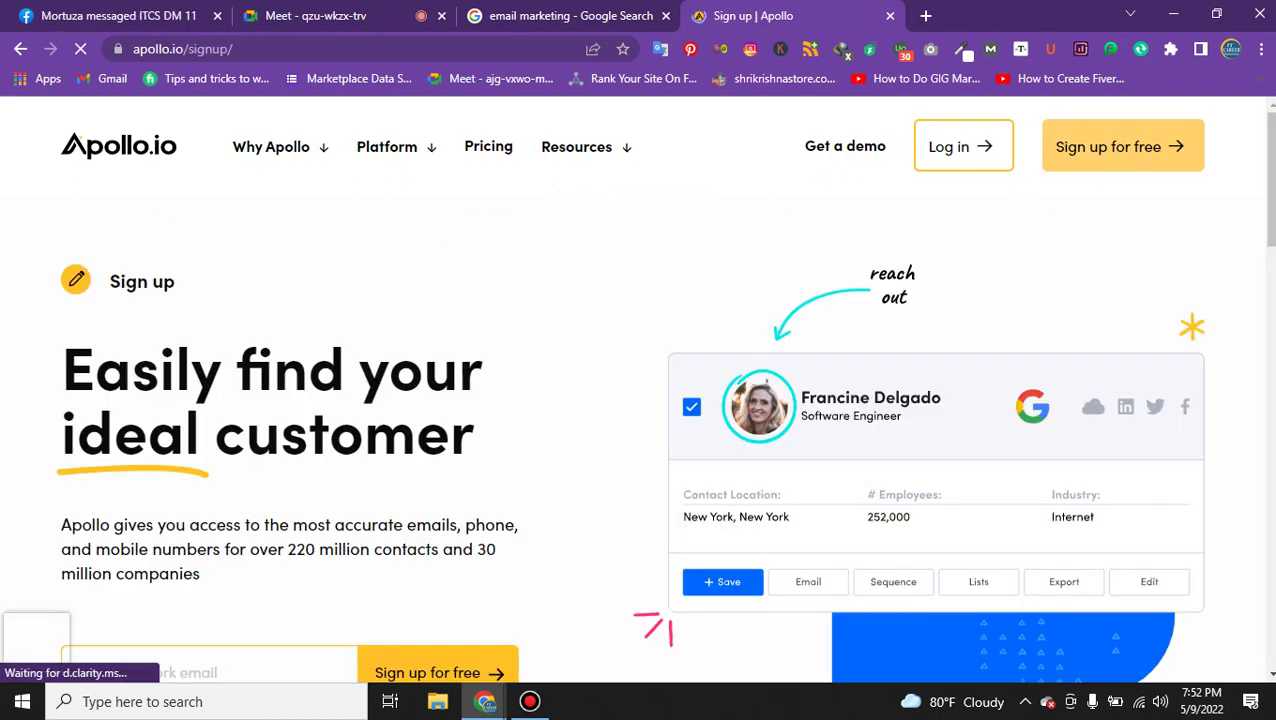
Dismiss the work email autofill suggestions and choose Sign up with Google.
scroll(638, 400, down, 5)
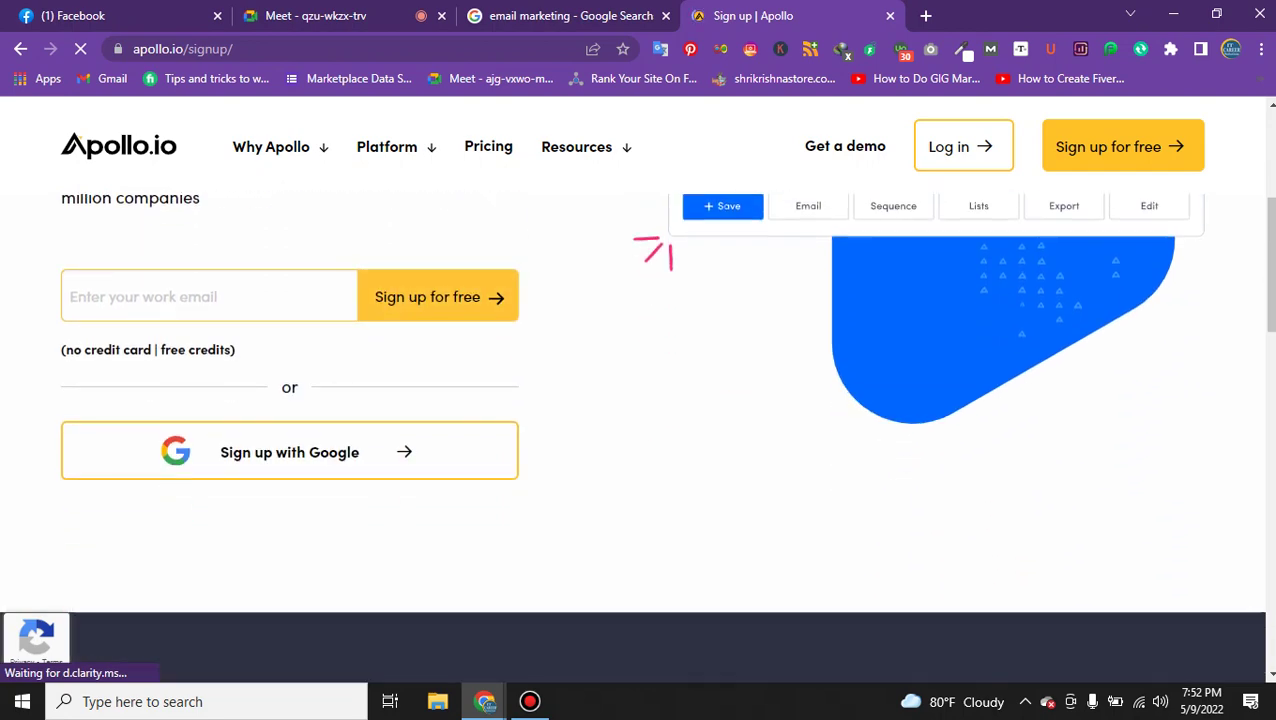
mouse_move(577, 147)
click(200, 296)
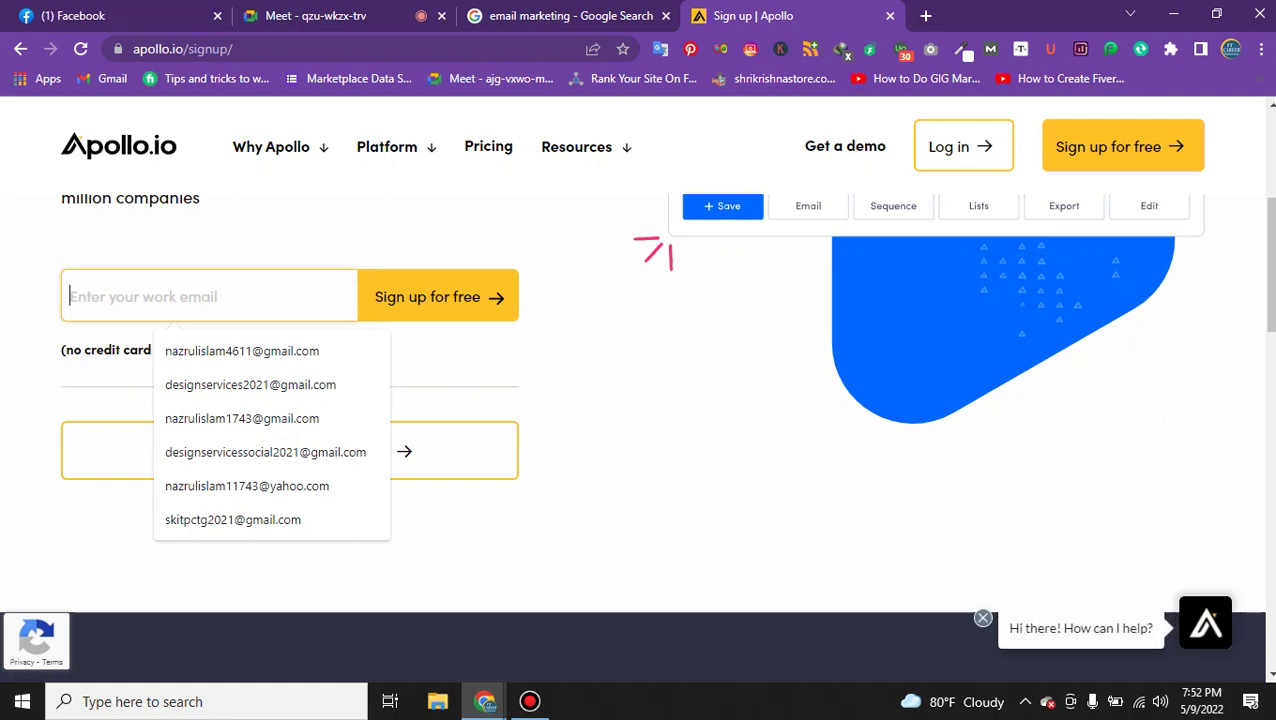
key(Escape)
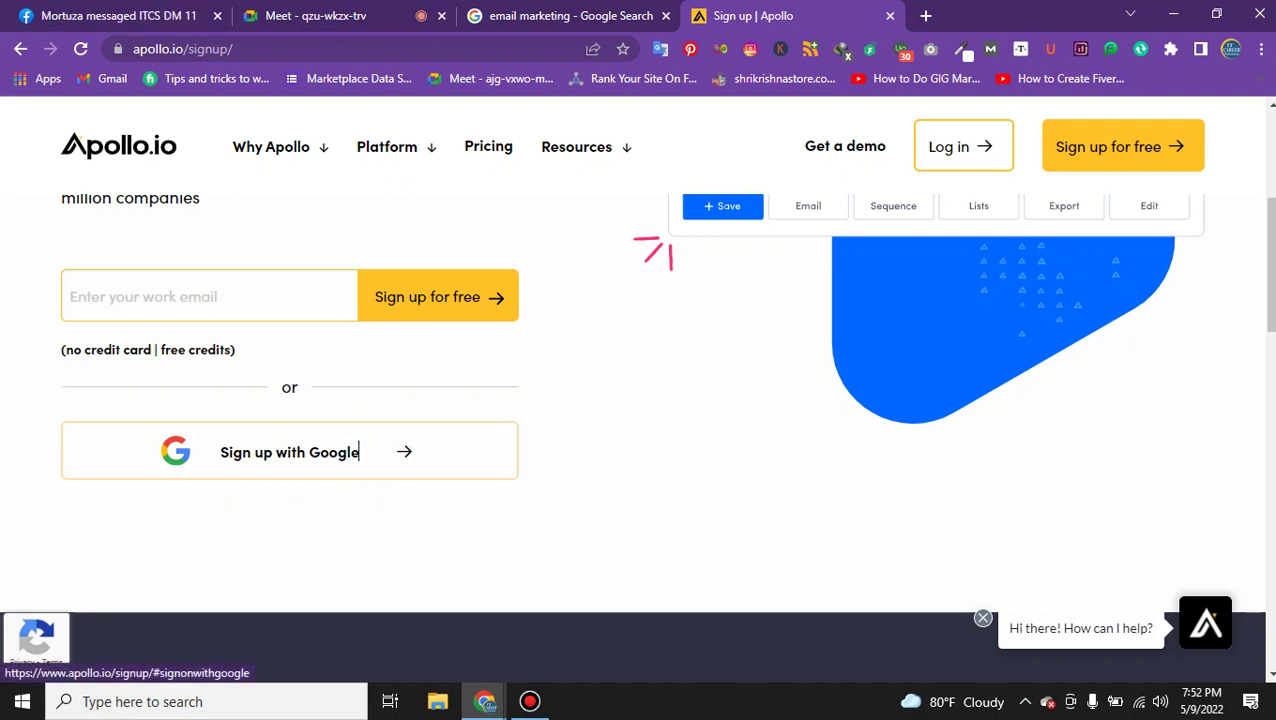
click(289, 452)
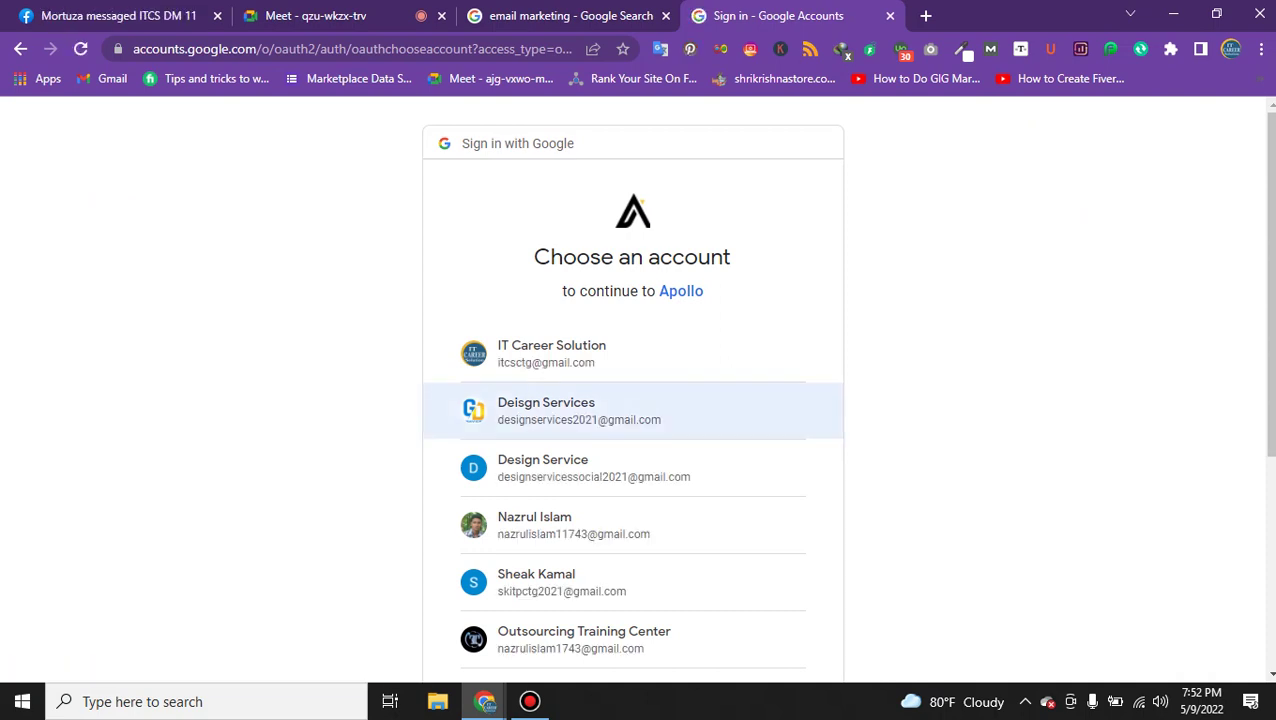
Check the Google Meet call, then return to the Google account chooser.
click(315, 15)
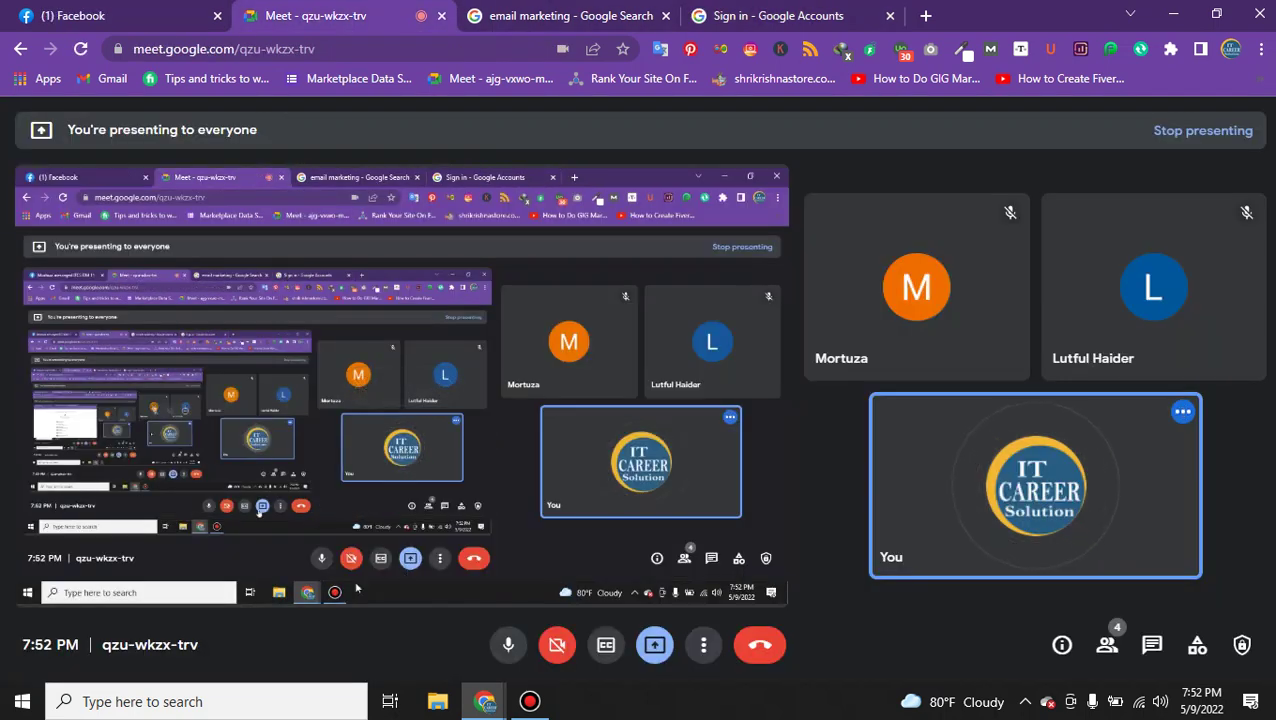
click(529, 701)
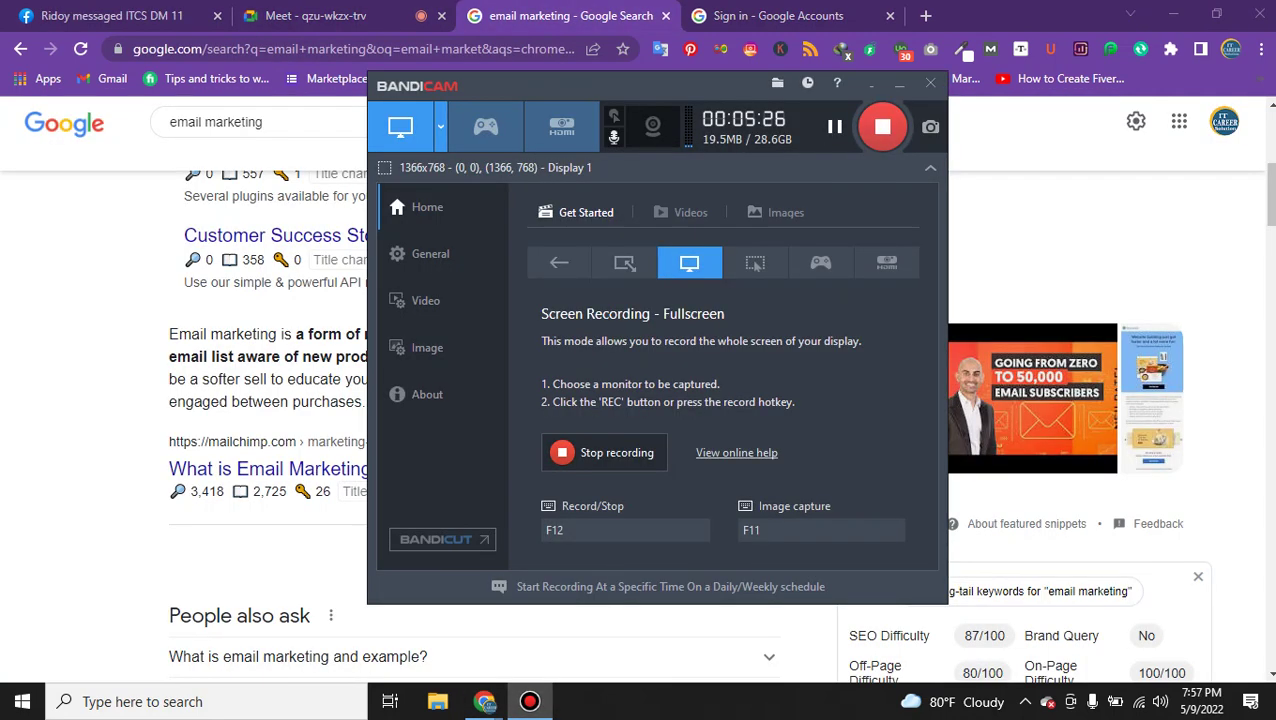
click(778, 15)
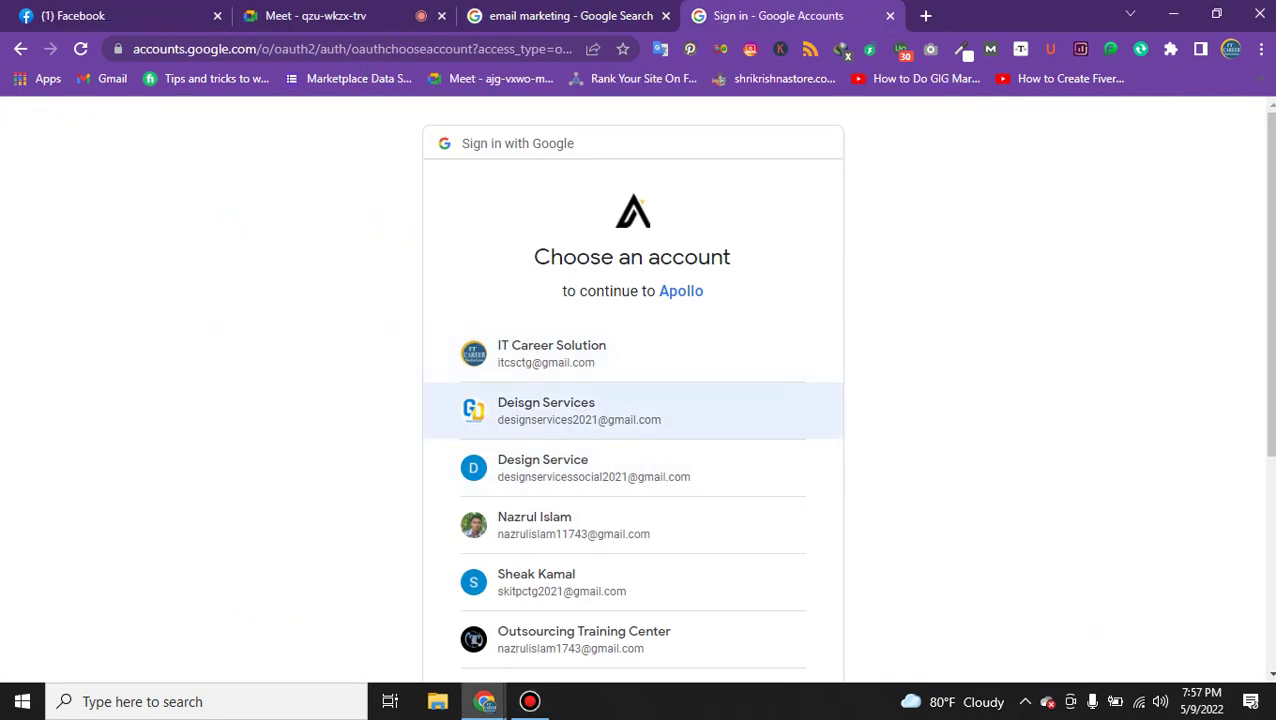
Pick the Google account and allow Apollo access on the consent screen.
scroll(632, 420, down, 1)
click(580, 432)
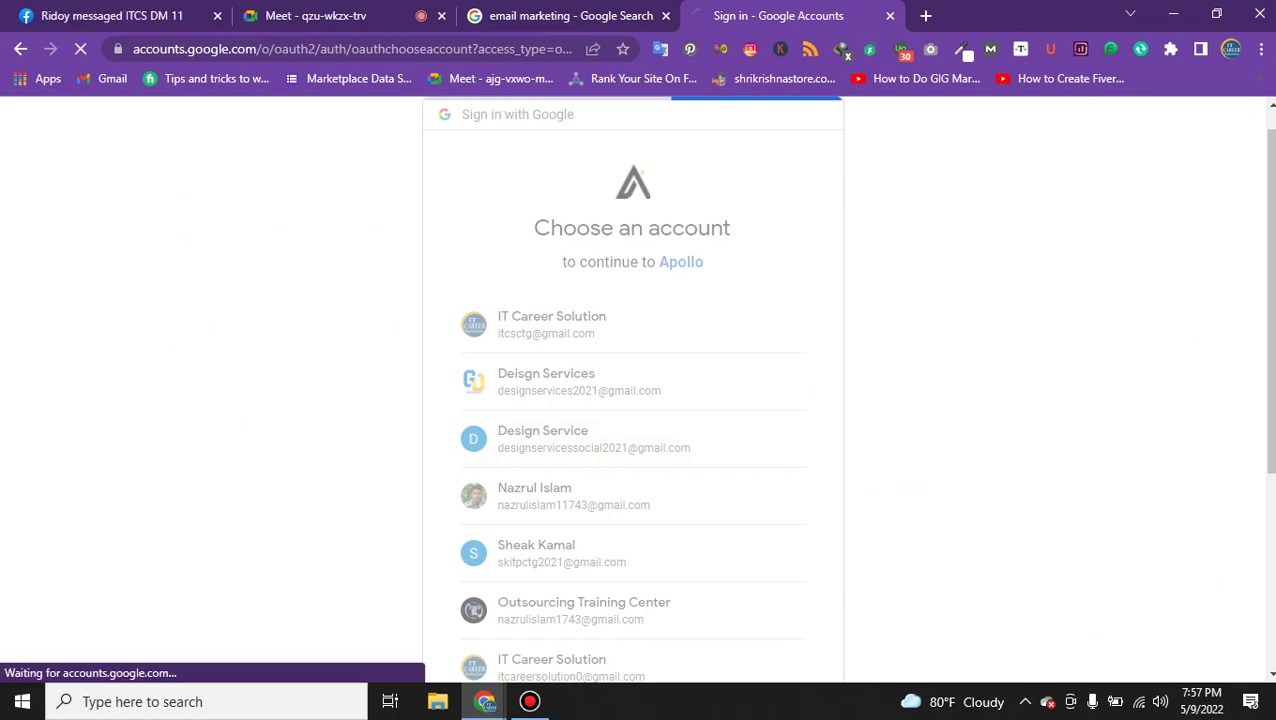
scroll(632, 400, down, 3)
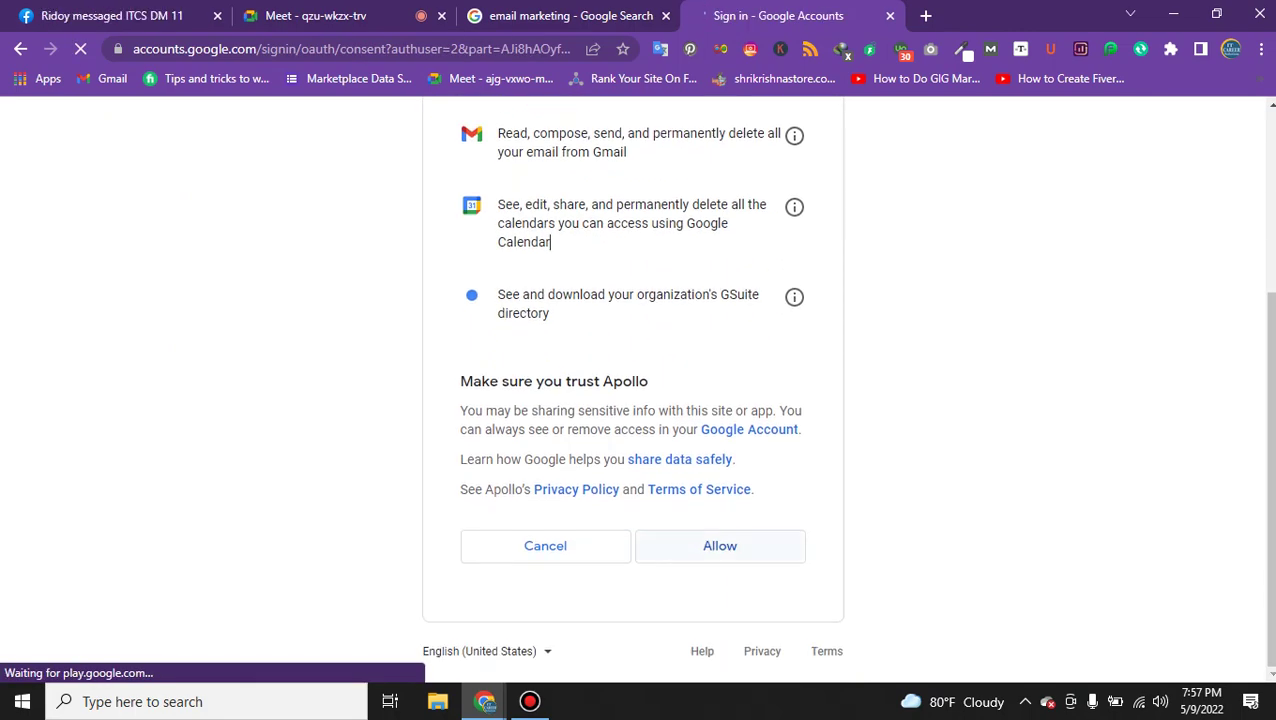
scroll(720, 546, down, 3)
click(720, 546)
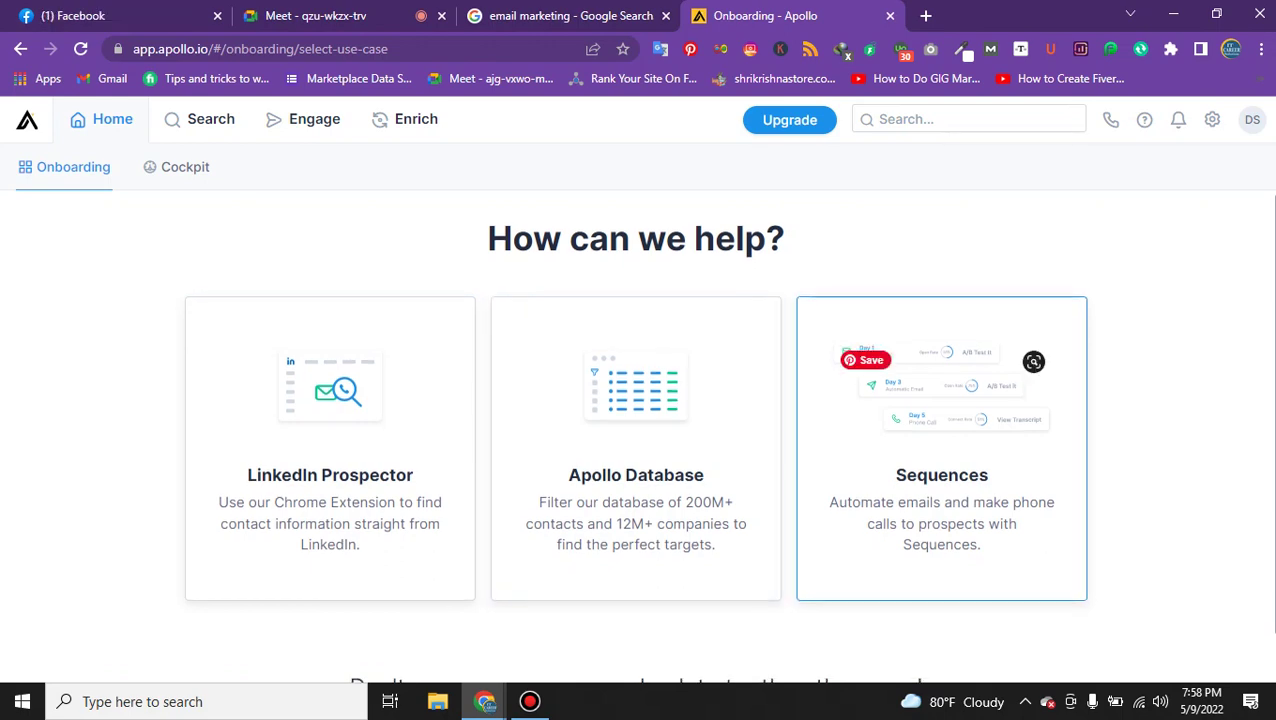
Choose the Apollo Database option during onboarding and dismiss the persona setup prompt.
scroll(636, 420, down, 1)
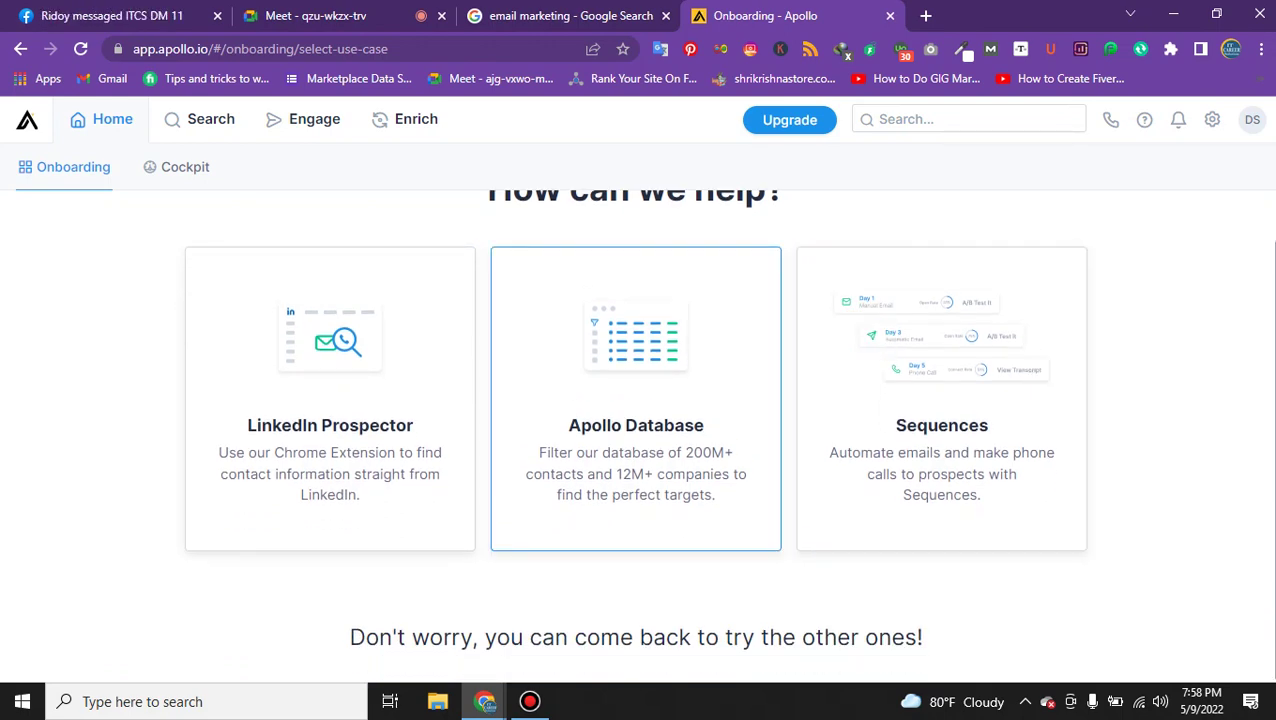
click(631, 425)
click(400, 15)
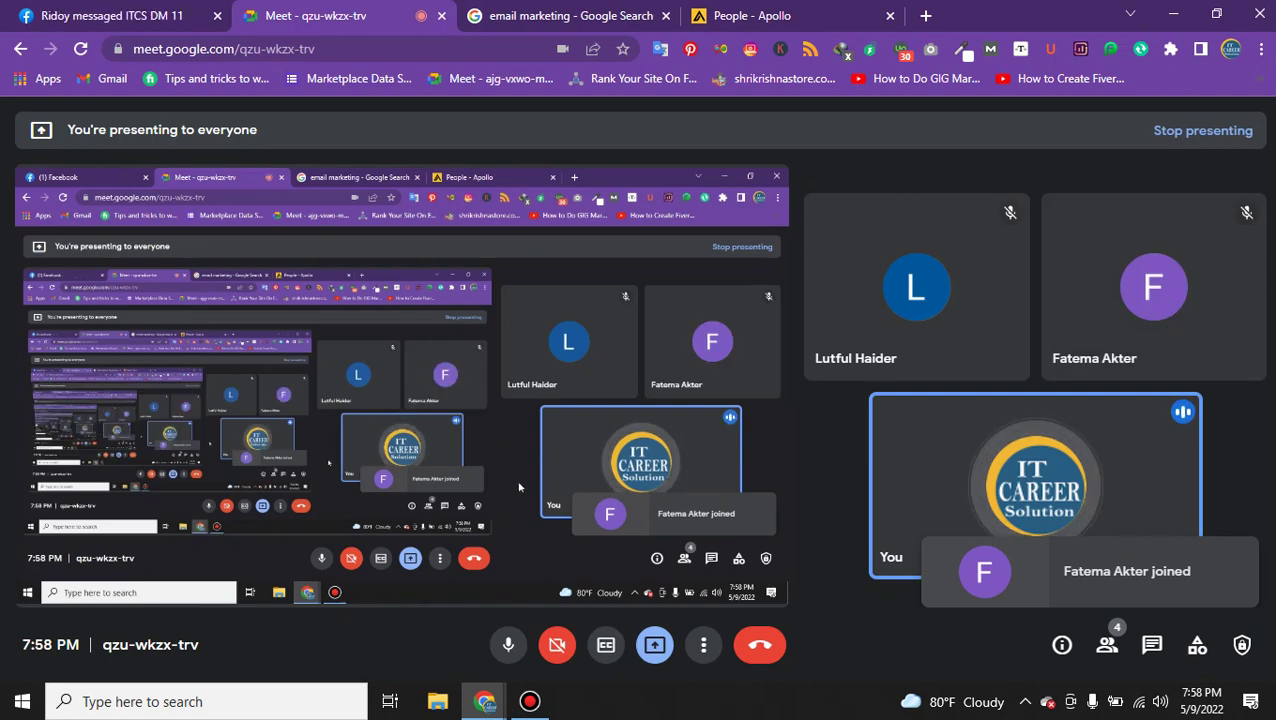
click(750, 15)
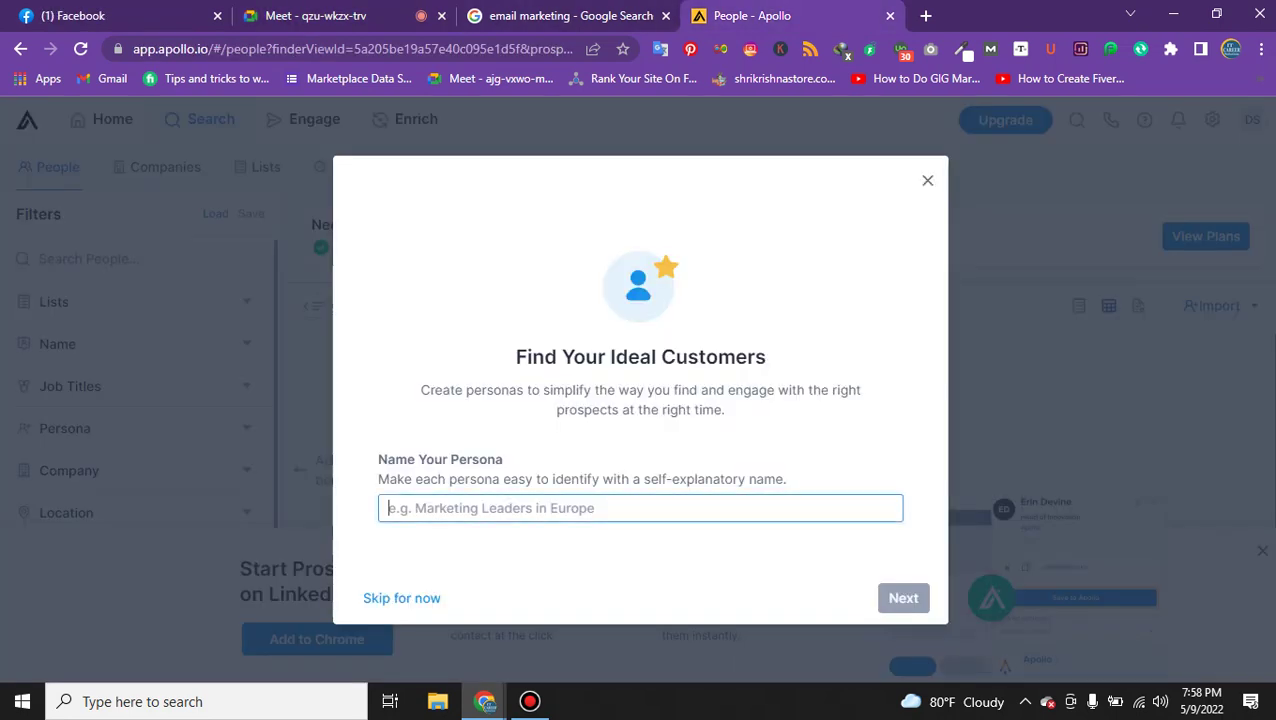
key(Escape)
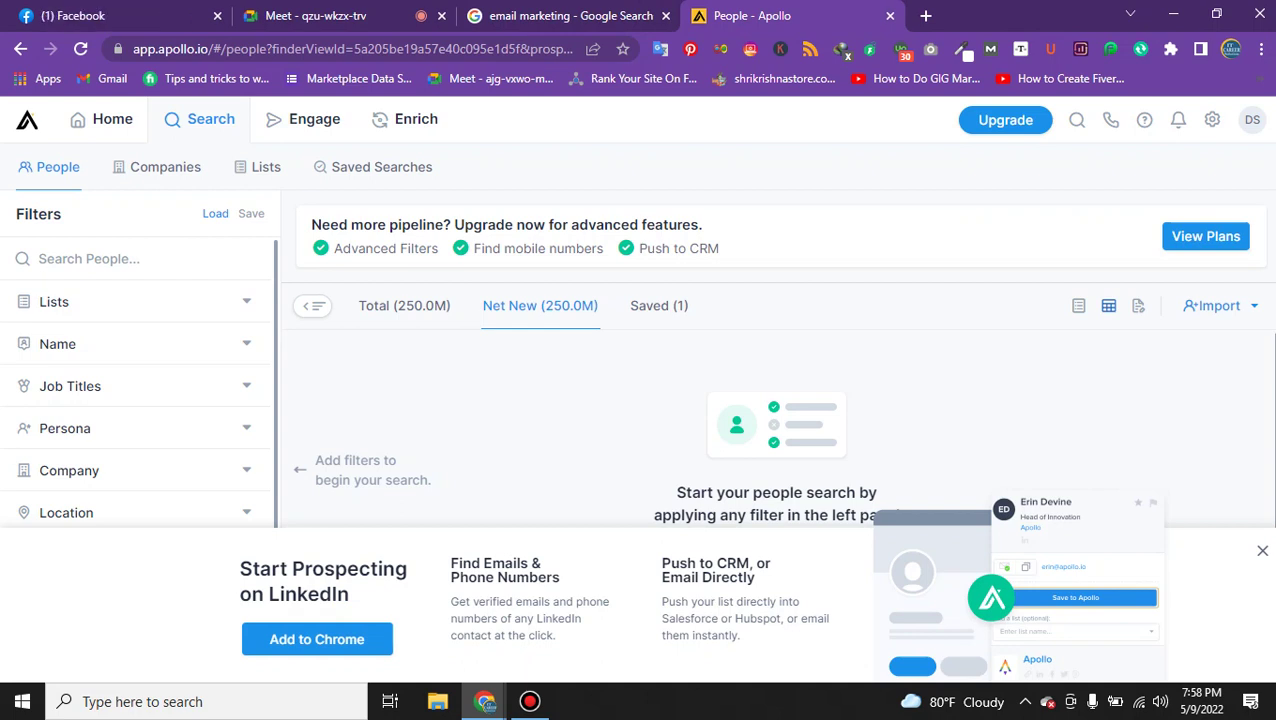
Close the LinkedIn extension banner and cycle Saved, Total, Net New tabs, ending on Saved (1).
click(659, 305)
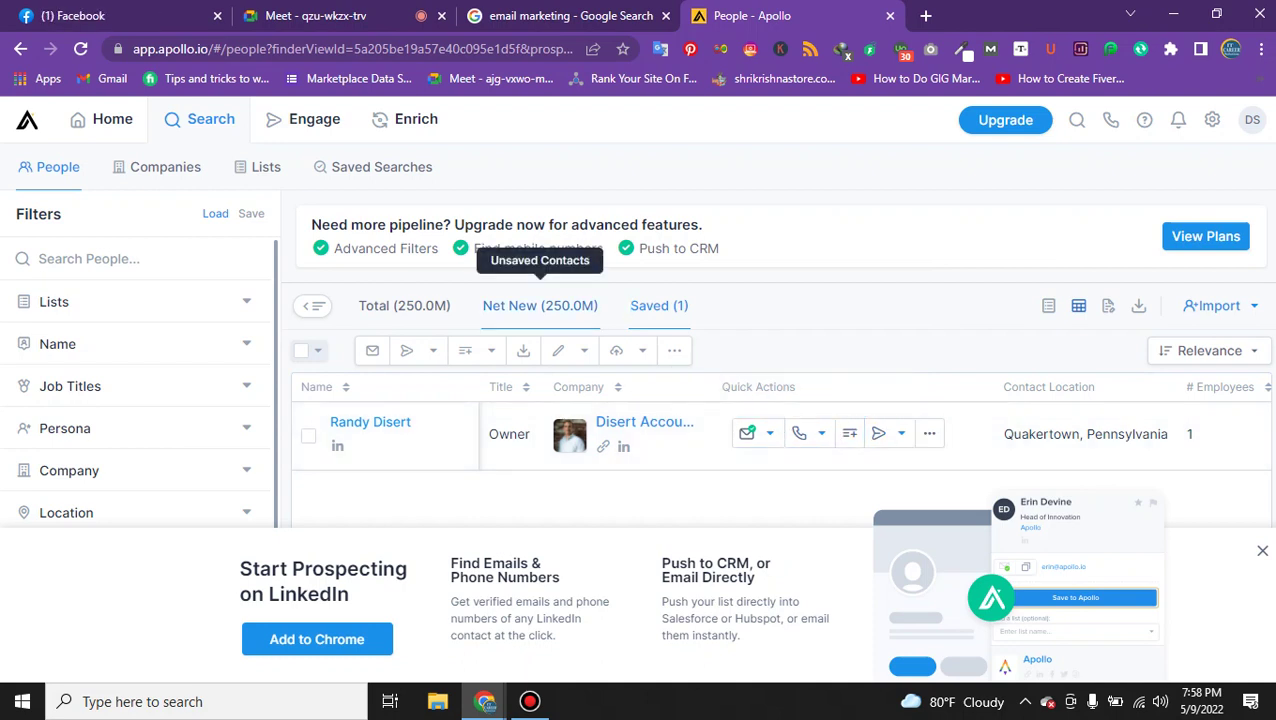
click(404, 305)
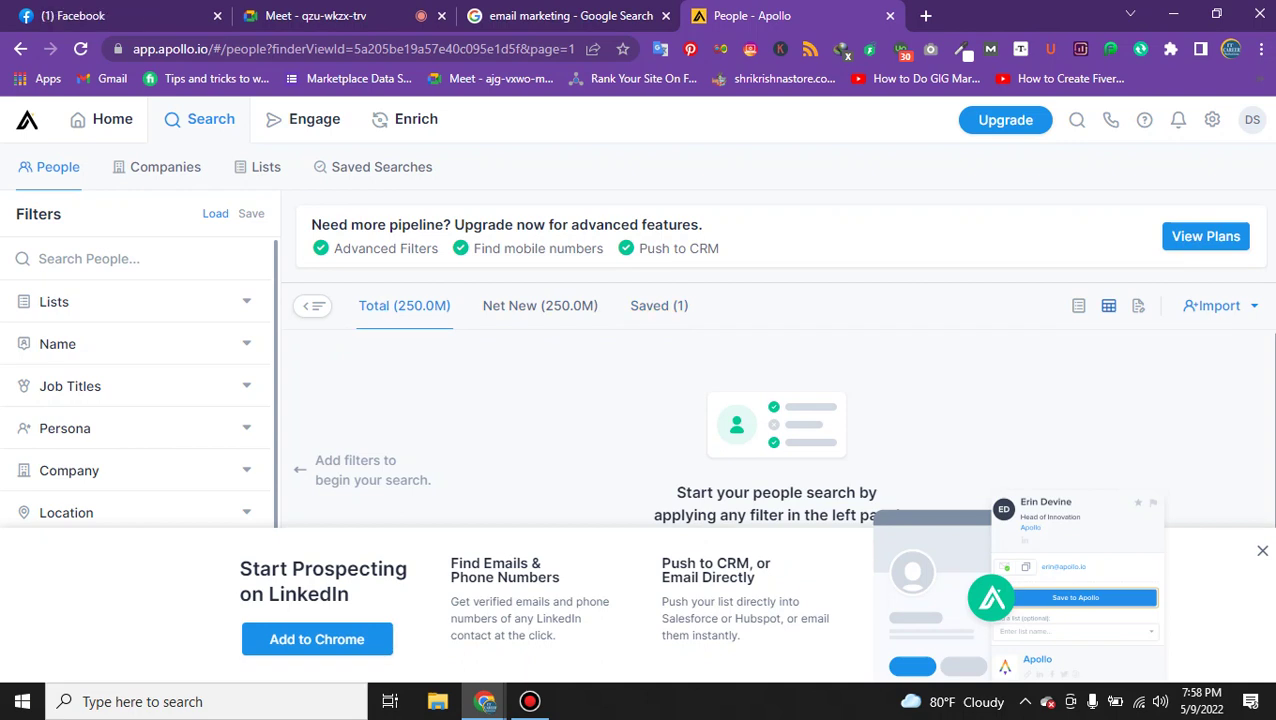
click(1262, 550)
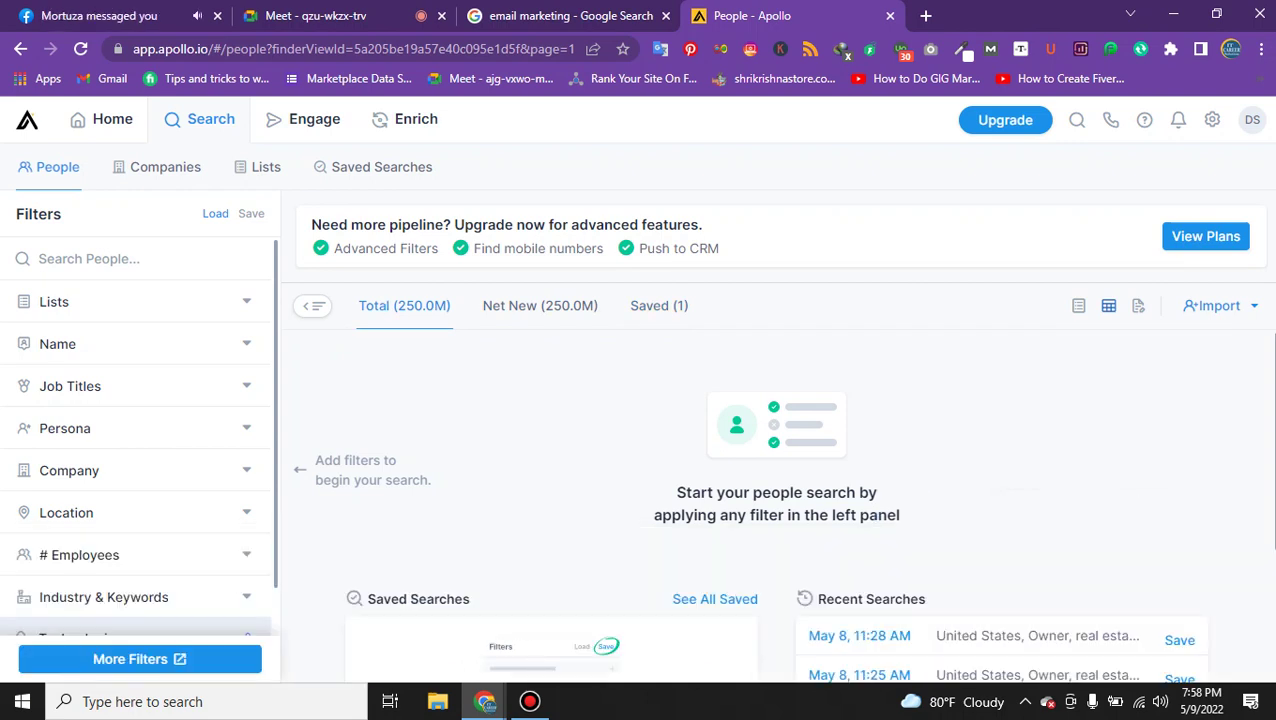
scroll(777, 450, down, 3)
scroll(777, 450, up, 3)
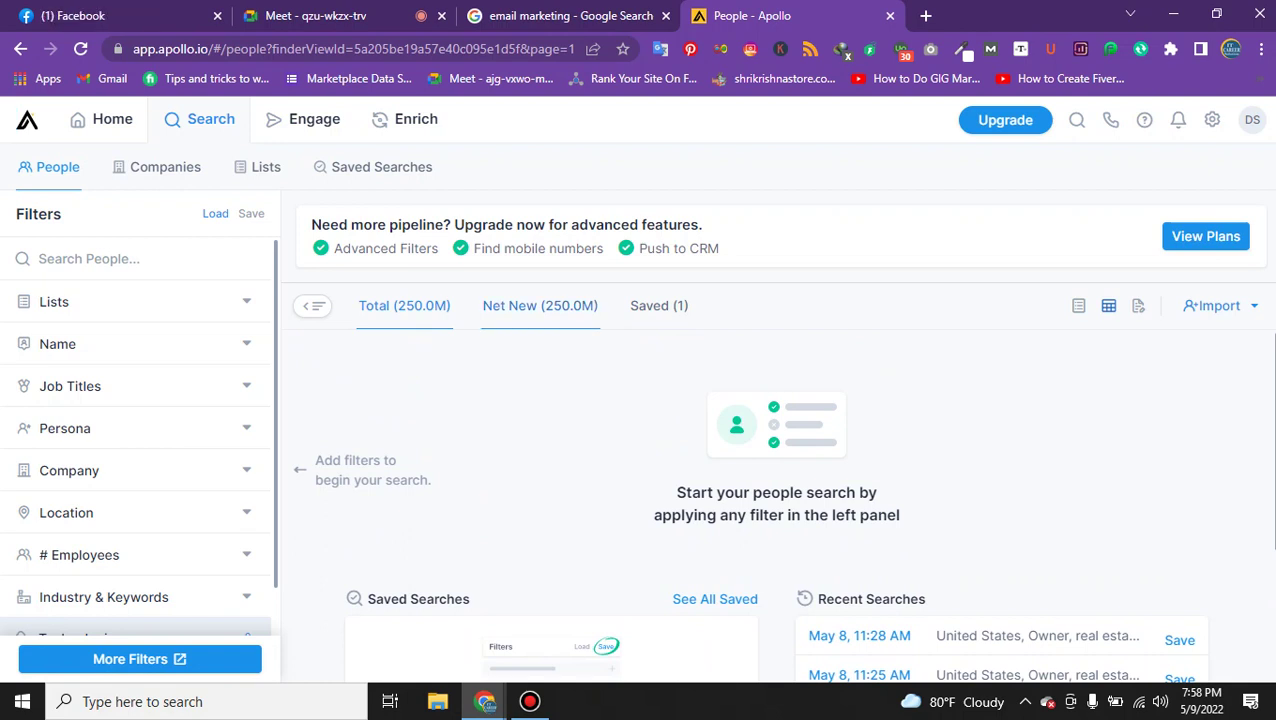
click(524, 304)
click(632, 305)
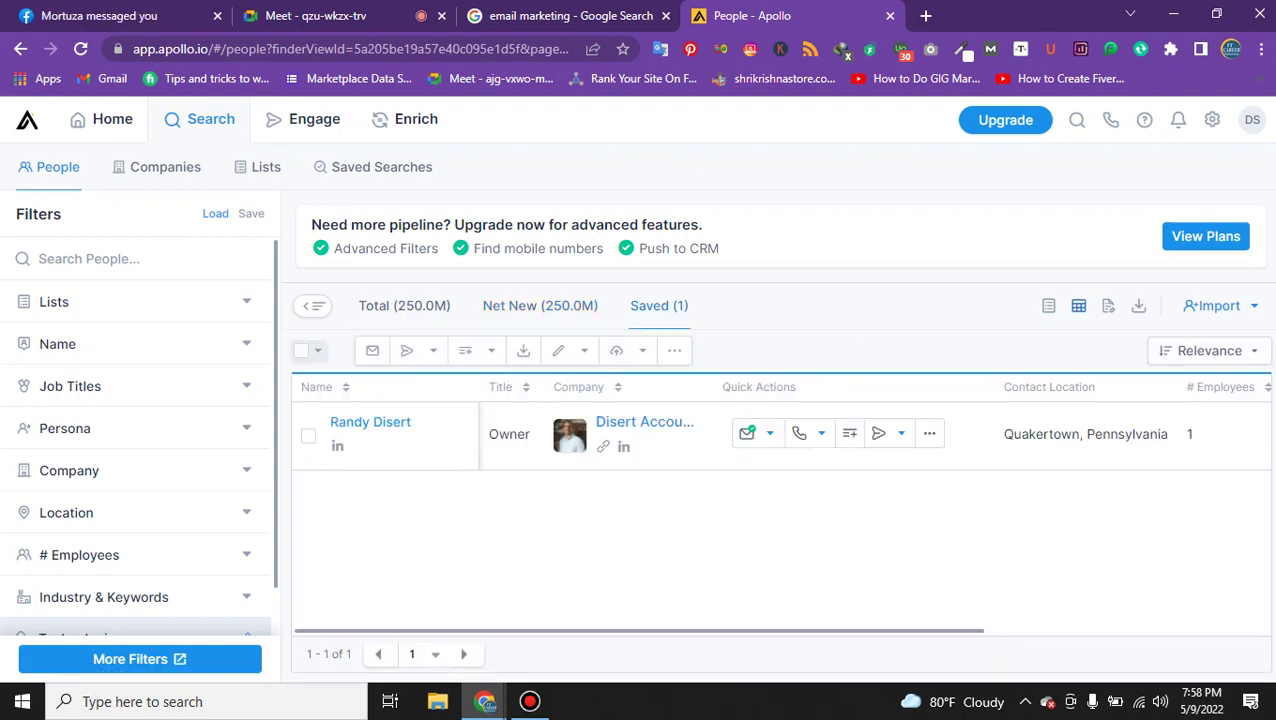
Return to Total people, browse the Companies, Lists and Saved Searches tabs, then back to People.
click(414, 305)
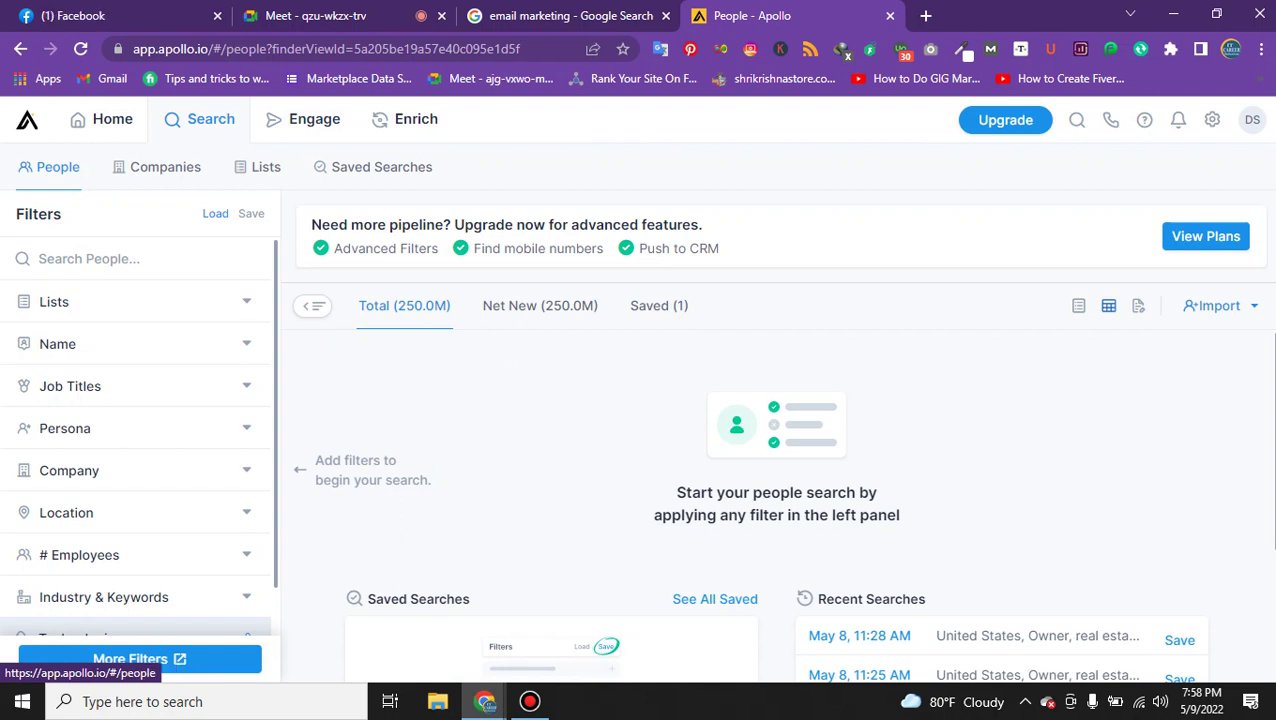
click(160, 167)
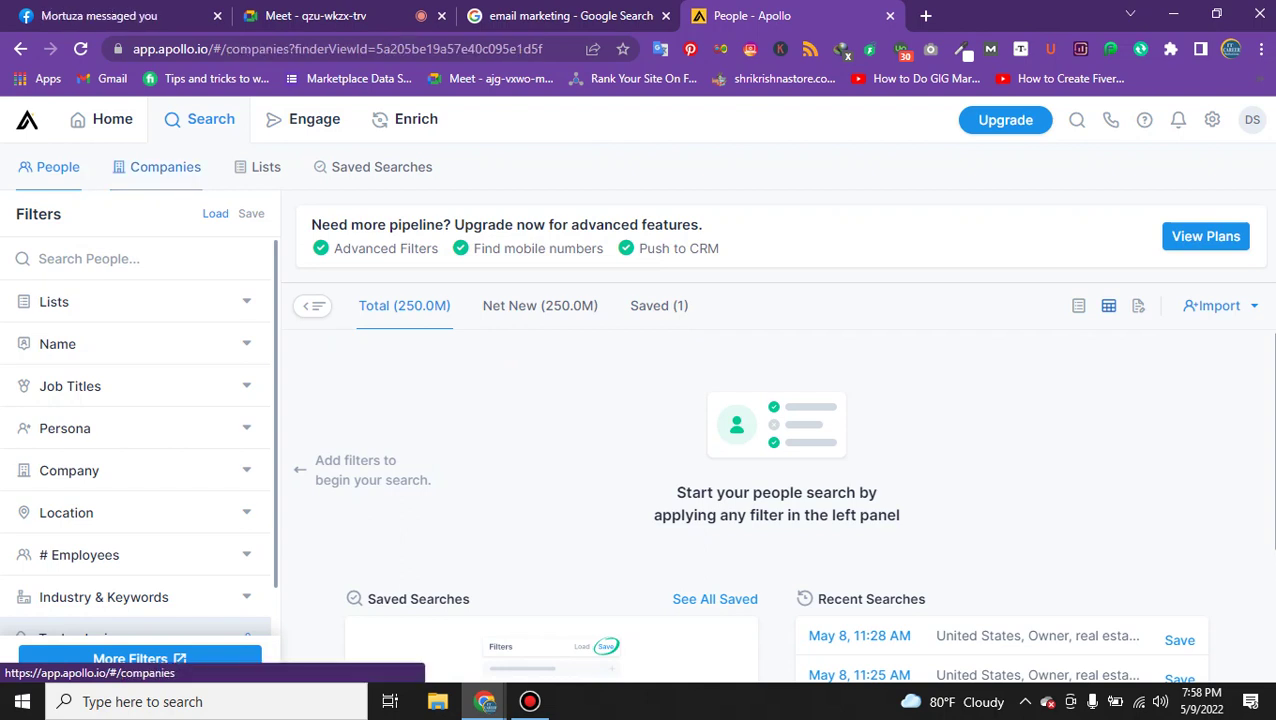
click(266, 167)
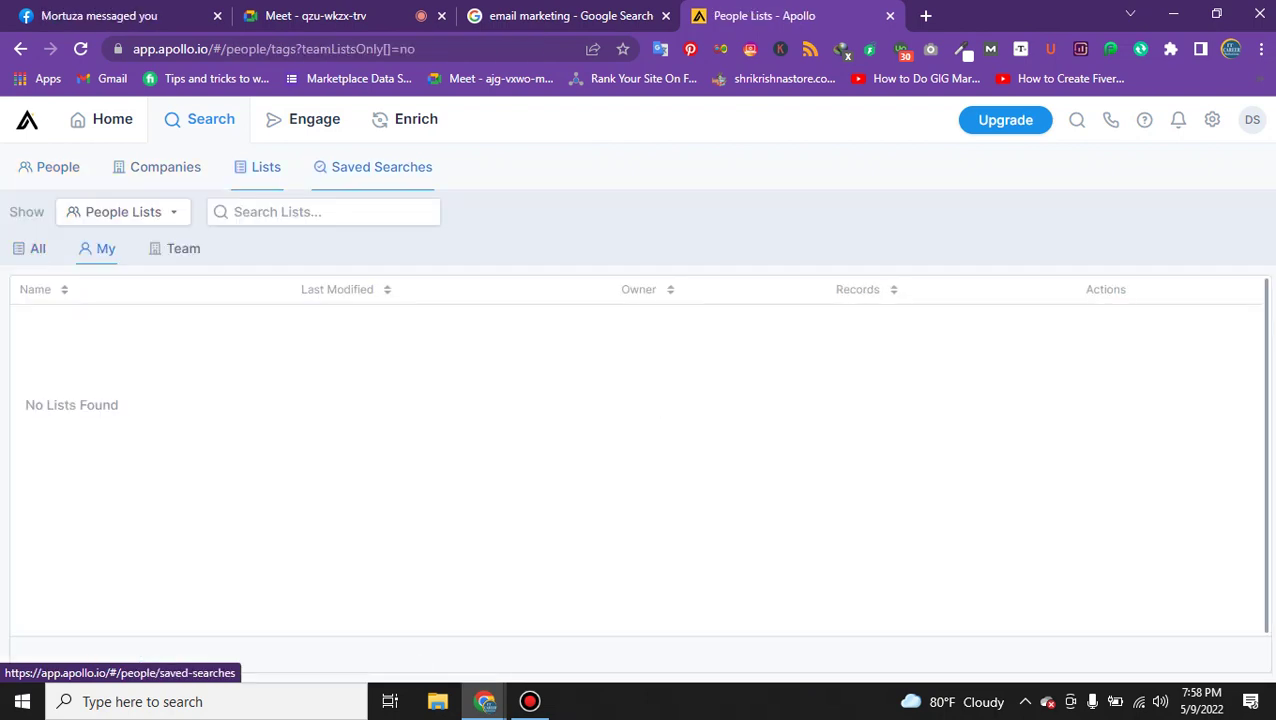
click(381, 167)
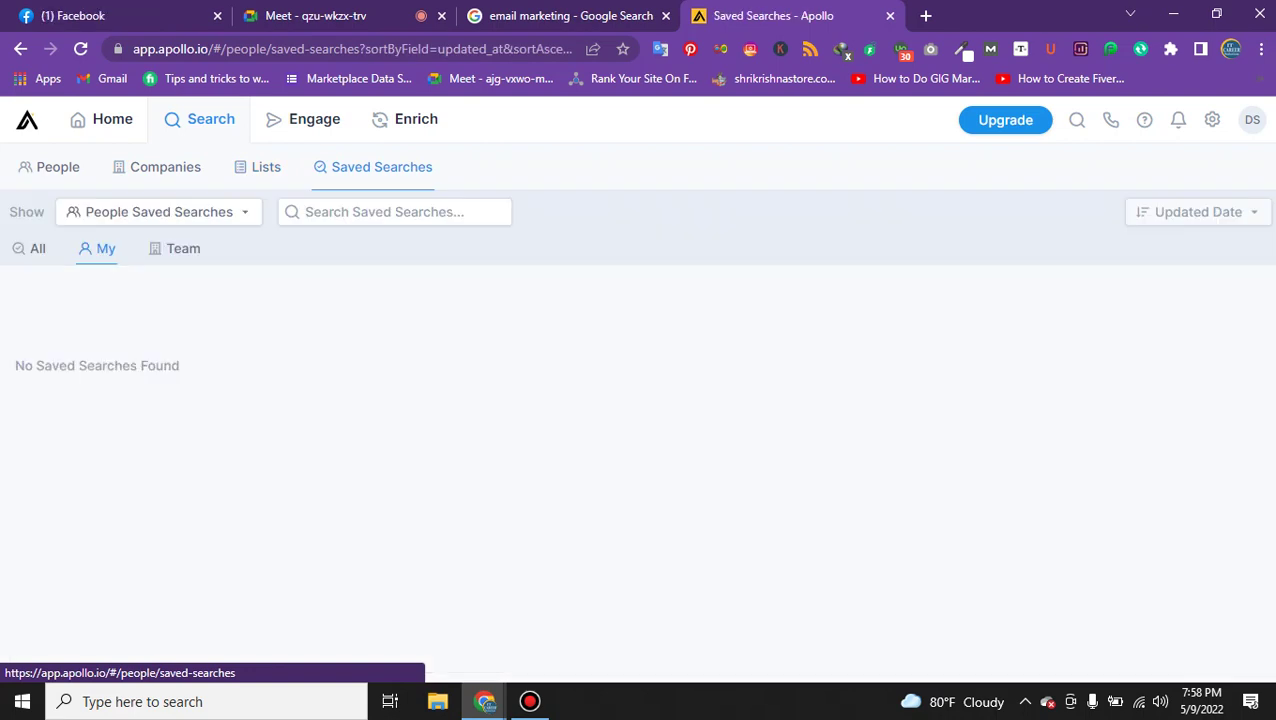
click(160, 167)
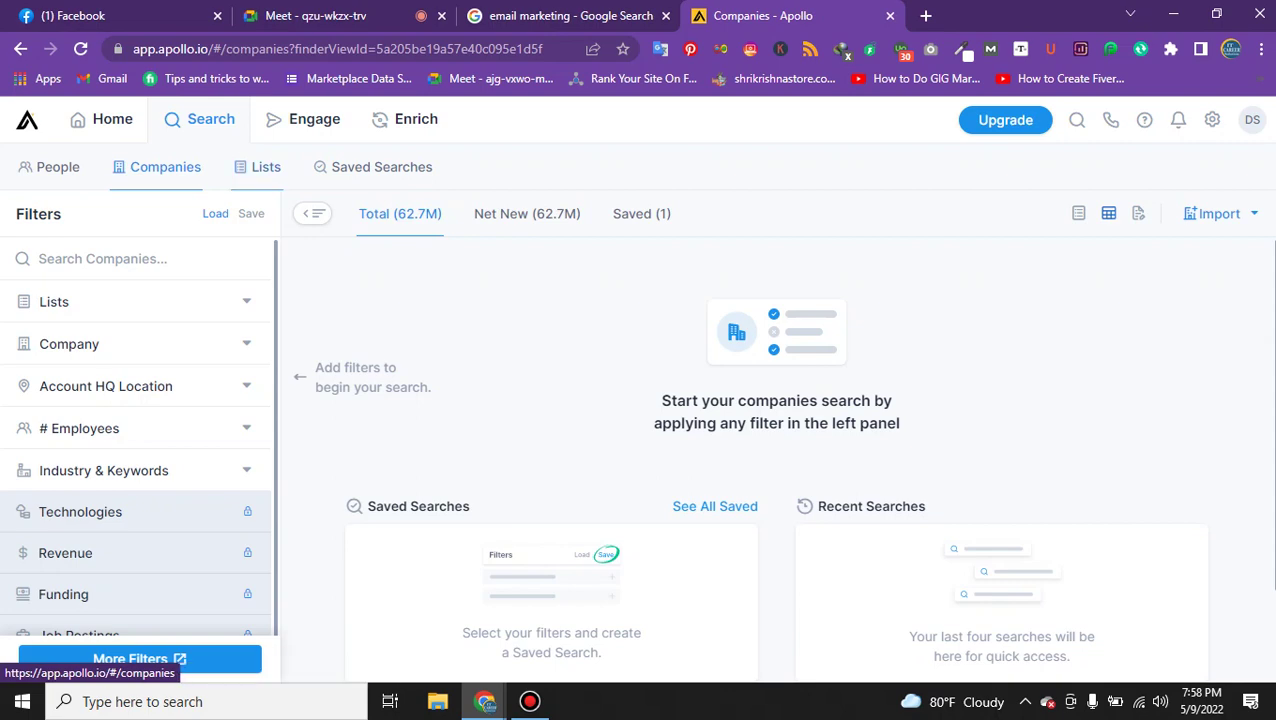
scroll(135, 450, down, 2)
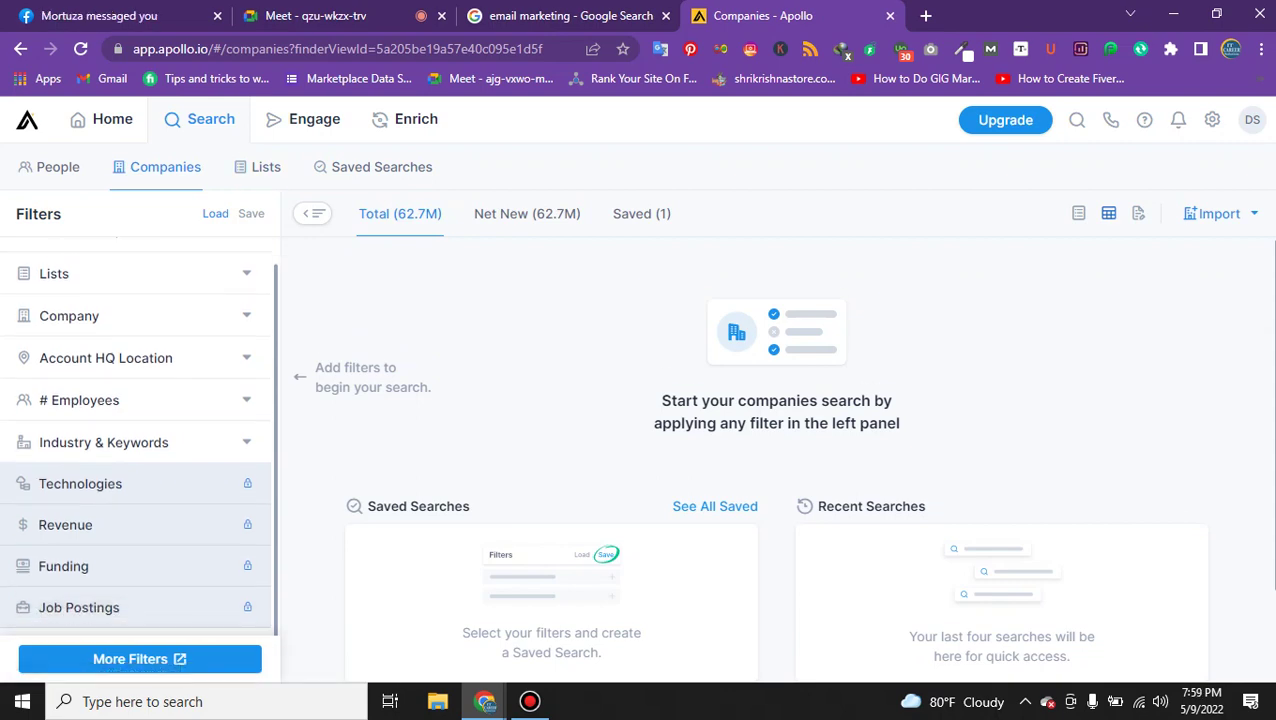
scroll(135, 450, up, 2)
click(52, 167)
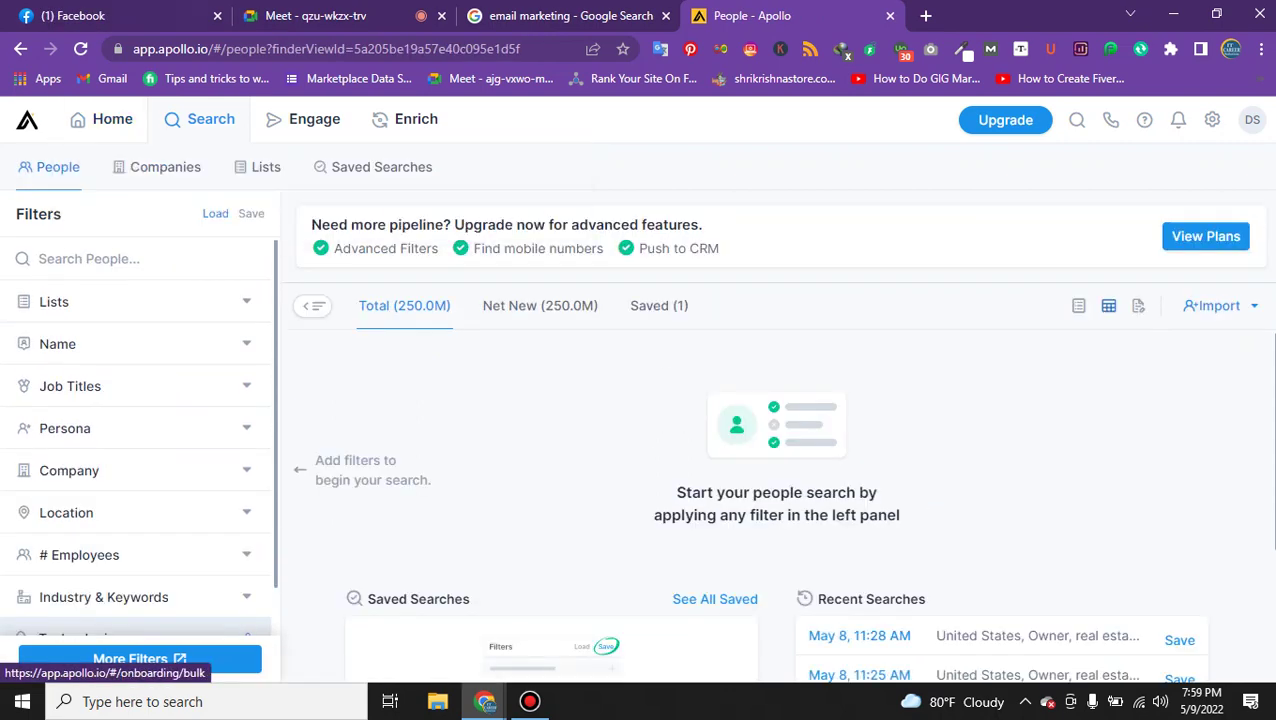
Close the leftover Google 'email marketing' search tab.
click(315, 15)
click(600, 15)
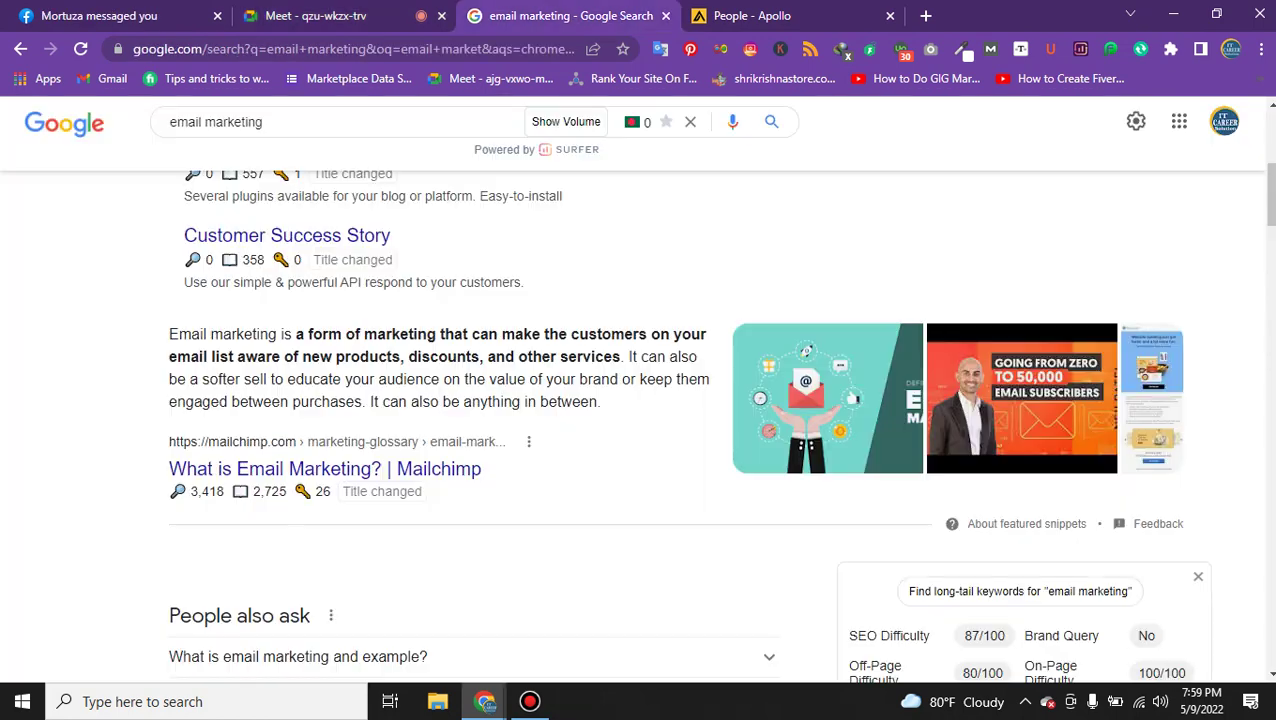
key(ctrl+w)
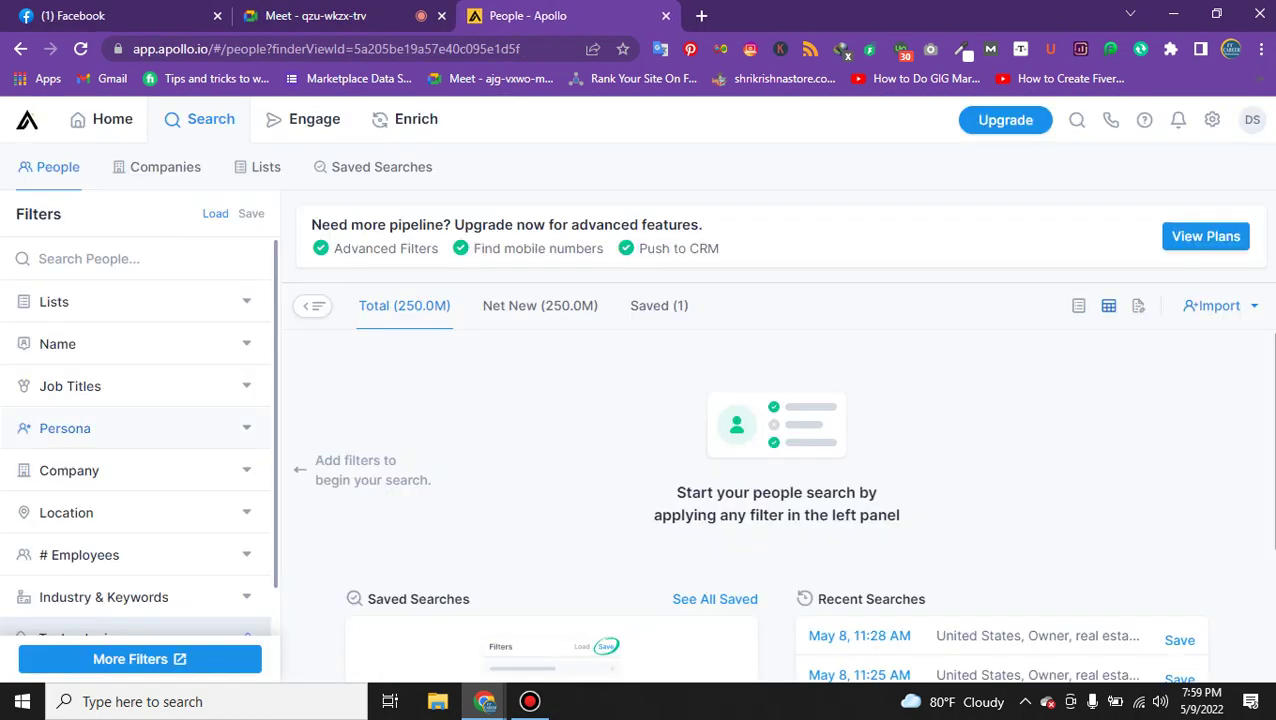
Look through the Lists filter's own people lists, then go back to People search.
click(66, 301)
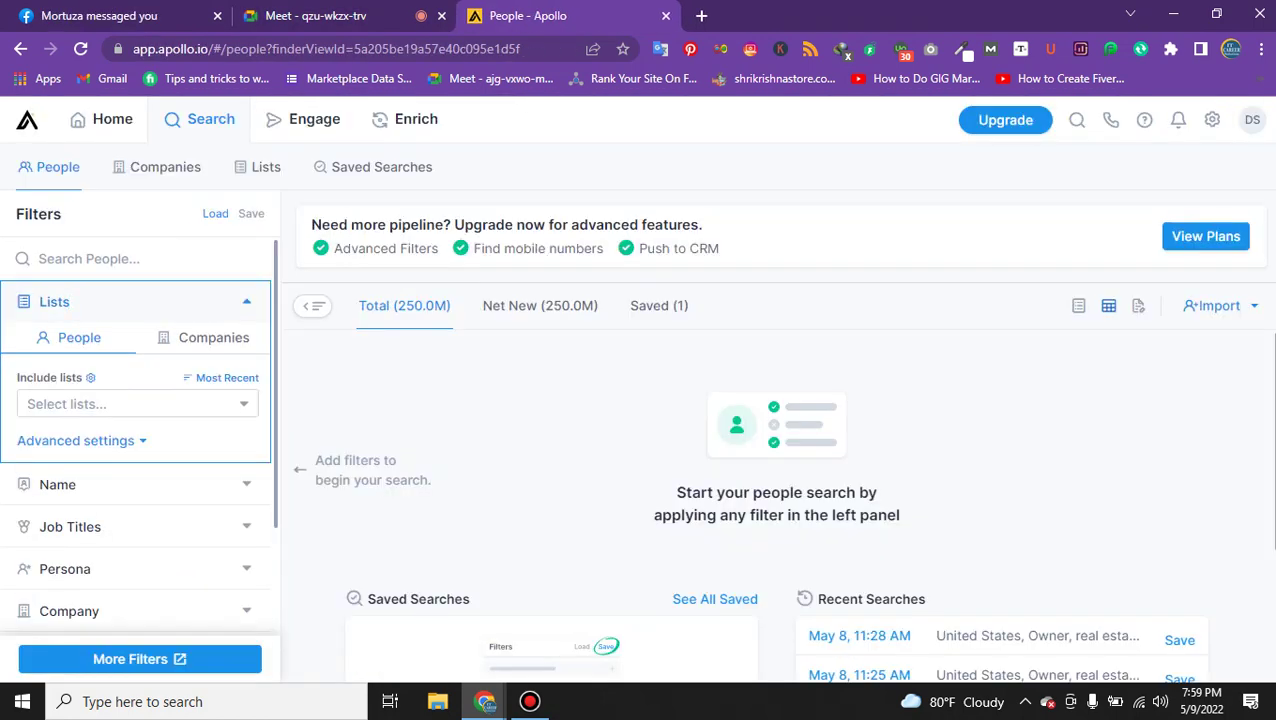
click(130, 403)
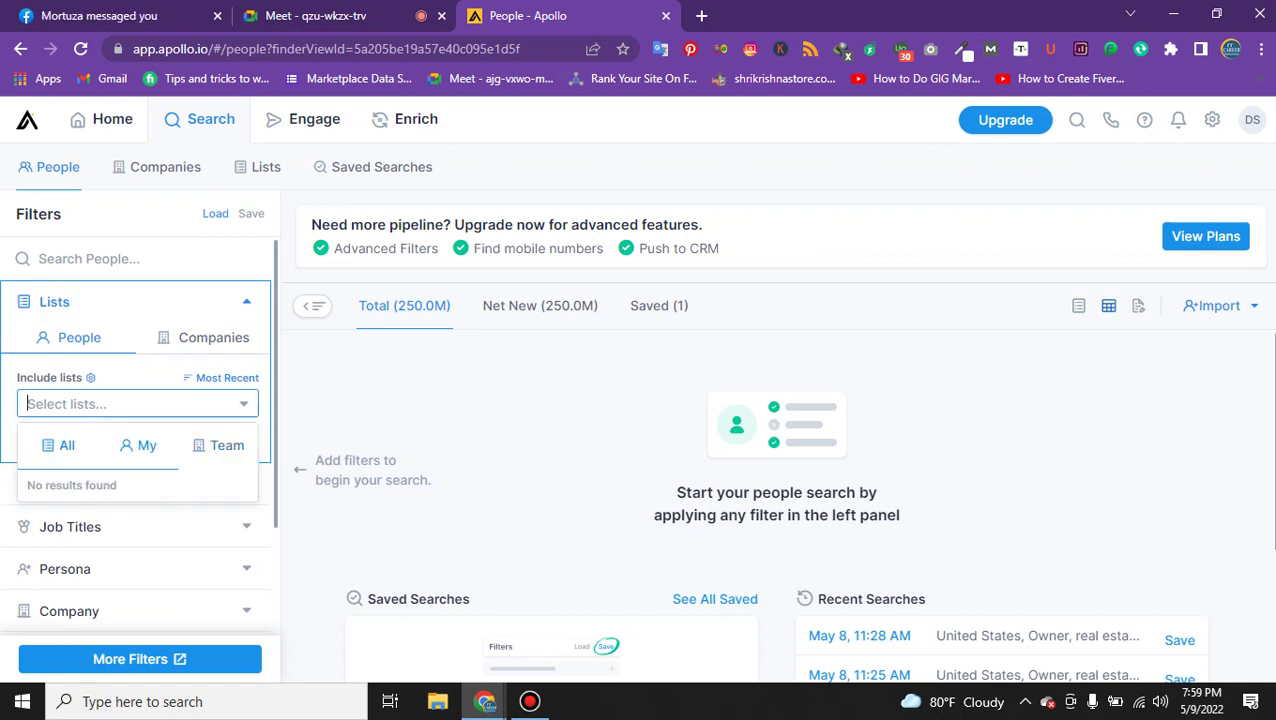
click(140, 445)
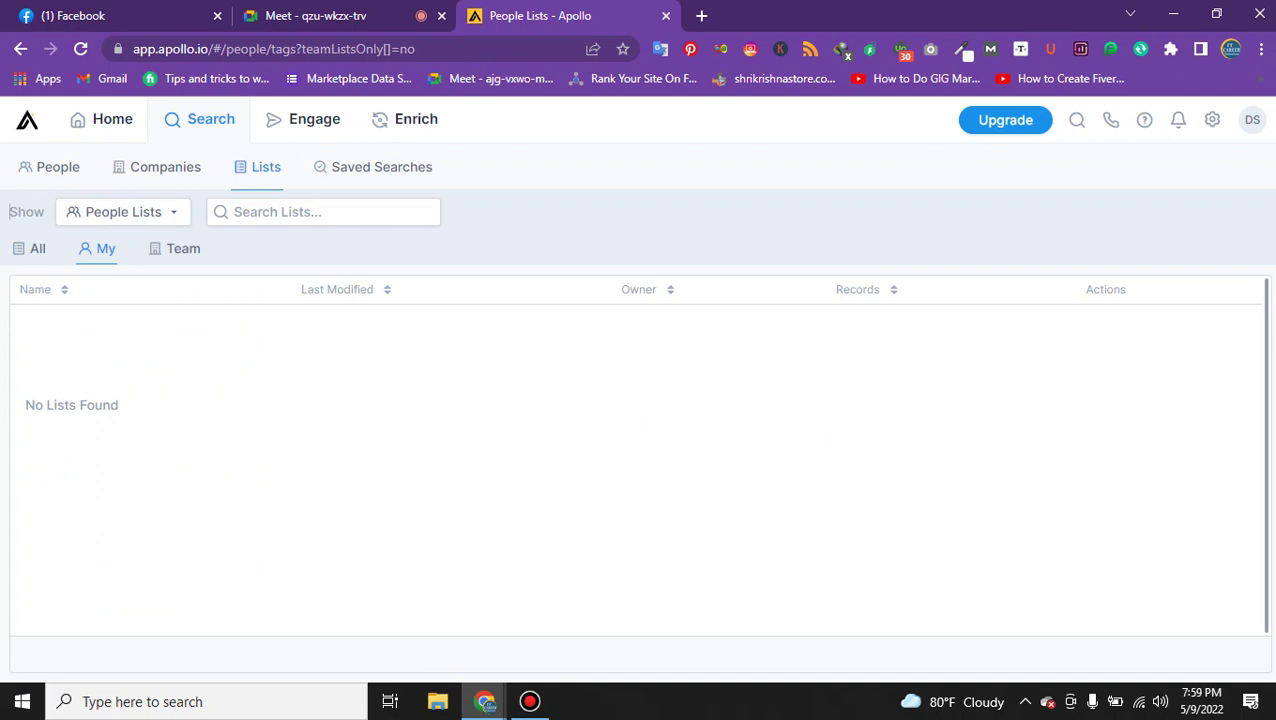
key(alt+Left)
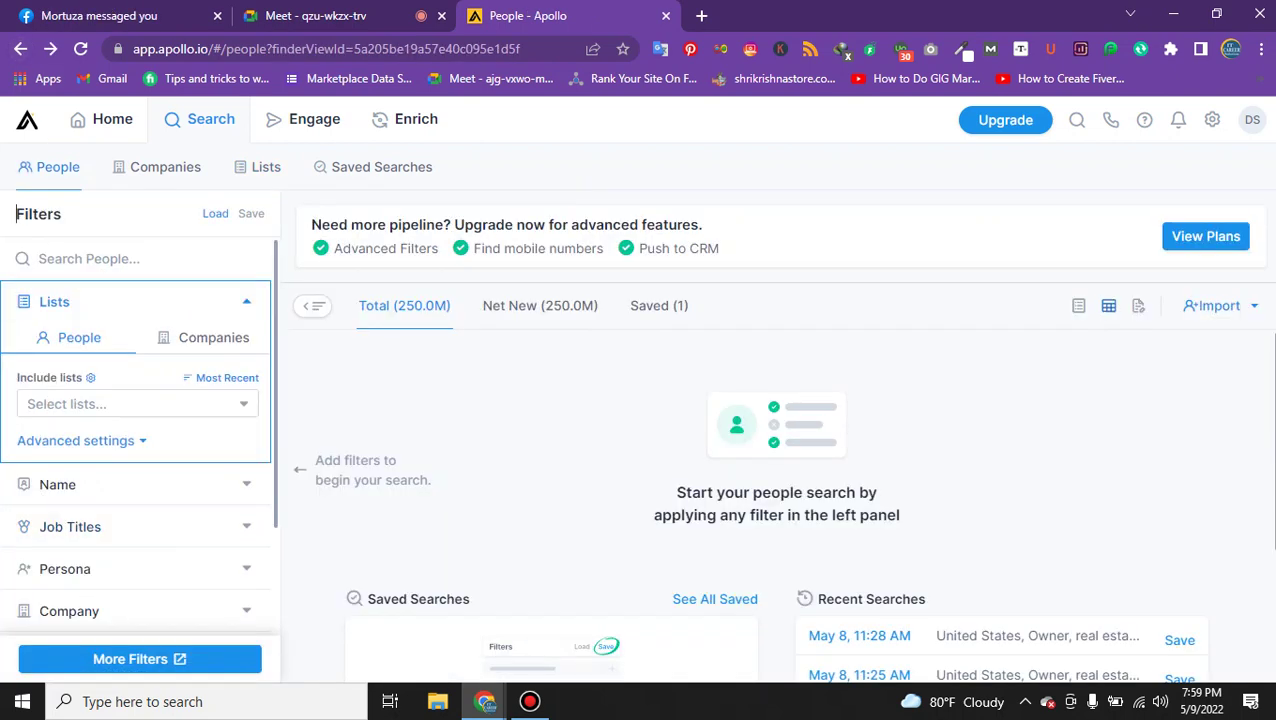
Add 'manager' as a Job Titles filter, narrowing results to 21.5M people.
click(68, 484)
click(66, 472)
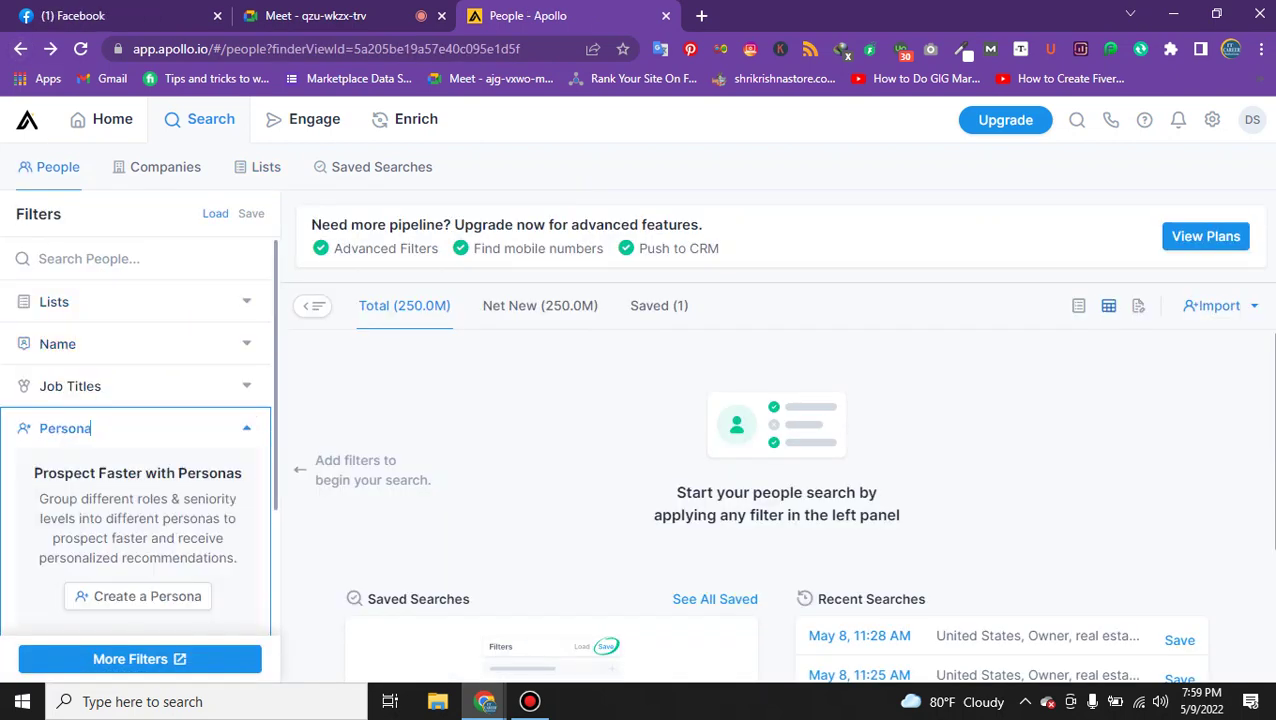
click(101, 386)
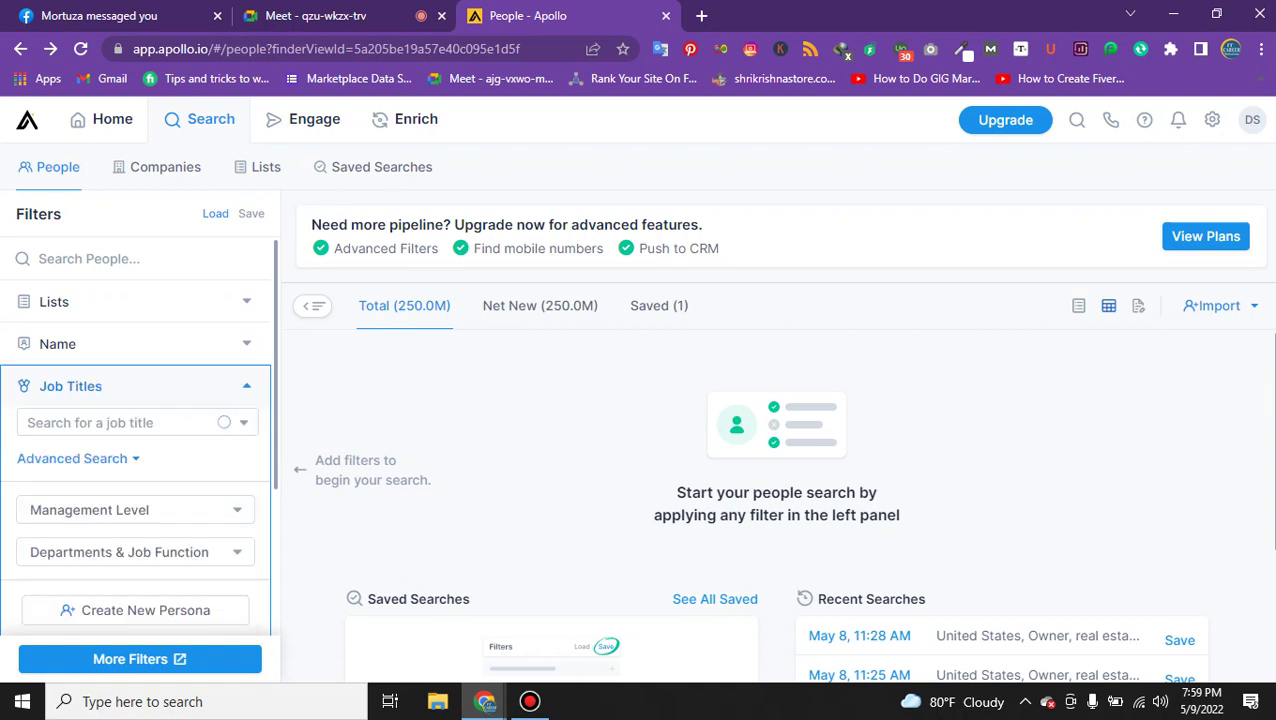
click(100, 422)
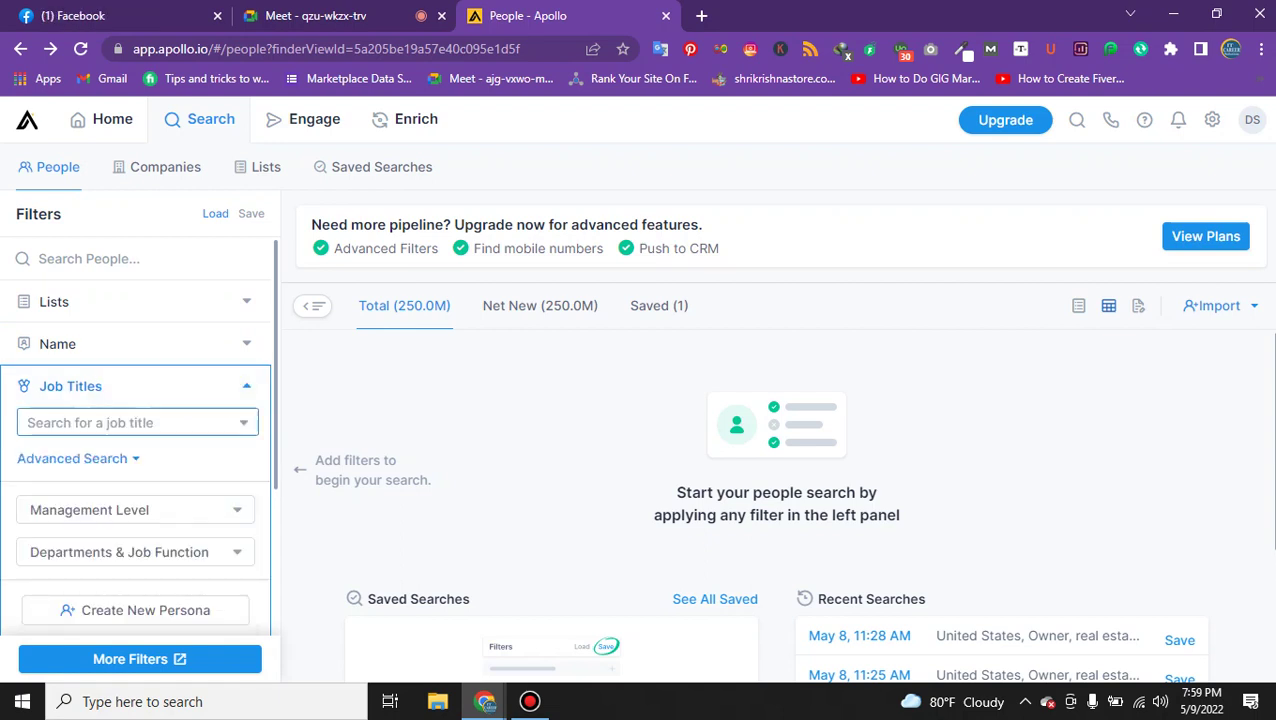
key(Return)
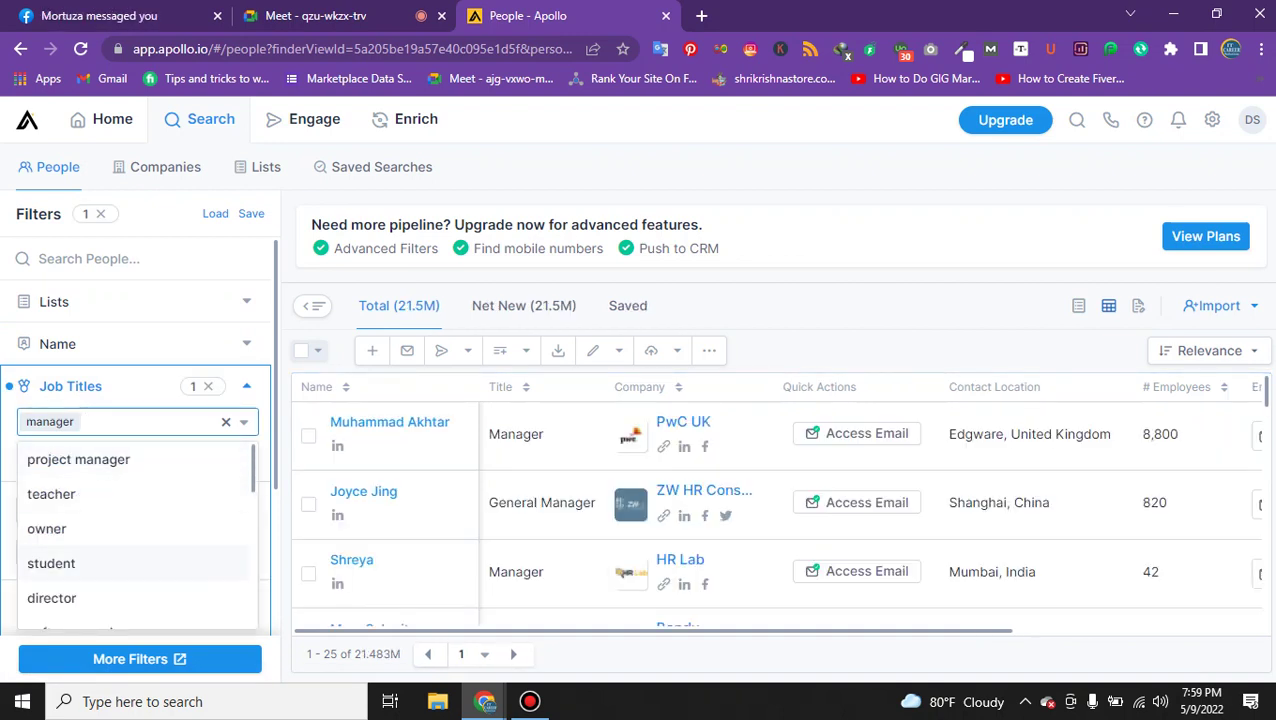
Add 'owner' and 'software engineer' to the Job Titles filter alongside 'manager'.
click(46, 528)
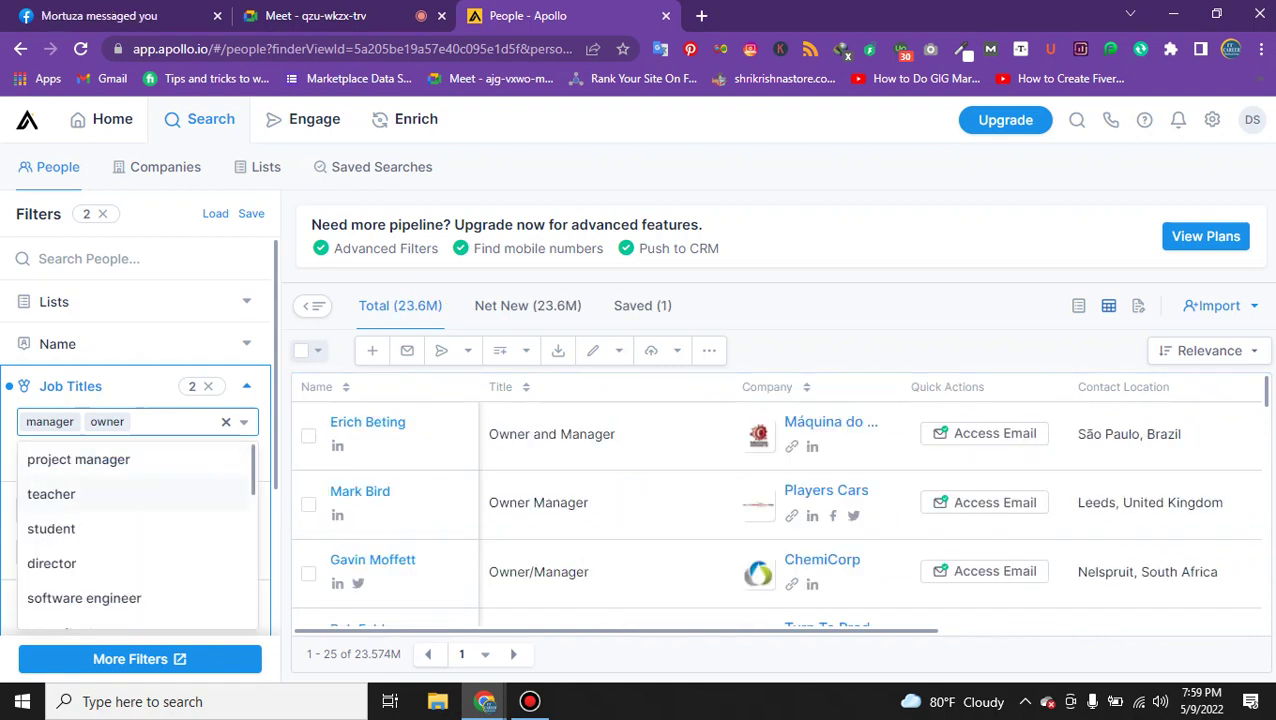
scroll(135, 530, down, 1)
scroll(135, 539, down, 1)
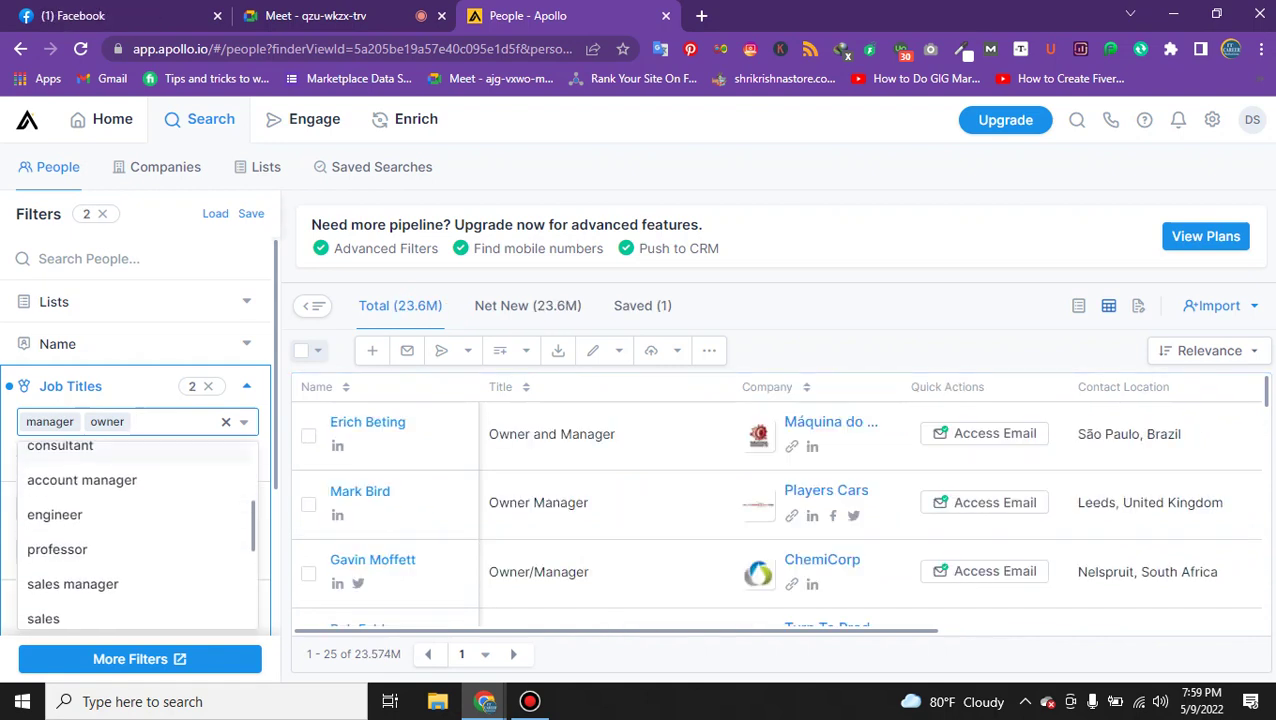
scroll(135, 539, down, 1)
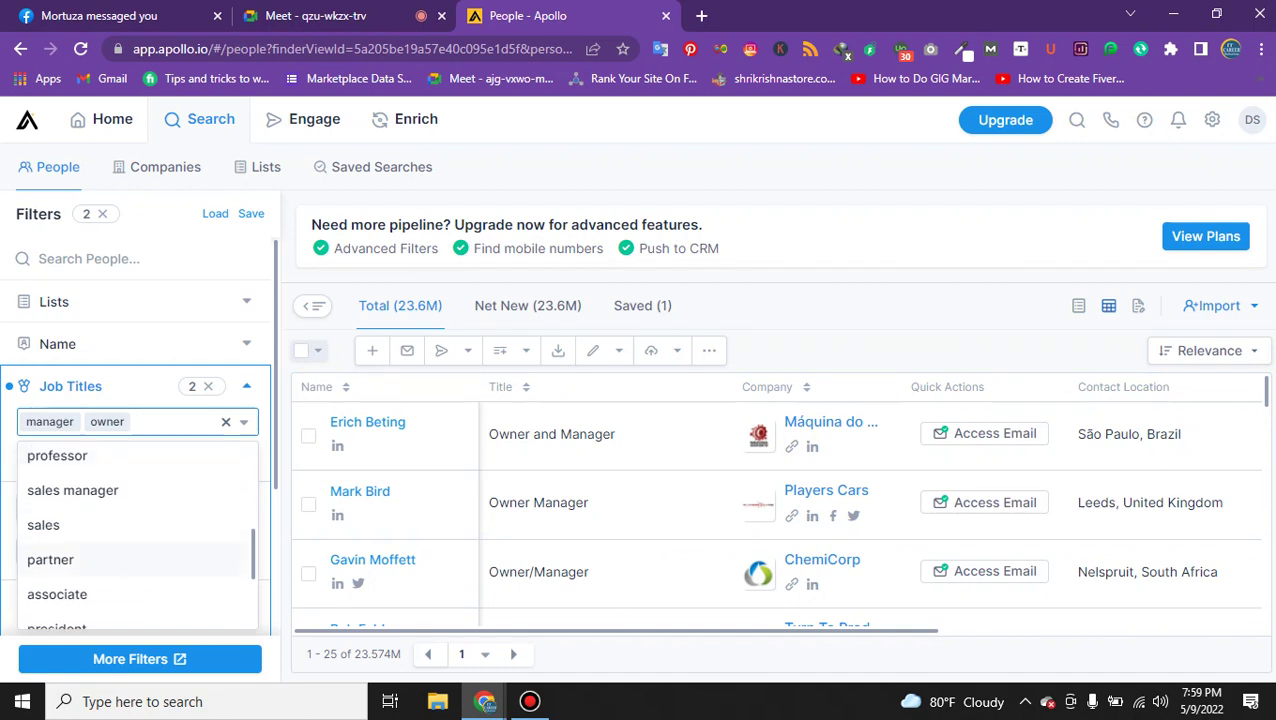
scroll(135, 540, down, 1)
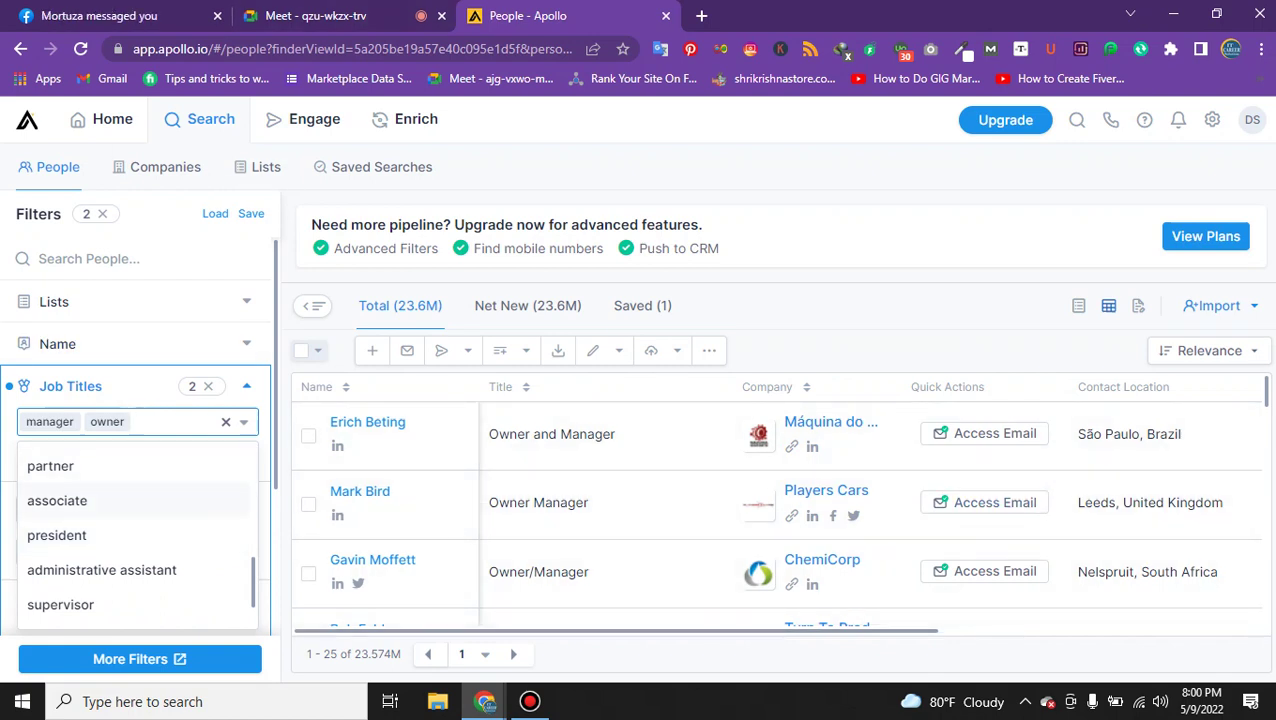
scroll(135, 535, down, 2)
scroll(135, 500, down, 3)
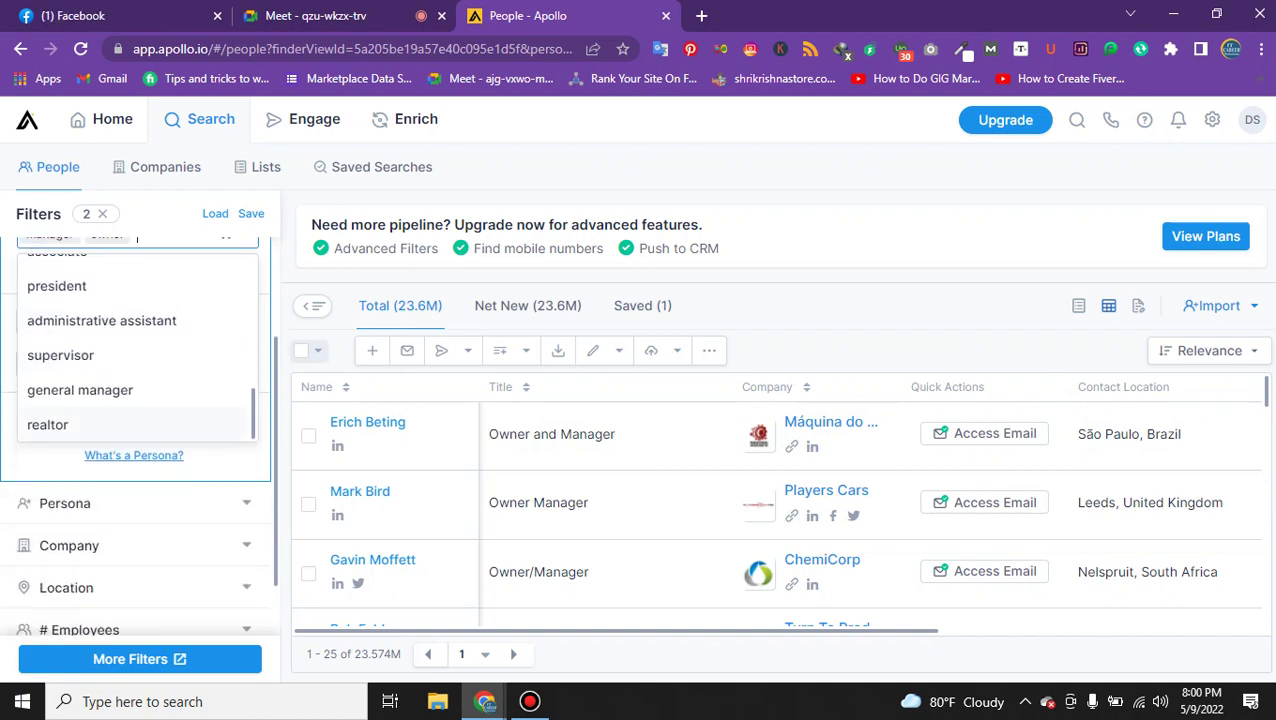
scroll(135, 410, up, 5)
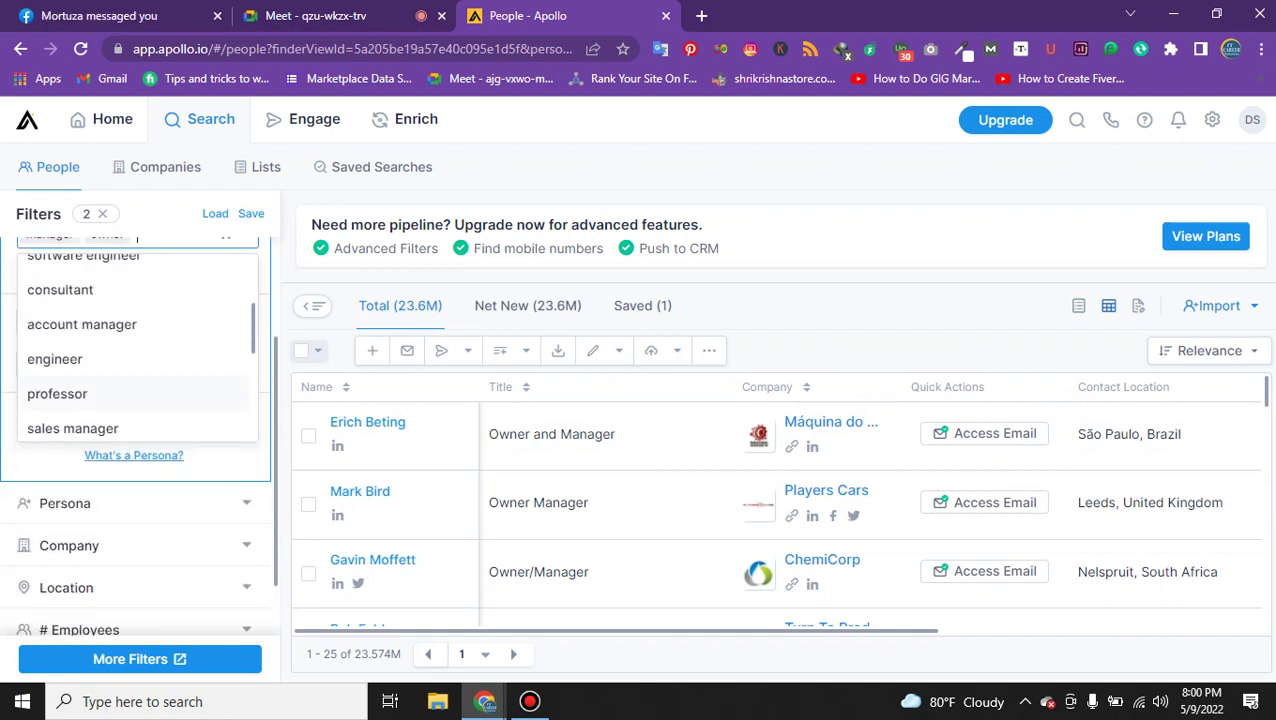
scroll(135, 348, up, 2)
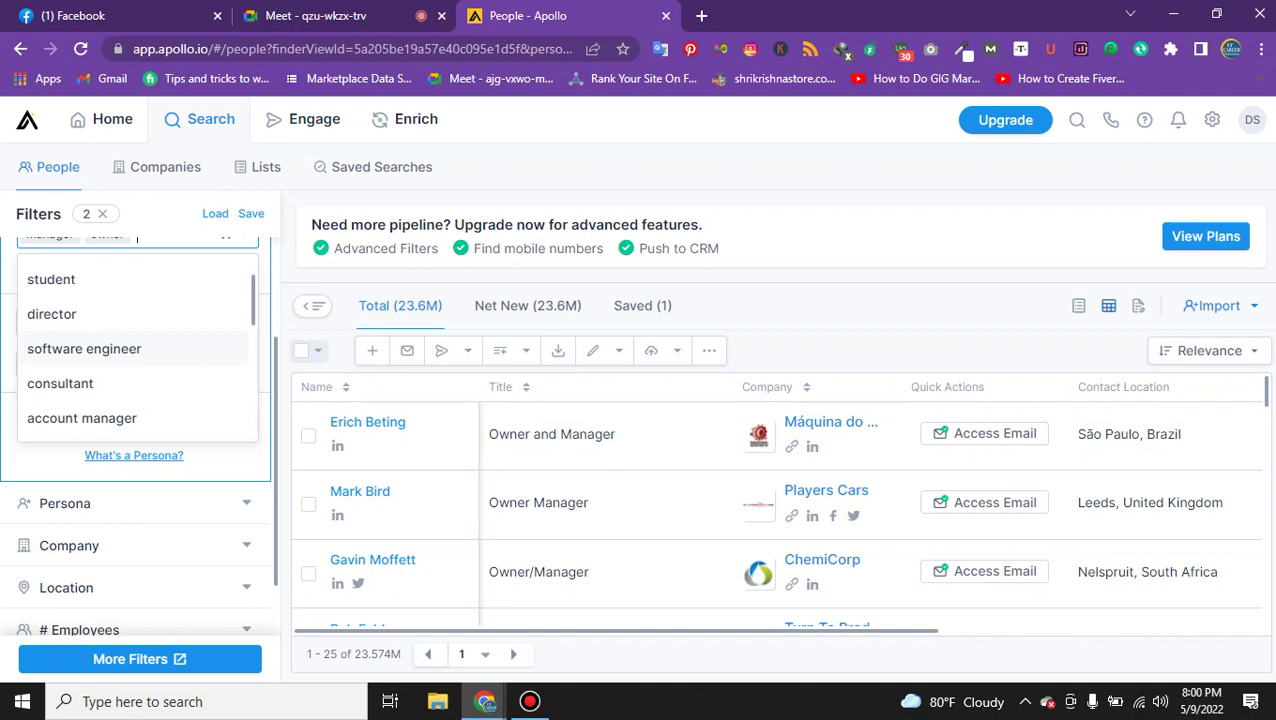
click(84, 348)
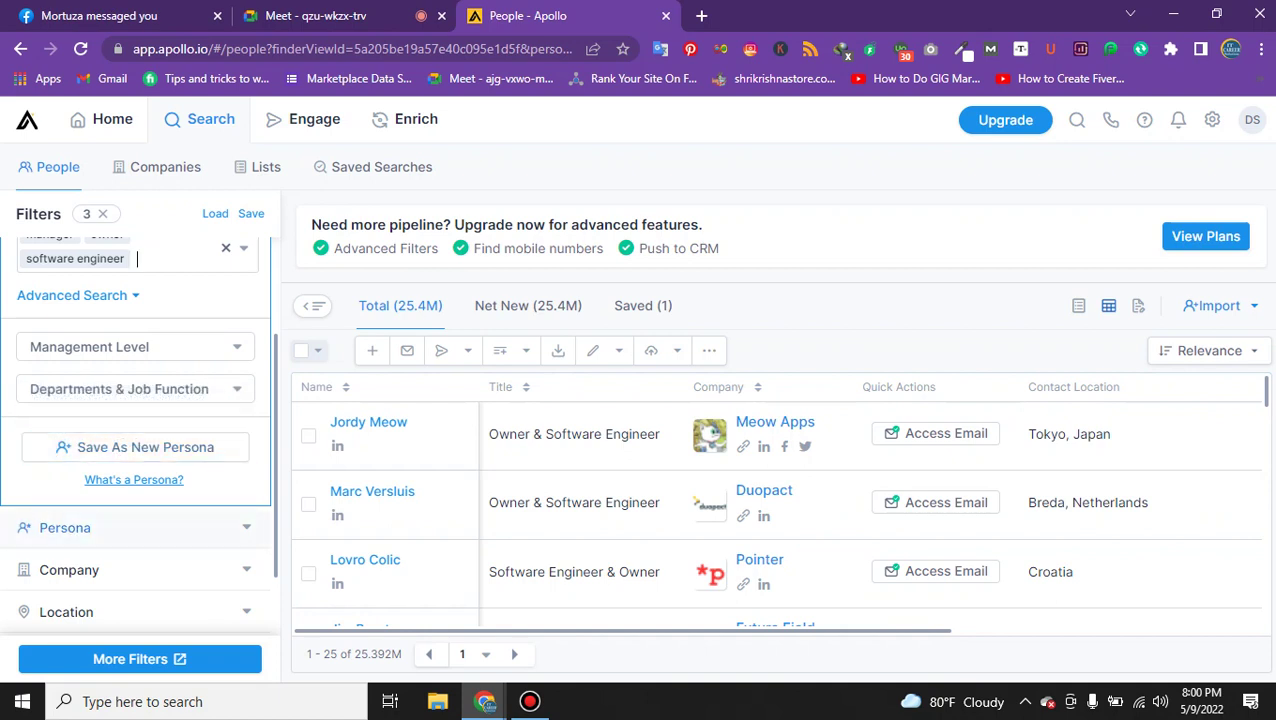
Expand the contact Location filter and add United States as the region.
scroll(48, 527, down, 1)
click(48, 433)
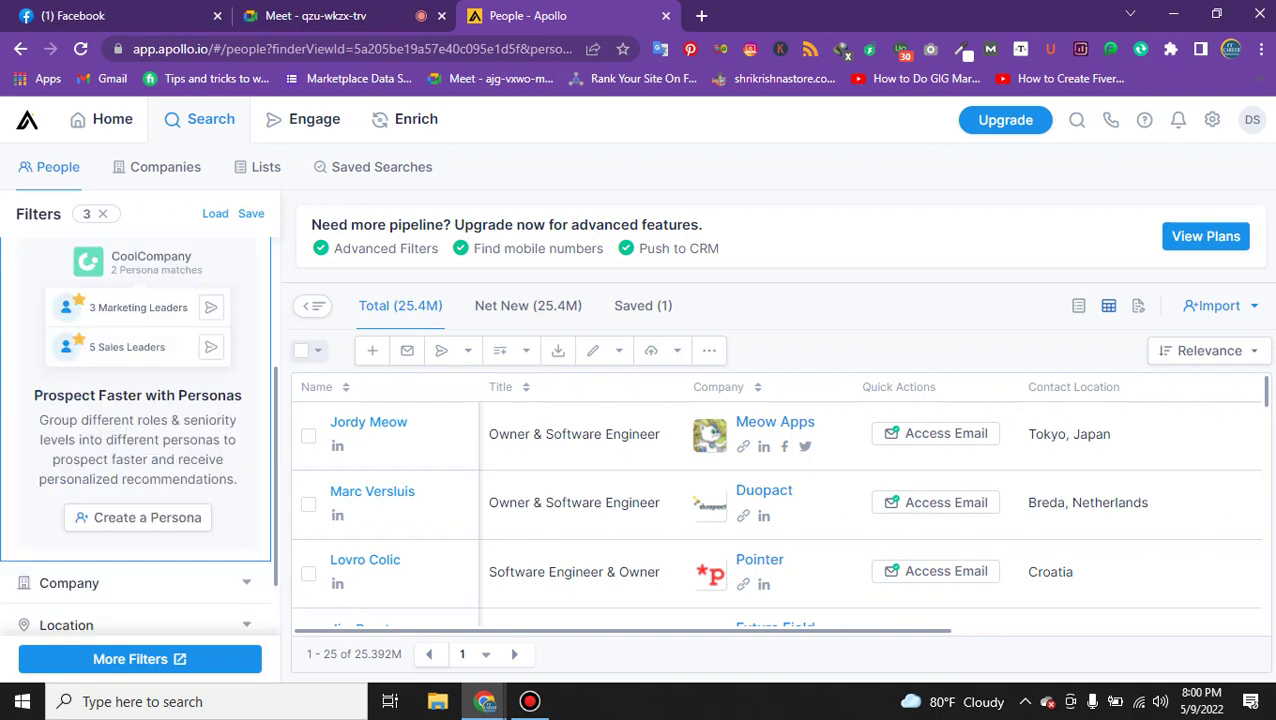
scroll(136, 430, down, 3)
click(60, 486)
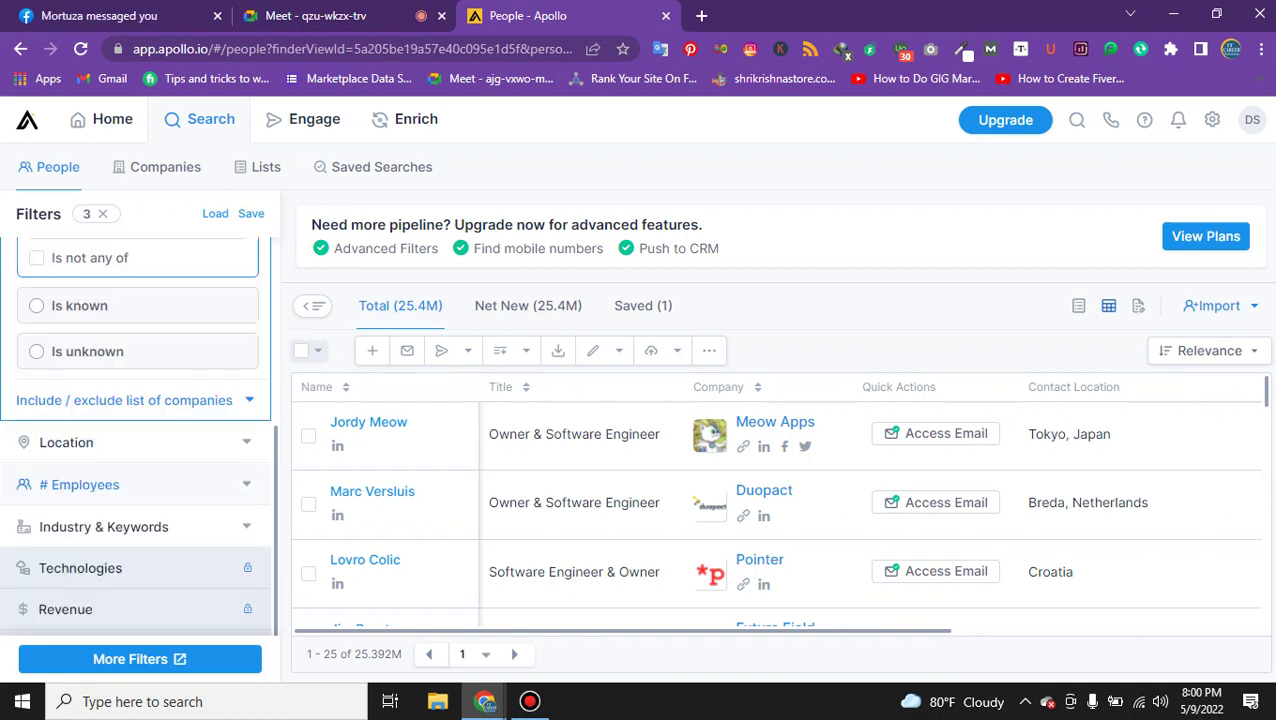
click(66, 442)
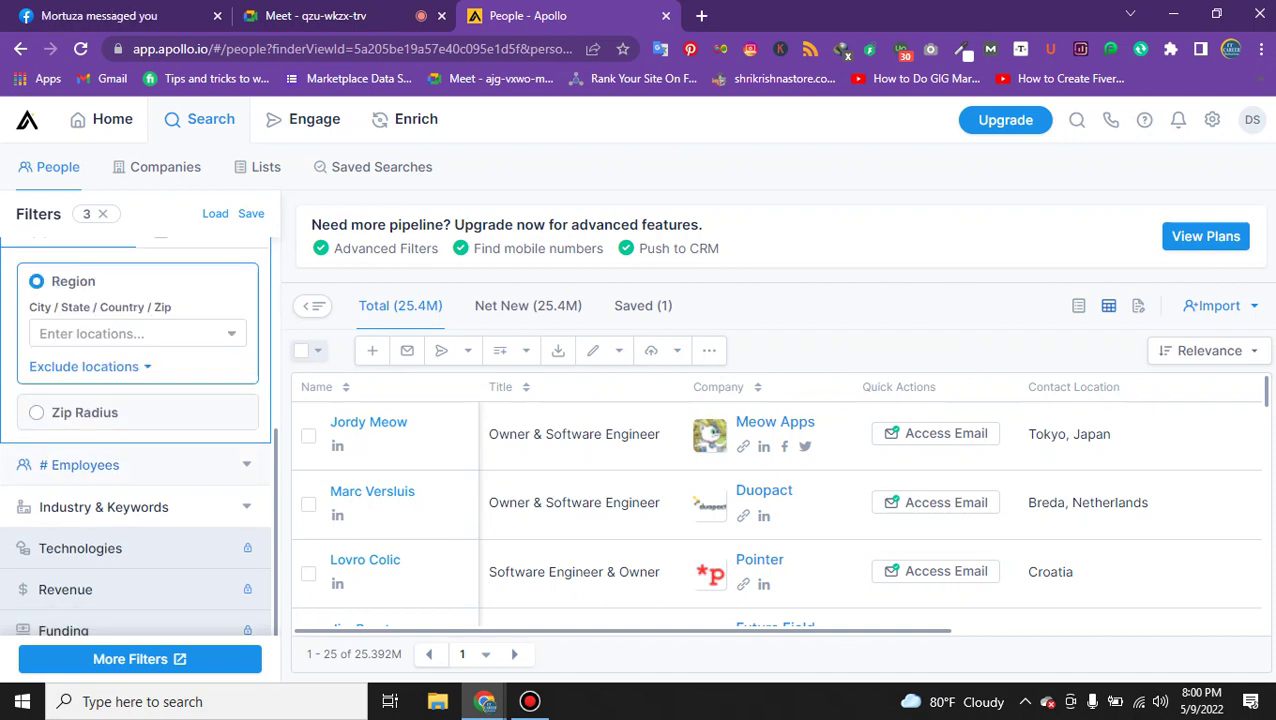
scroll(95, 376, up, 2)
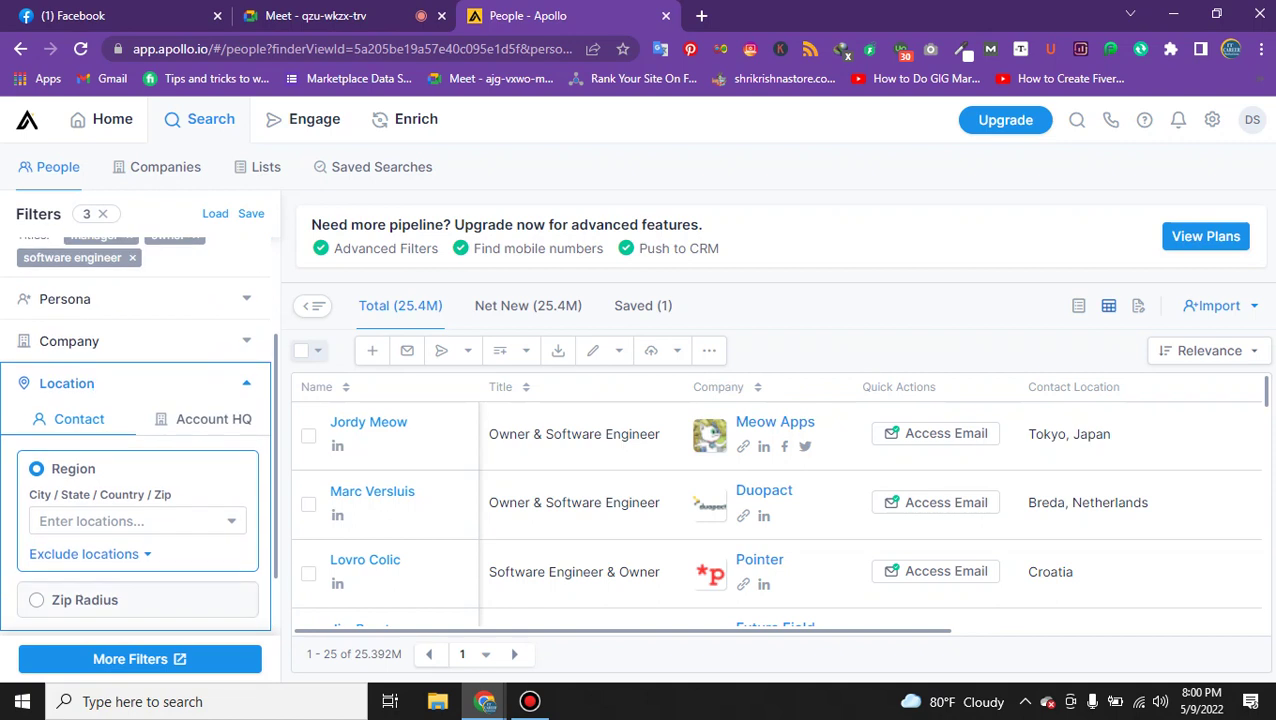
scroll(95, 376, down, 1)
click(100, 427)
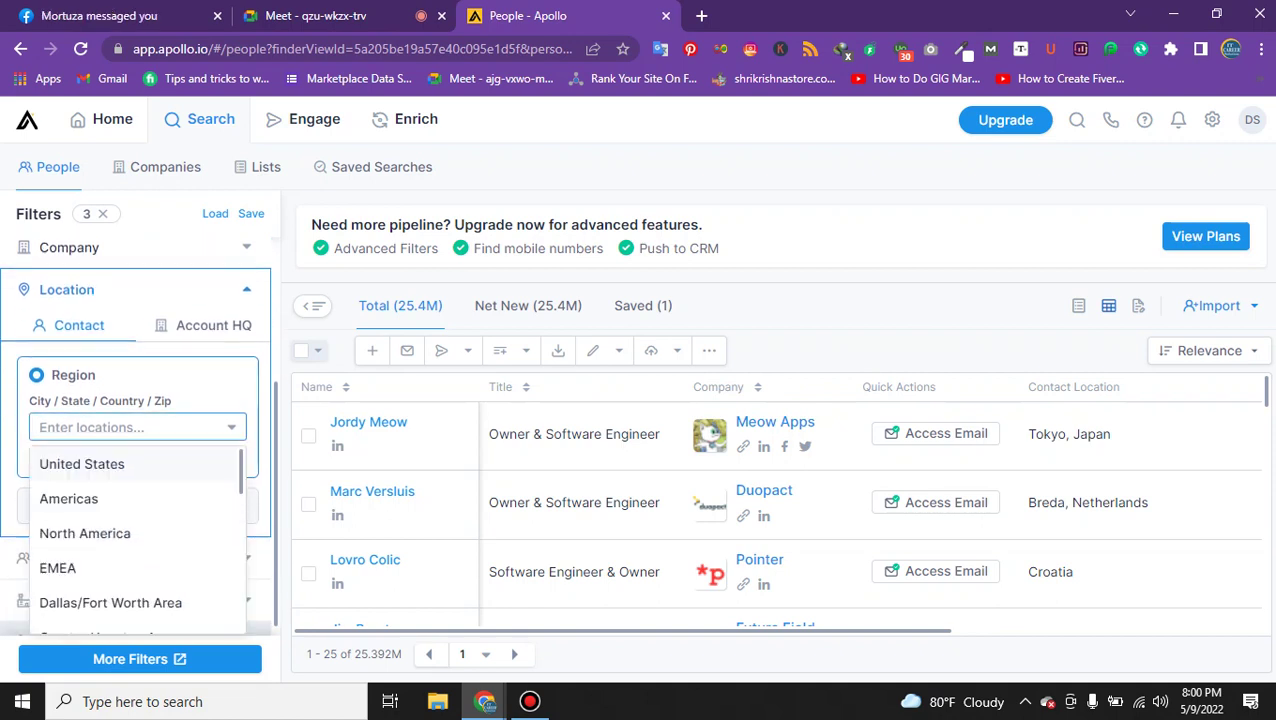
key(Return)
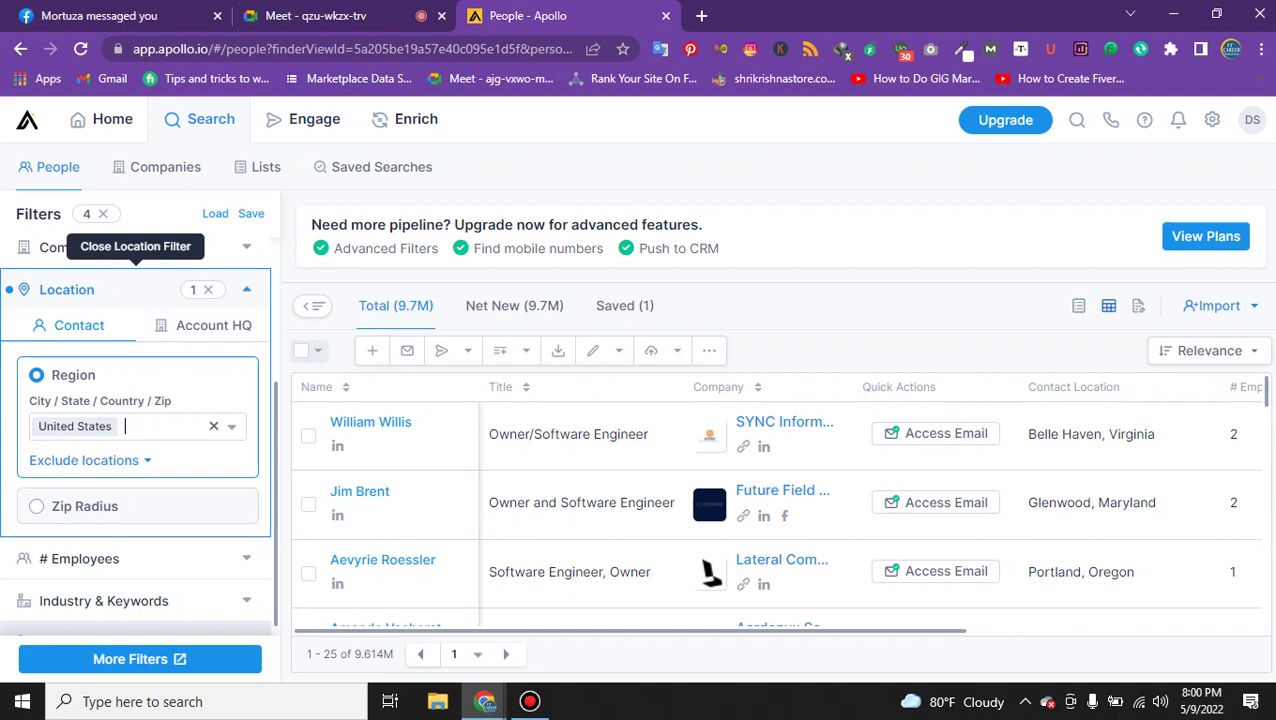
Switch Location to Zip Radius, type 'cal' as the address, then clear it.
click(60, 506)
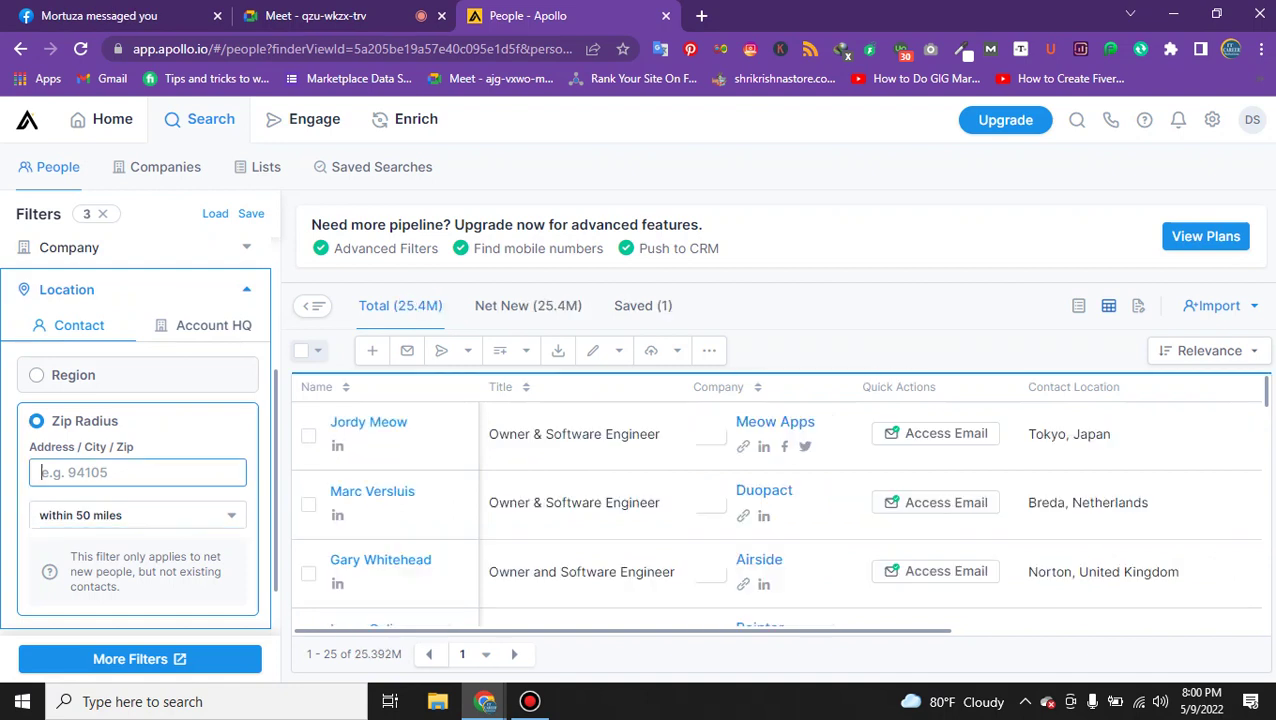
text(ca)
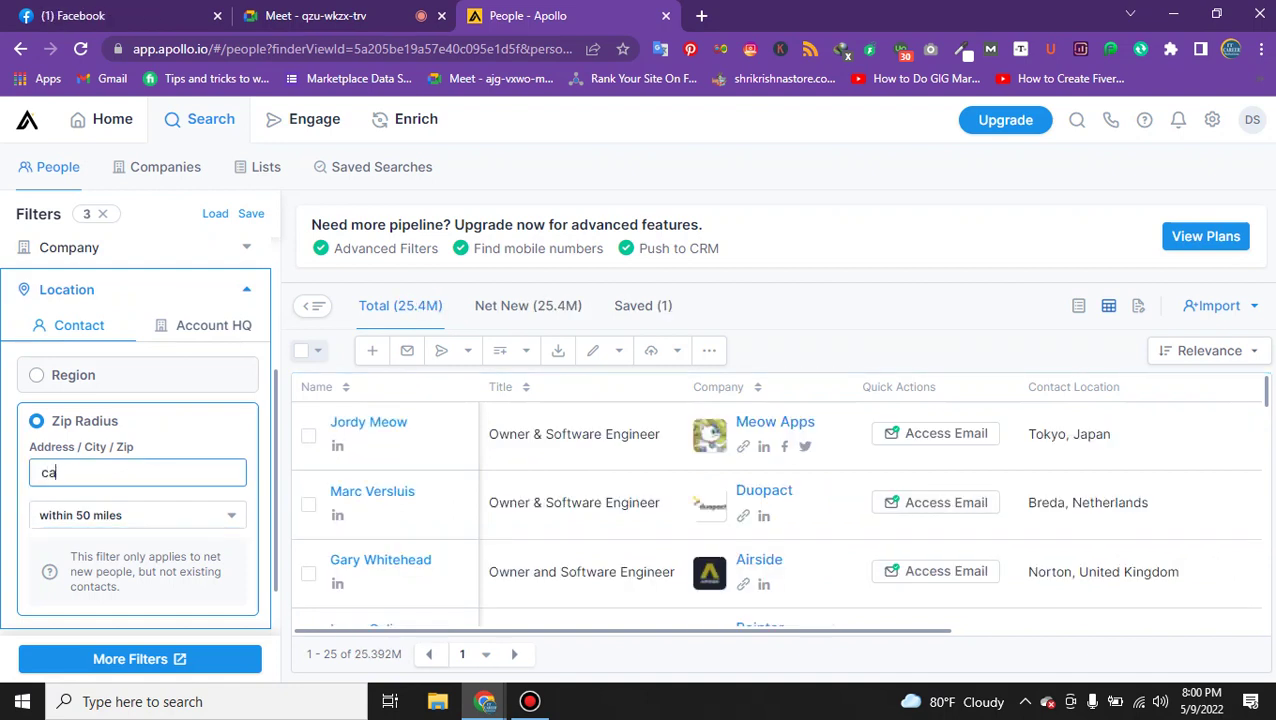
text(l)
double_click(57, 472)
key(BackSpace)
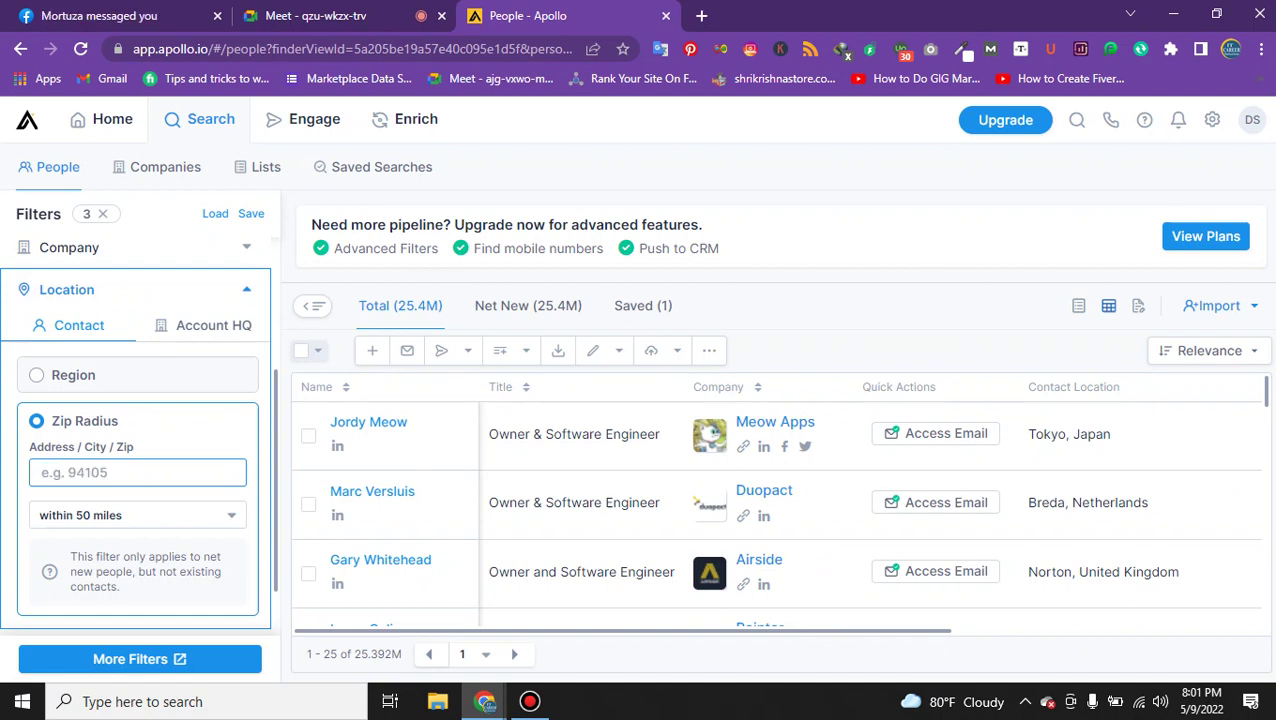
scroll(137, 450, down, 3)
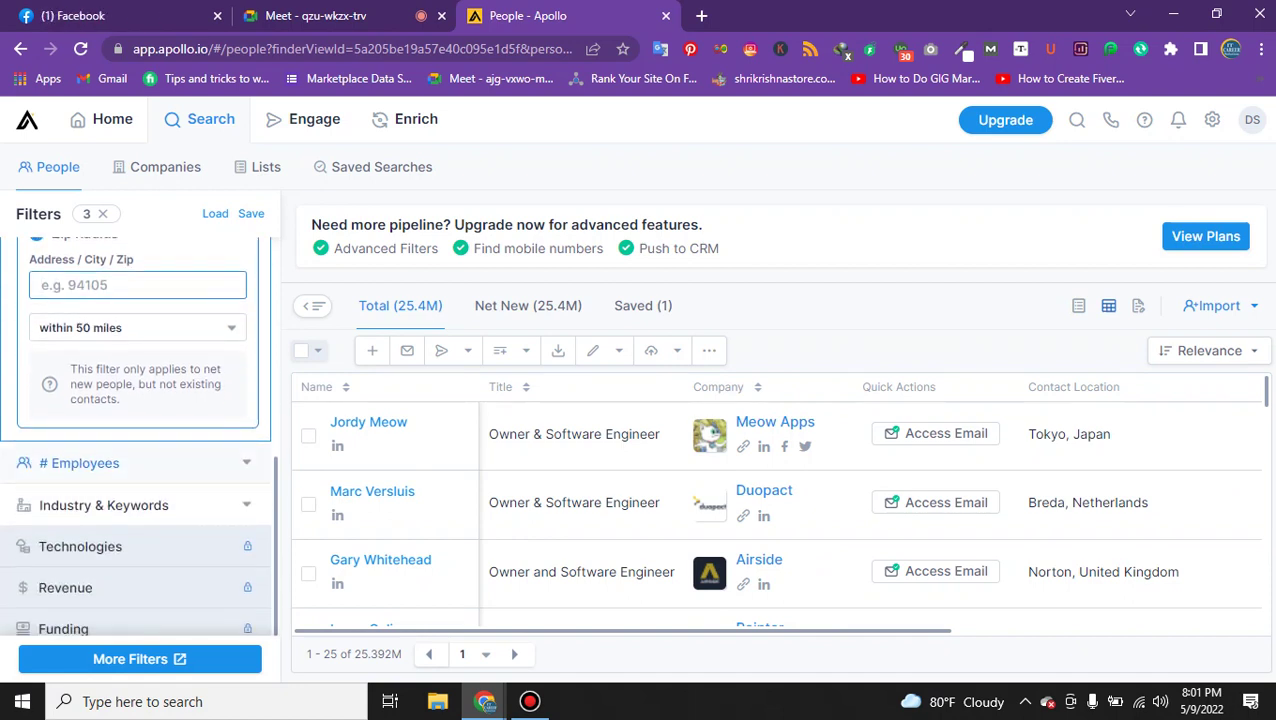
Limit the # Employees filter to companies with 1-10 employees.
click(100, 461)
scroll(130, 470, up, 2)
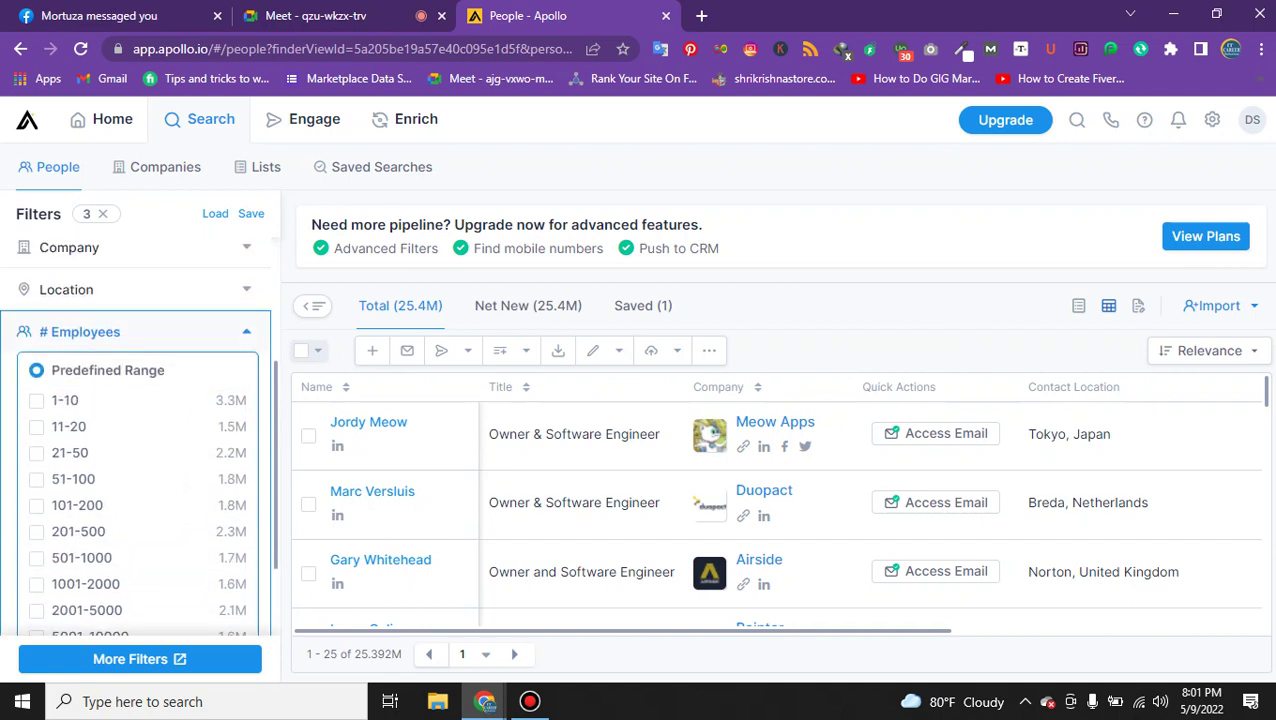
click(60, 400)
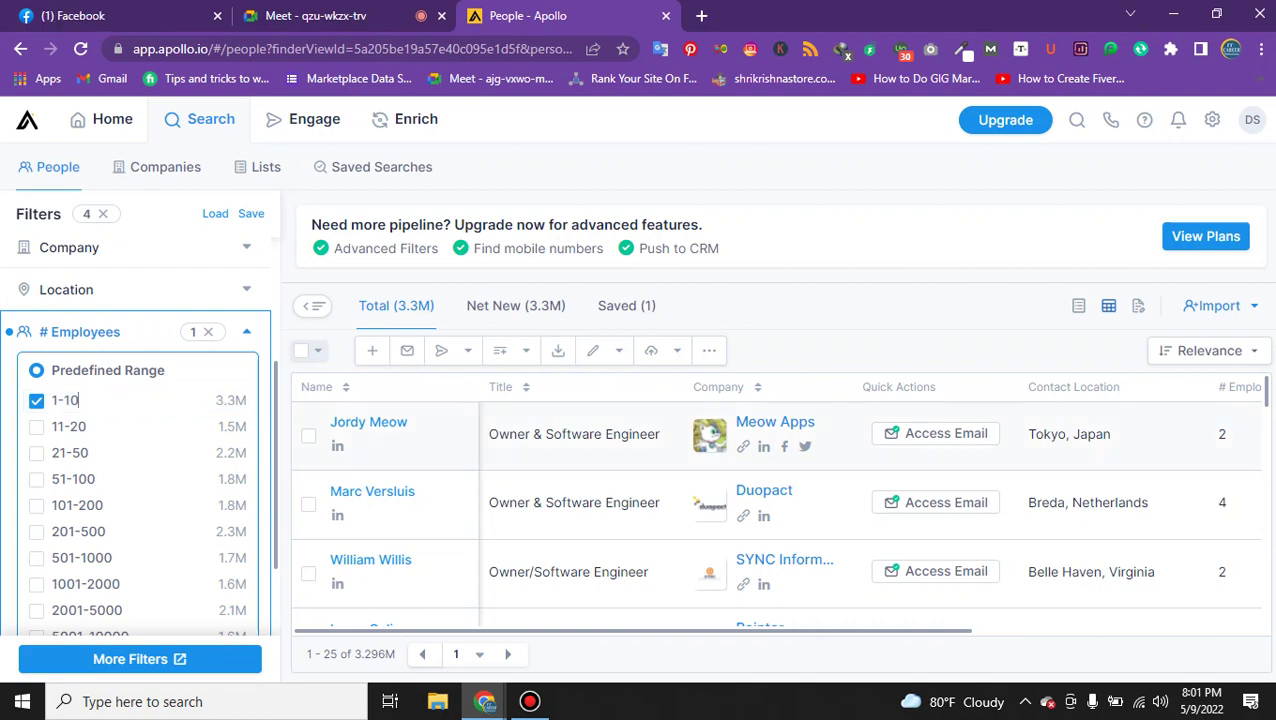
Expand Industry & Keywords and bring up the Search industries dropdown.
scroll(780, 515, down, 1)
scroll(137, 420, down, 4)
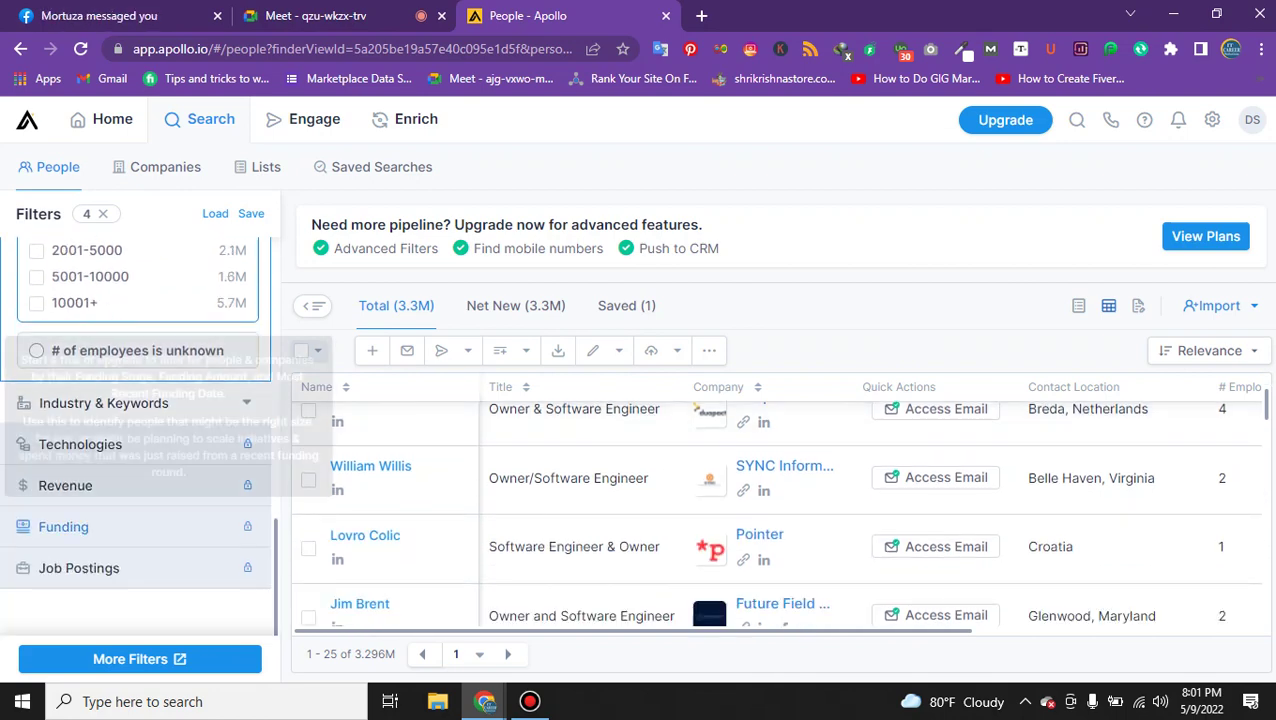
click(170, 300)
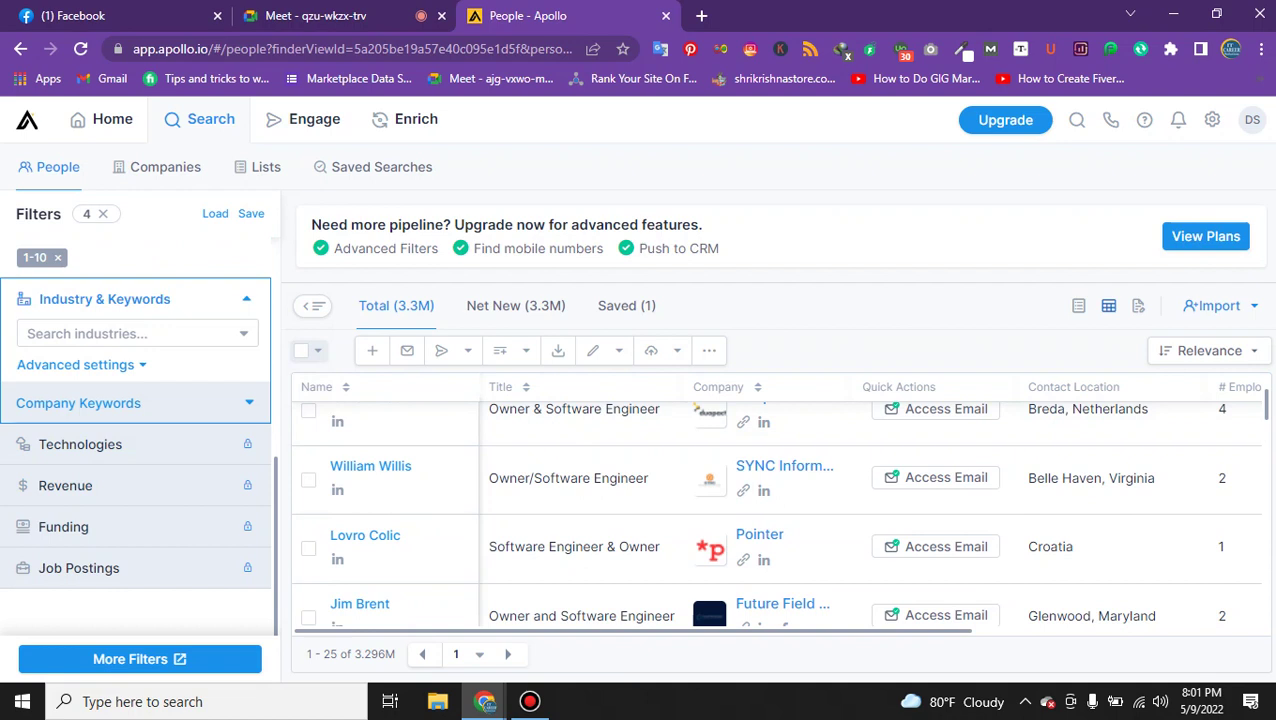
click(90, 333)
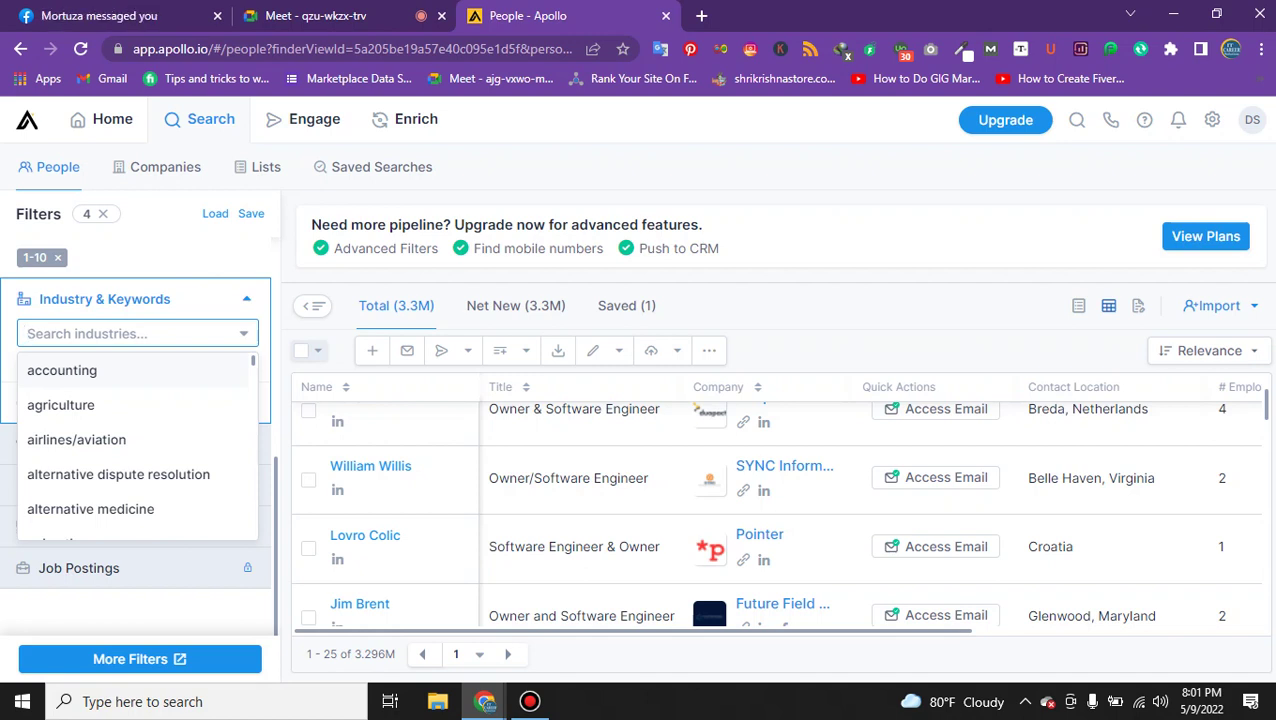
click(530, 701)
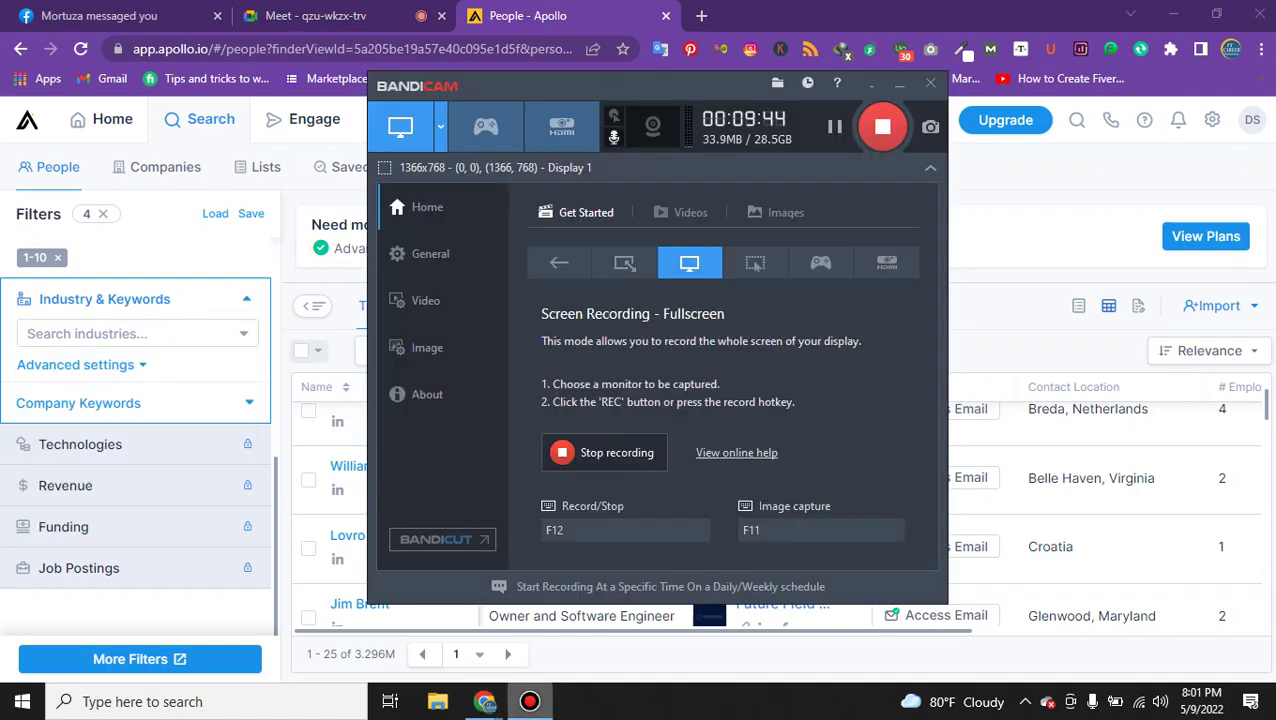
click(530, 701)
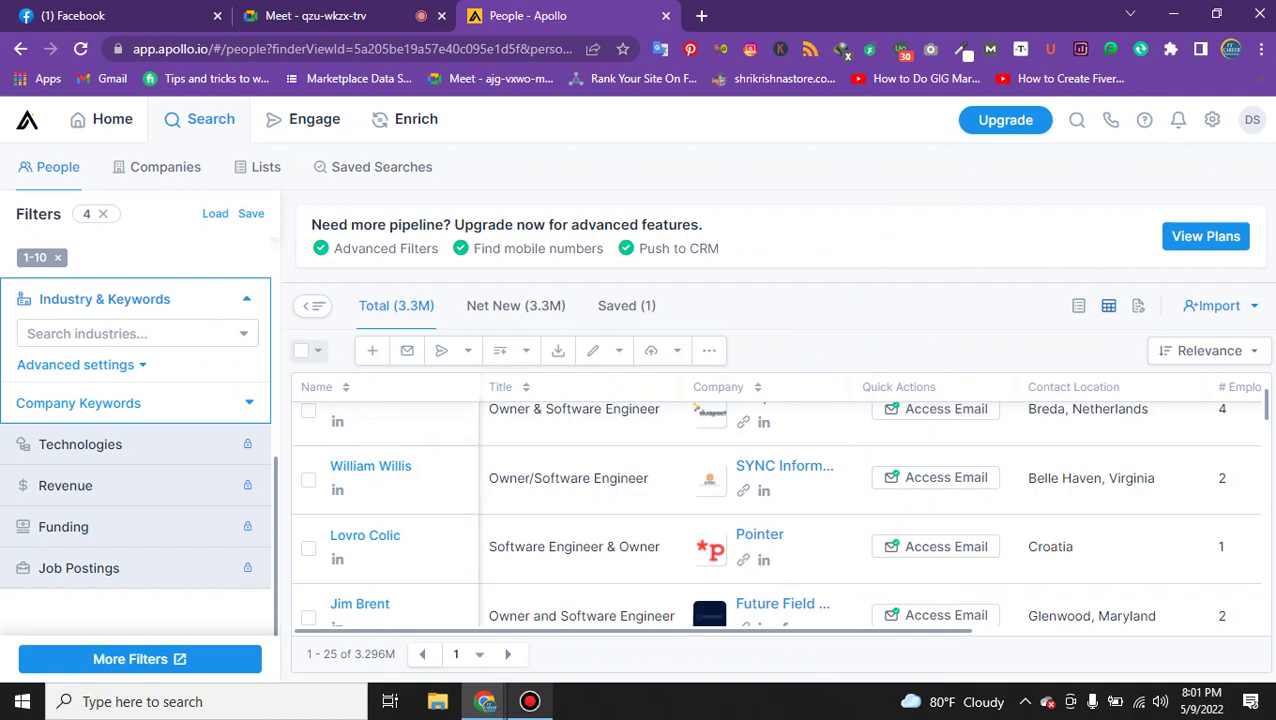
click(130, 333)
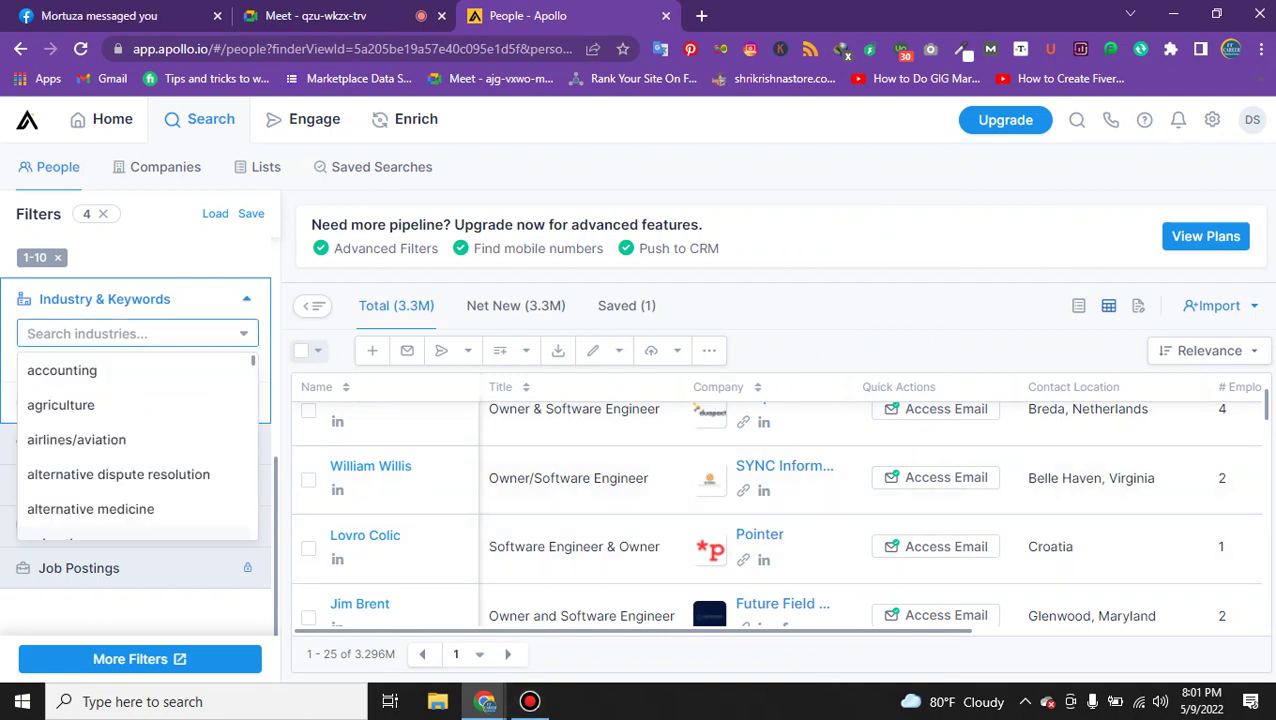
text(cle)
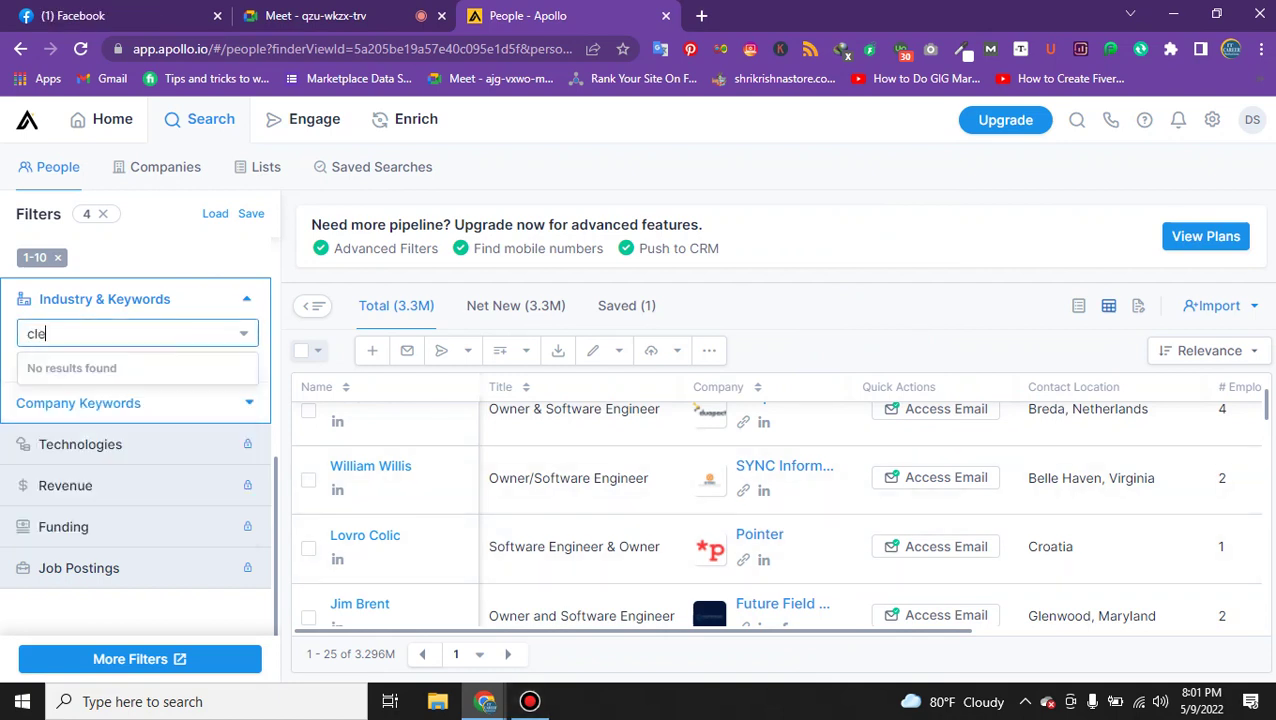
key(BackSpace)
key(BackSpace)
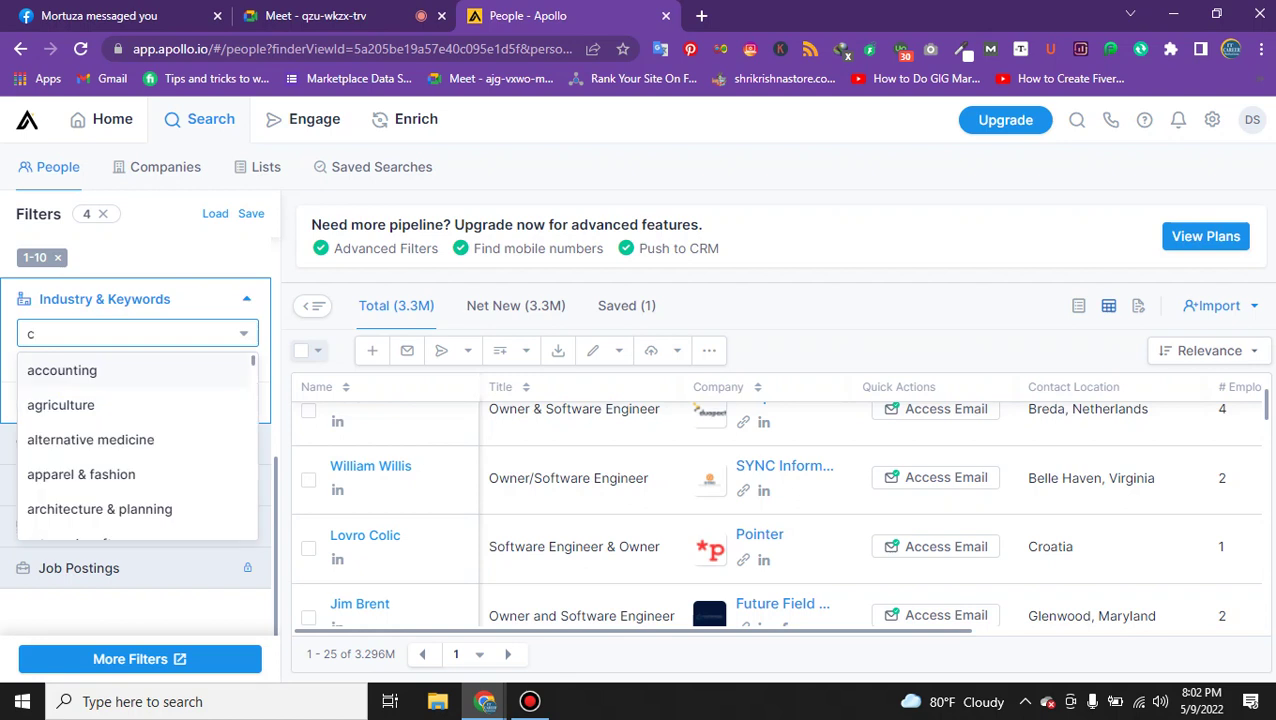
scroll(137, 450, down, 3)
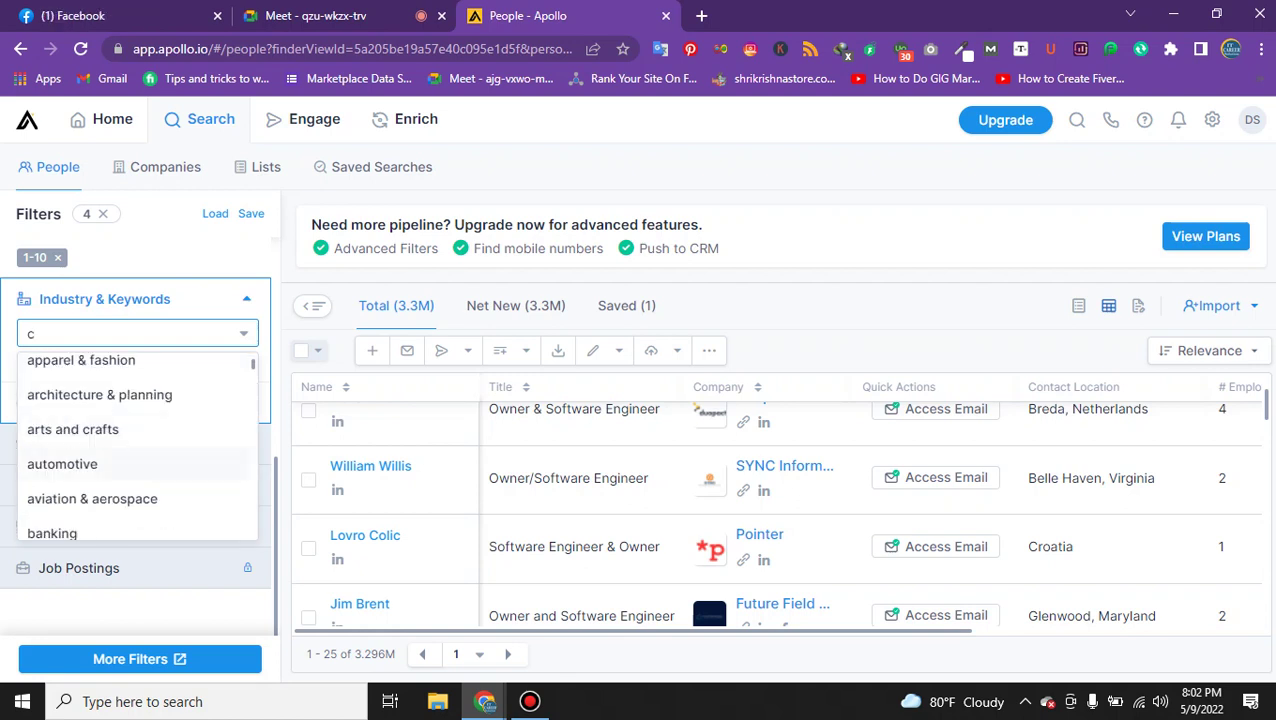
scroll(137, 450, down, 2)
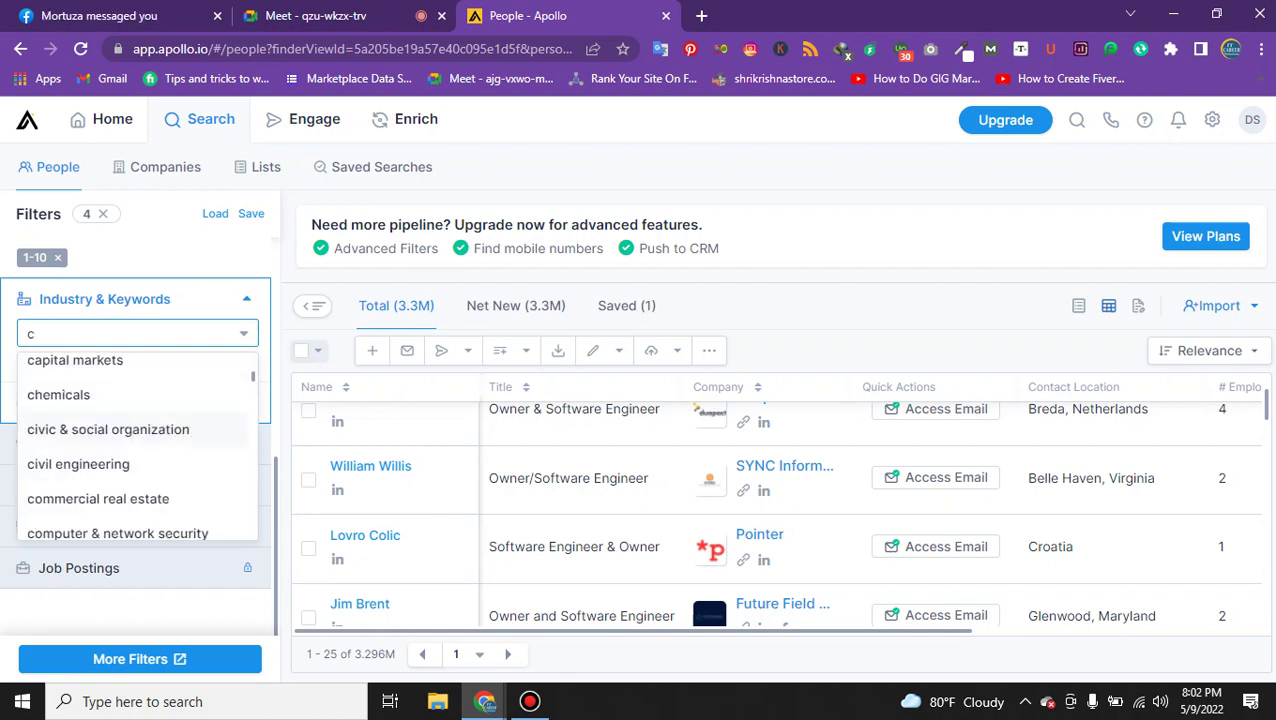
scroll(137, 450, up, 1)
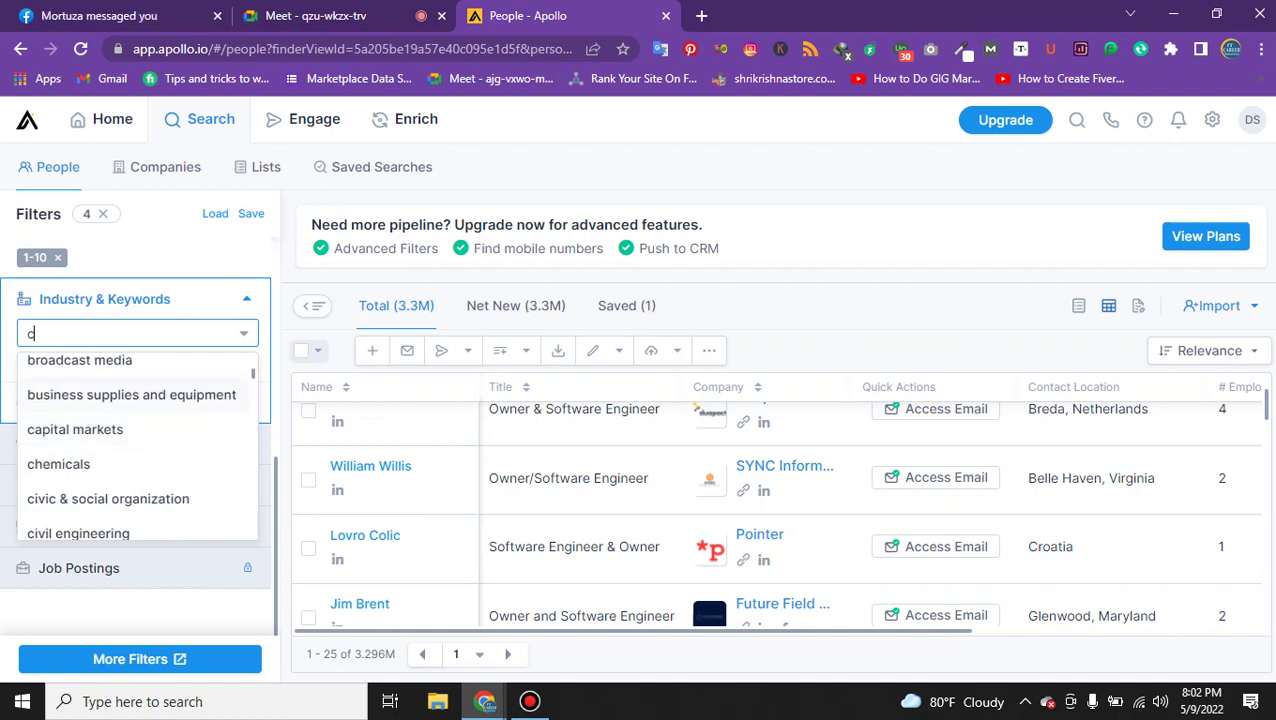
scroll(137, 440, down, 3)
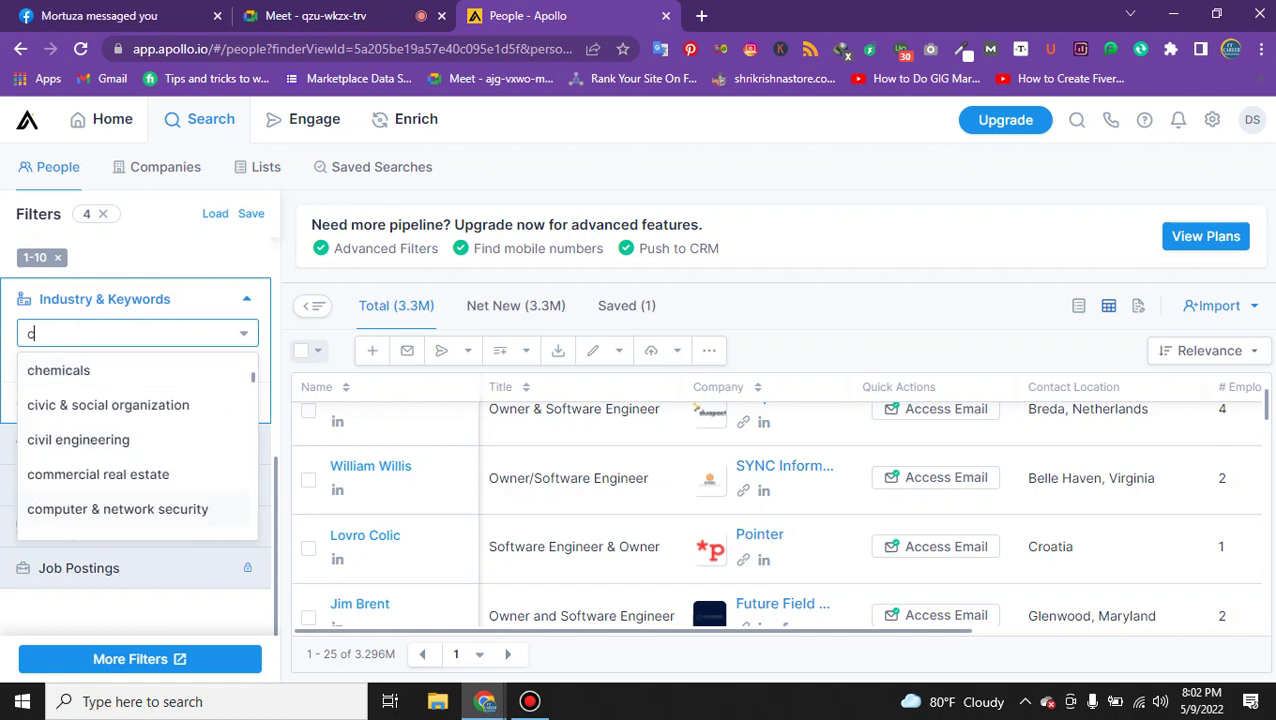
click(98, 474)
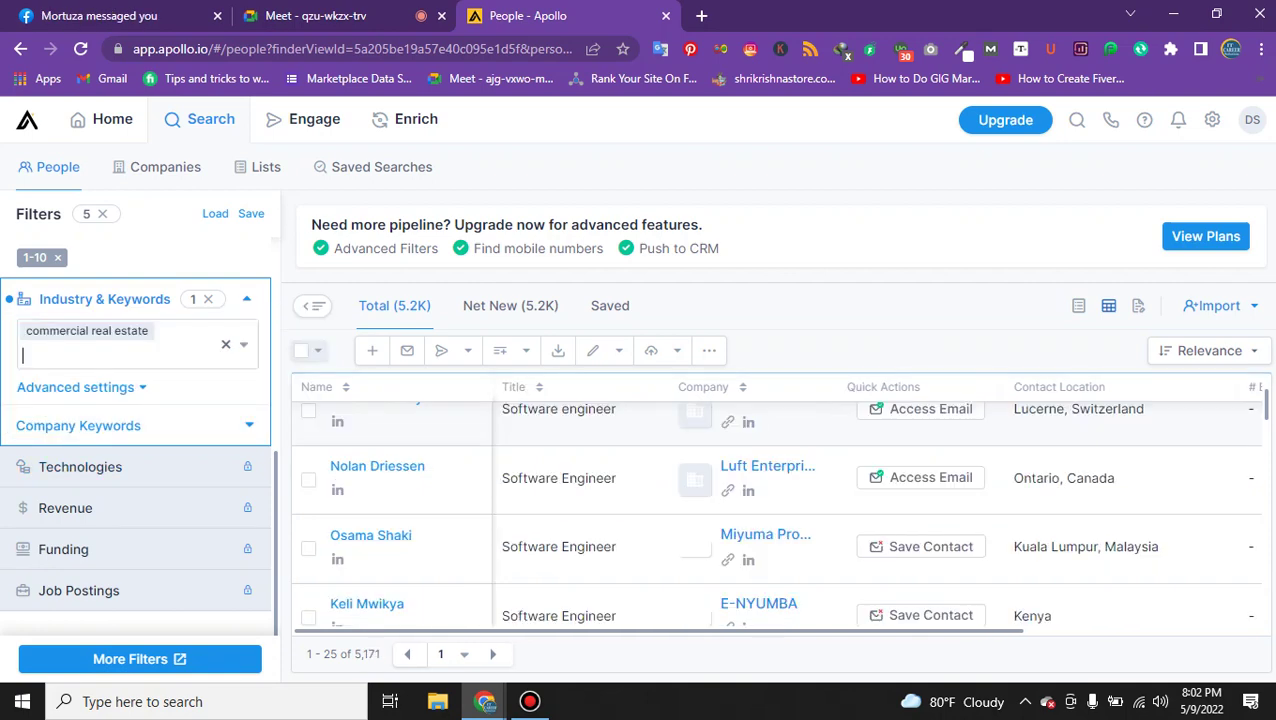
click(120, 354)
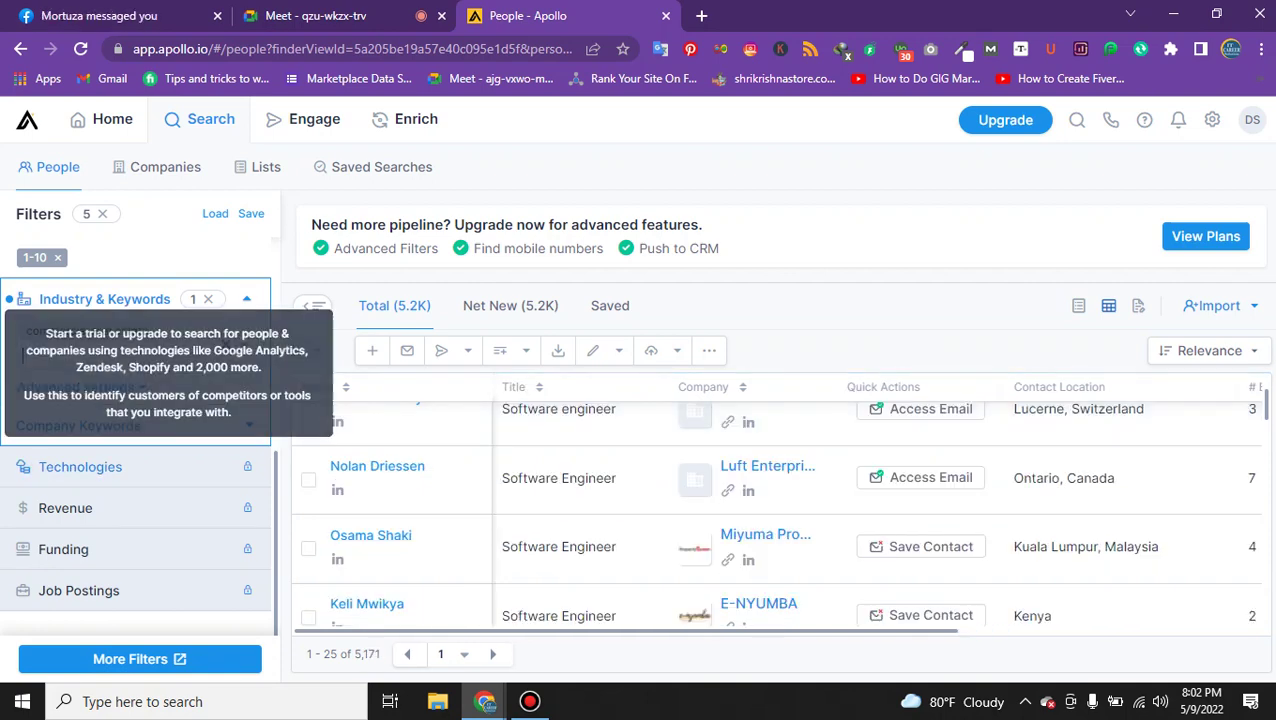
click(80, 467)
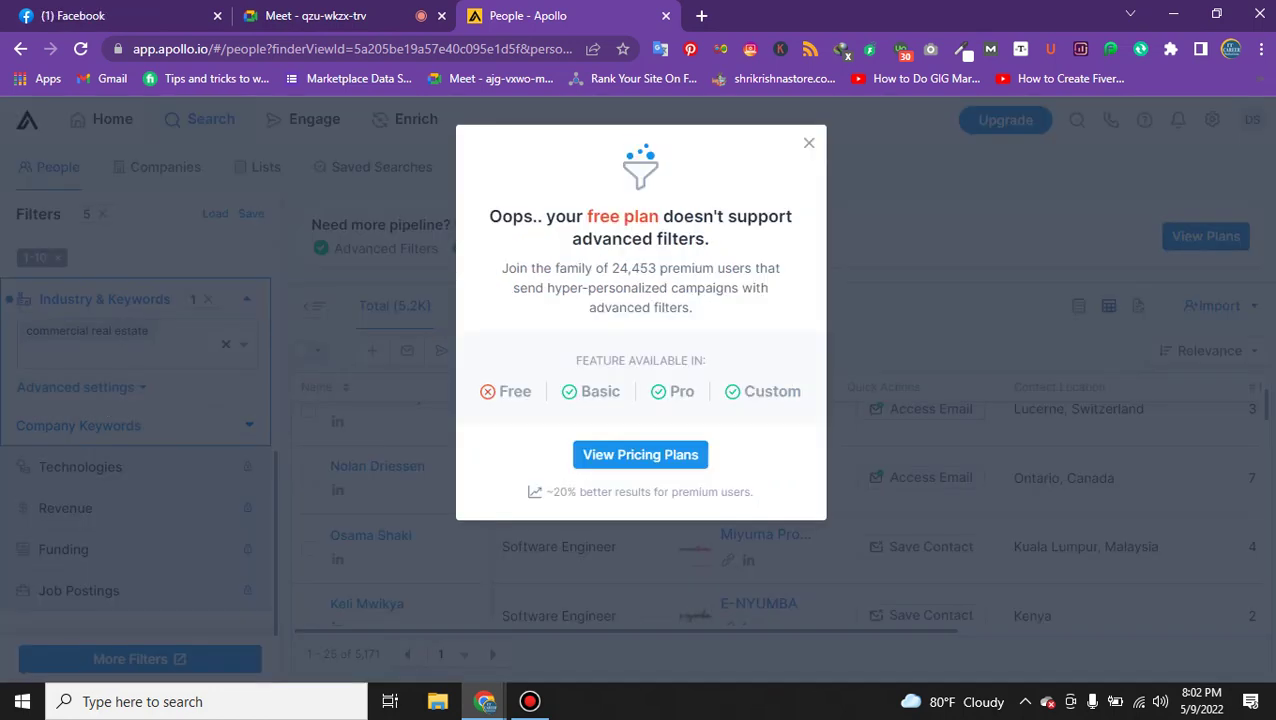
key(Escape)
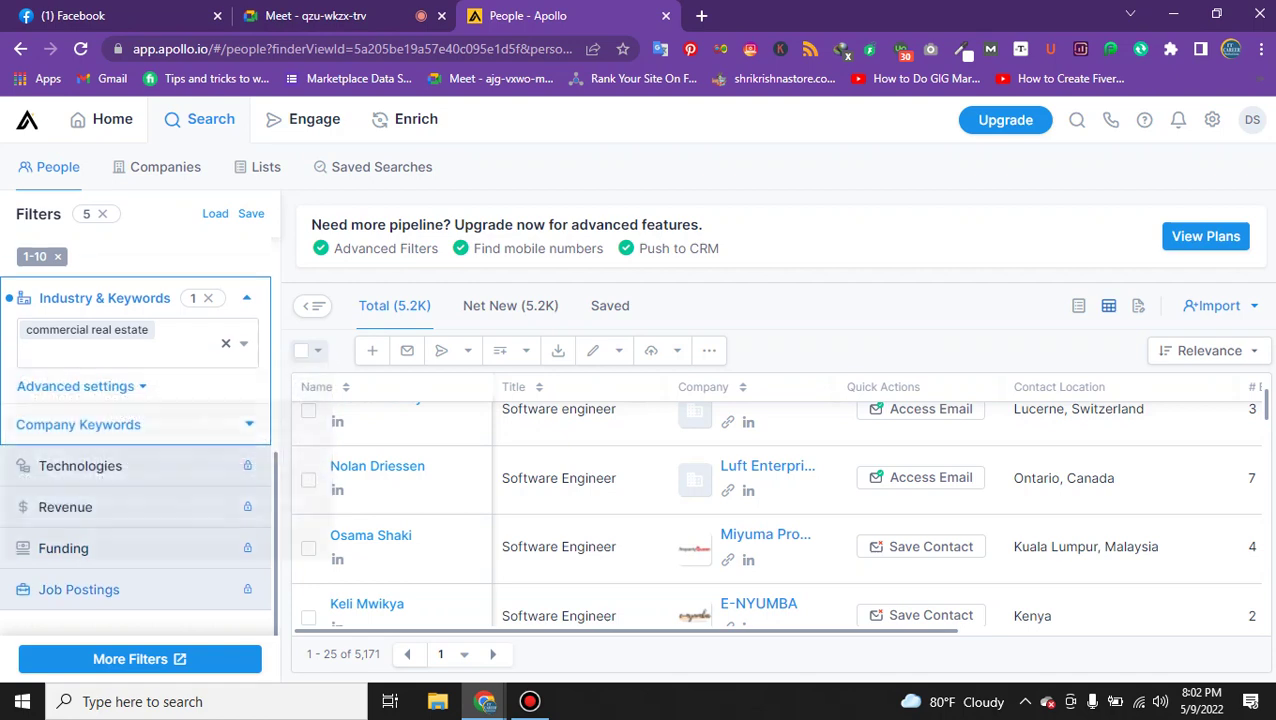
scroll(135, 560, down, 1)
click(79, 568)
key(Escape)
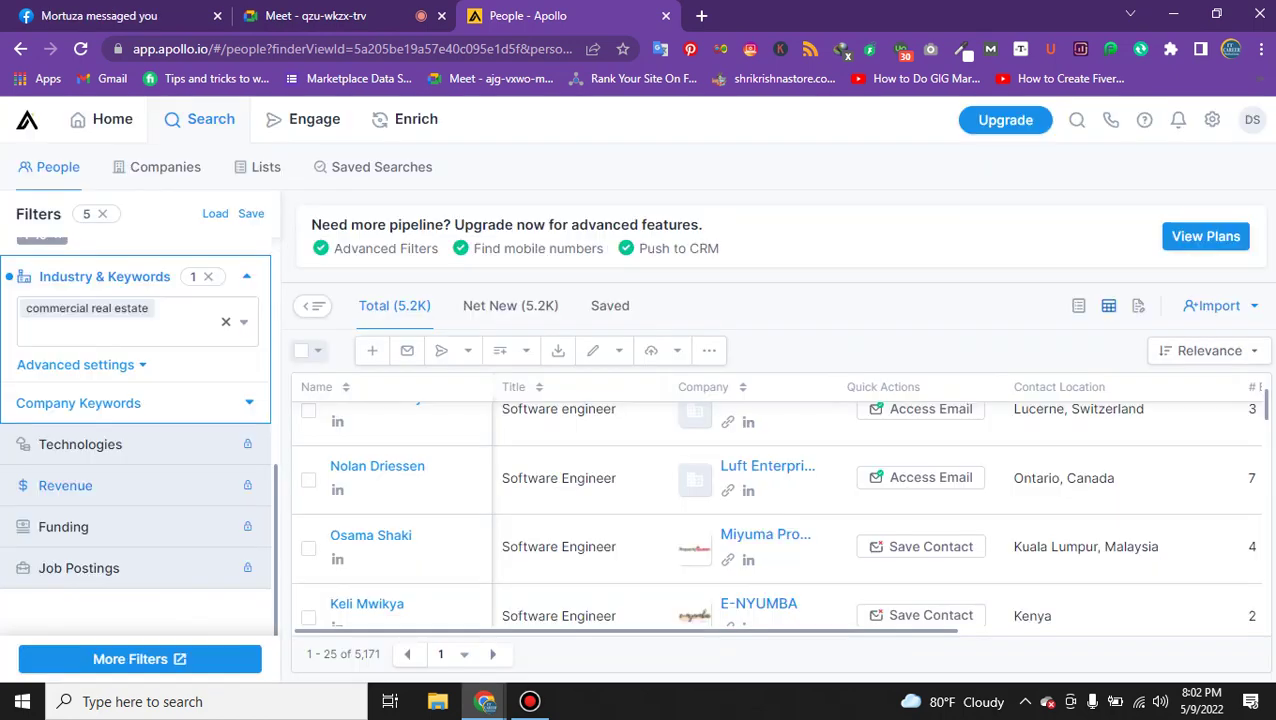
Expand Location and add United States from the Region suggestions.
scroll(135, 420, up, 3)
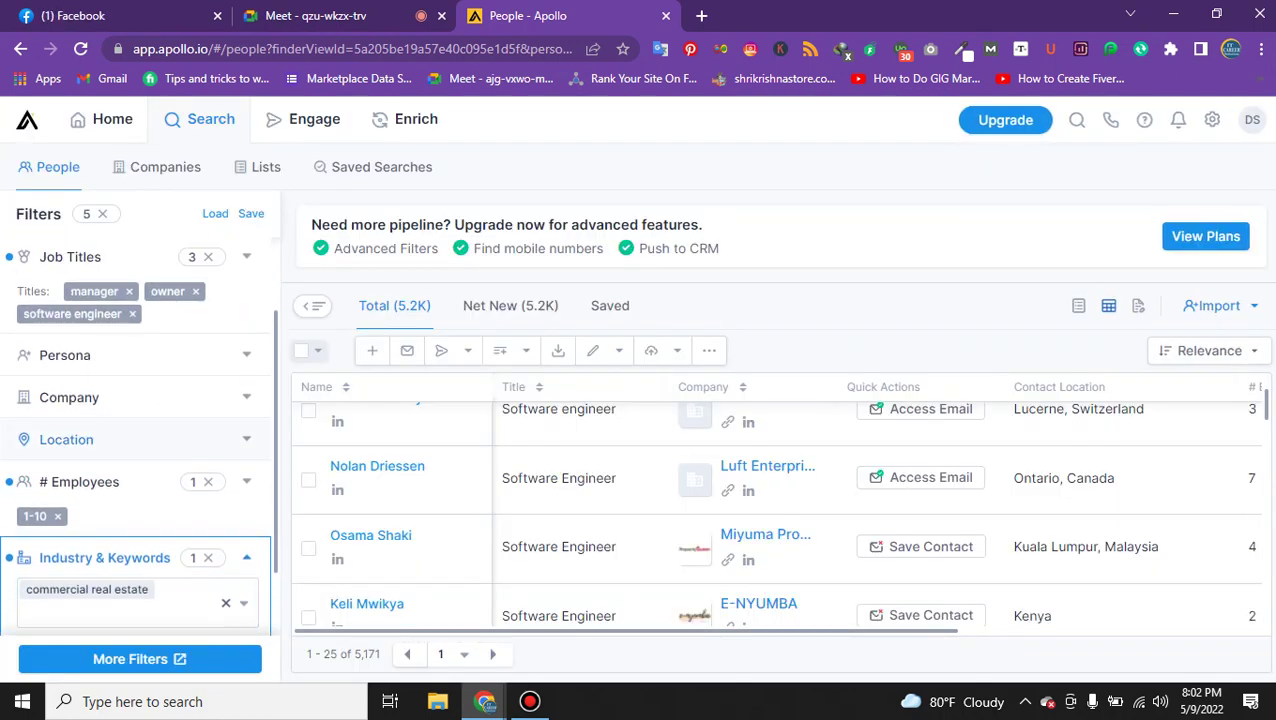
click(90, 439)
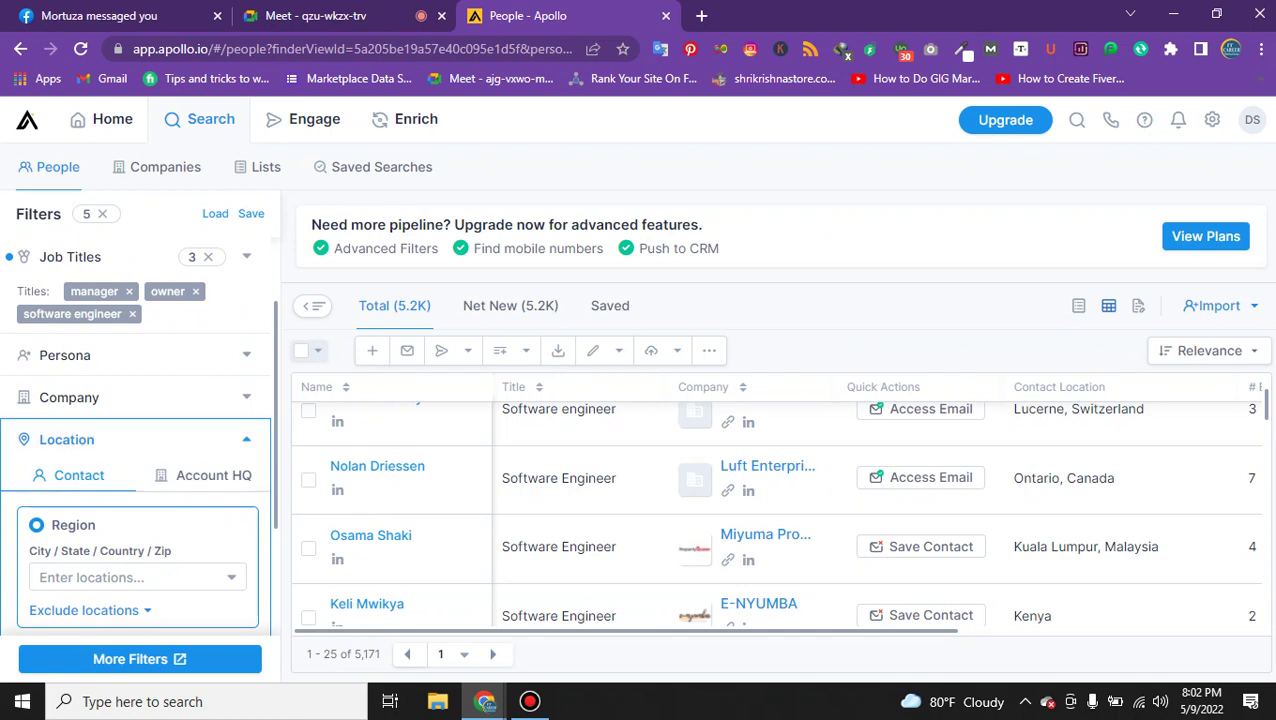
scroll(135, 440, down, 1)
click(100, 483)
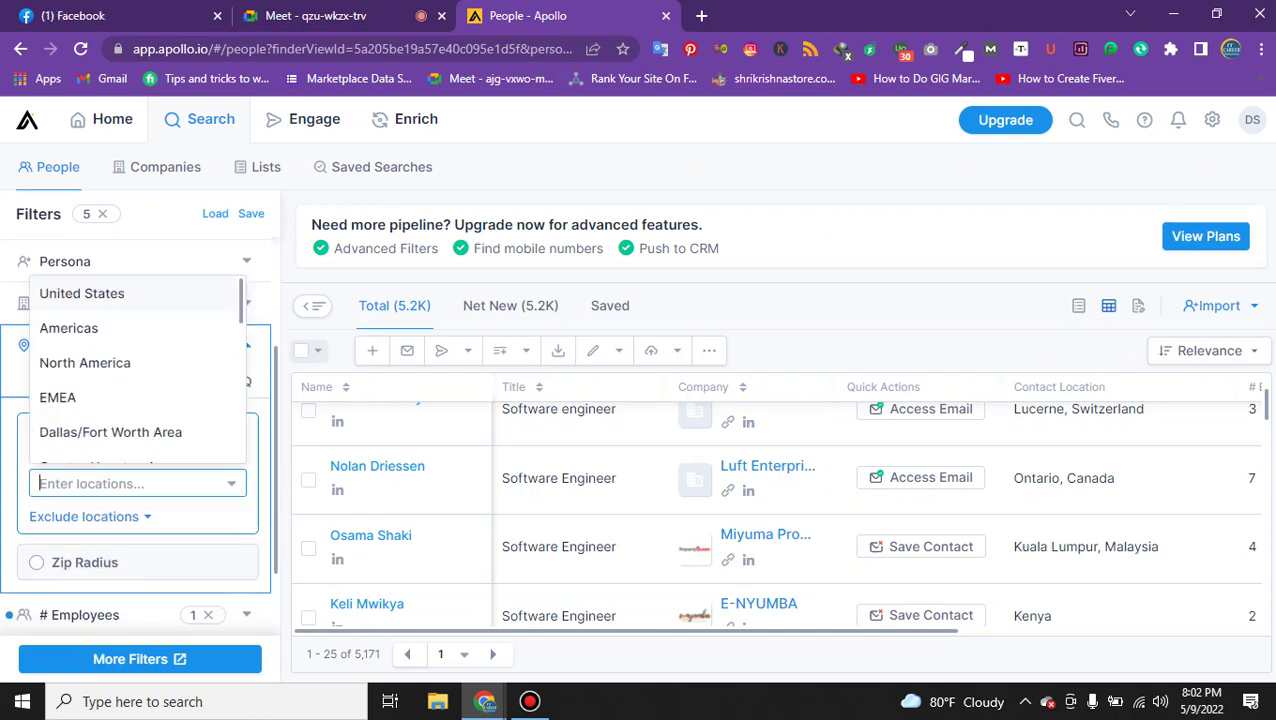
key(Down)
key(Down)
key(Up)
key(Up)
key(Return)
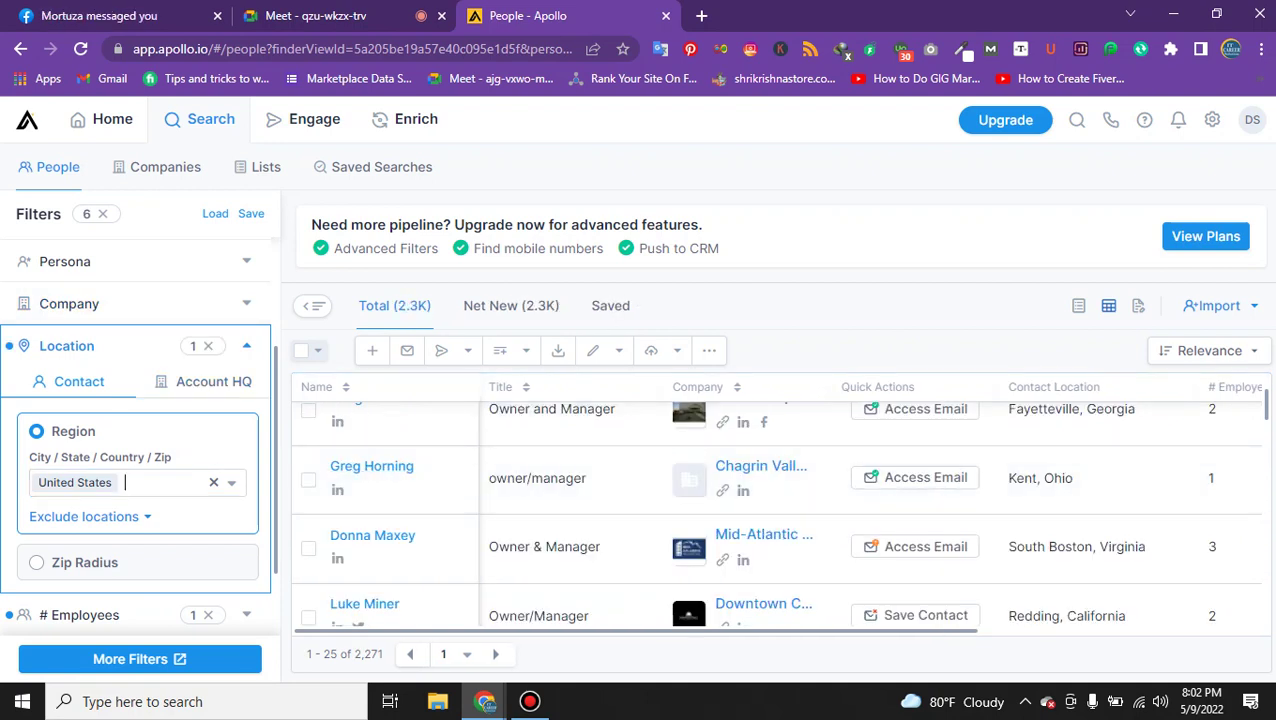
Try Zip Radius, then re-expand Location and re-add United States as the region.
scroll(138, 450, down, 1)
click(84, 467)
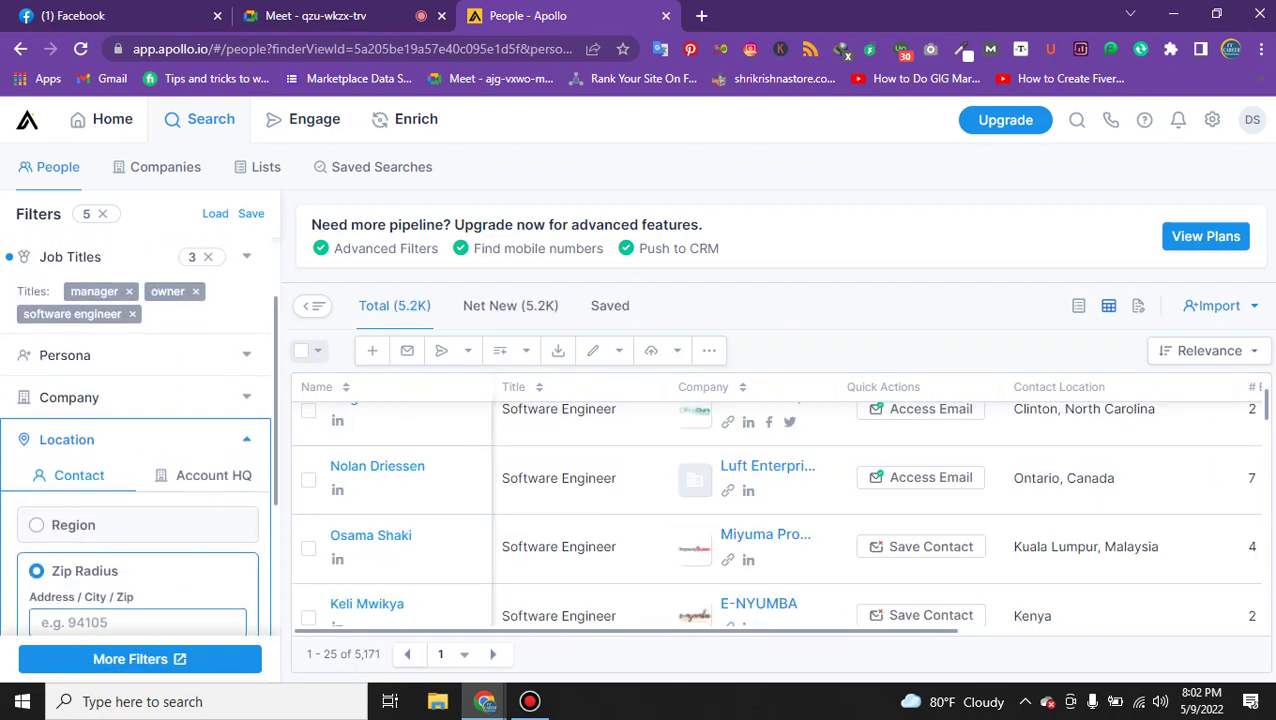
click(66, 439)
scroll(138, 440, down, 1)
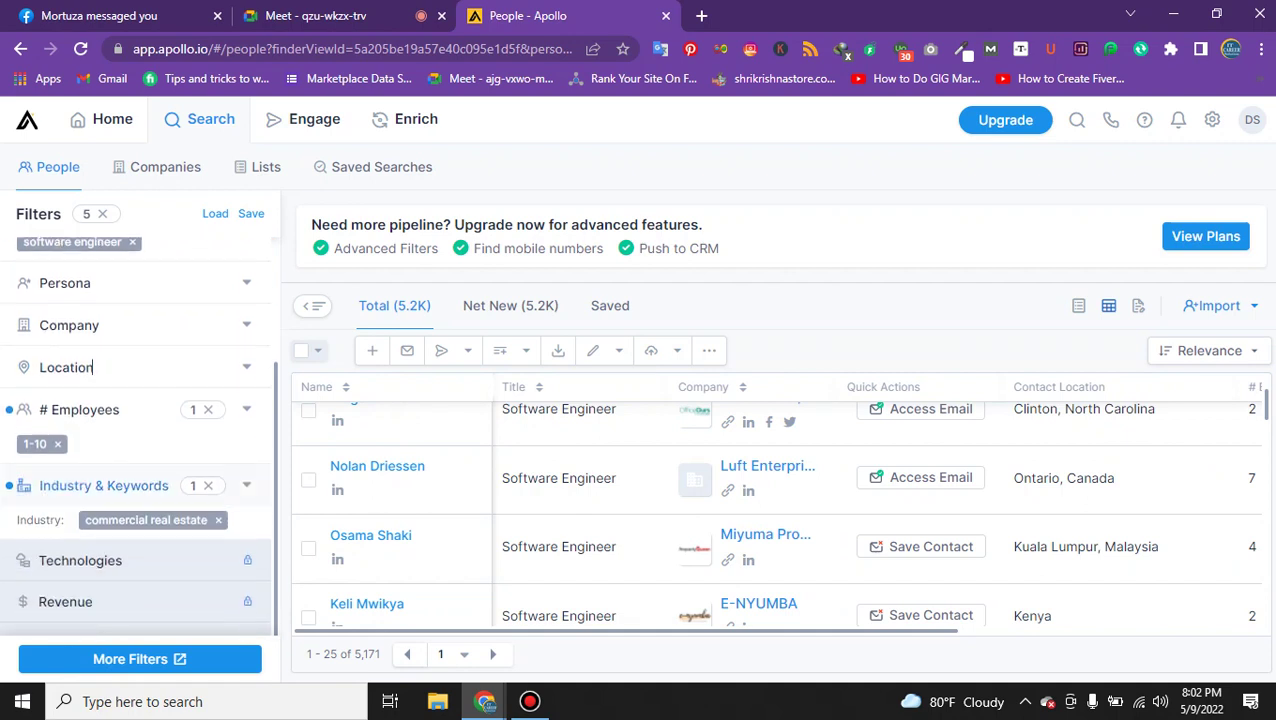
click(95, 345)
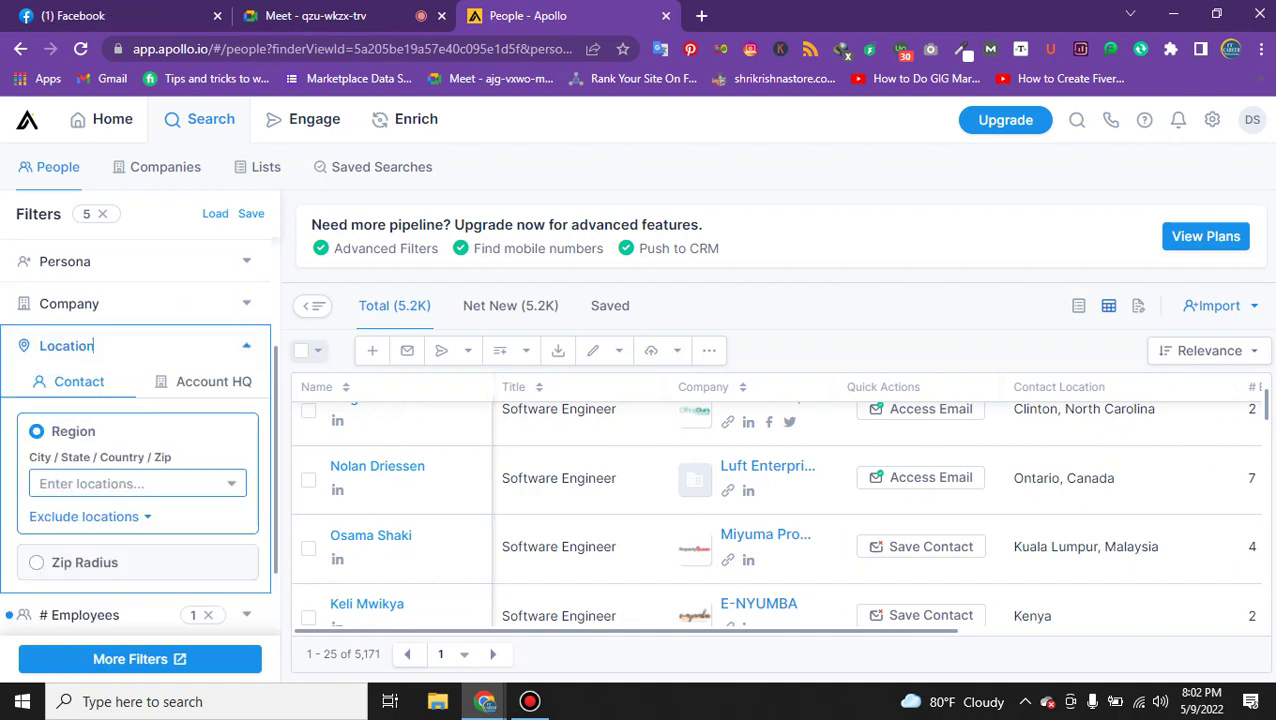
click(120, 483)
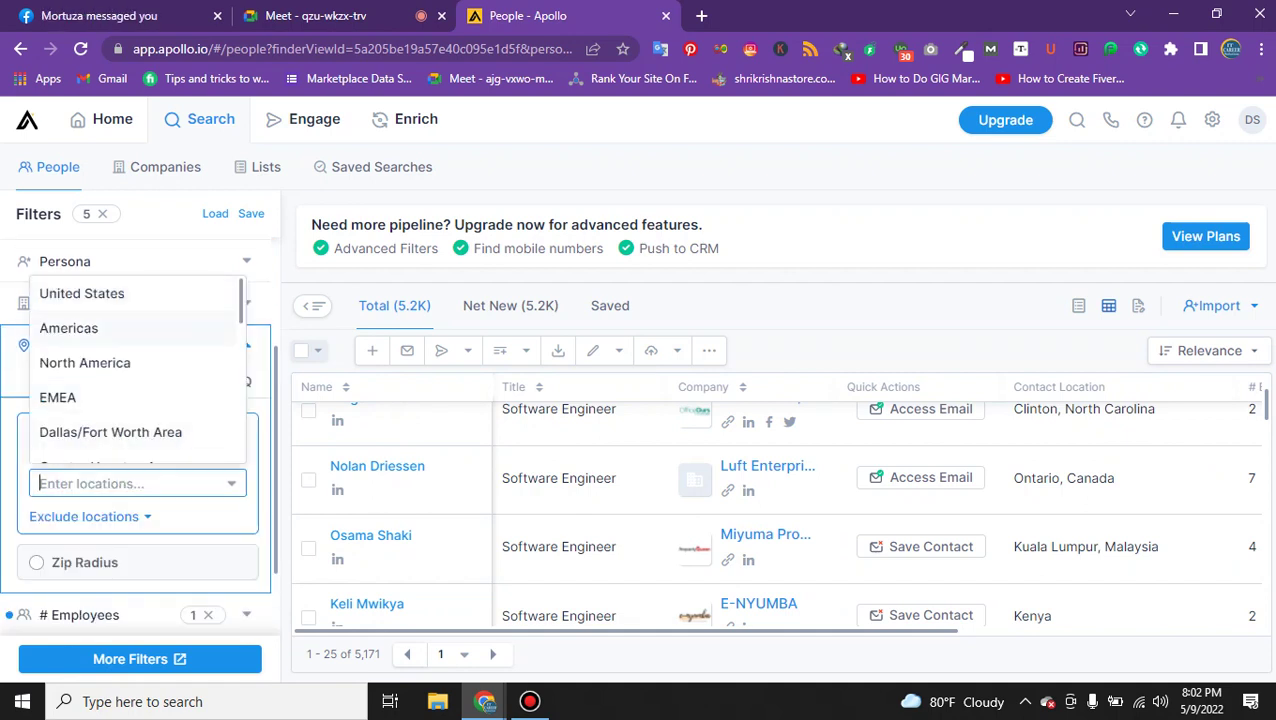
click(82, 293)
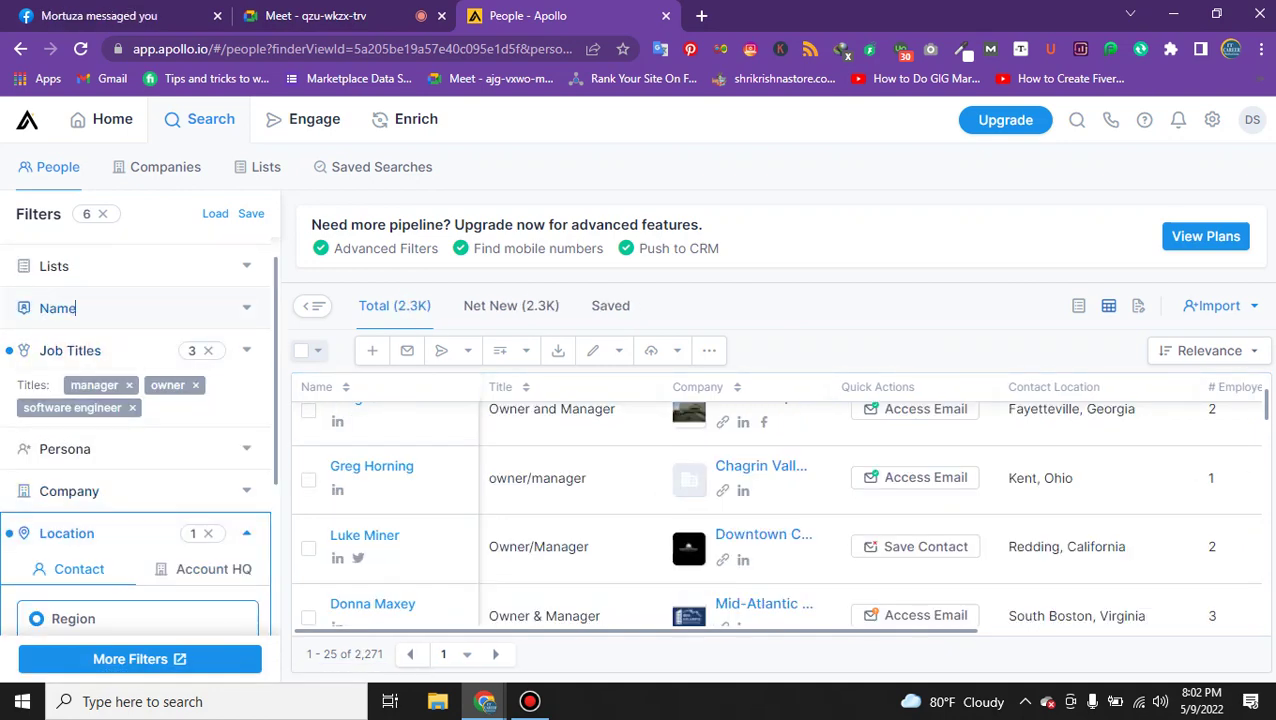
click(76, 308)
click(70, 266)
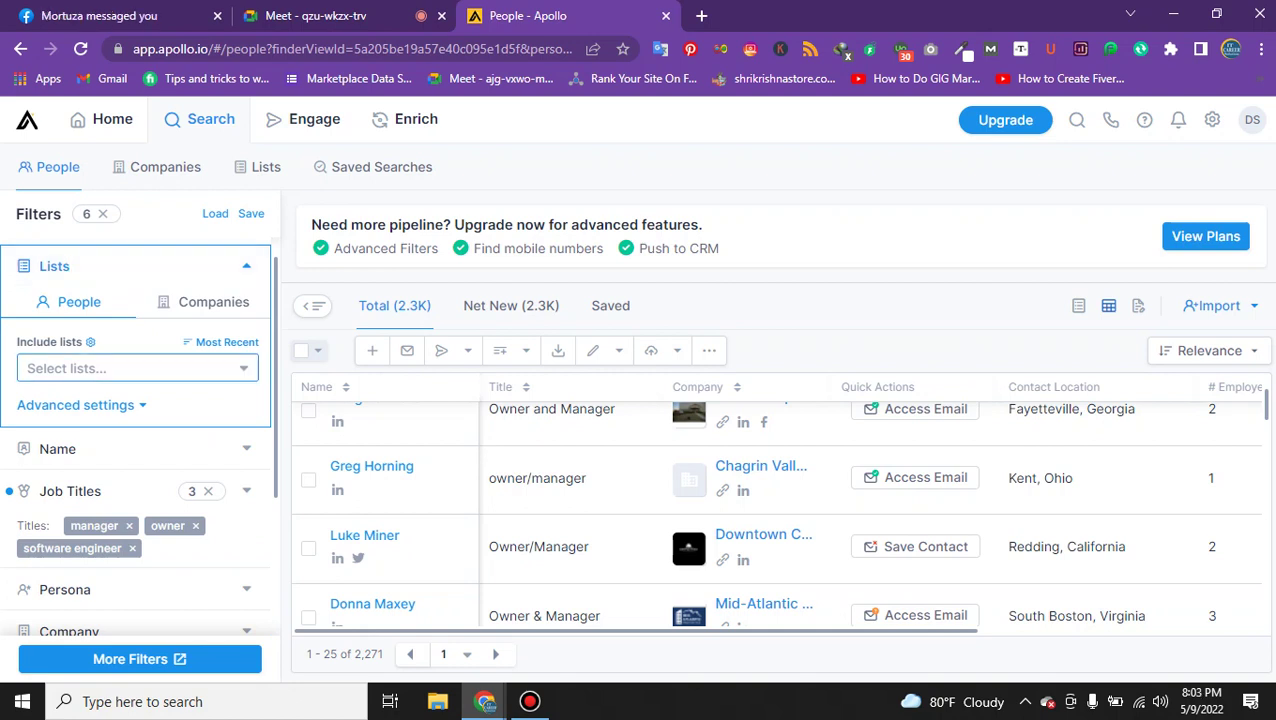
scroll(70, 266, down, 2)
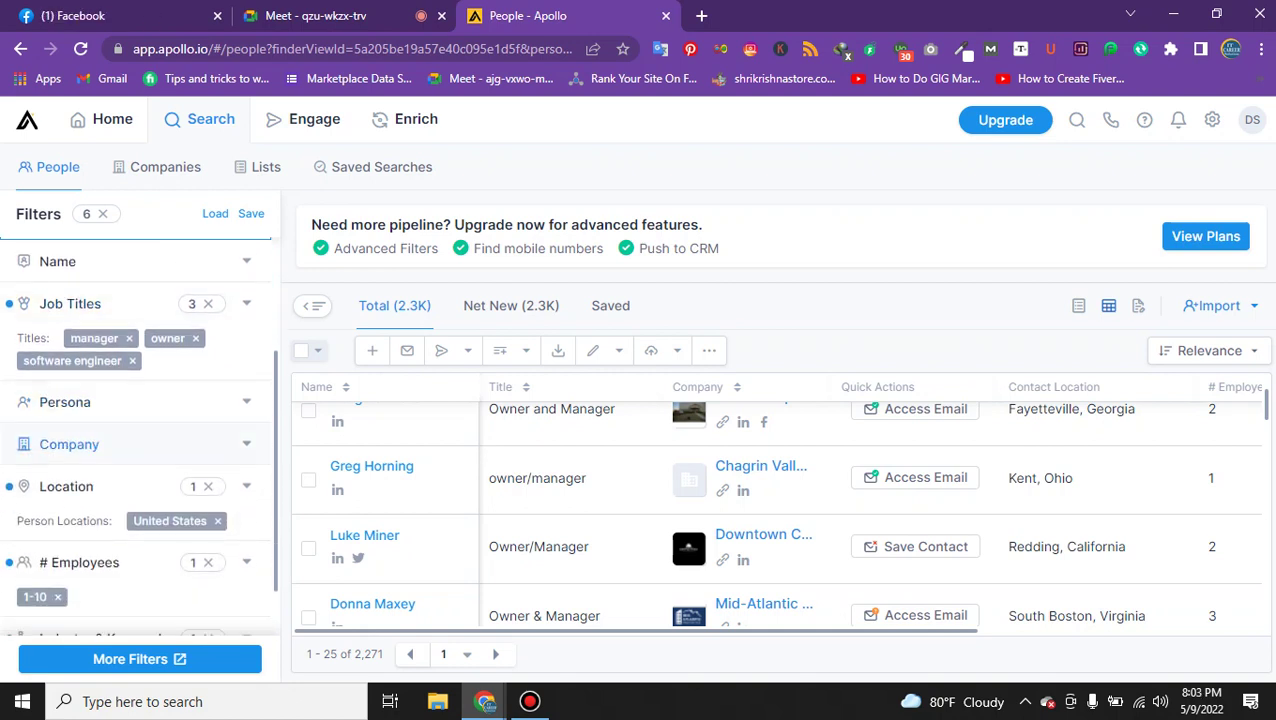
click(90, 401)
scroll(90, 261, down, 2)
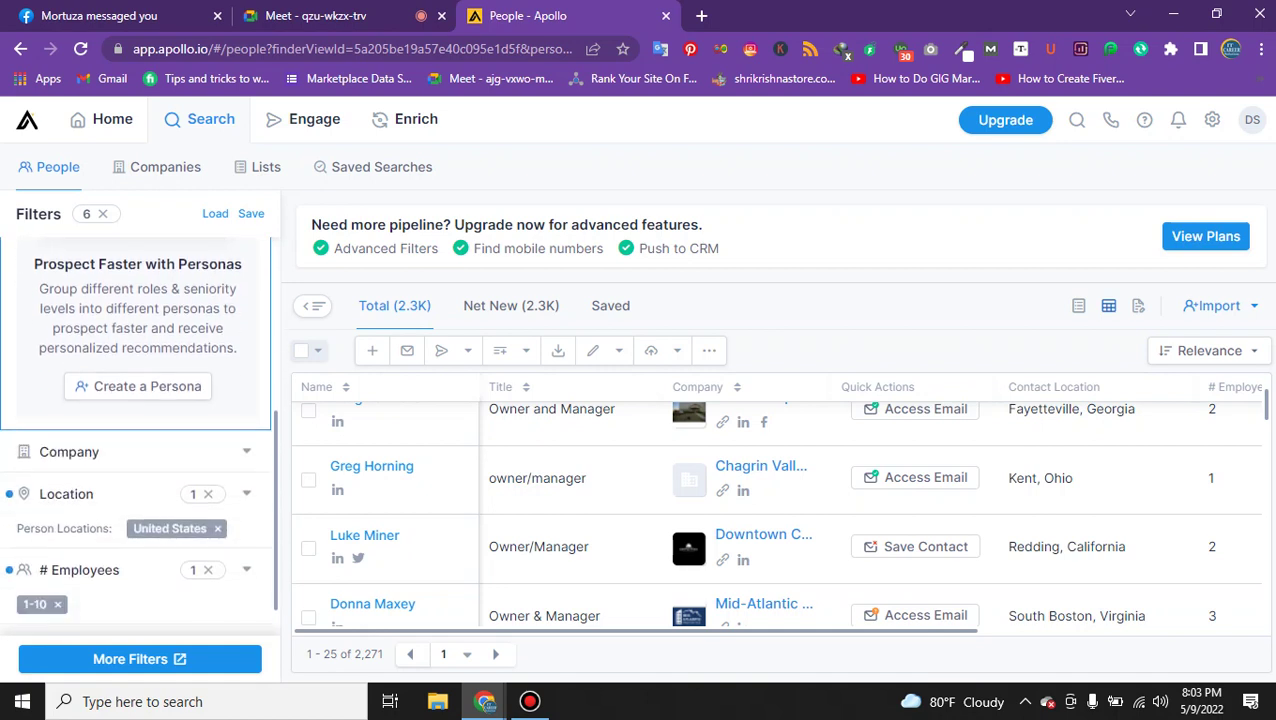
click(99, 451)
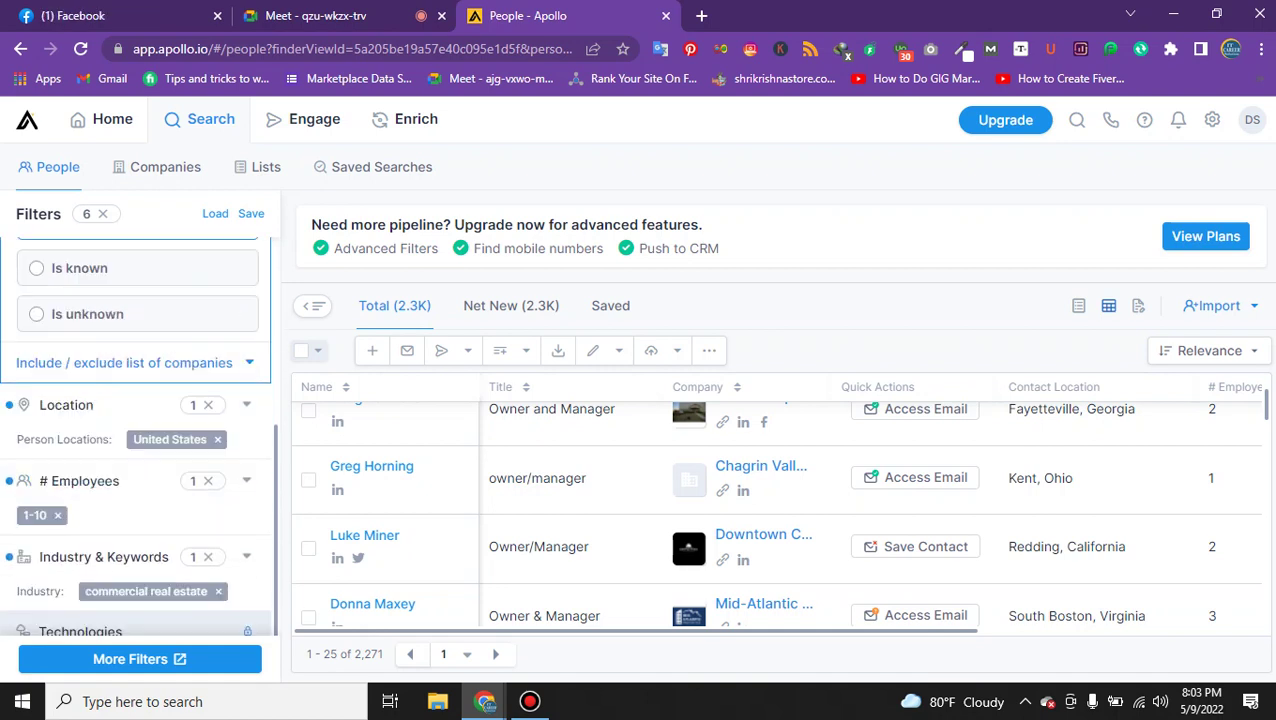
scroll(137, 320, up, 1)
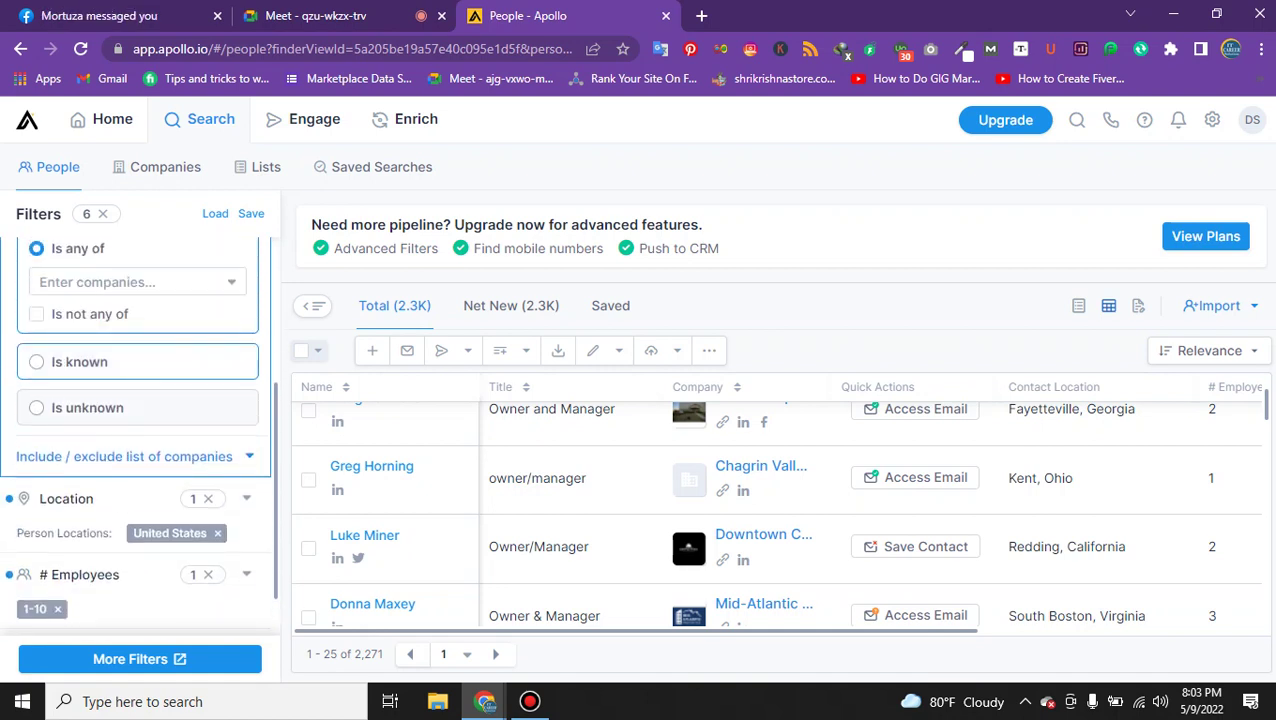
scroll(99, 303, up, 1)
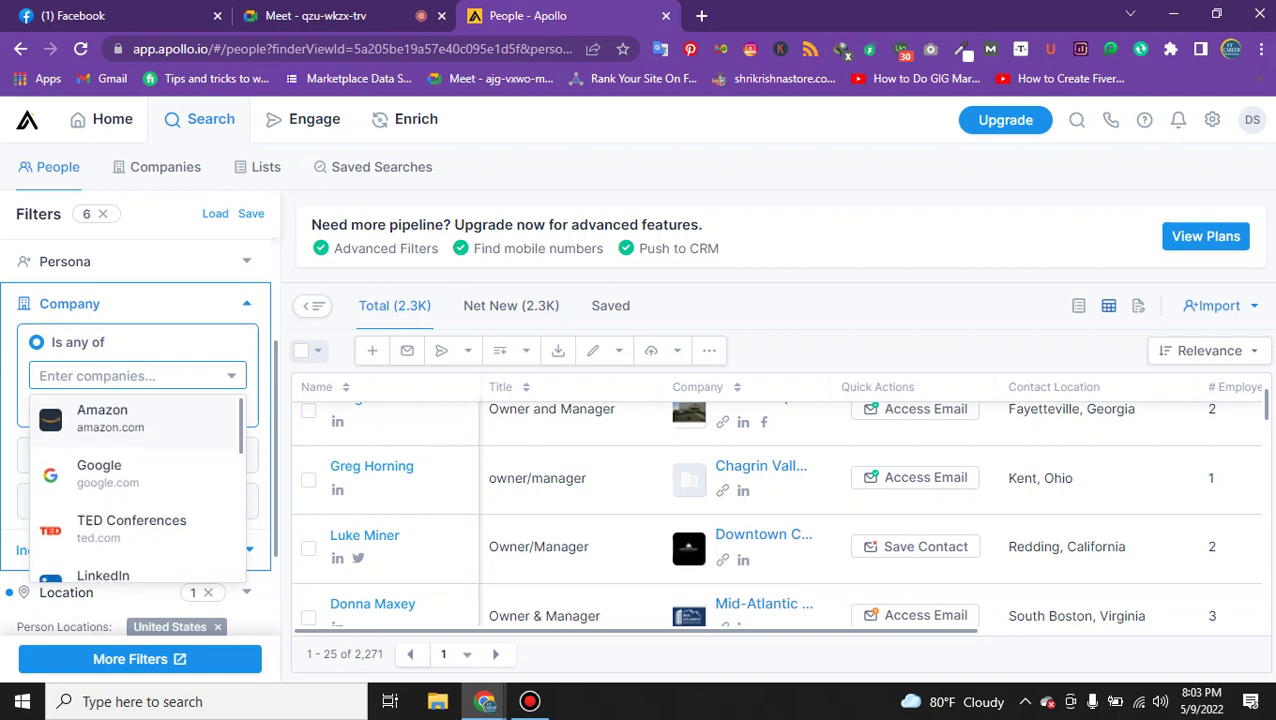
scroll(138, 487, down, 5)
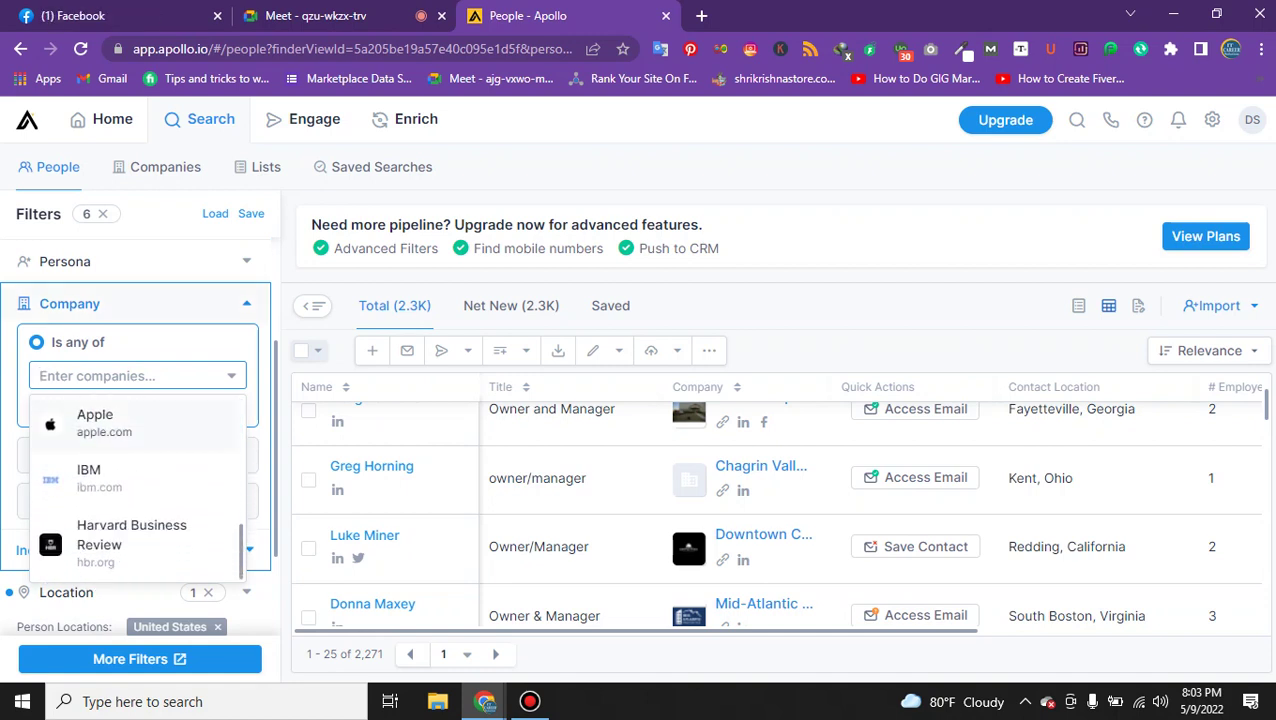
click(98, 303)
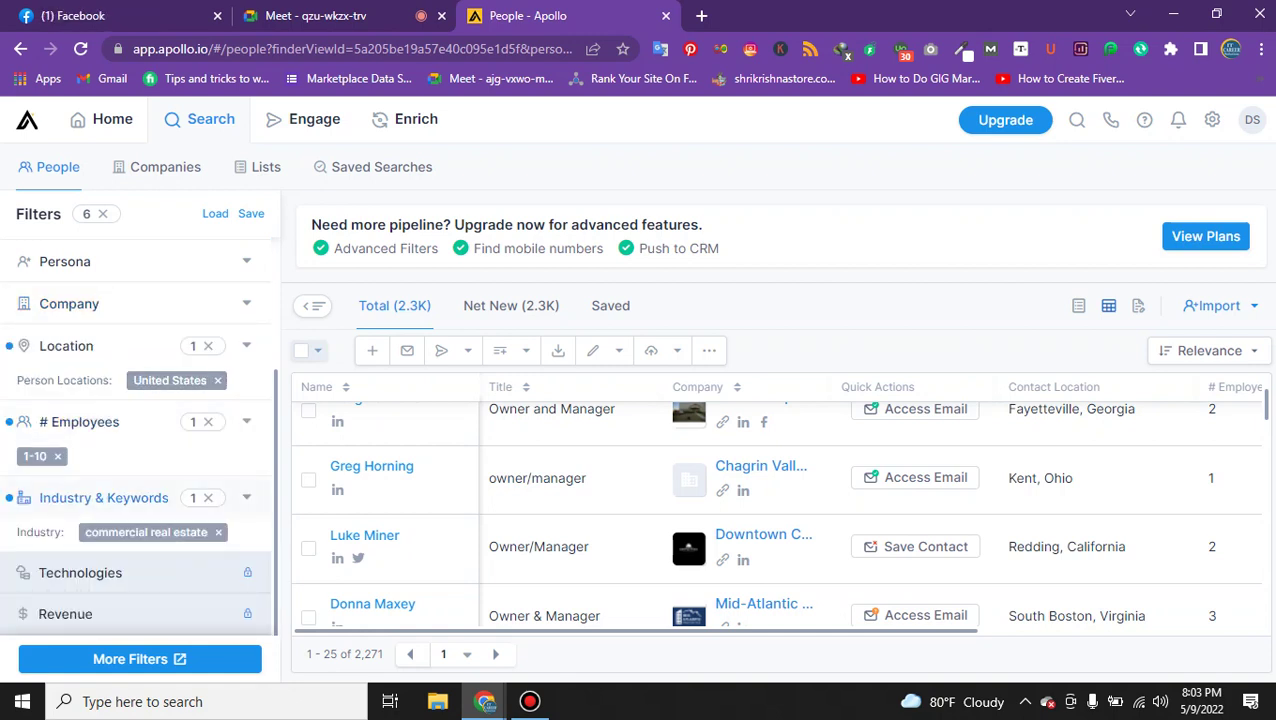
scroll(135, 430, down, 3)
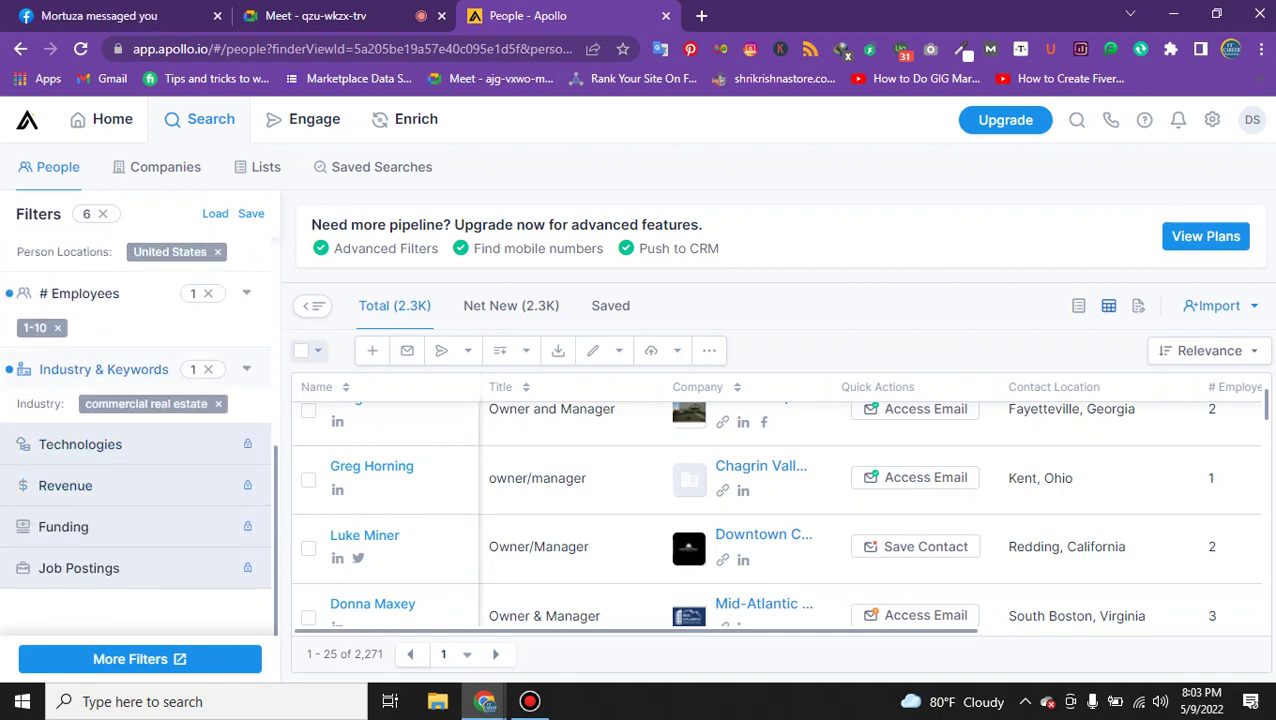
click(80, 444)
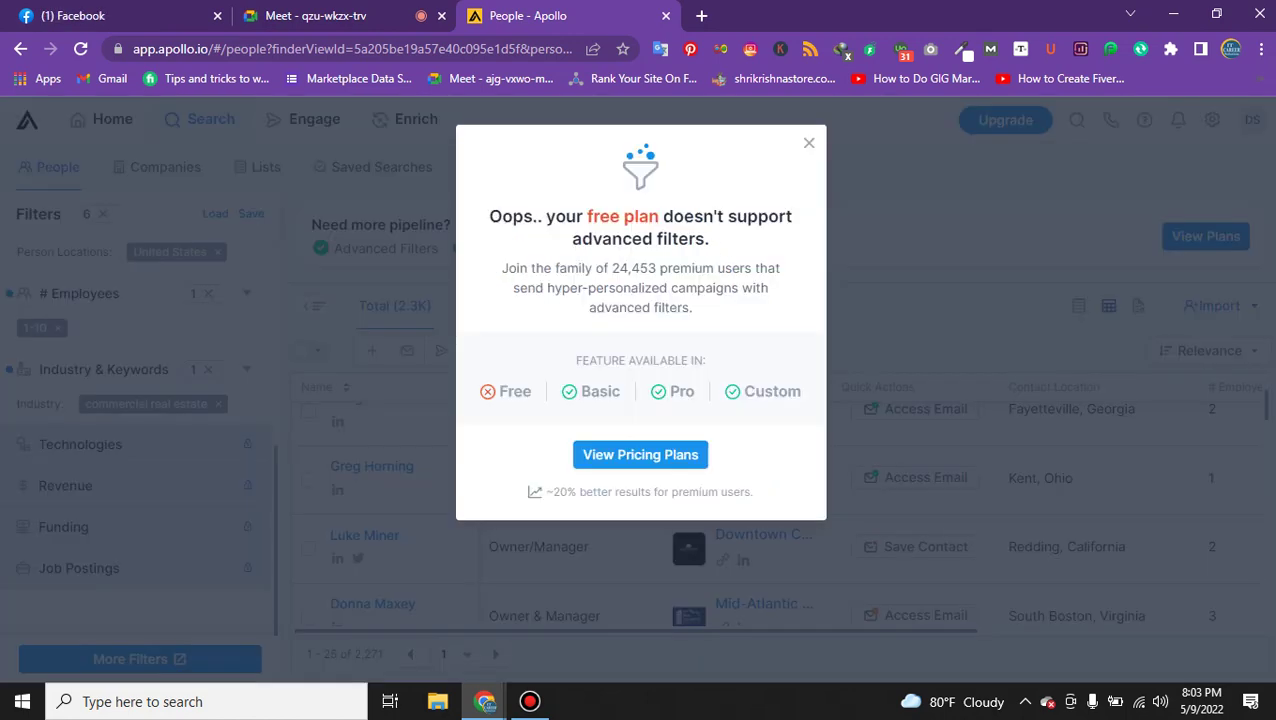
click(809, 143)
scroll(140, 480, up, 3)
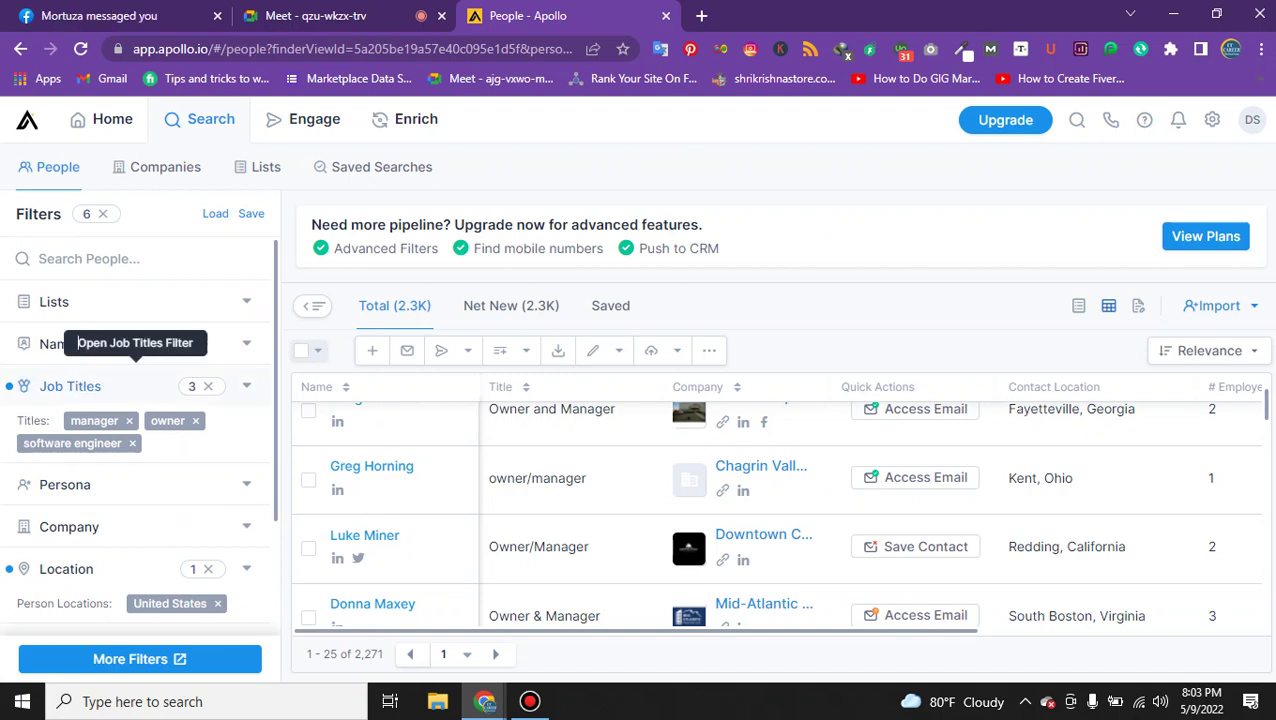
scroll(780, 510, down, 1)
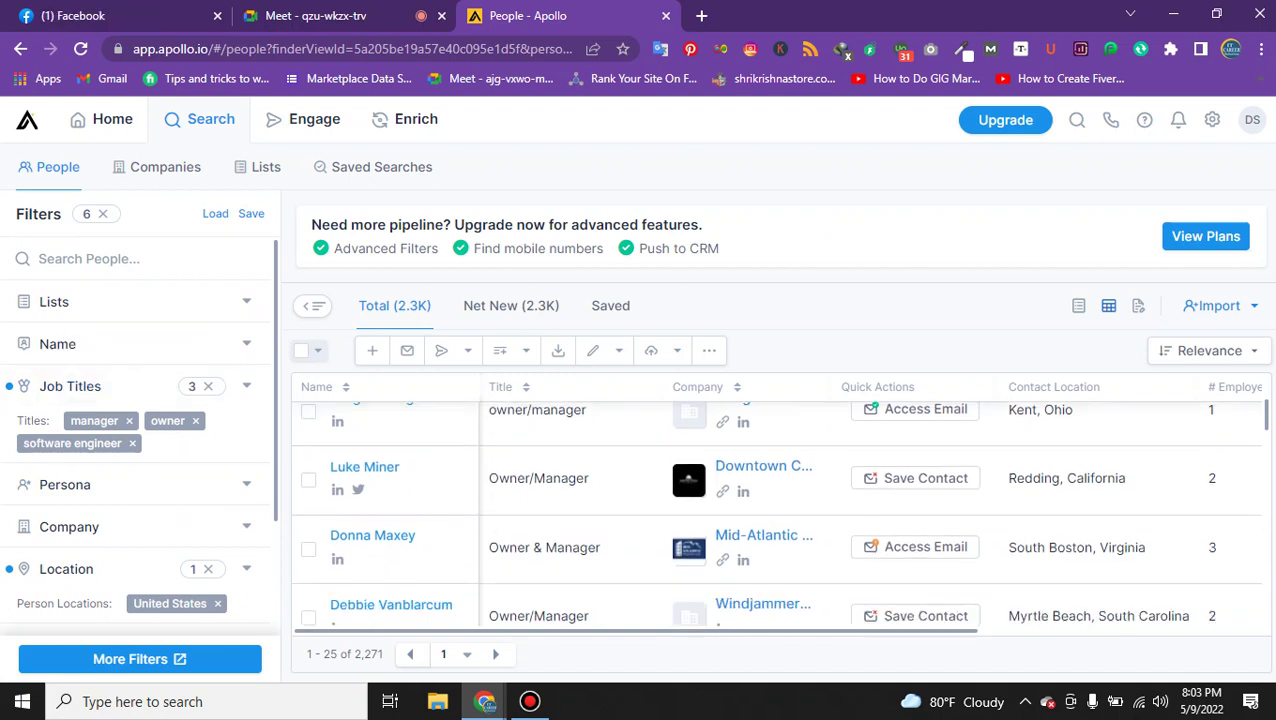
scroll(780, 510, up, 3)
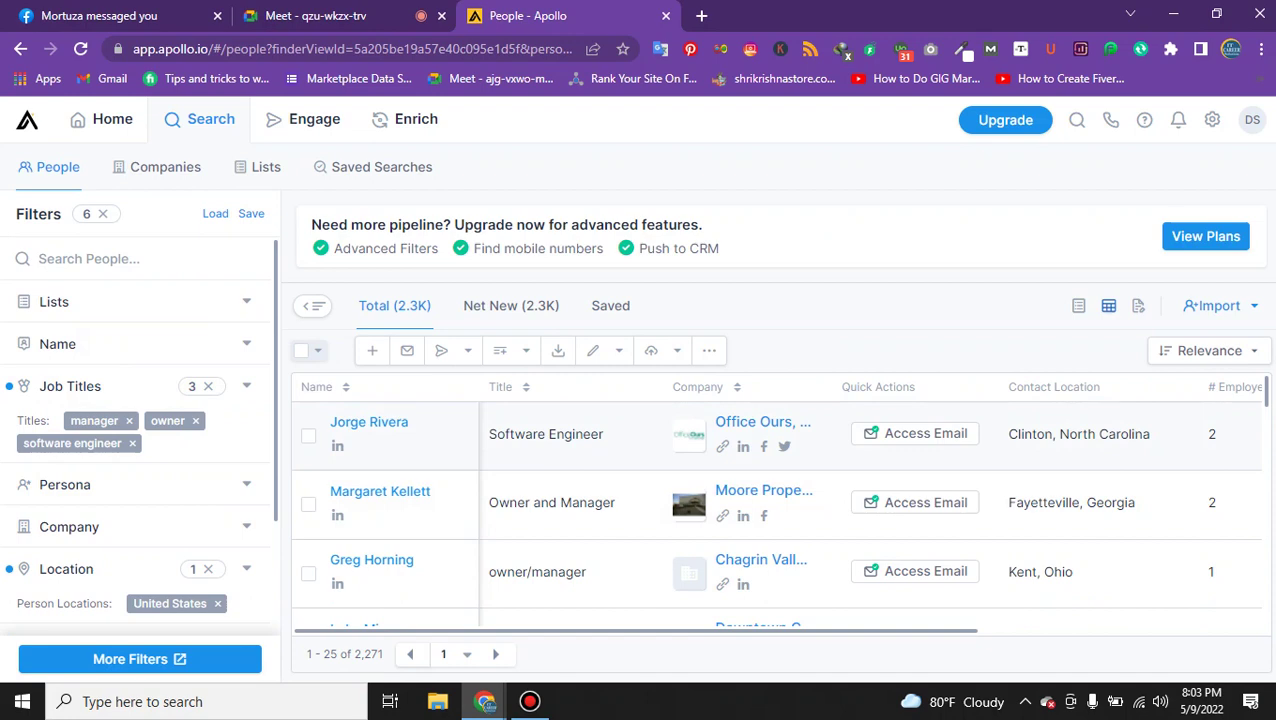
click(330, 15)
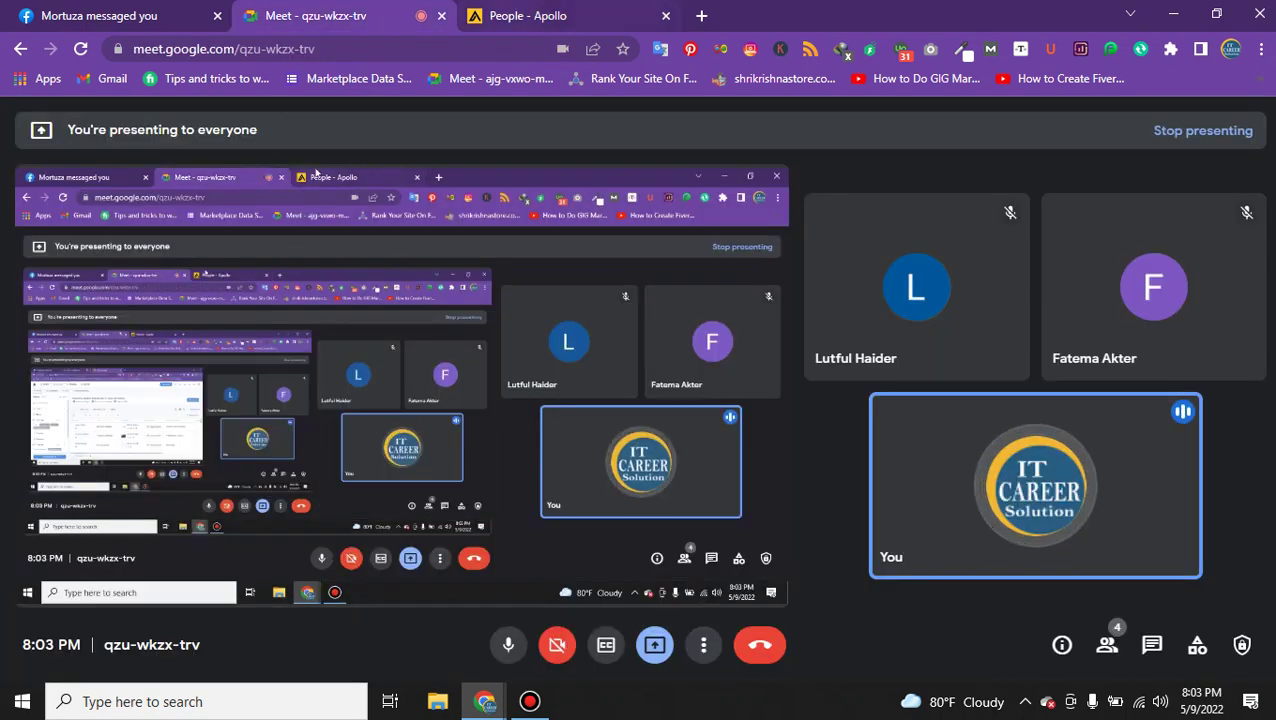
click(510, 15)
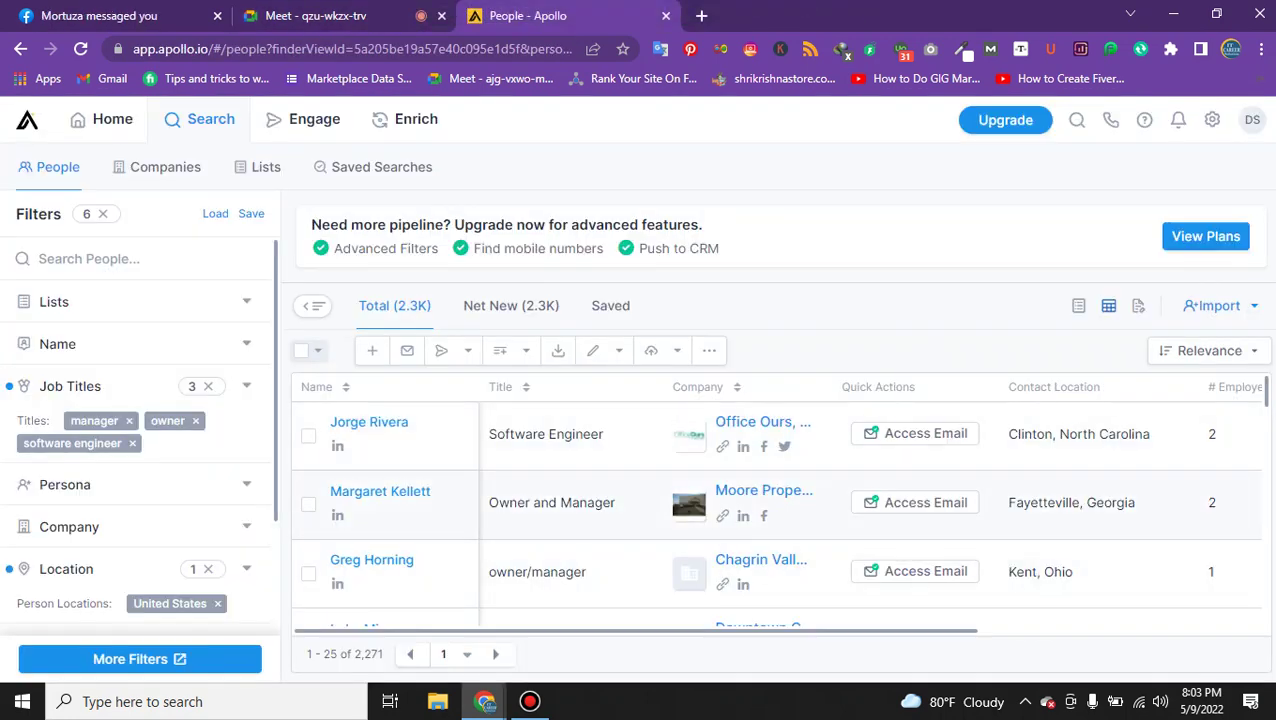
scroll(780, 500, down, 2)
scroll(780, 500, up, 2)
key(ctrl+1)
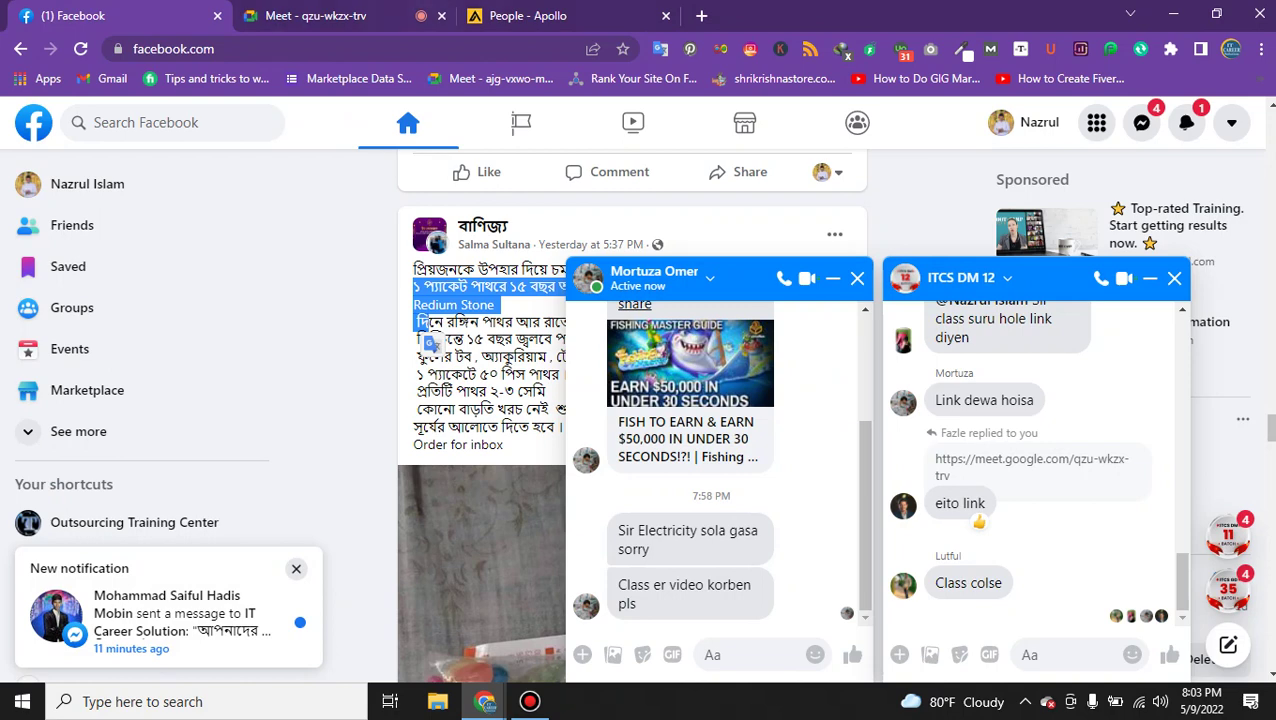
key(ctrl+3)
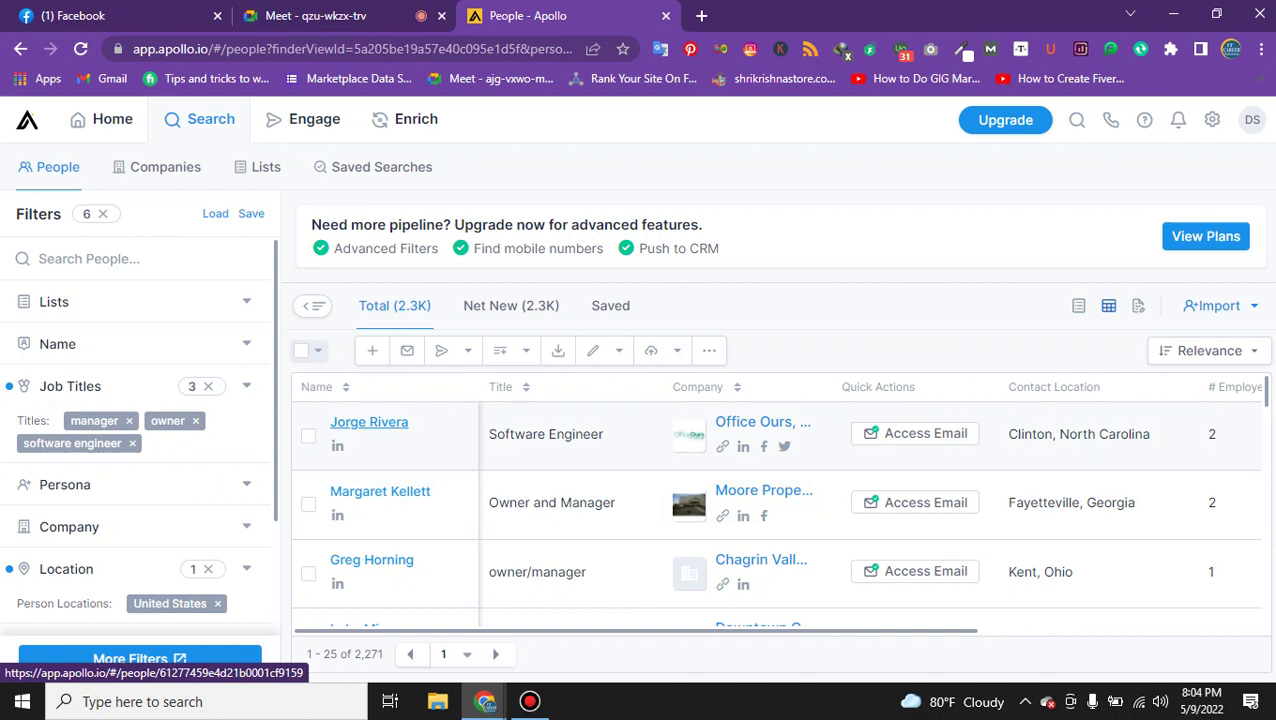
Open the top prospect's profile in a new tab, reveal email and phone, then return to People.
ctrl+click(369, 422)
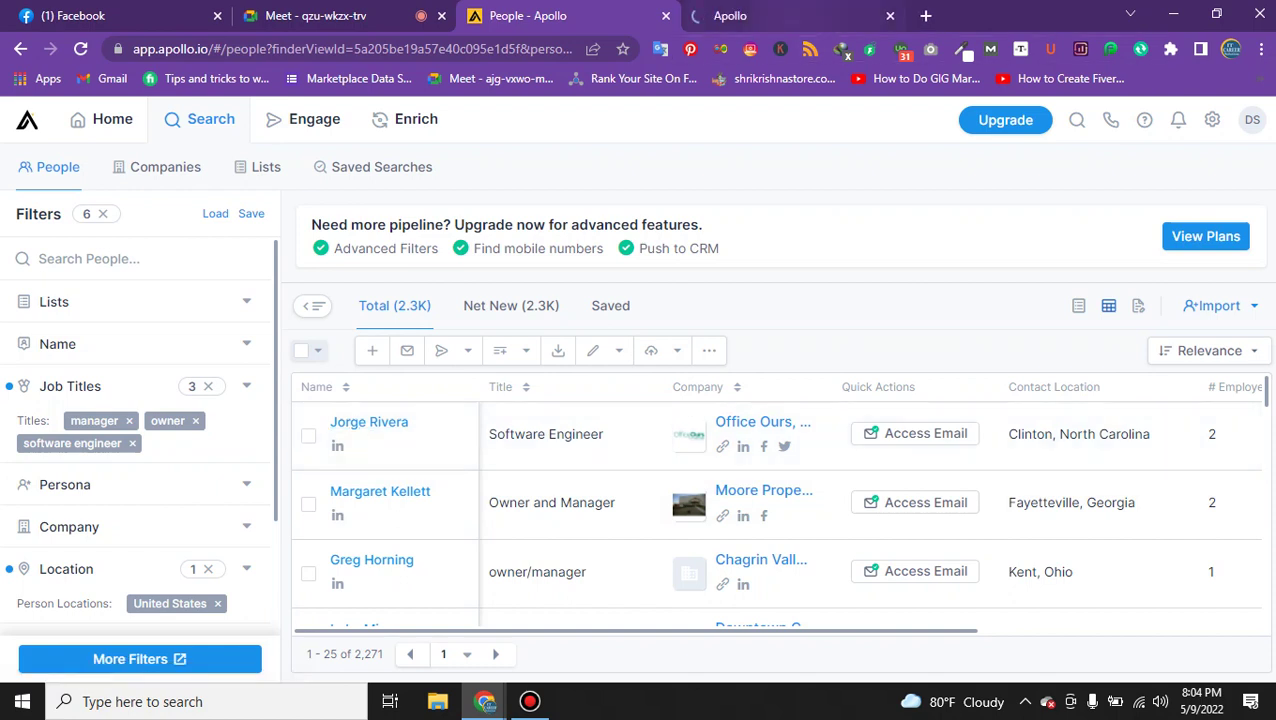
click(785, 15)
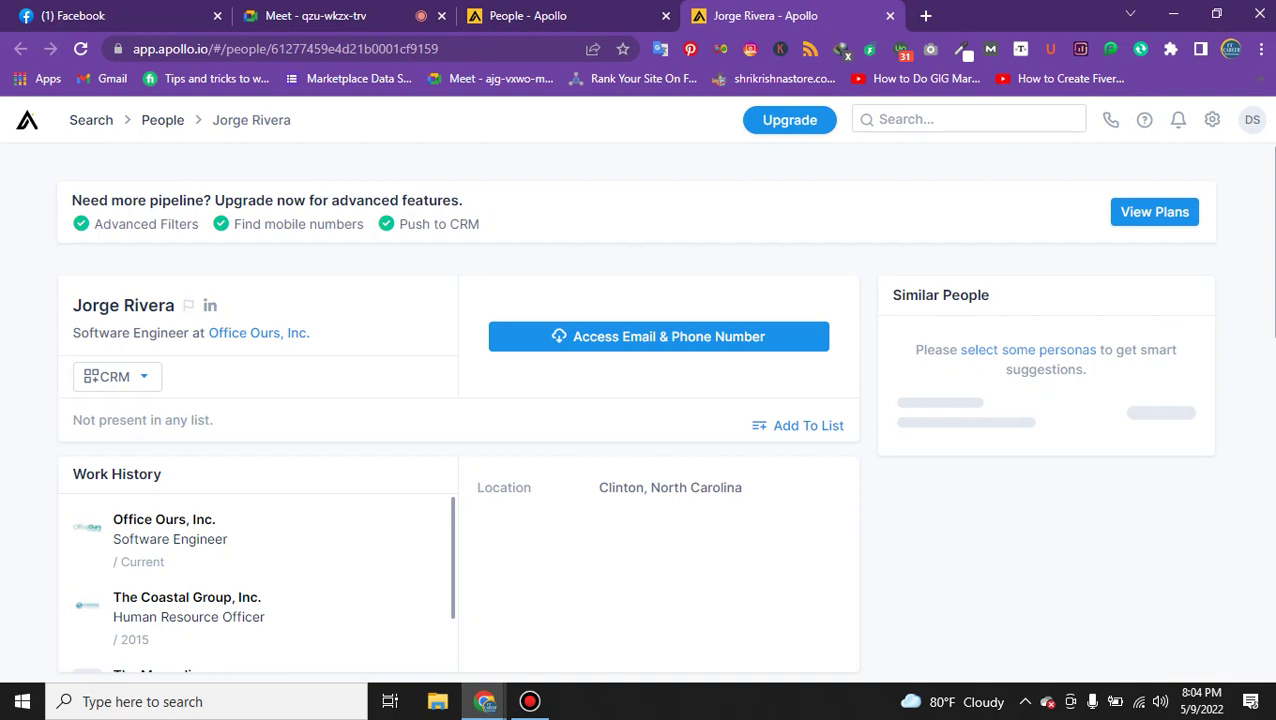
click(565, 15)
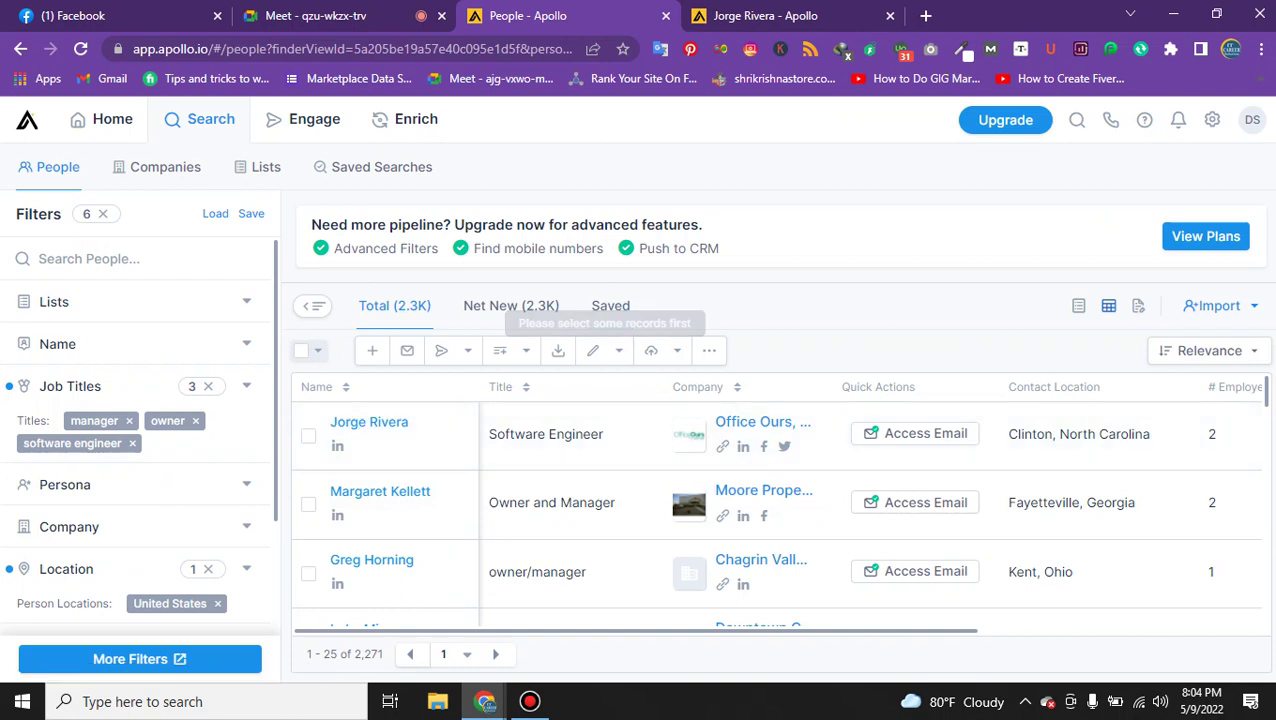
key(ctrl+Tab)
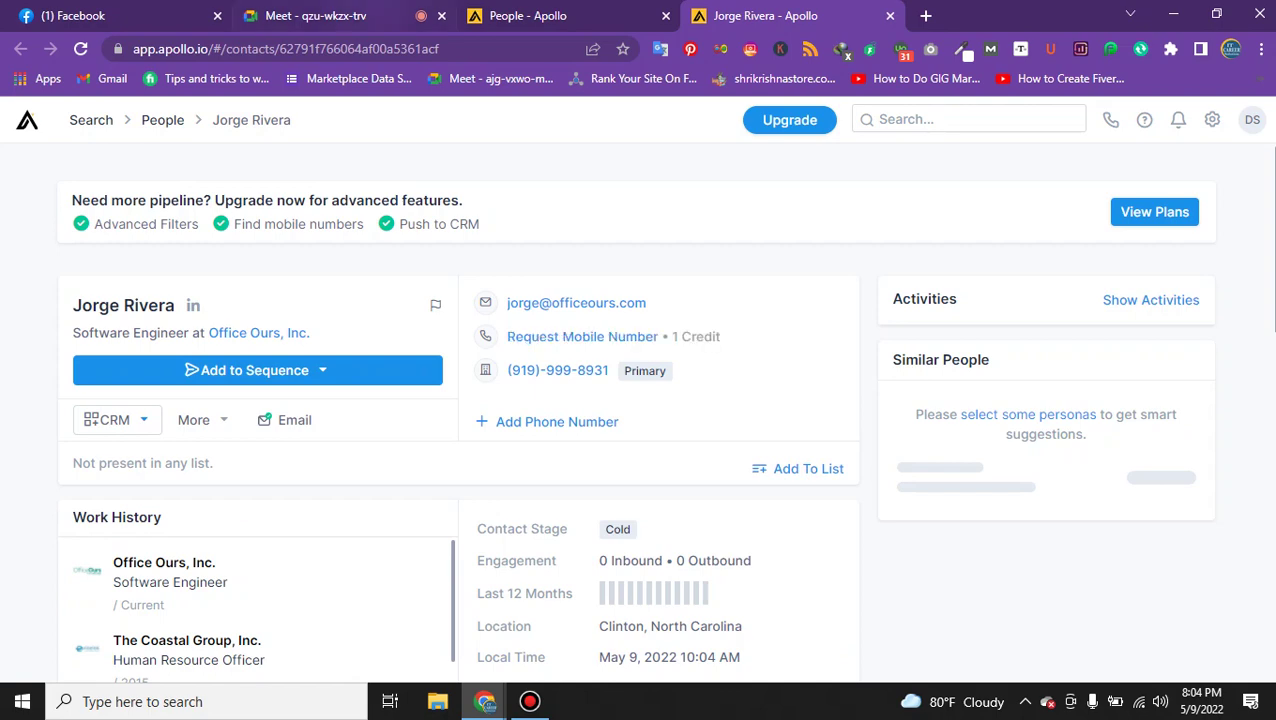
click(355, 15)
key(ctrl+4)
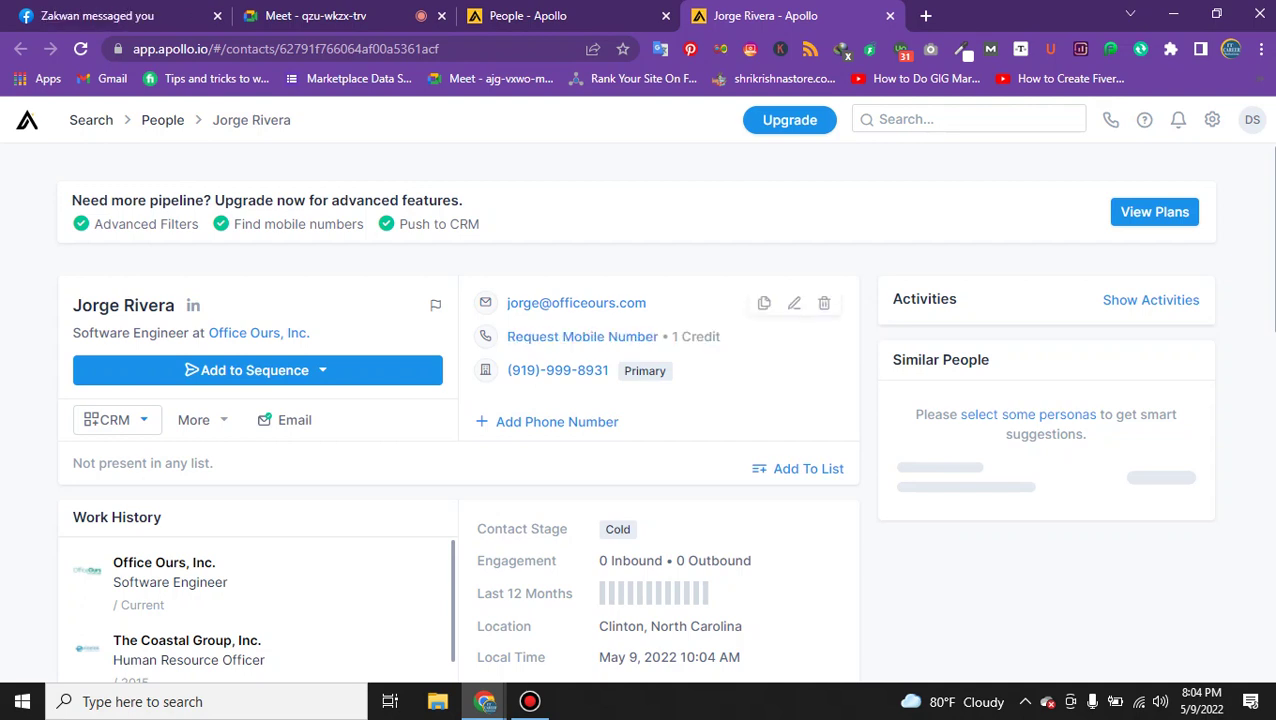
key(ctrl+shift+Tab)
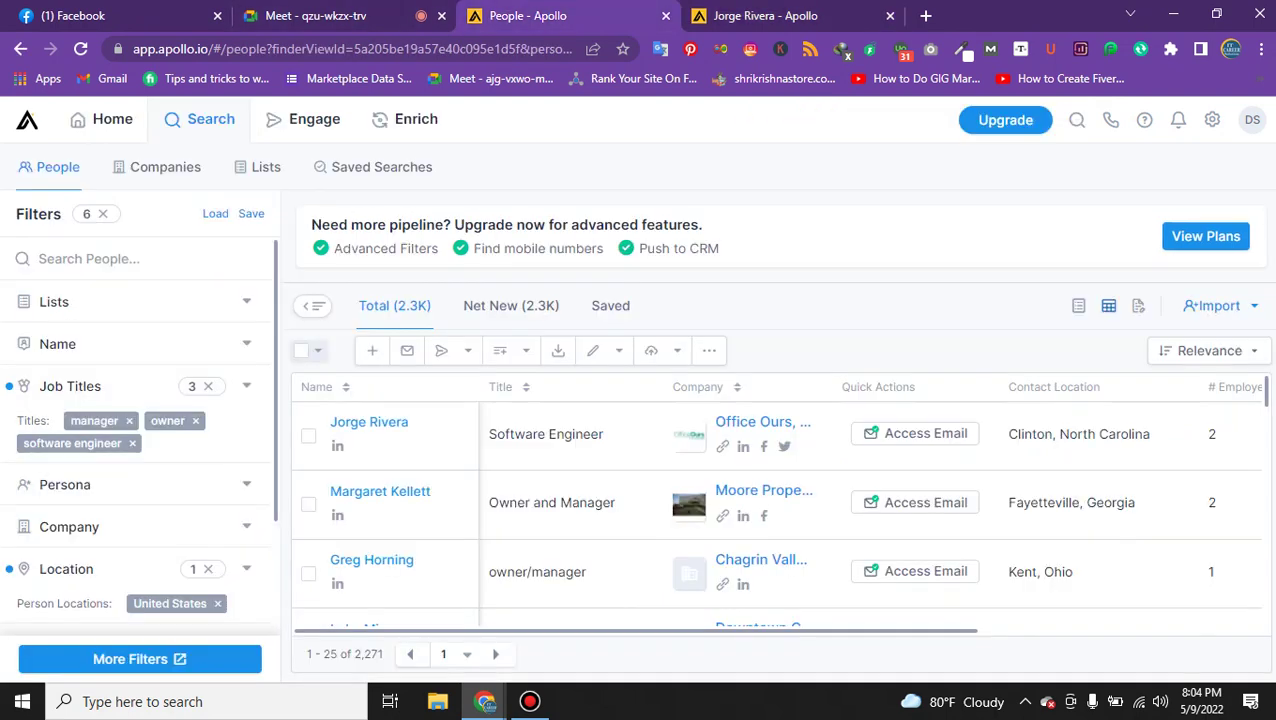
click(316, 350)
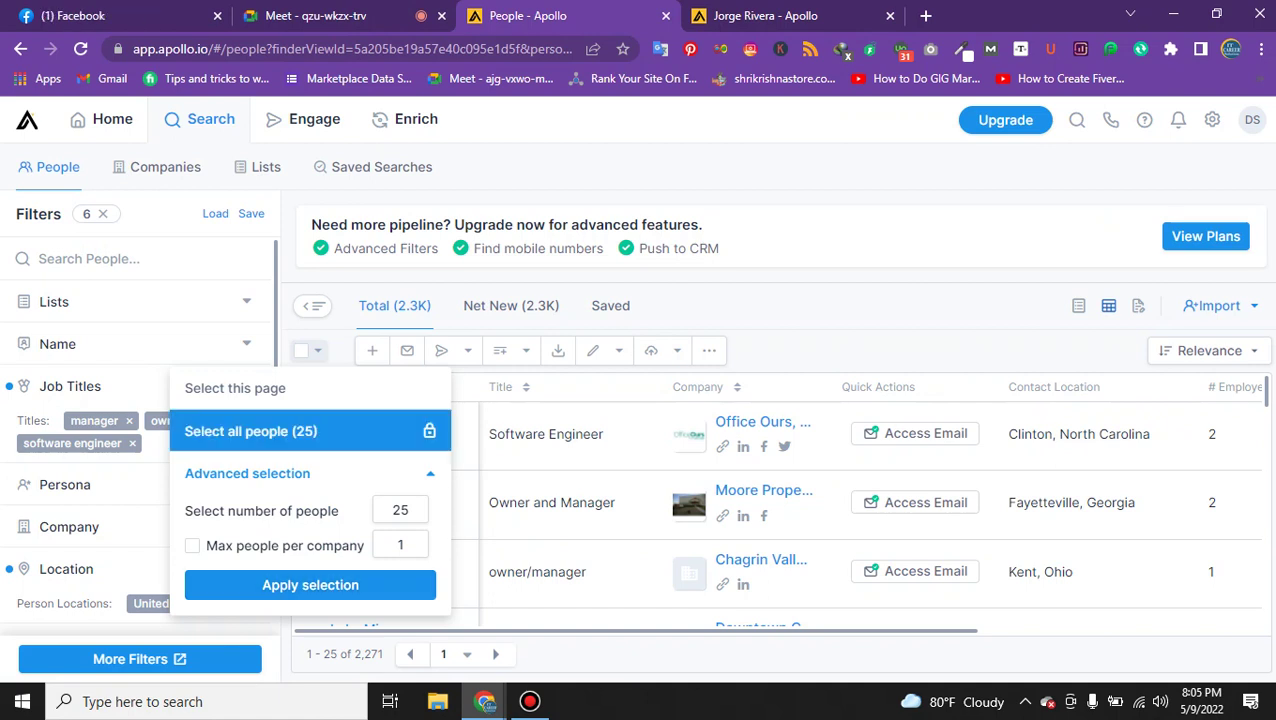
click(317, 431)
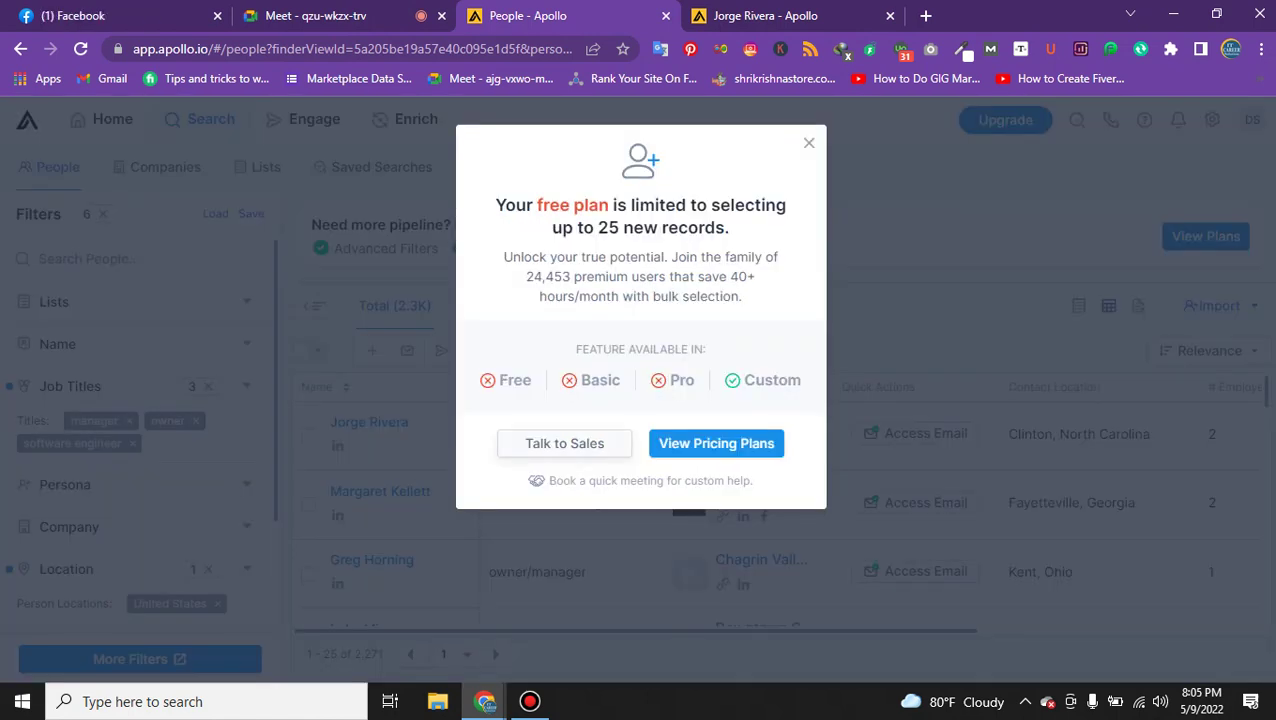
key(Escape)
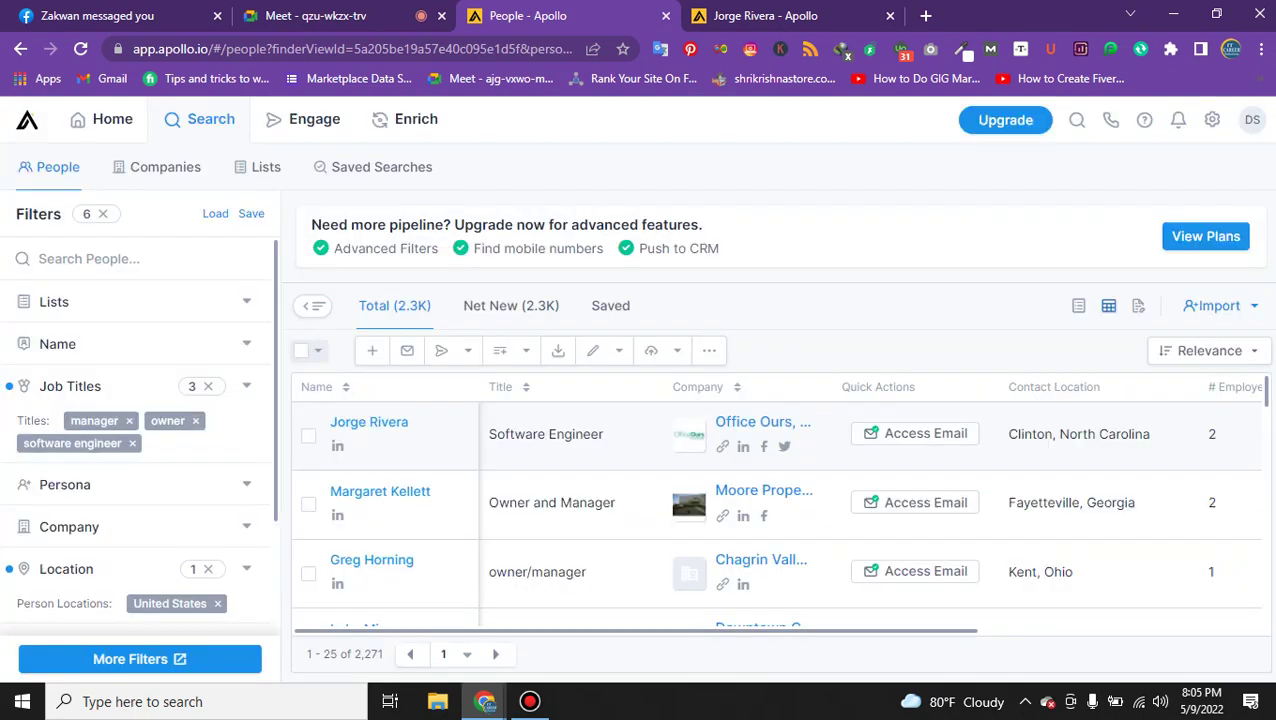
click(317, 350)
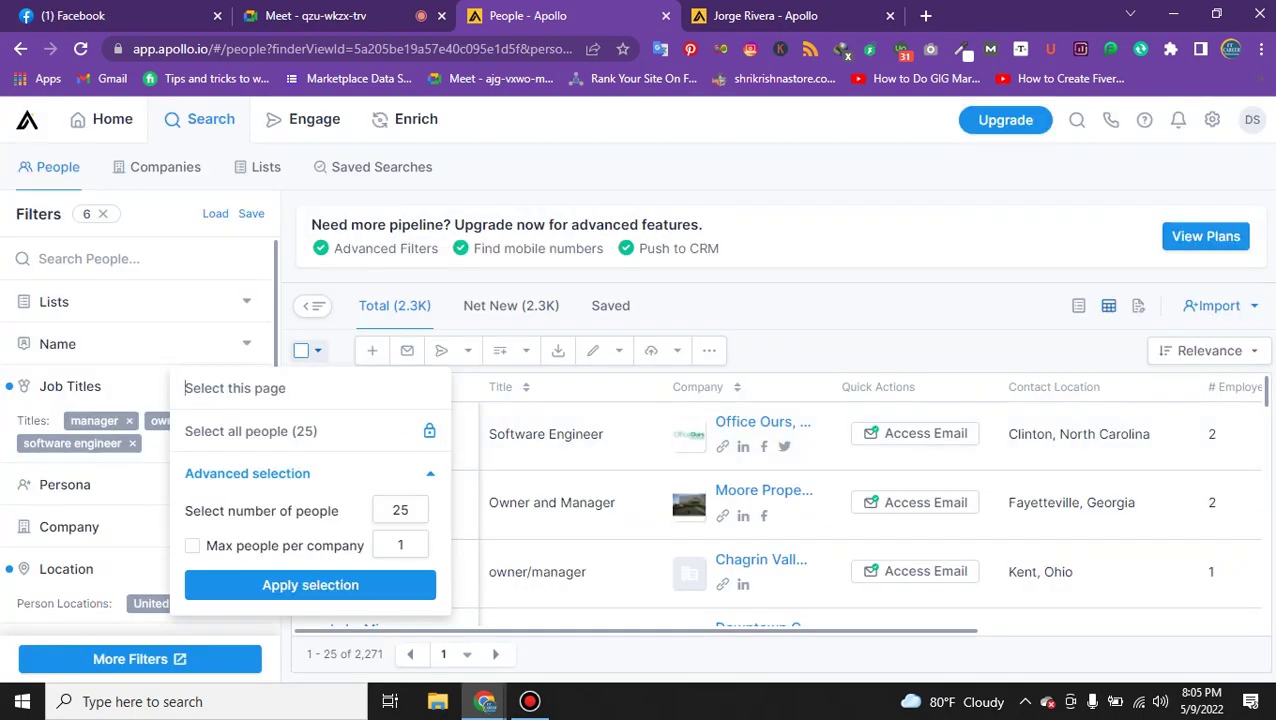
click(310, 585)
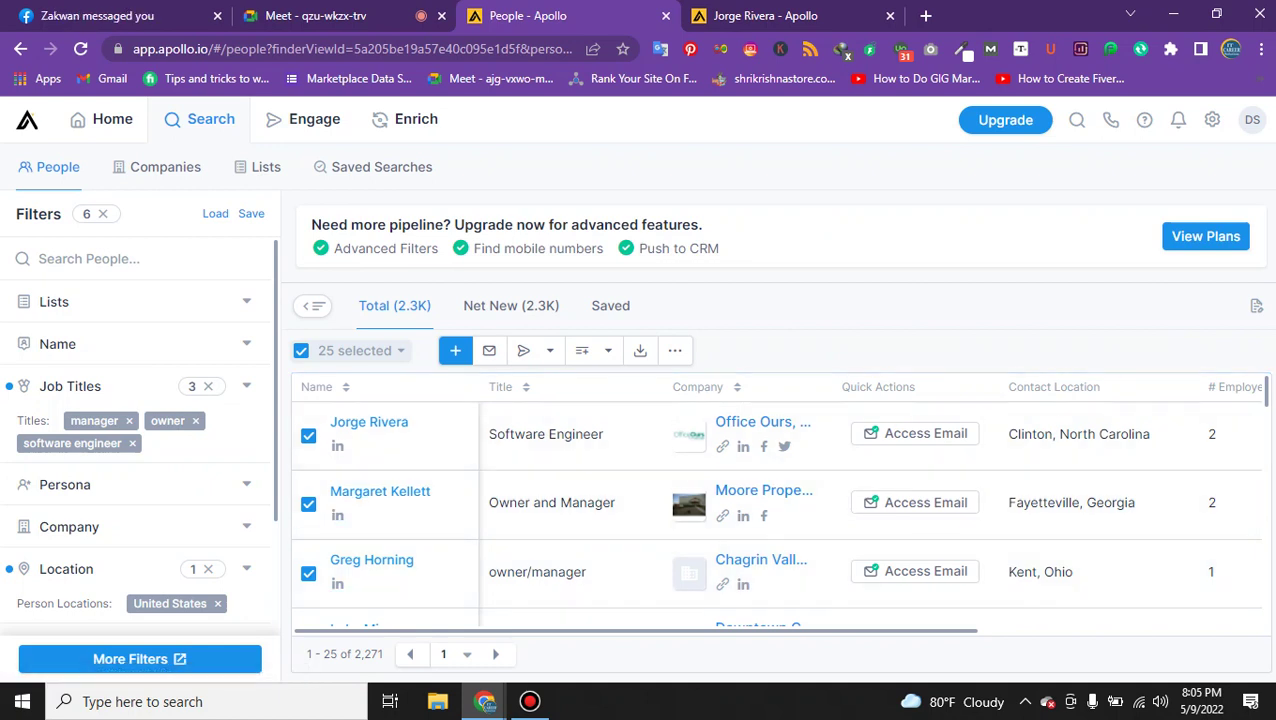
click(301, 350)
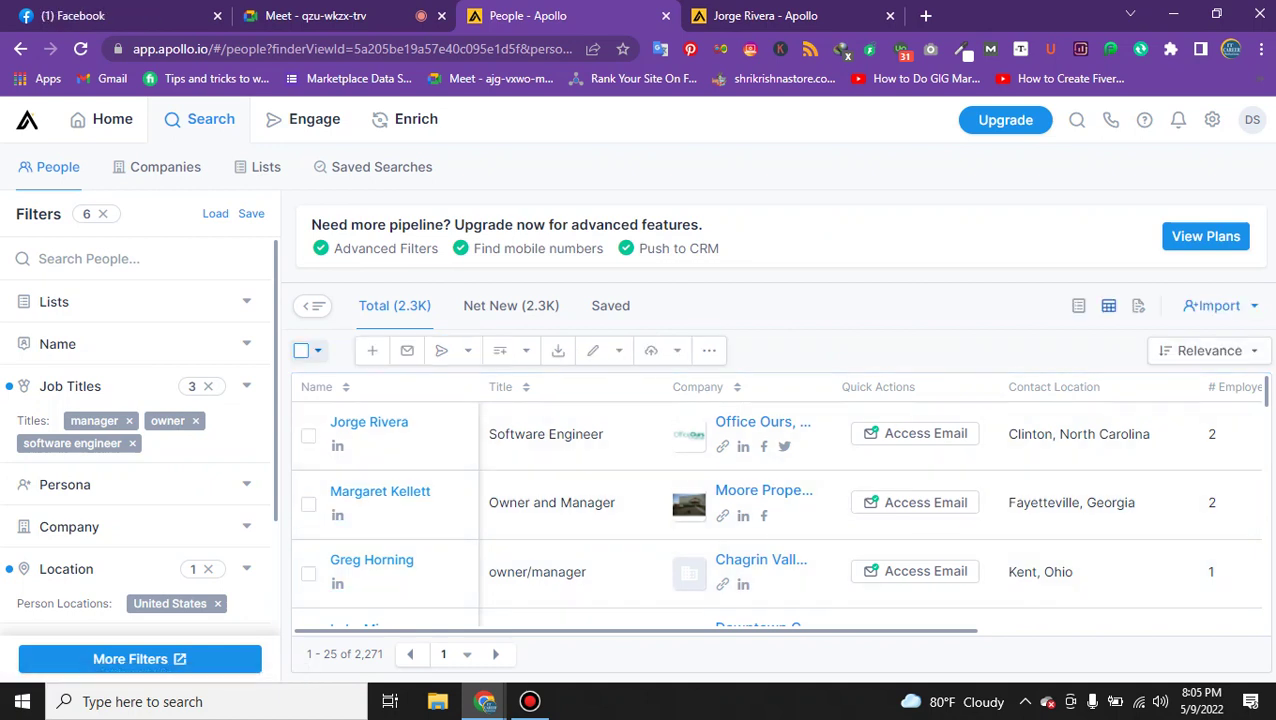
On the prospect's profile tab, scroll through Work History and the Office Ours, Inc. Research section.
scroll(778, 500, down, 2)
scroll(778, 500, up, 2)
key(ctrl+shift+Tab)
key(ctrl+Tab)
scroll(684, 472, down, 2)
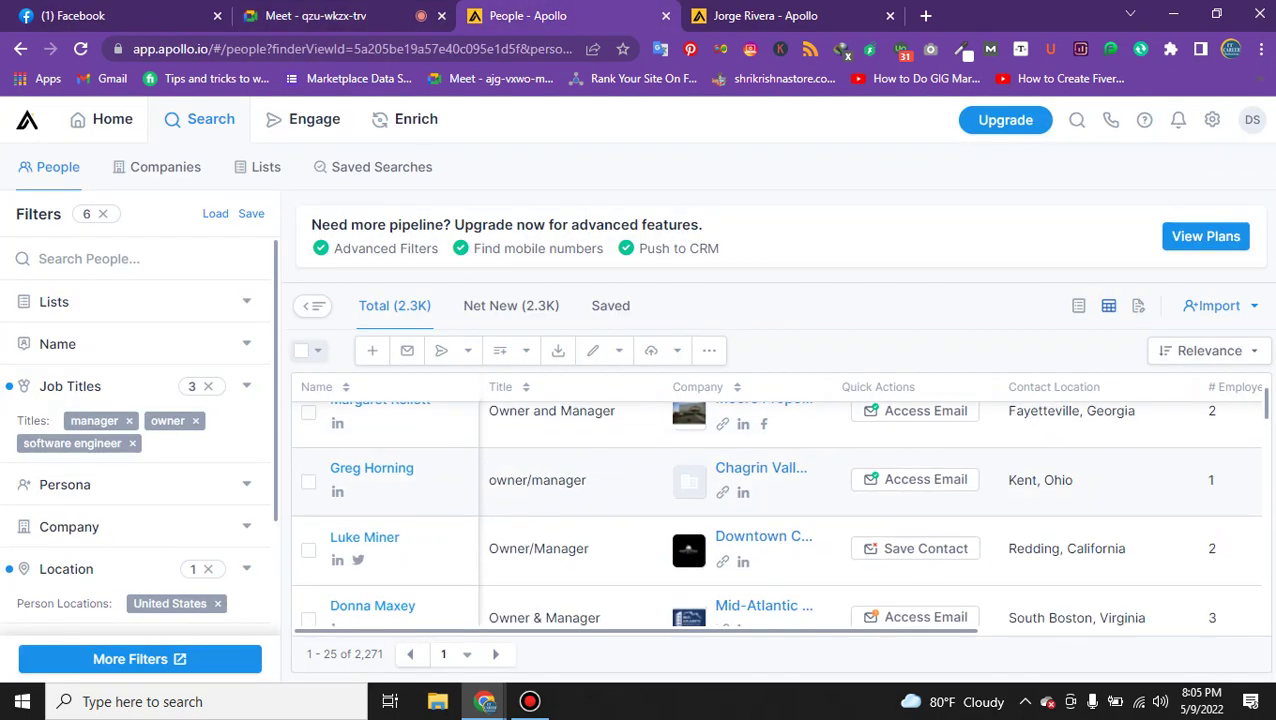
key(ctrl+Tab)
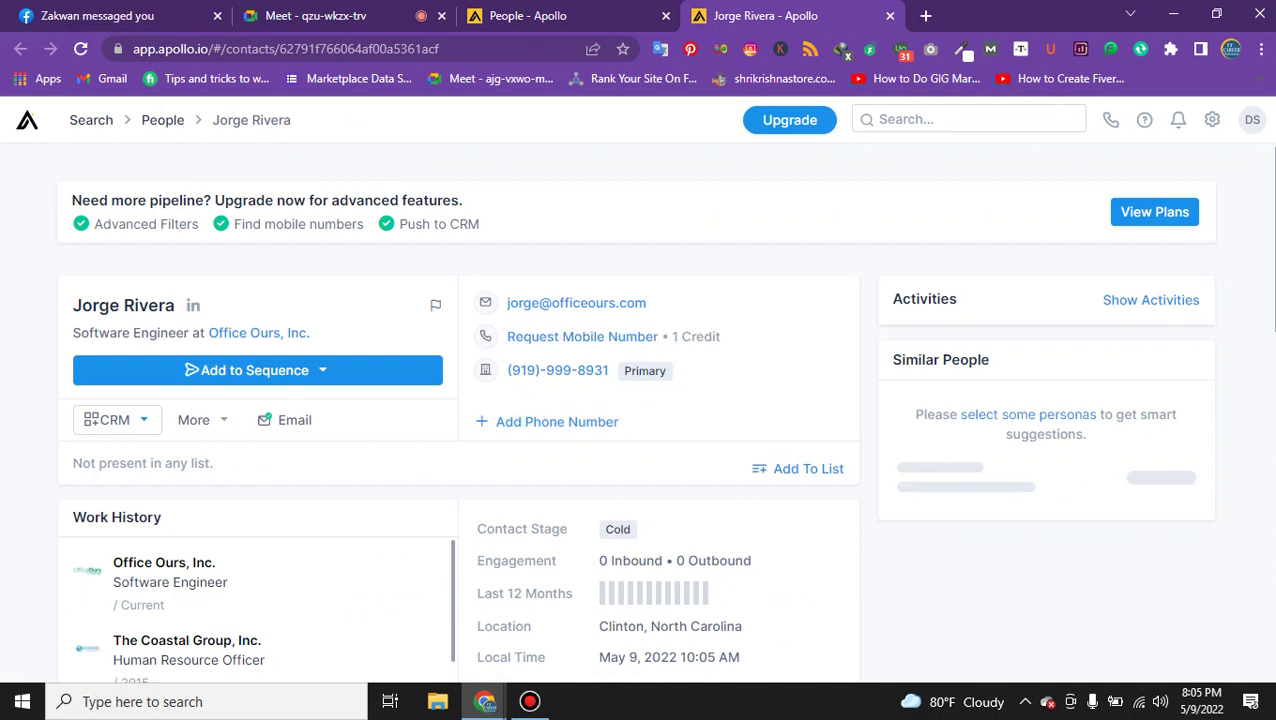
scroll(294, 420, down, 2)
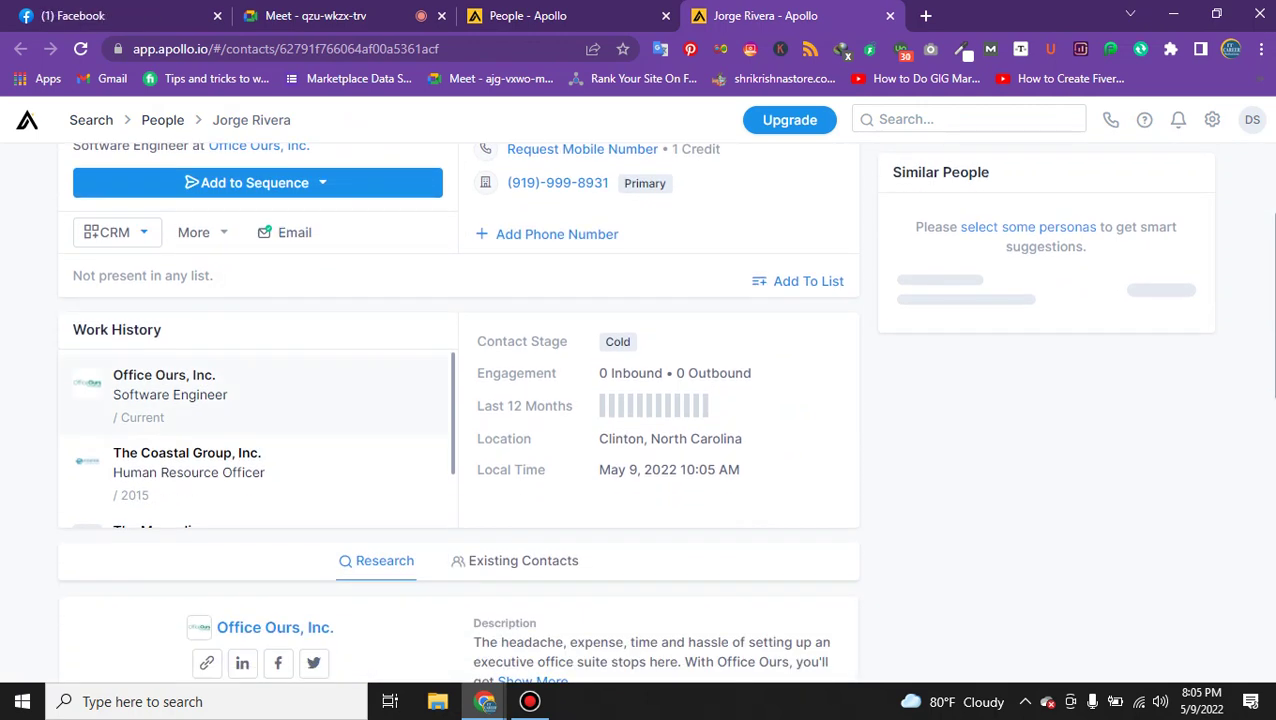
scroll(256, 436, down, 2)
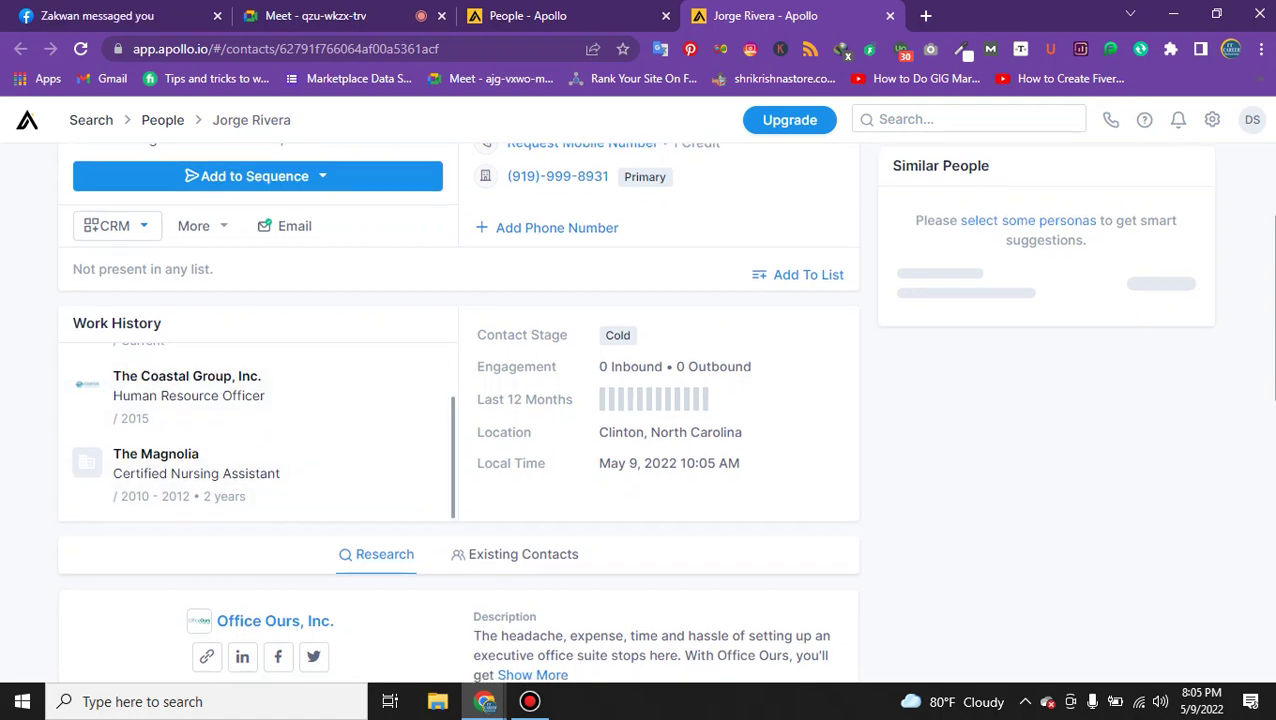
scroll(520, 460, down, 2)
scroll(520, 400, up, 3)
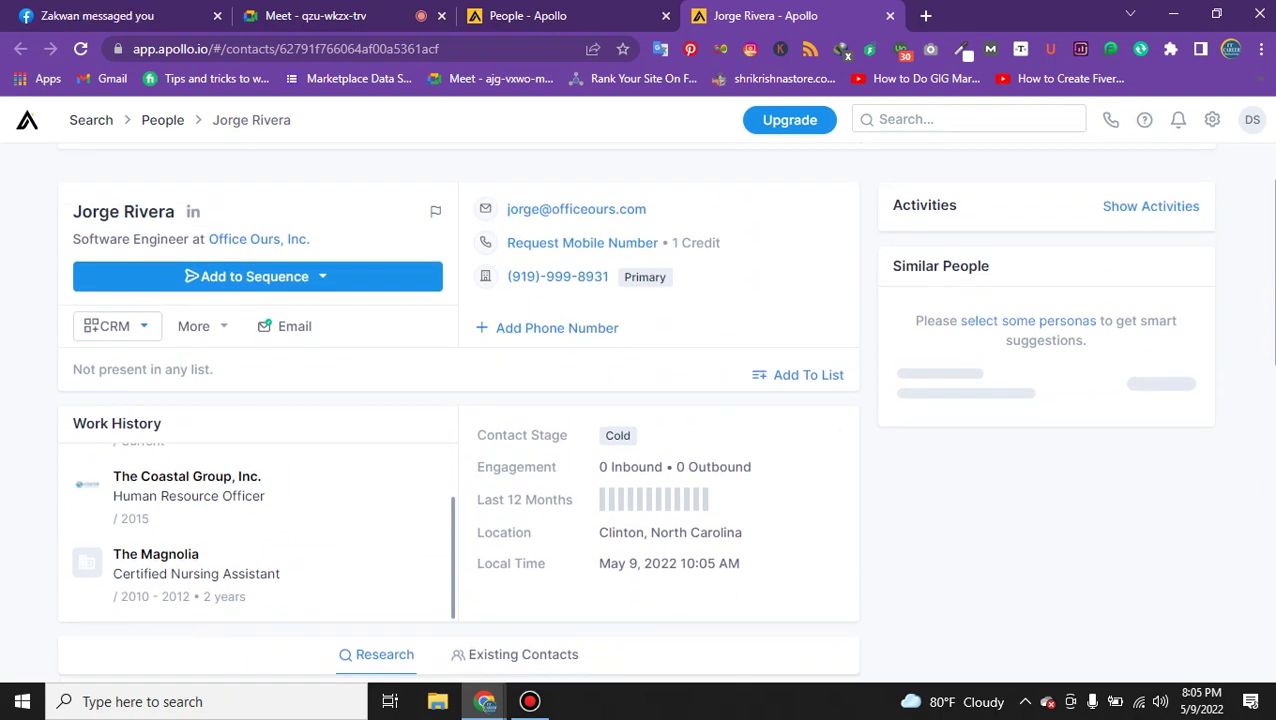
scroll(800, 360, up, 1)
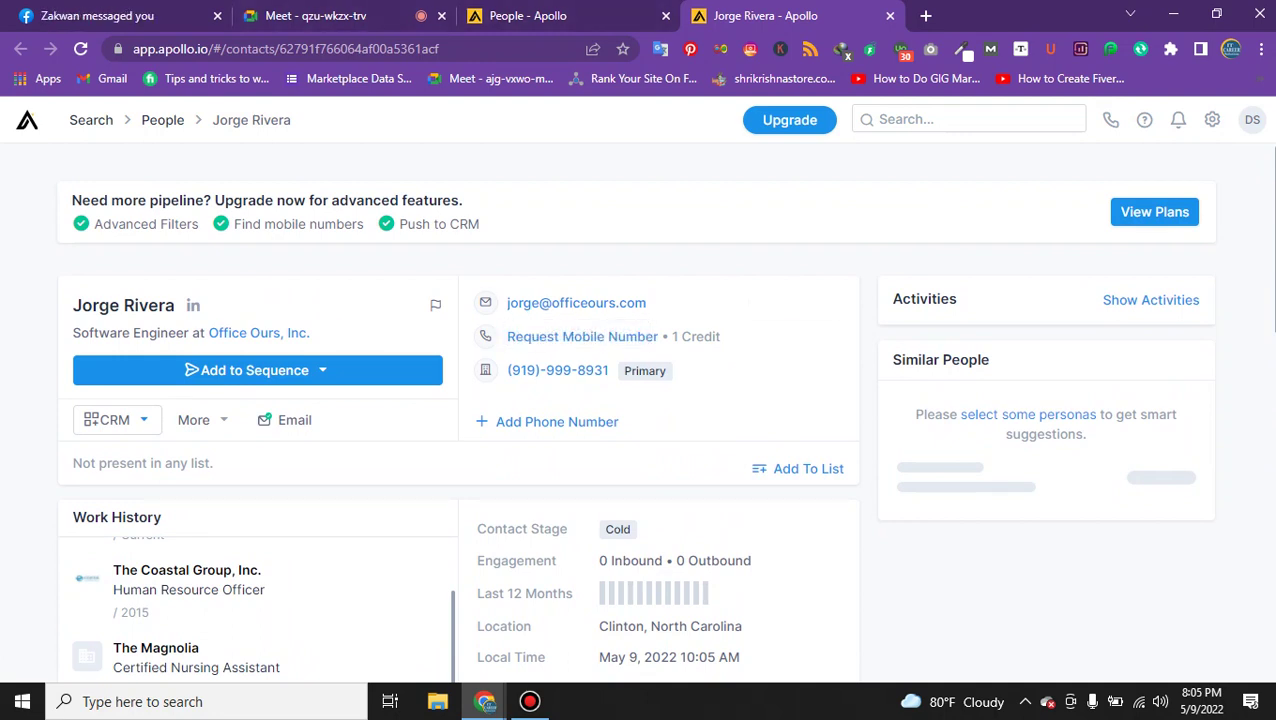
key(ctrl+1)
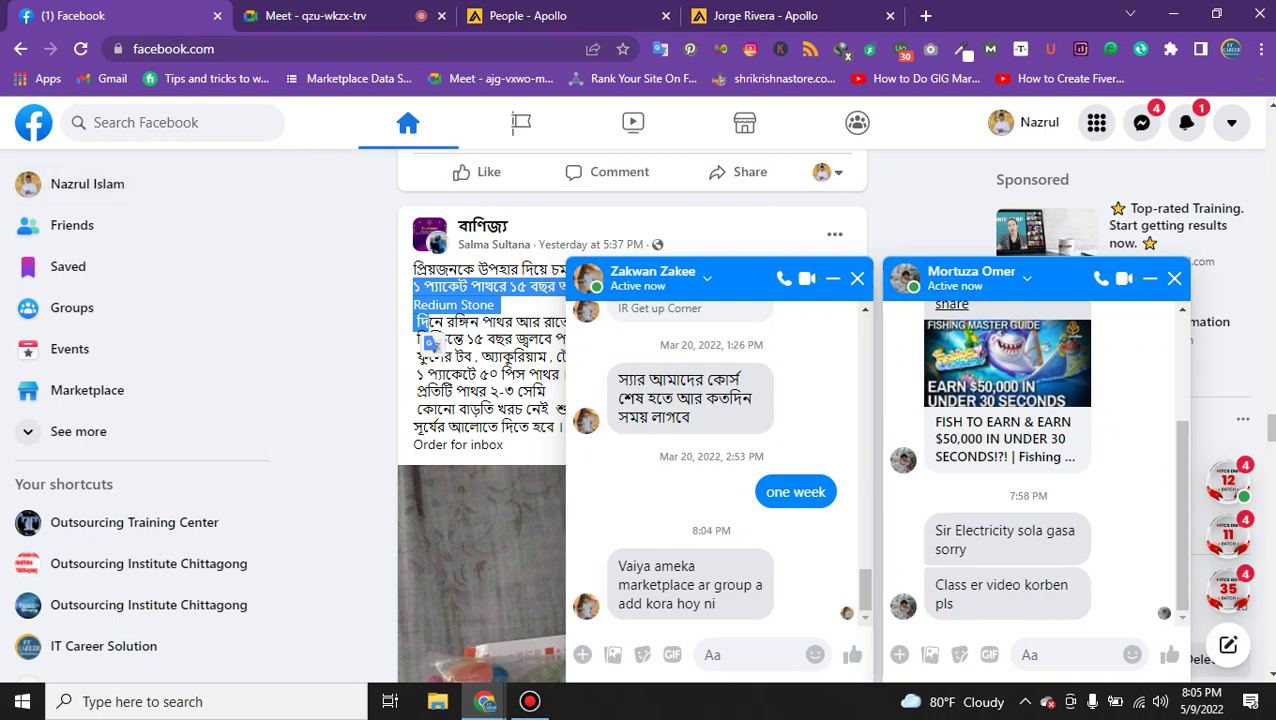
key(ctrl+4)
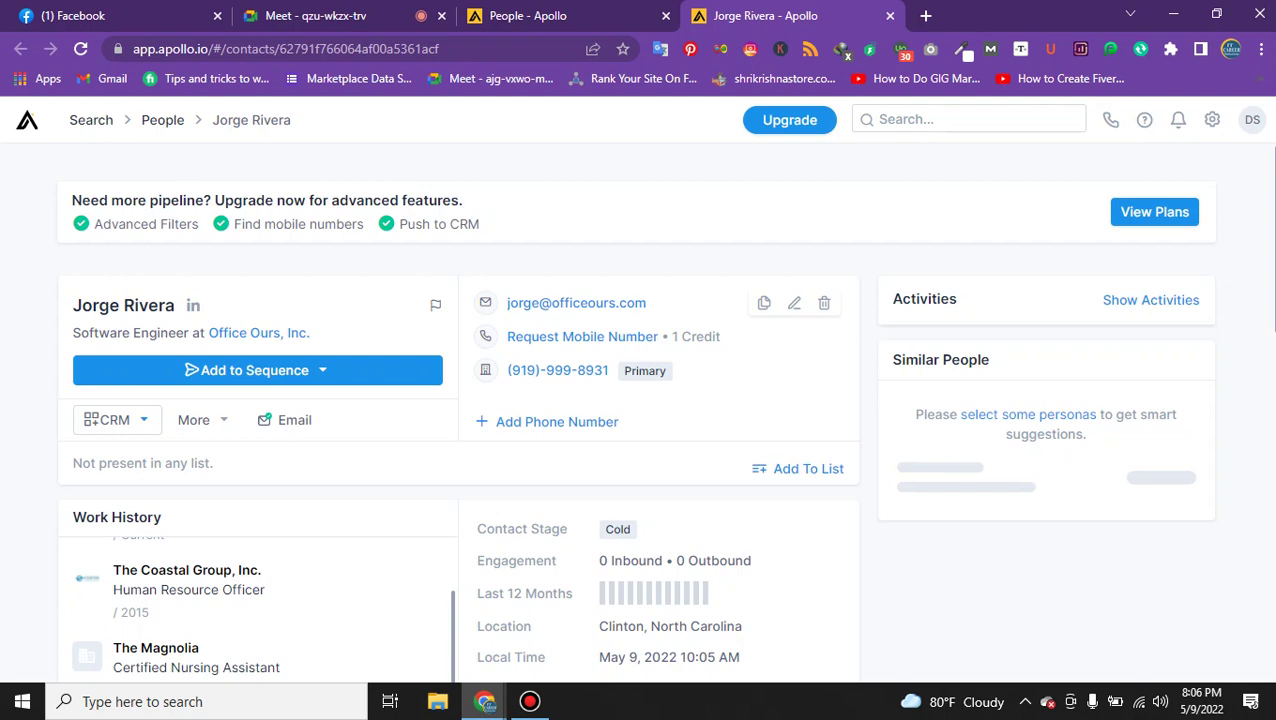
Back on the People tab, select all 25 people on the results page via Apply selection.
click(528, 15)
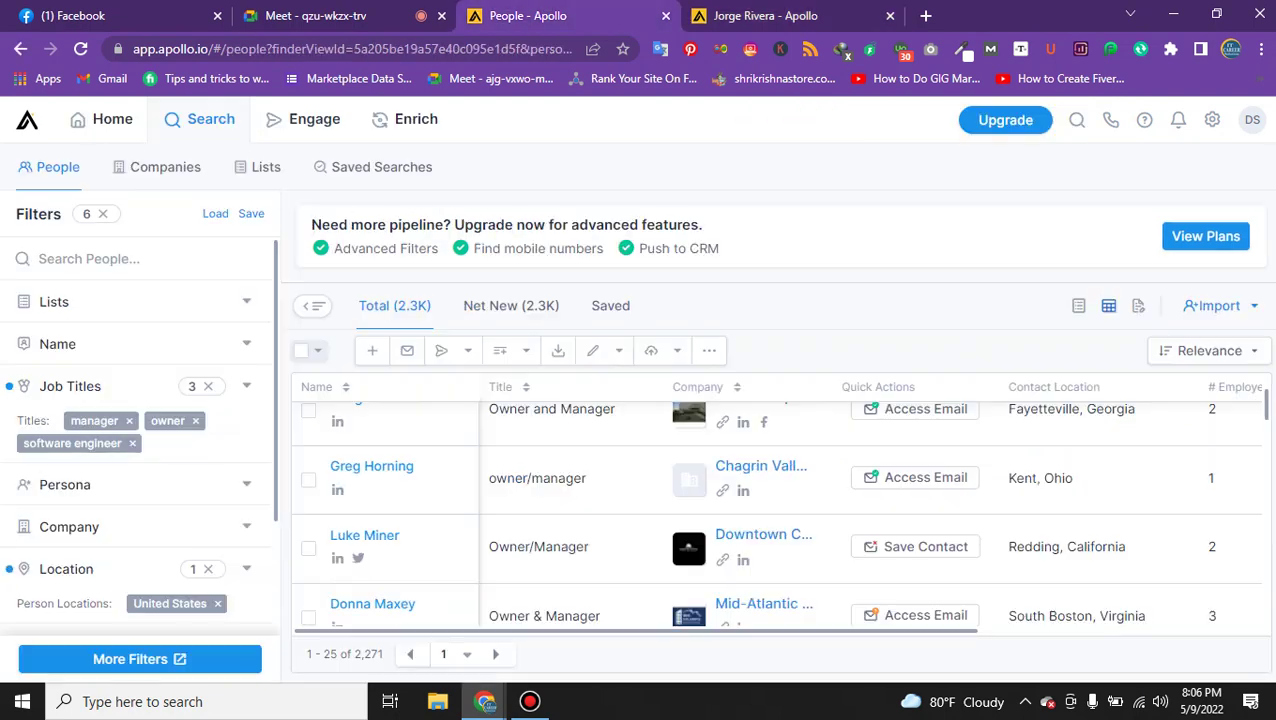
mouse_move(408, 119)
mouse_move(100, 119)
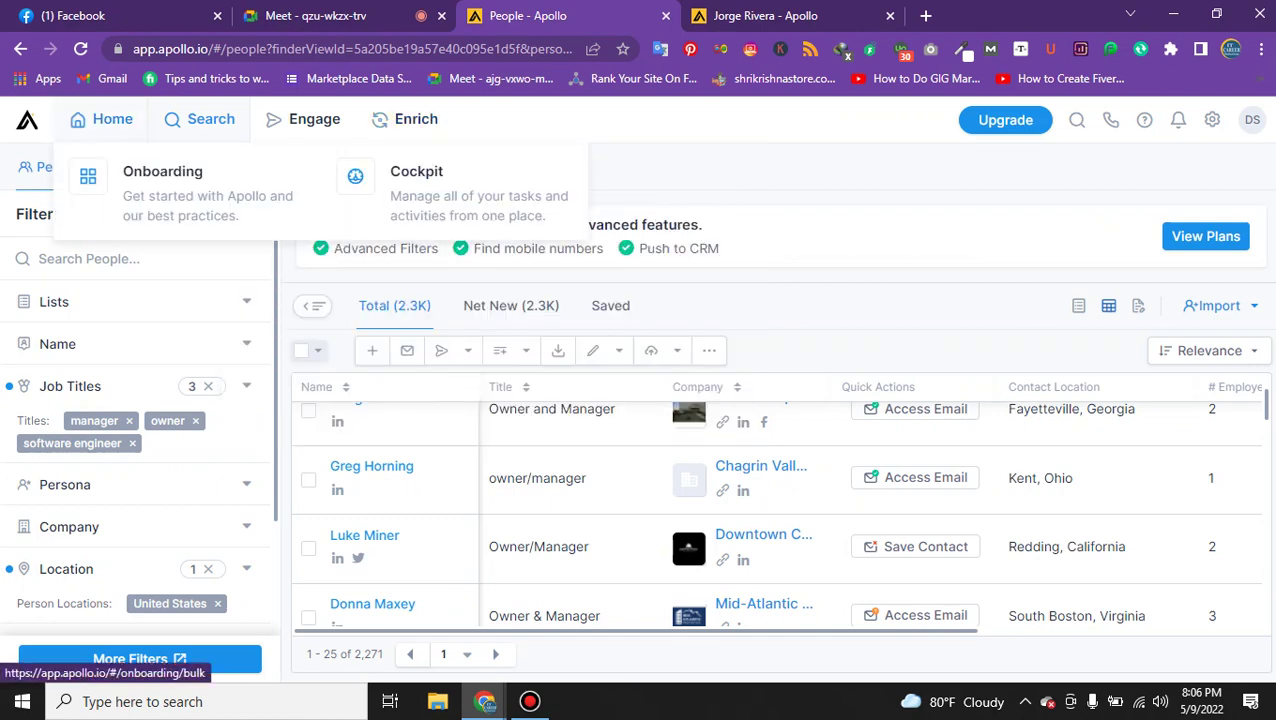
scroll(390, 510, down, 5)
scroll(390, 510, up, 3)
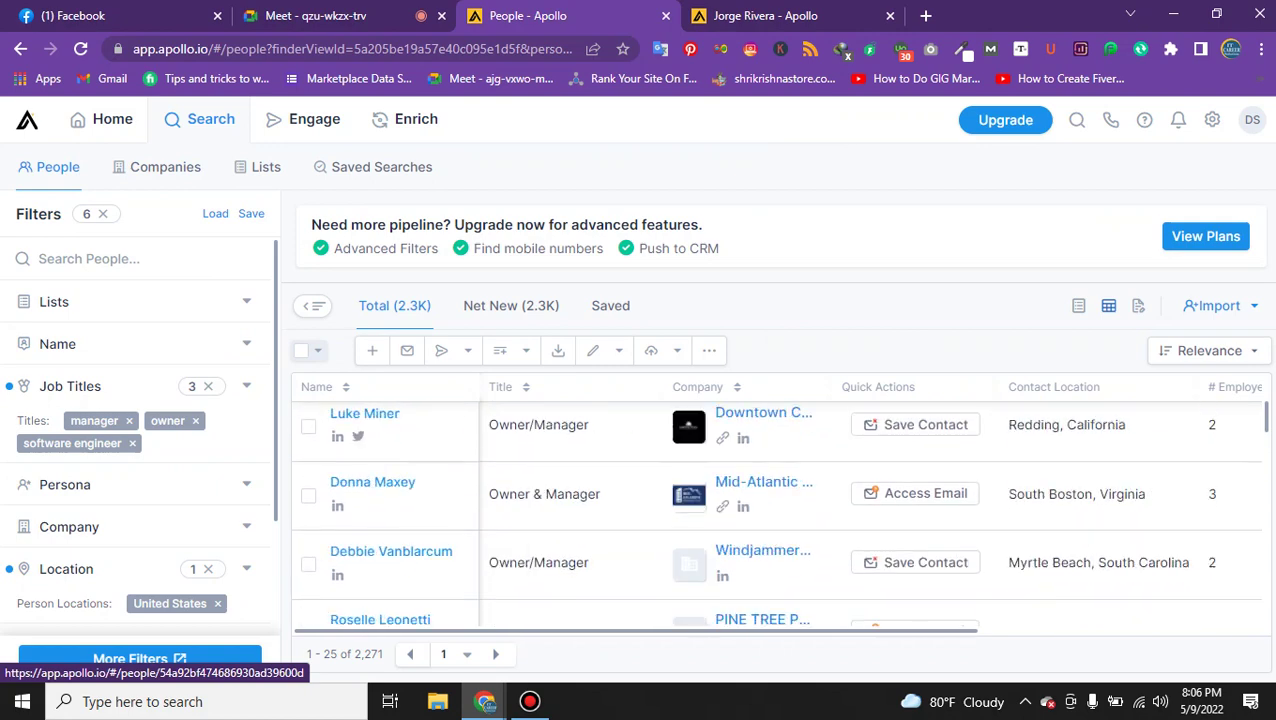
scroll(684, 472, up, 3)
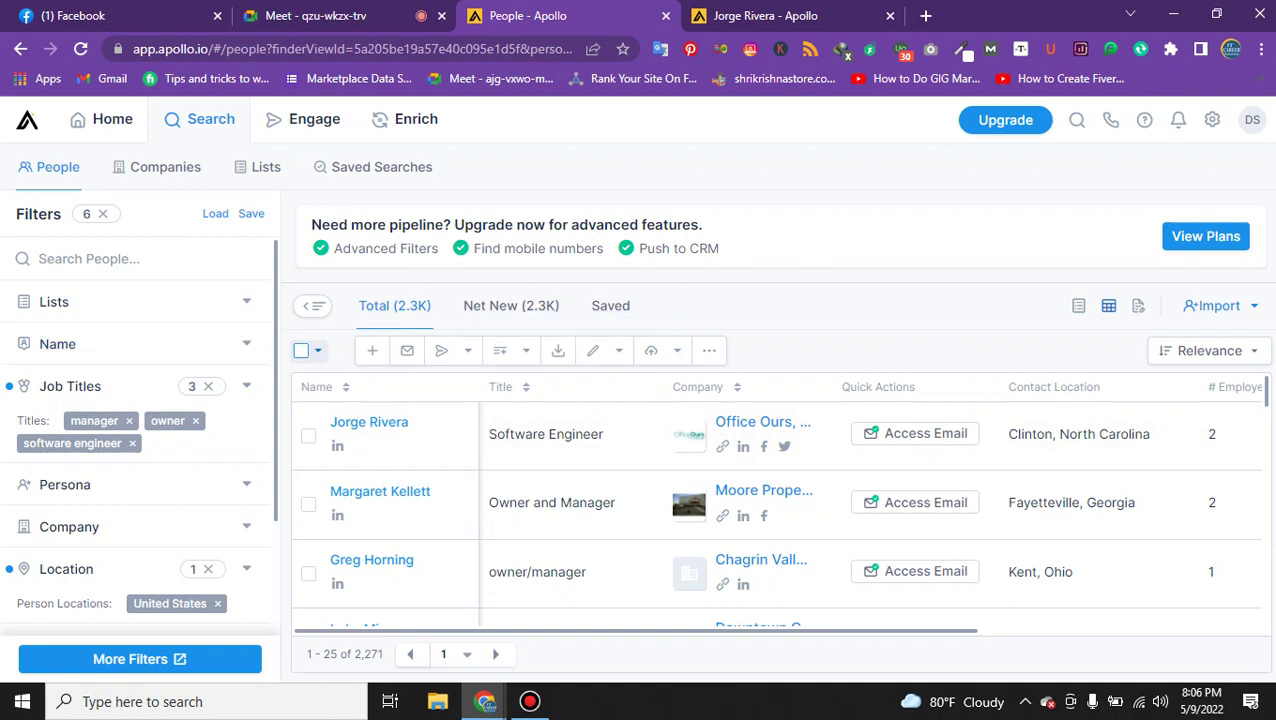
click(318, 350)
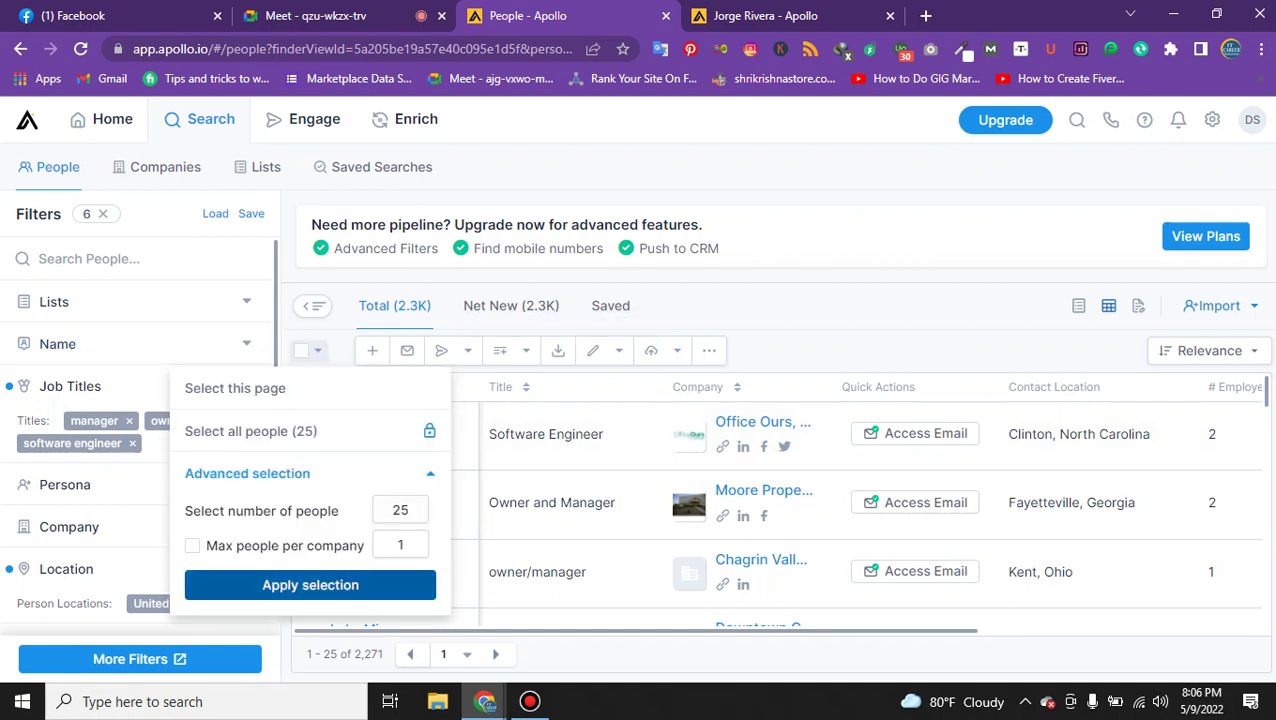
click(310, 585)
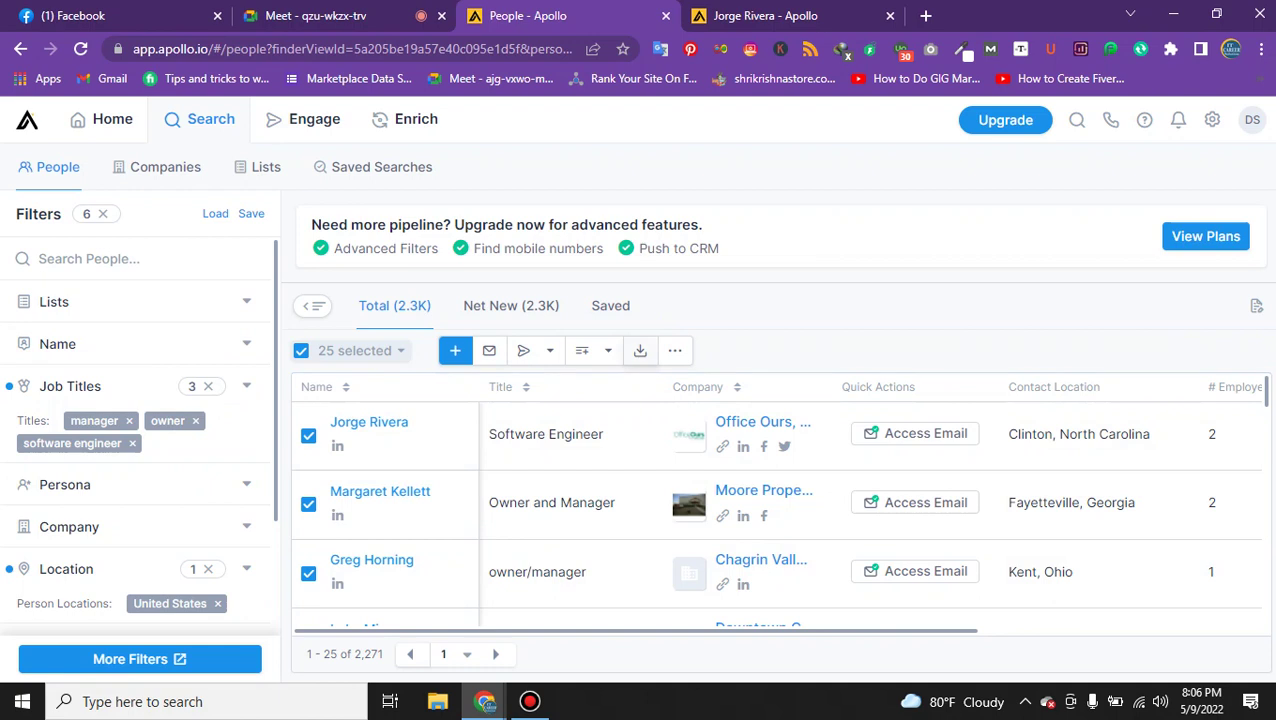
Export the 25 selected people with Export as CSV and confirm.
click(640, 350)
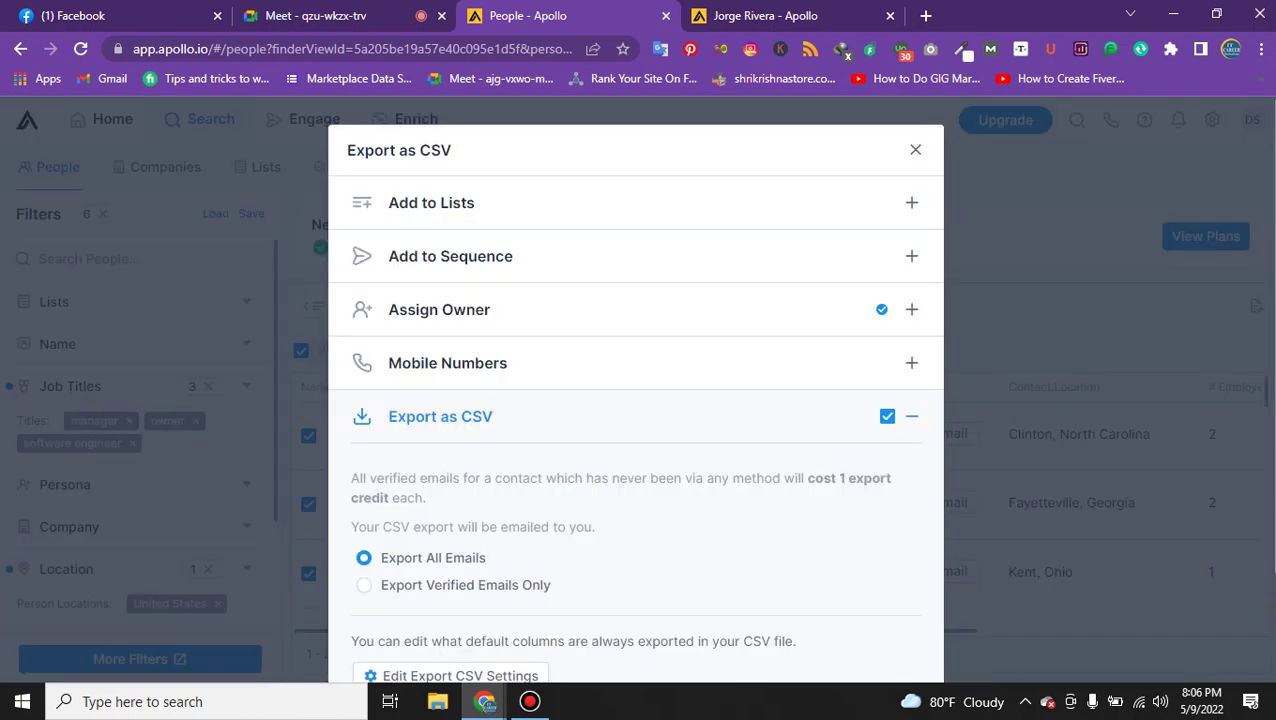
click(461, 416)
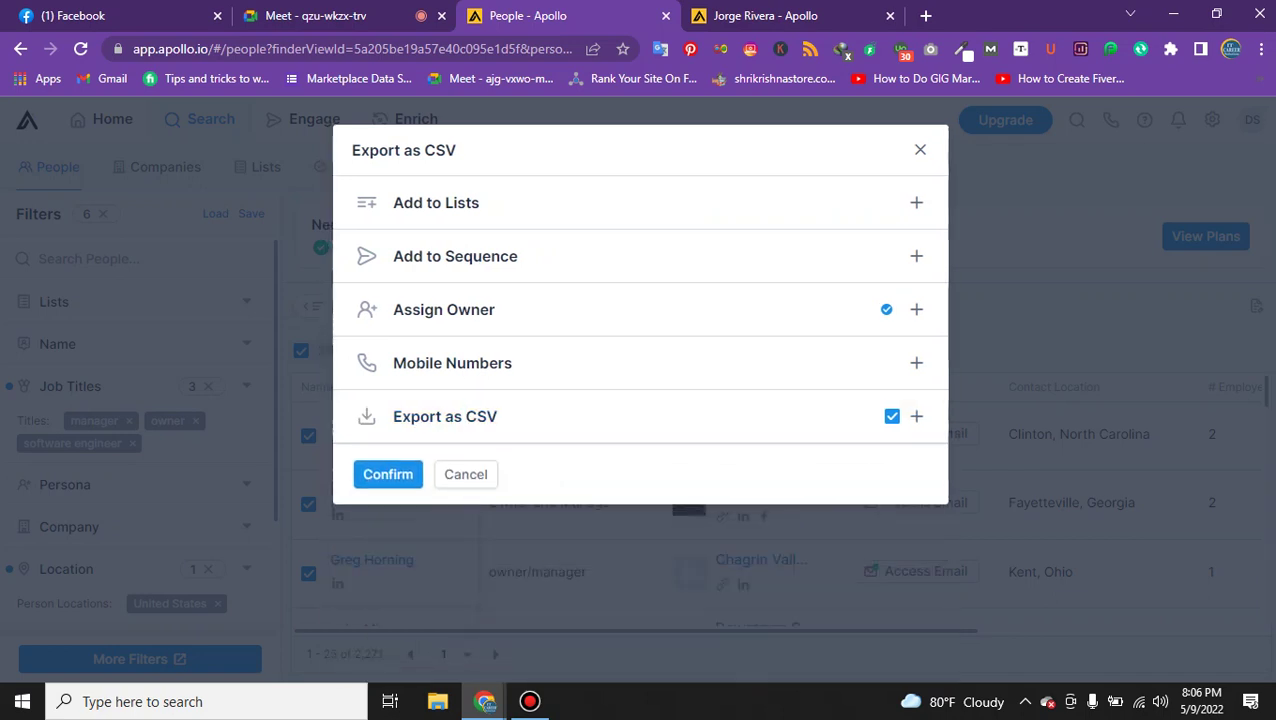
click(461, 416)
click(461, 416)
click(388, 474)
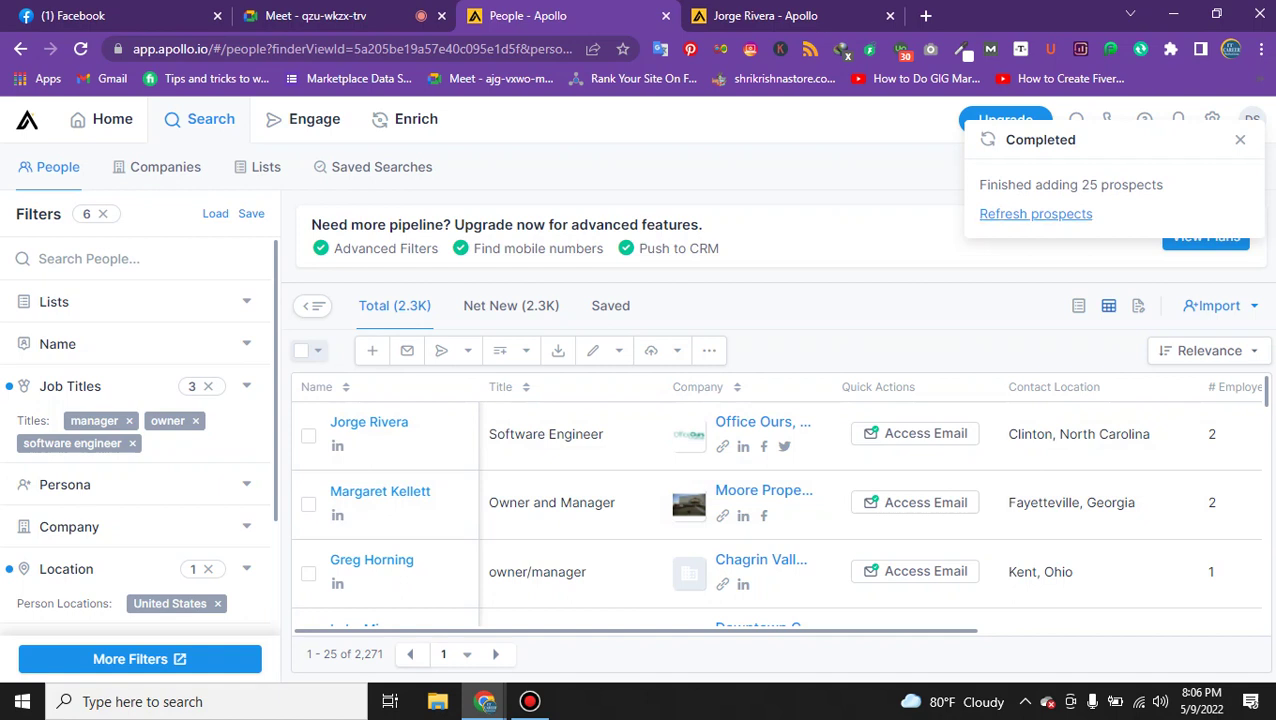
Refresh the list and select the first 25 people, leaving the one-per-company limit off.
click(1002, 213)
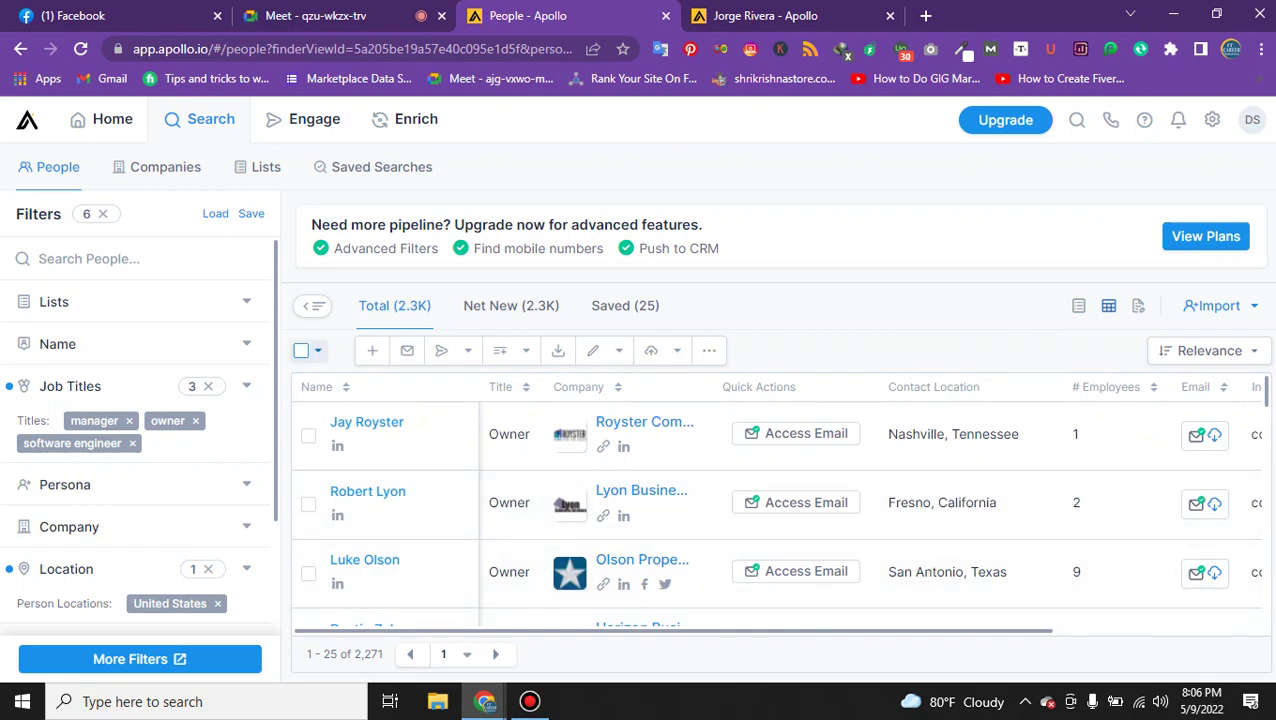
click(318, 350)
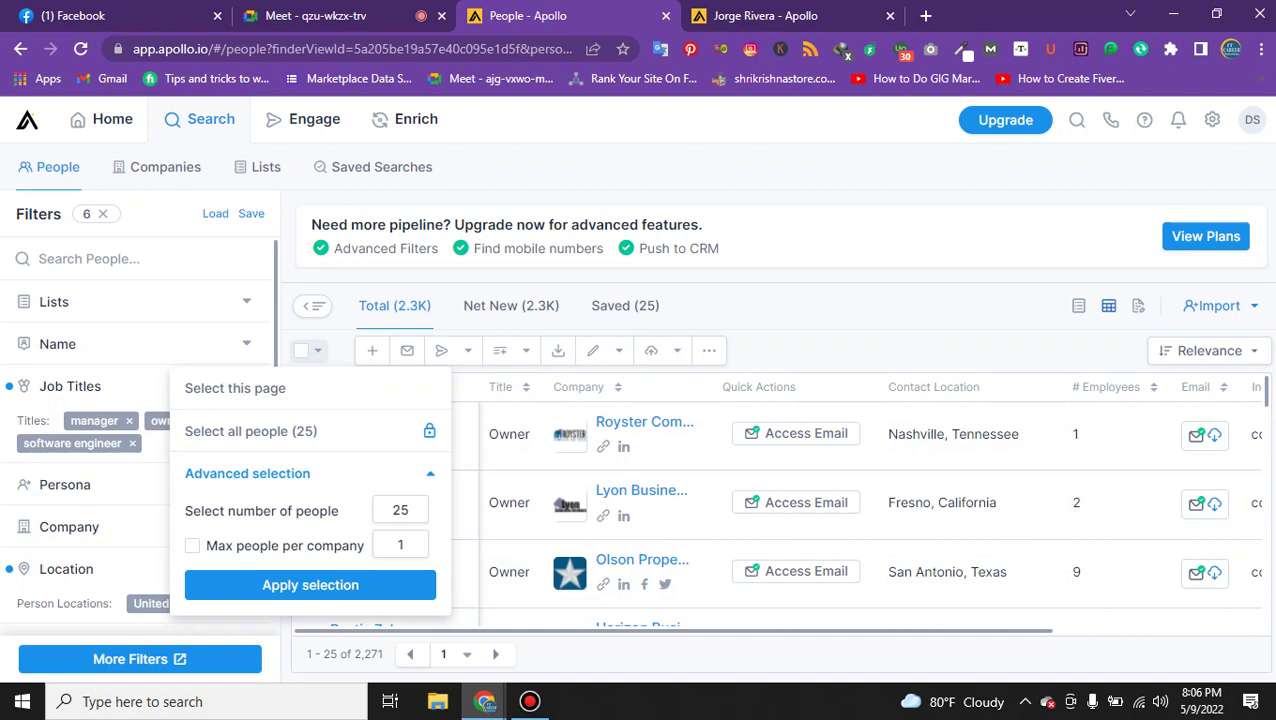
click(192, 545)
click(192, 545)
click(310, 585)
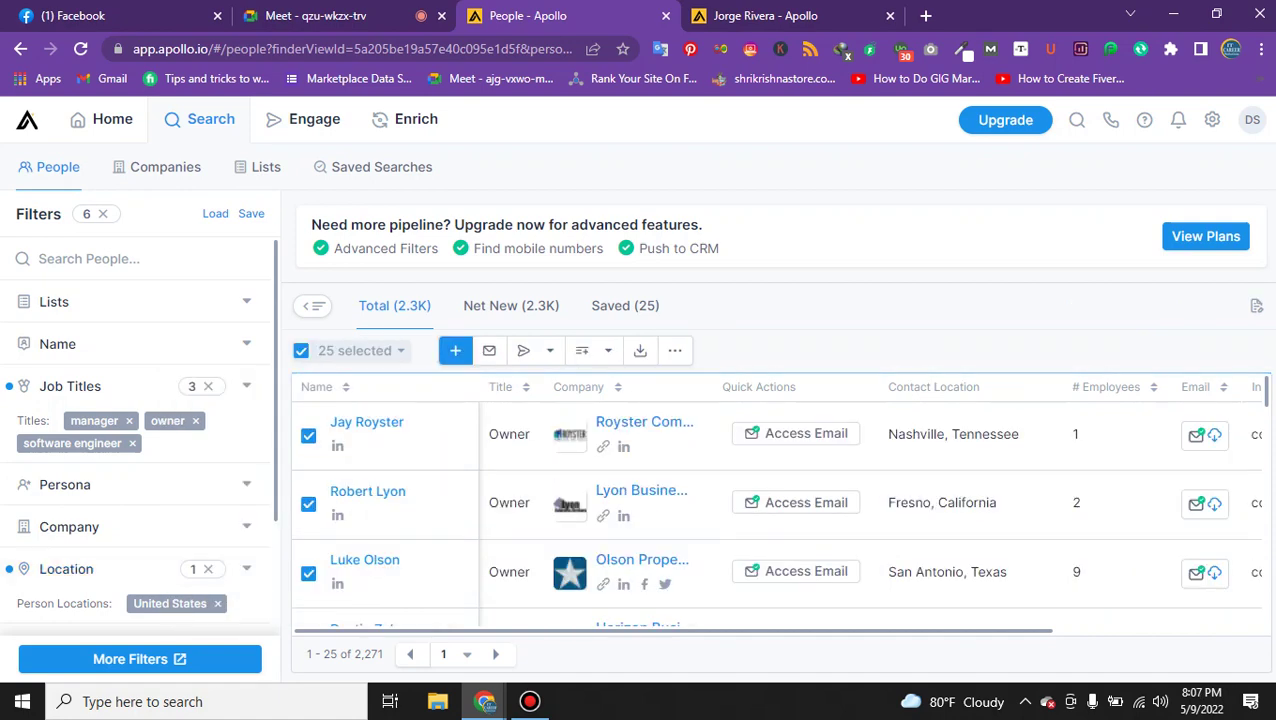
Set the CSV export to Export Verified Emails Only and open Edit Export CSV Settings.
click(640, 350)
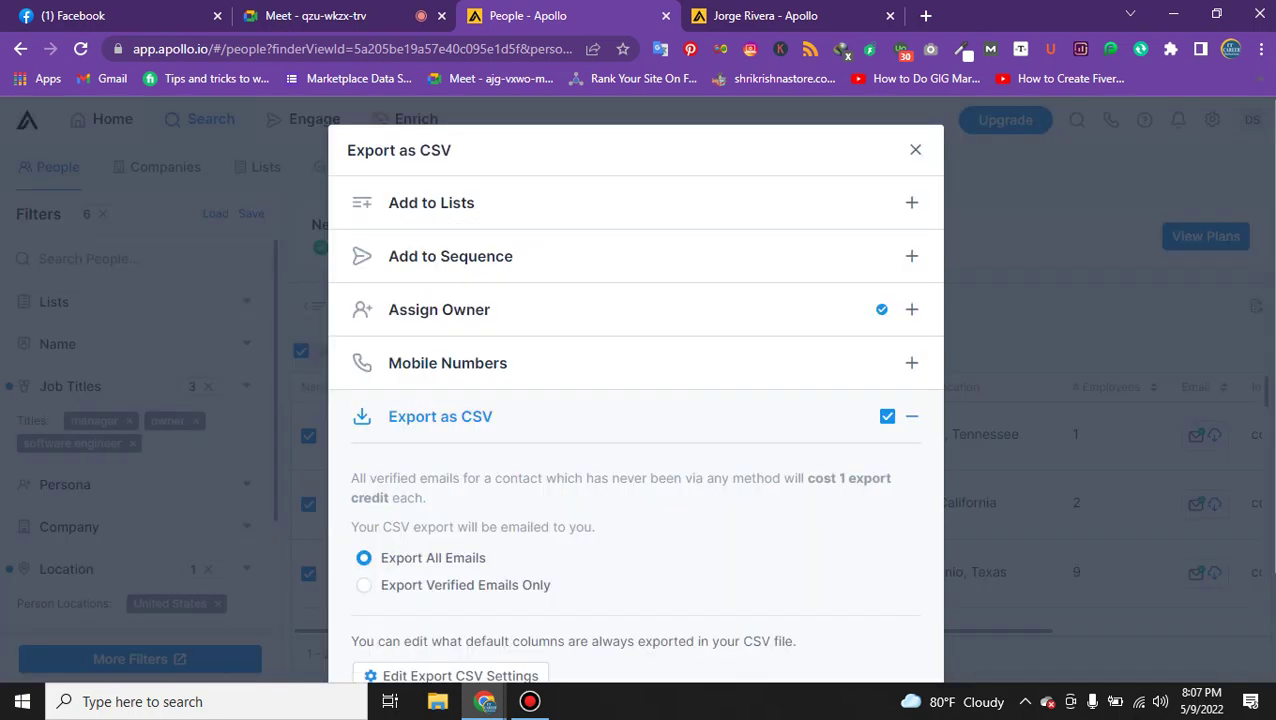
scroll(635, 400, down, 3)
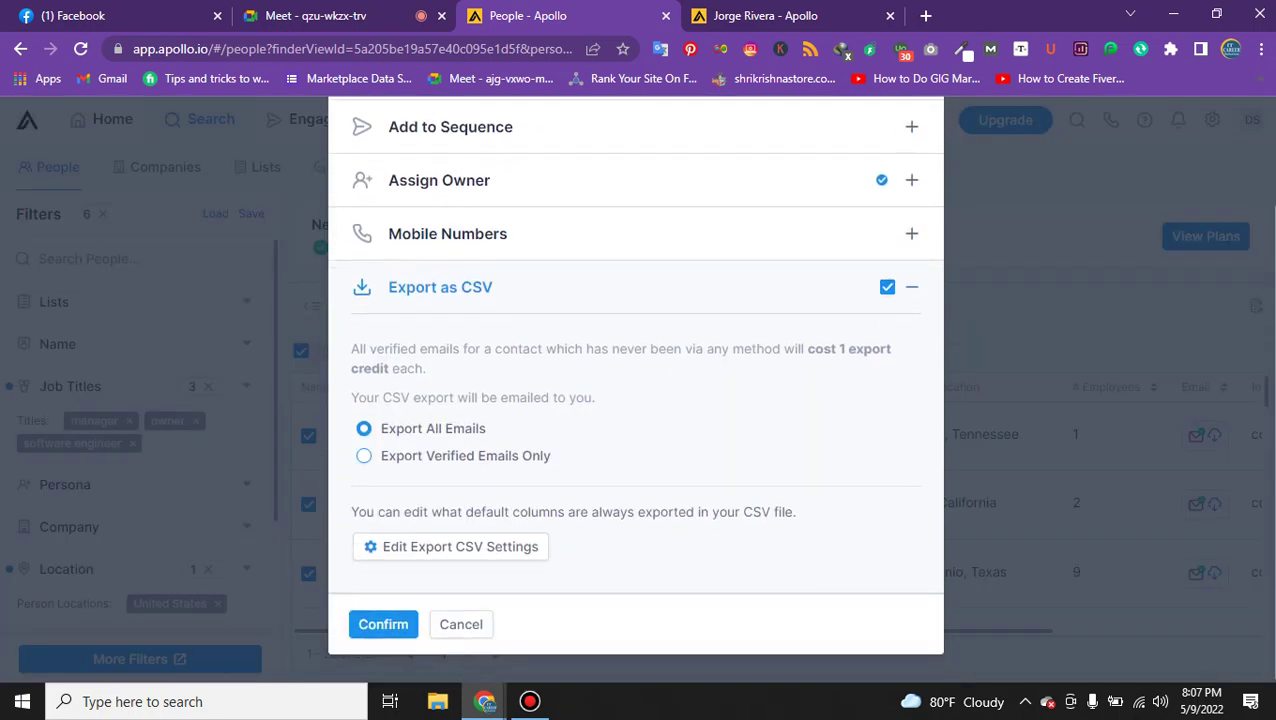
click(364, 455)
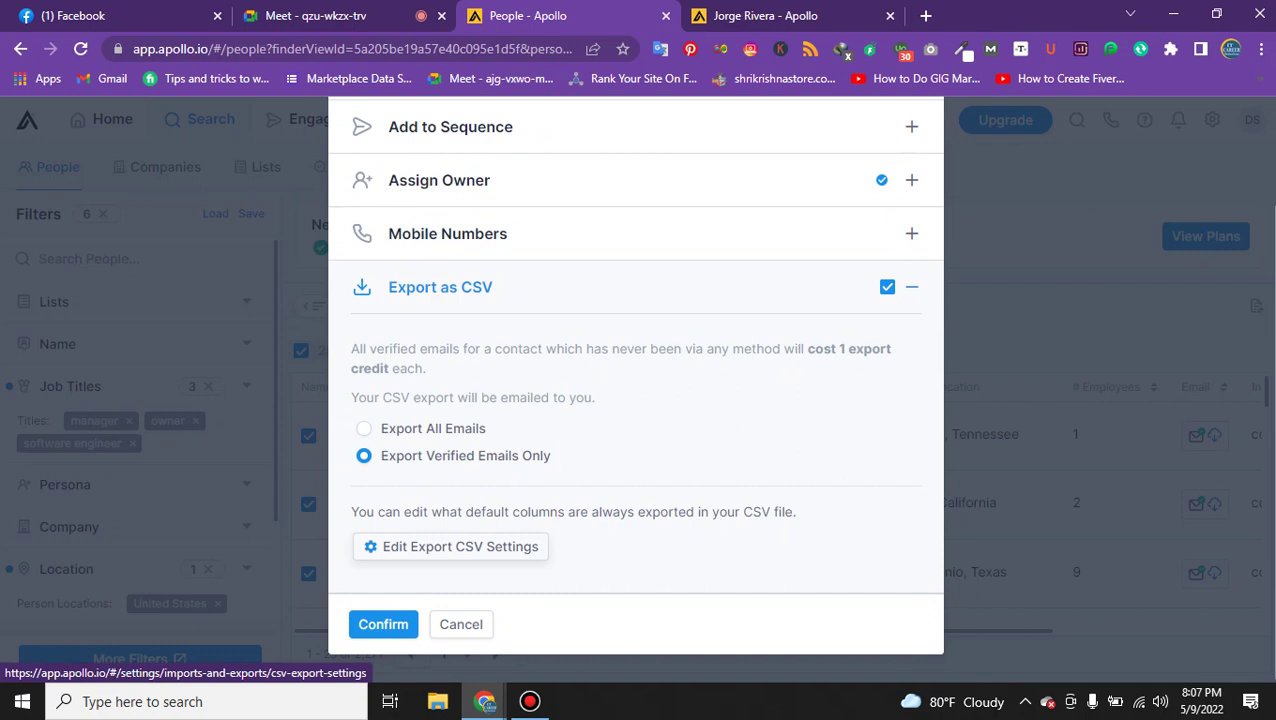
click(460, 546)
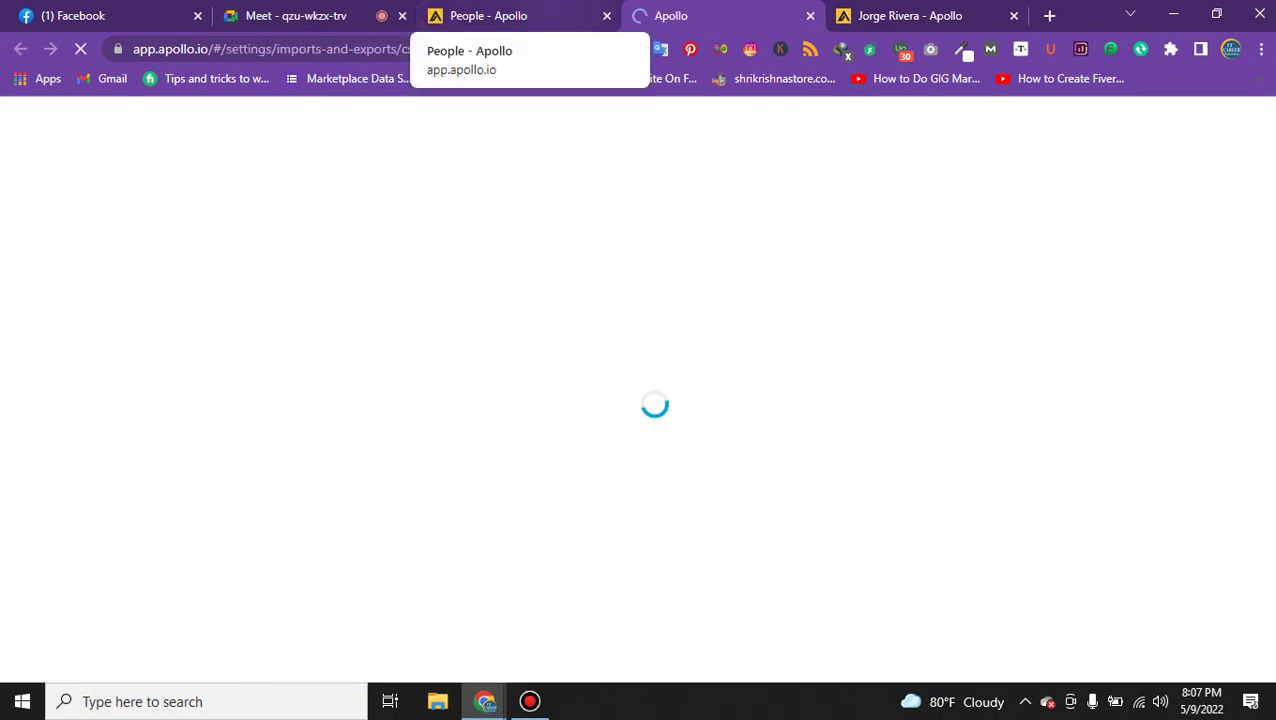
Confirm the CSV export of the 25 selected people and check the browser's downloads page.
click(470, 15)
click(383, 624)
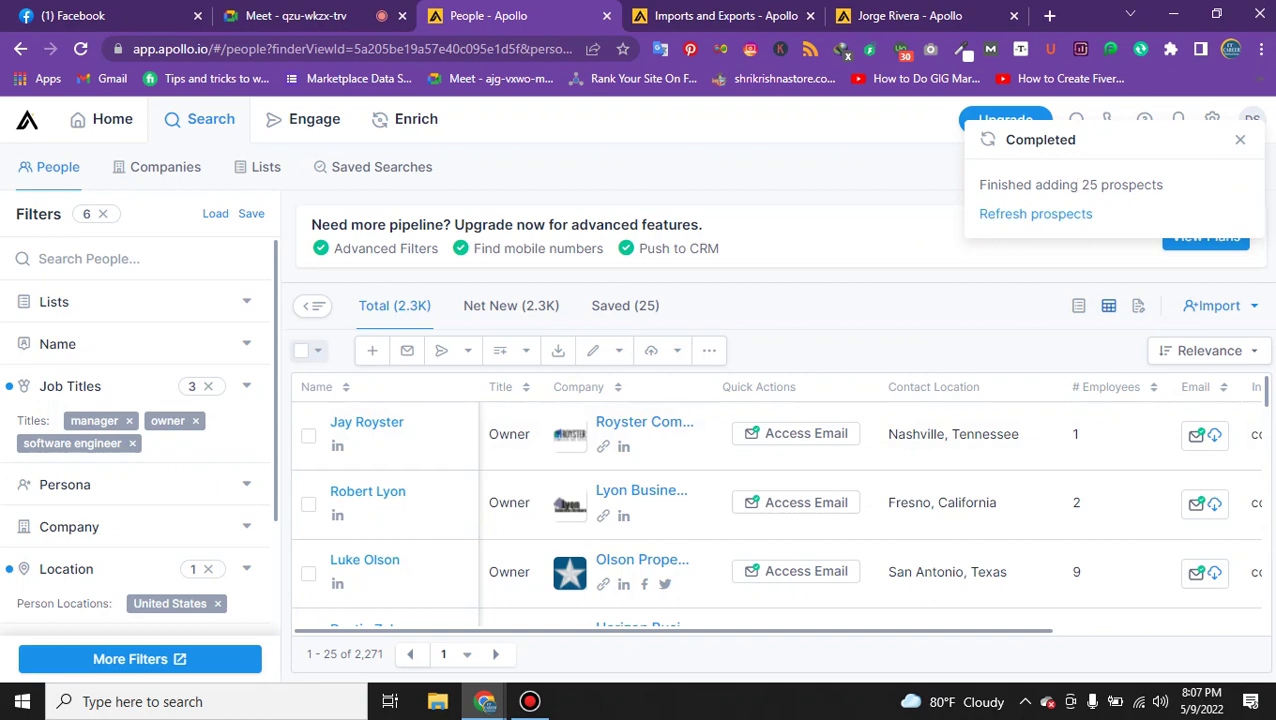
click(1261, 48)
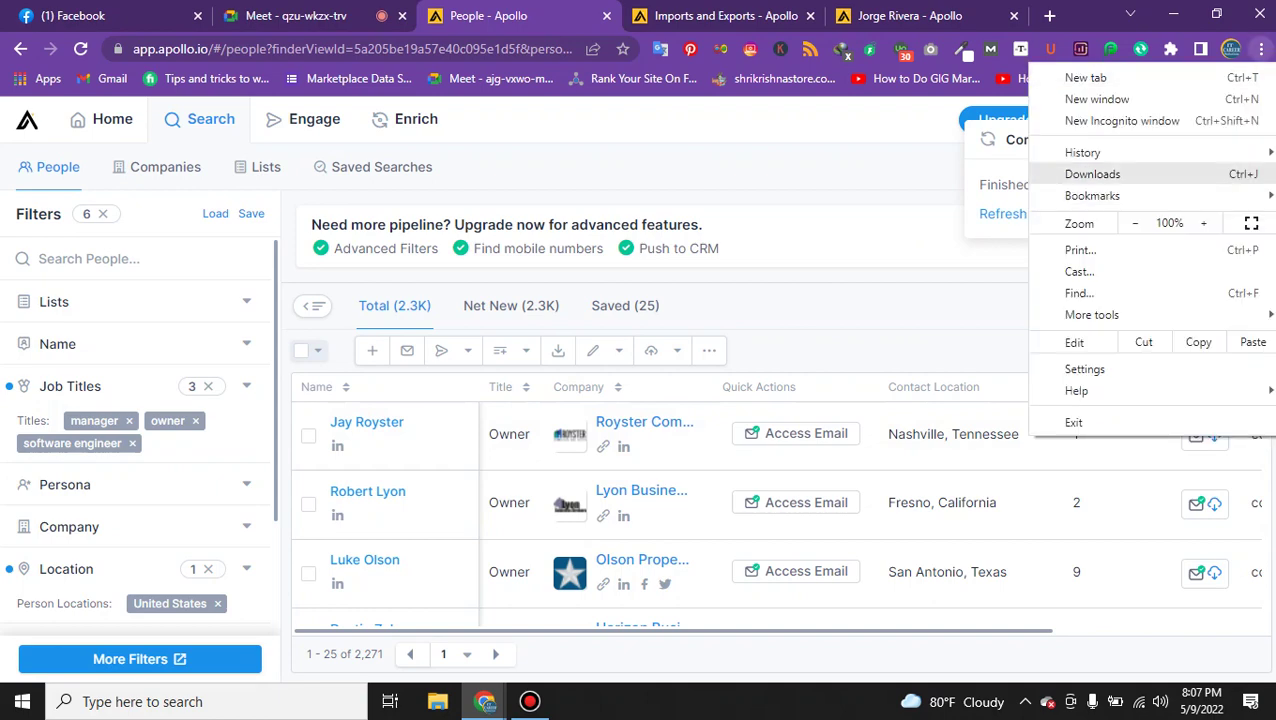
click(1090, 173)
click(650, 15)
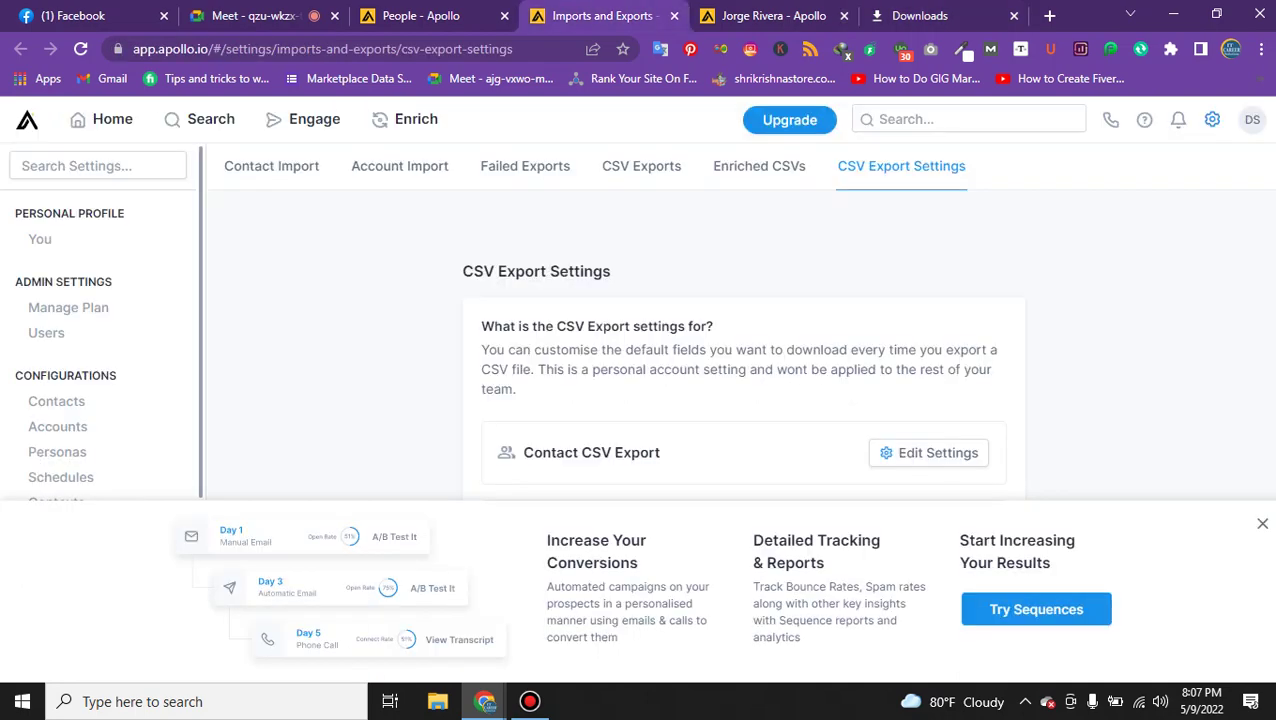
click(735, 15)
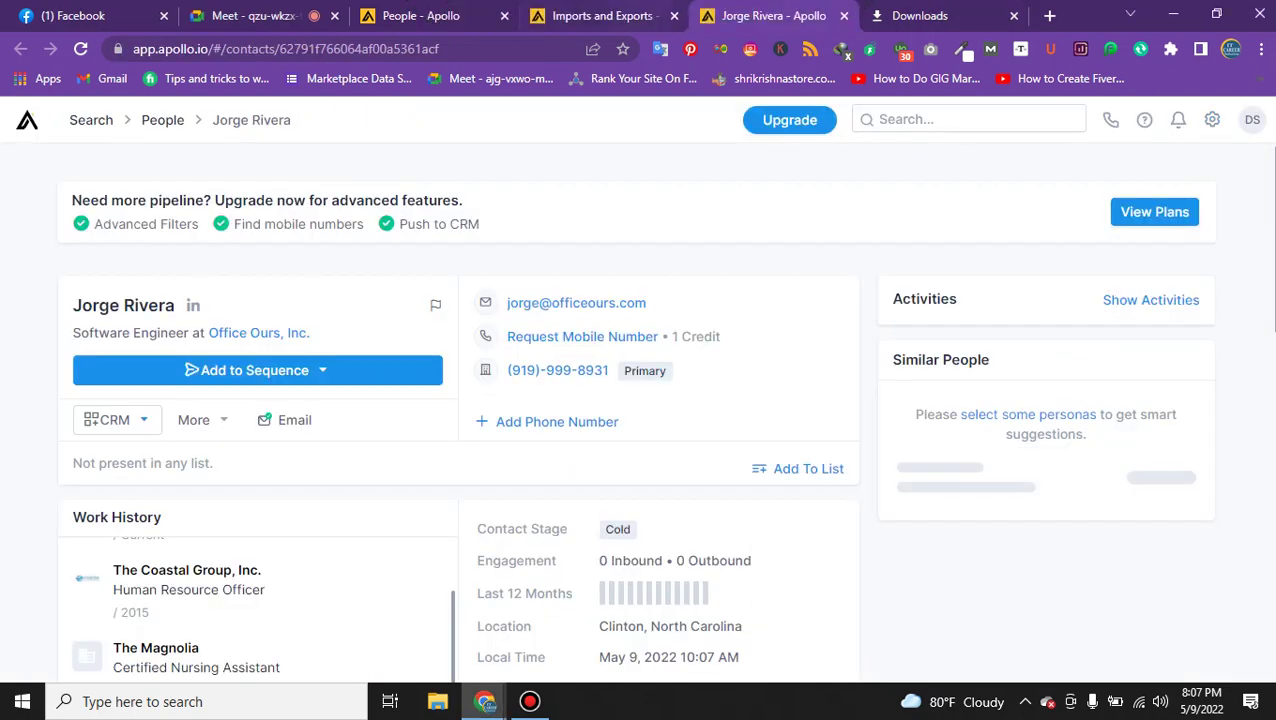
key(ctrl+shift+Tab)
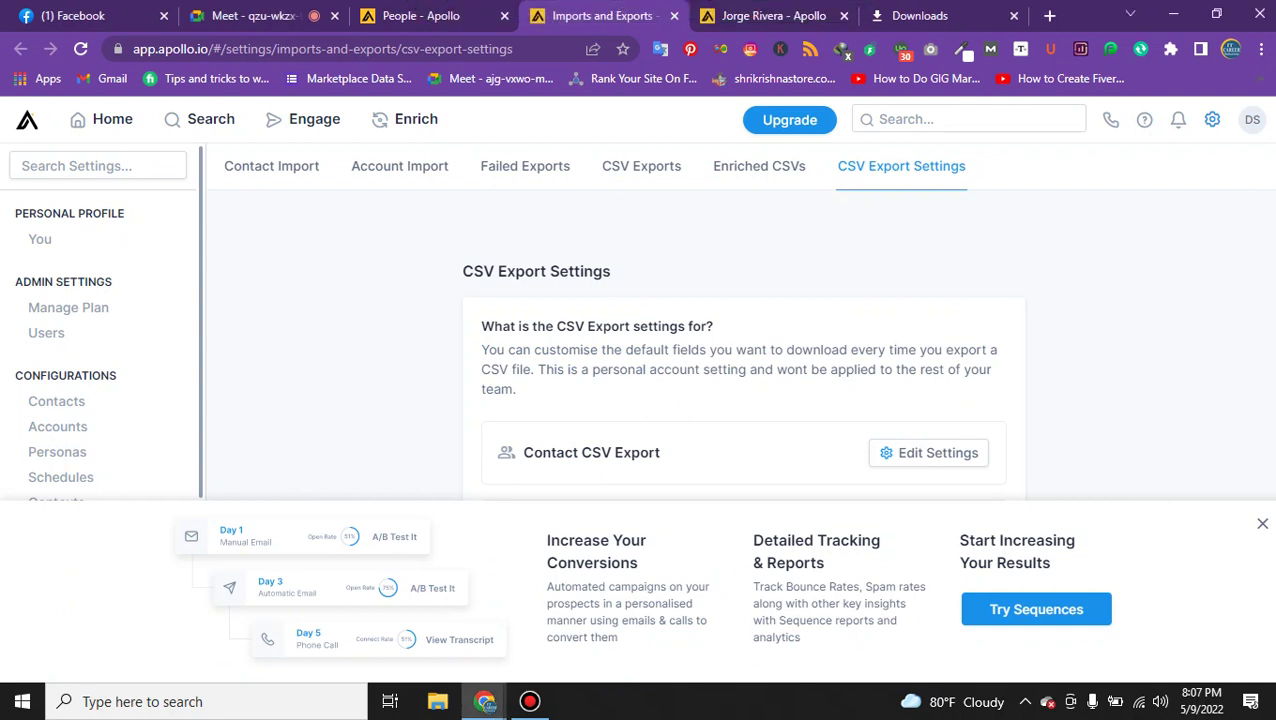
Save the Account CSV Export field settings with all standard fields, then return to People.
click(1036, 609)
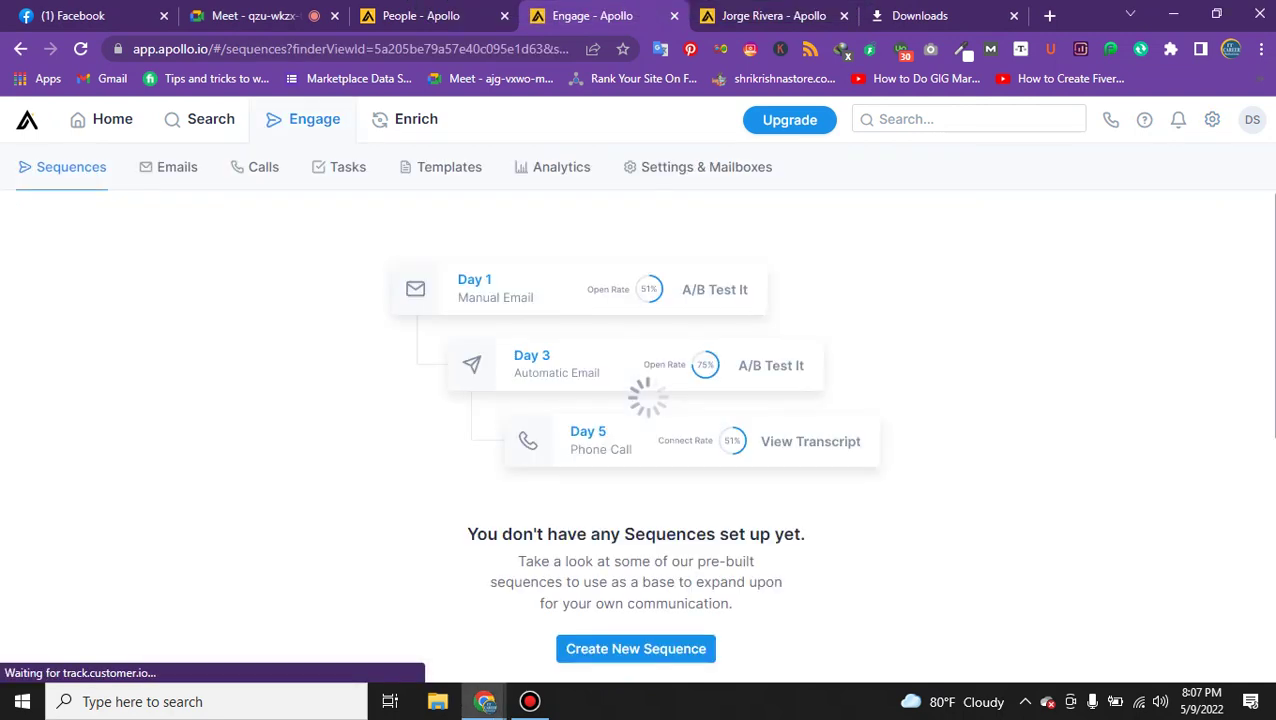
scroll(636, 440, down, 2)
scroll(636, 440, up, 2)
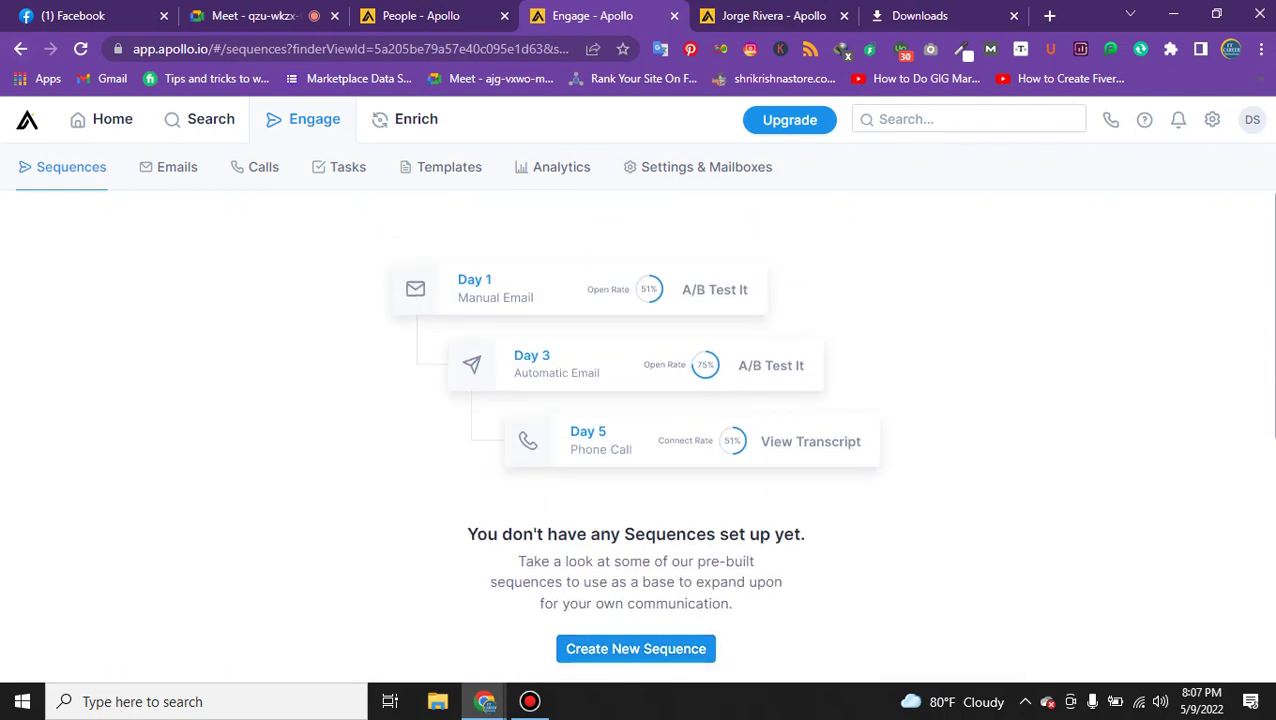
key(alt+Left)
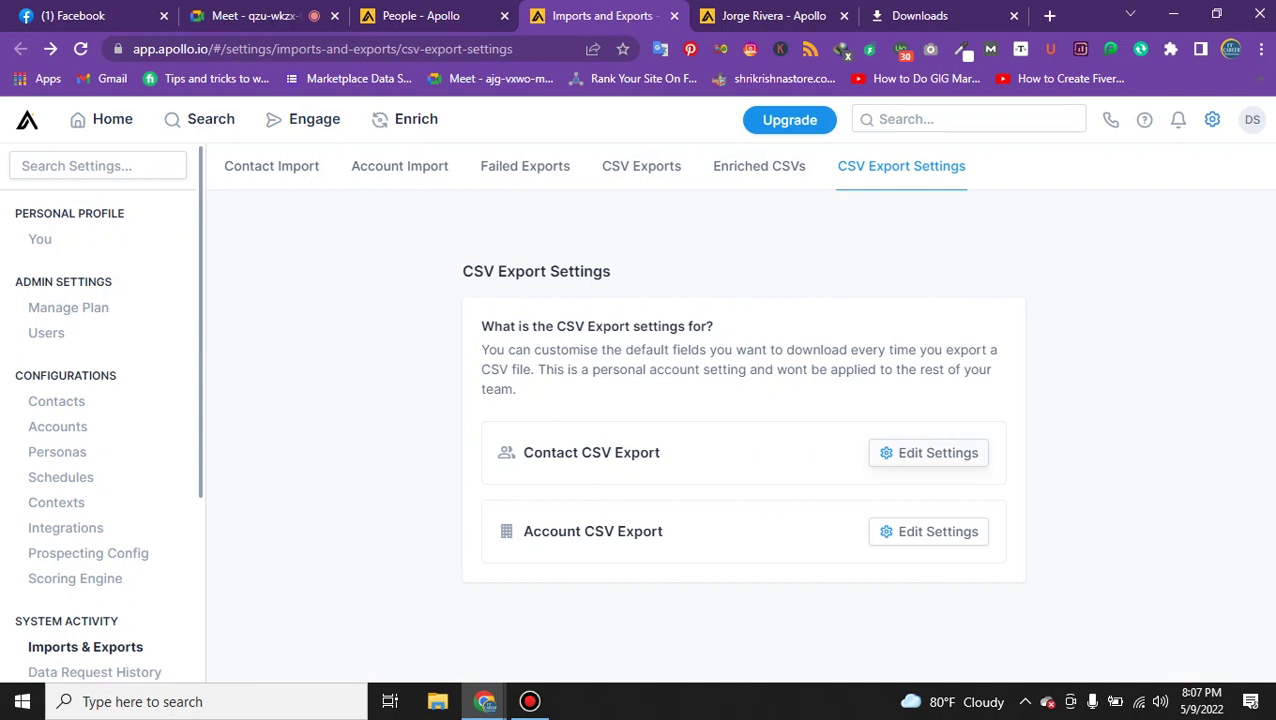
click(928, 531)
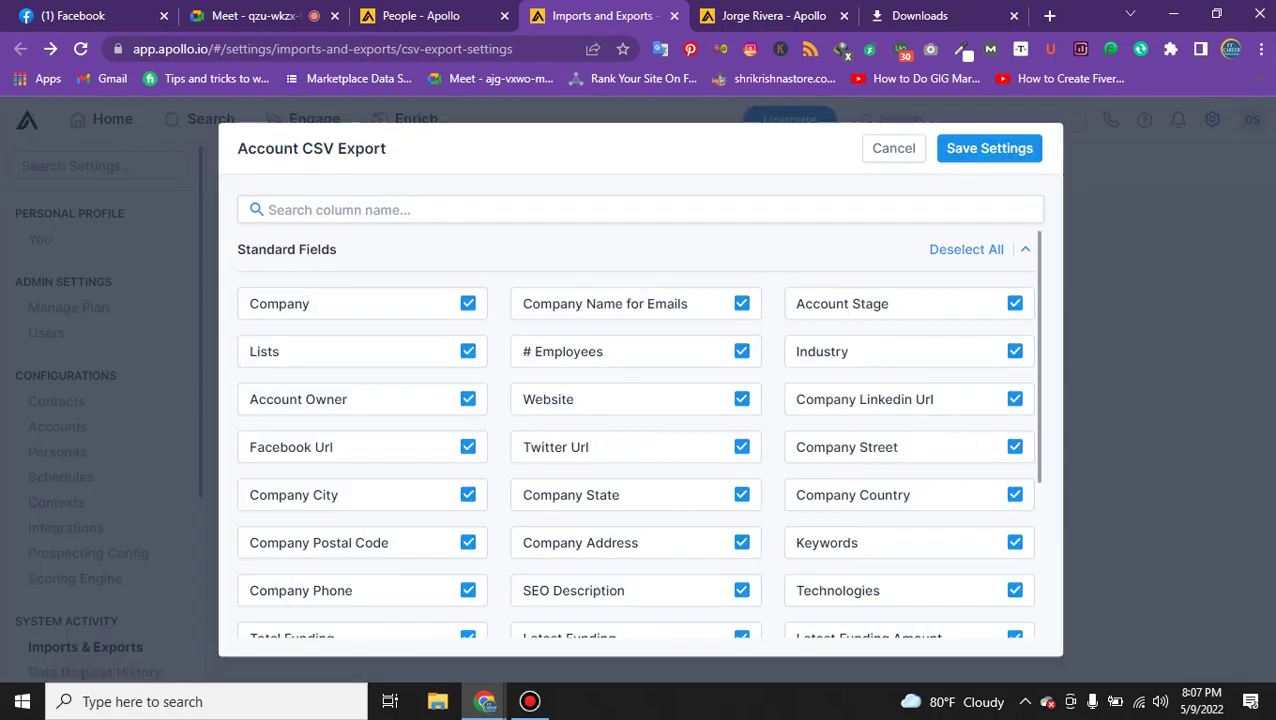
scroll(638, 430, down, 3)
click(989, 148)
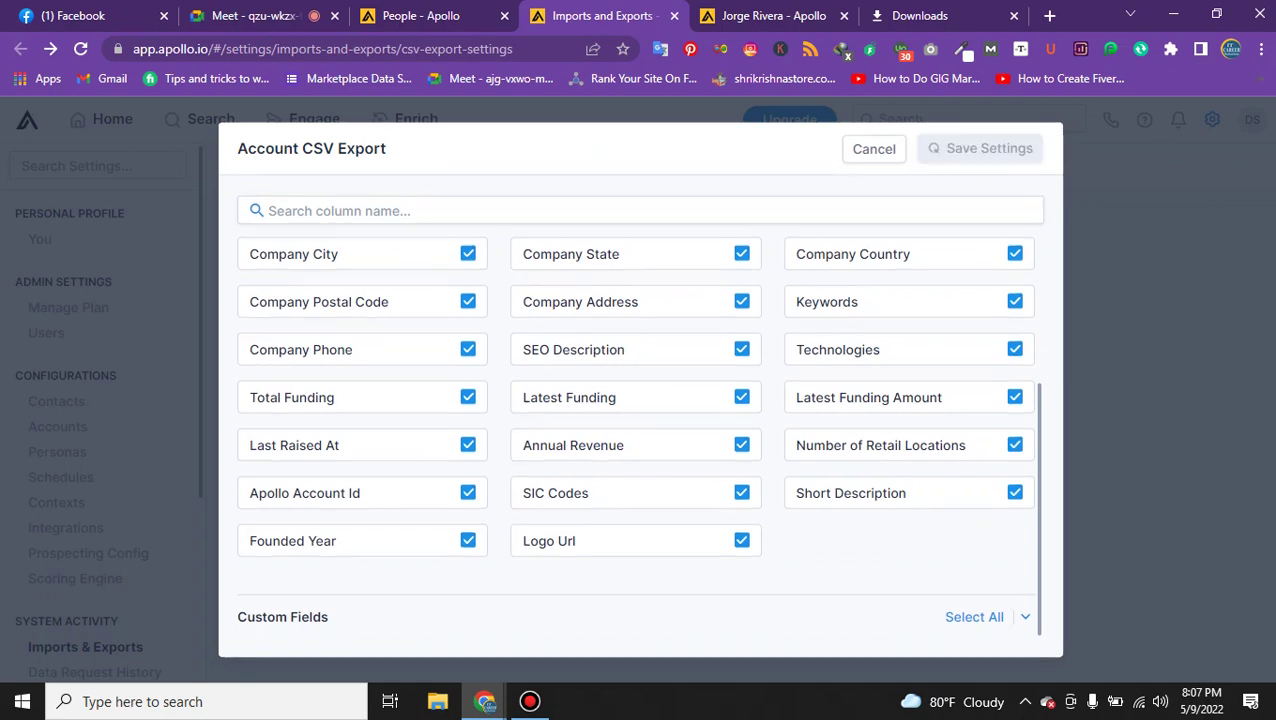
click(255, 15)
click(420, 15)
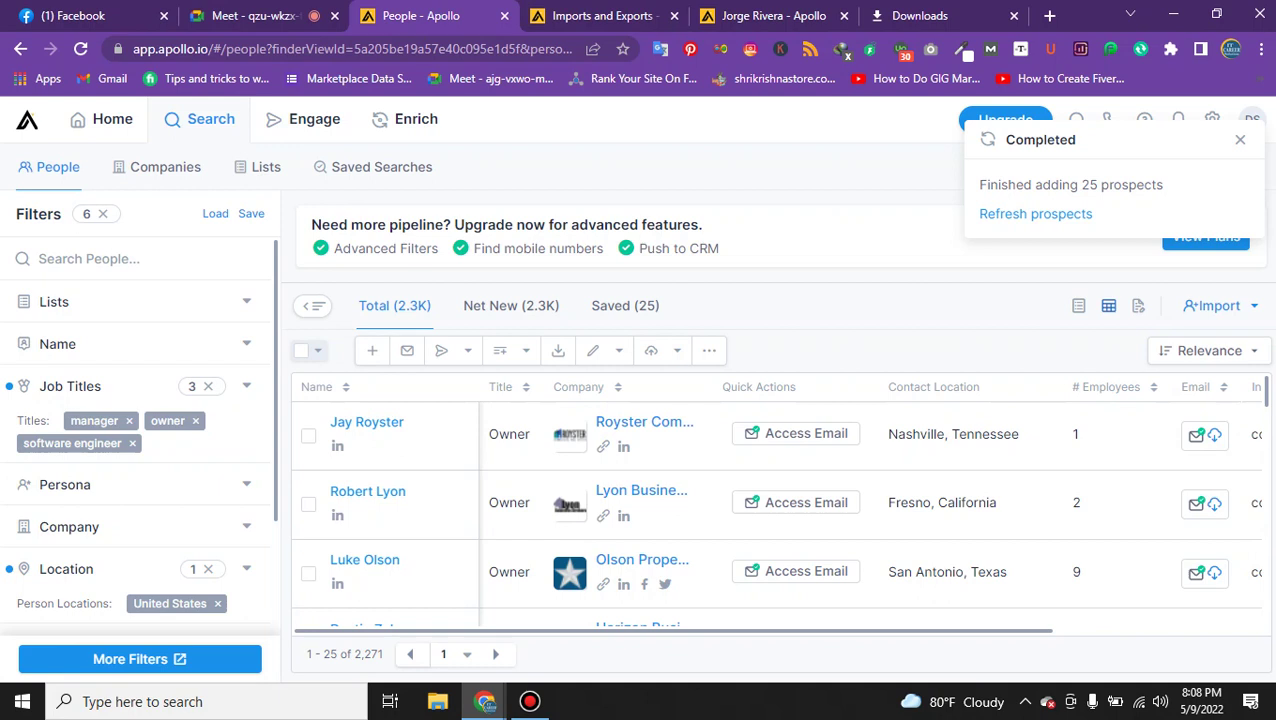
Show only the Saved prospects and select 25 of them via Apply selection.
scroll(780, 500, down, 2)
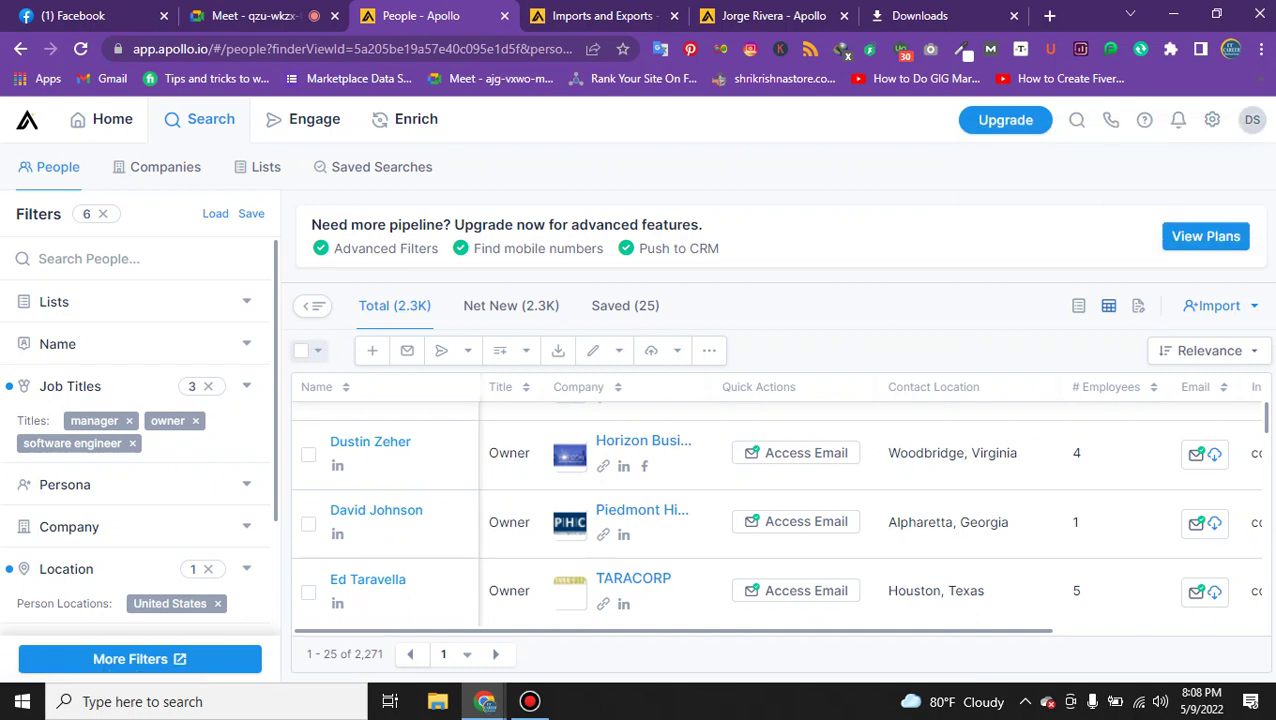
click(1252, 119)
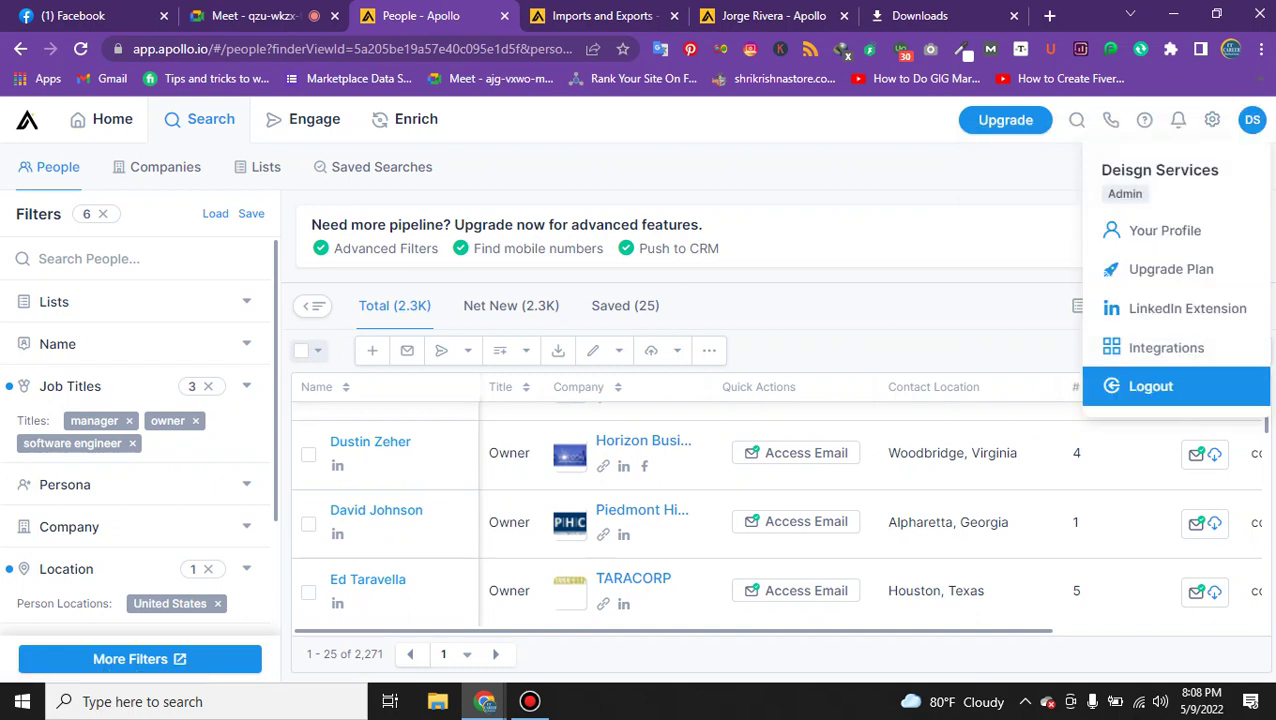
click(1205, 453)
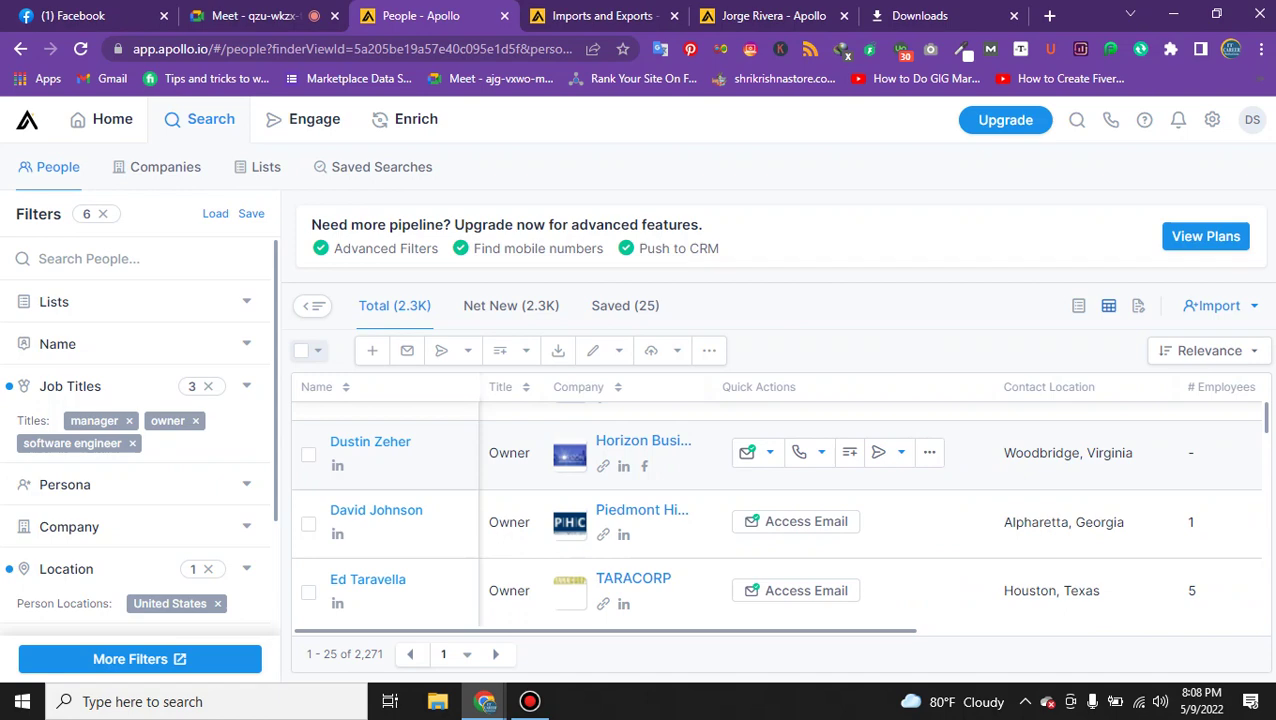
click(655, 305)
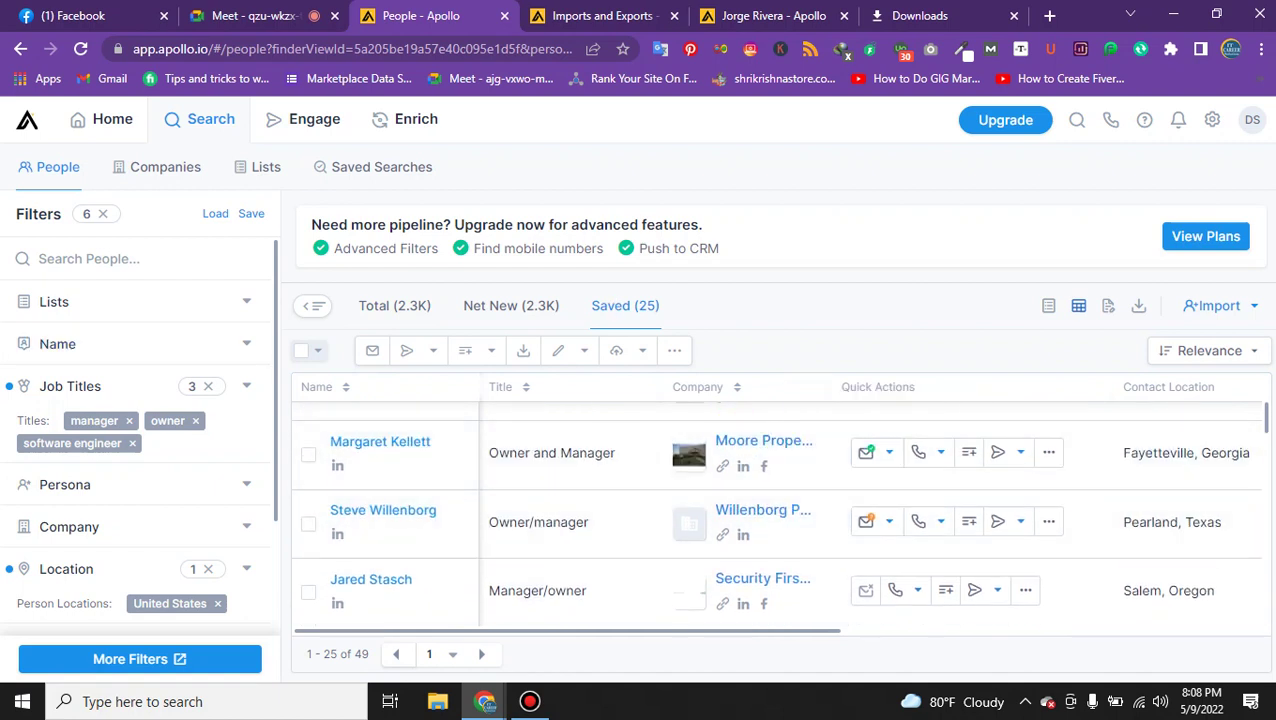
click(318, 350)
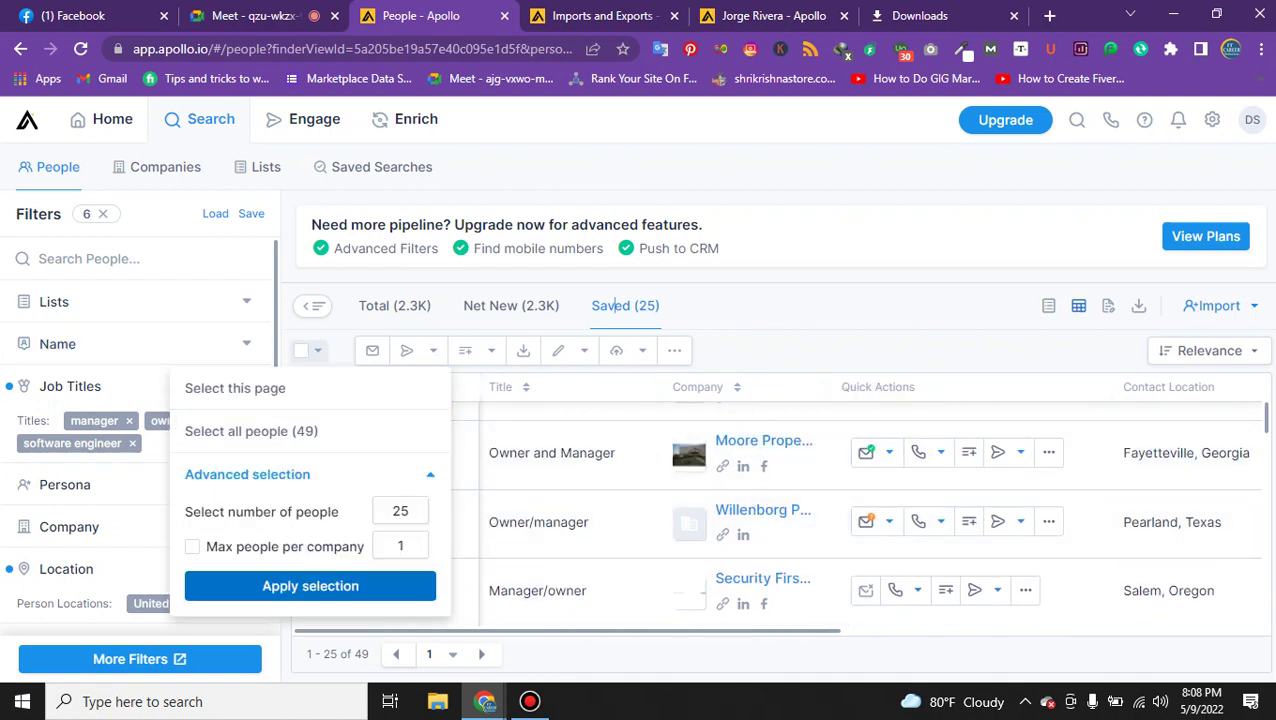
click(310, 586)
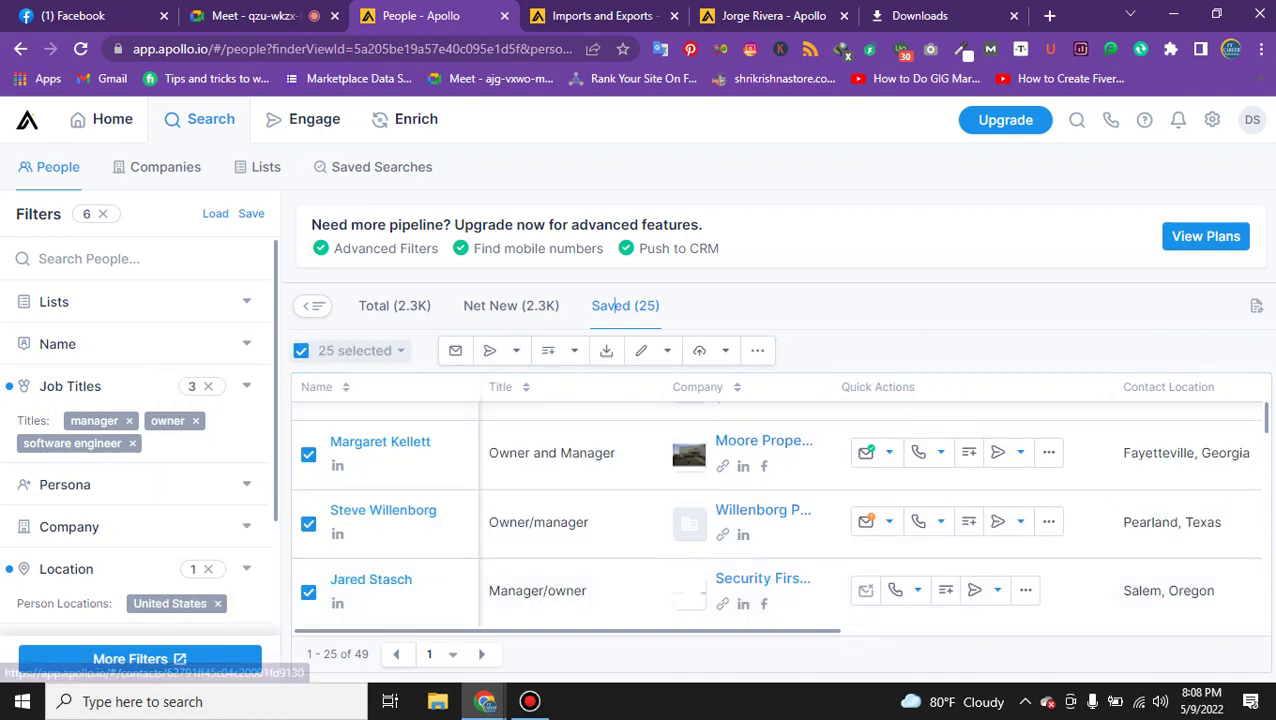
Export the 25 records to CSV, download the file, and open it in Microsoft Office Excel.
click(606, 350)
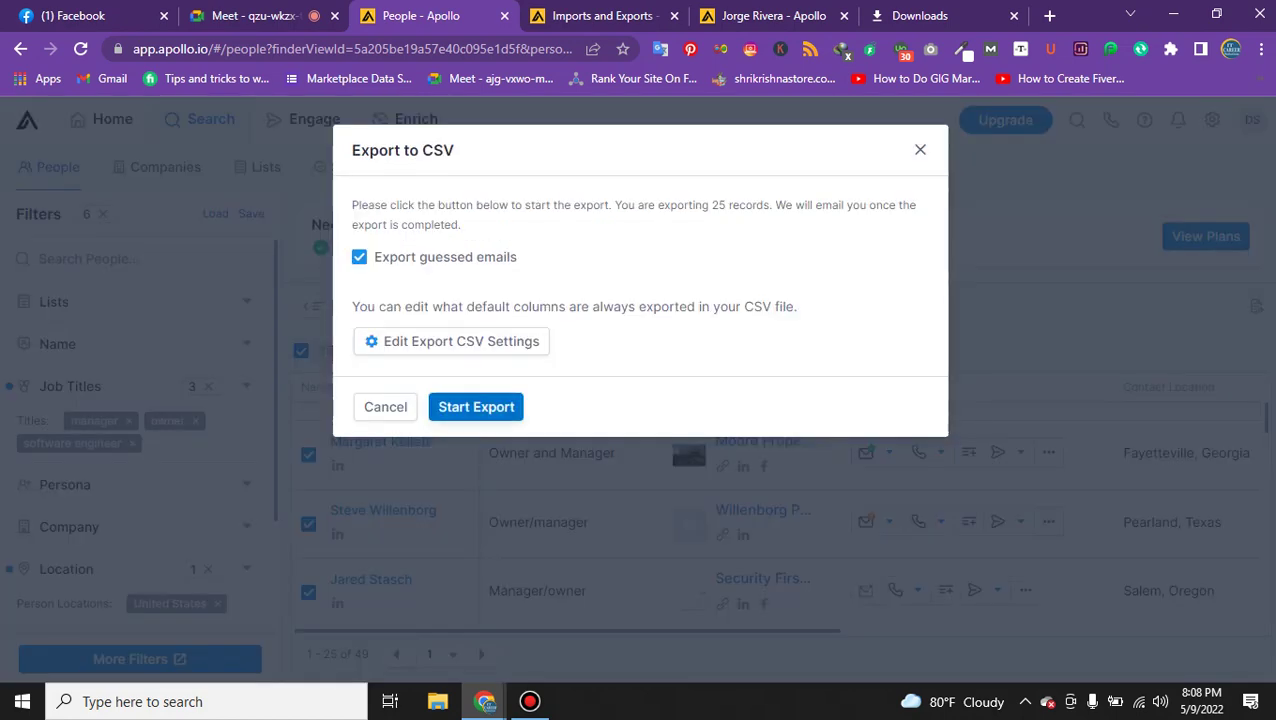
click(476, 407)
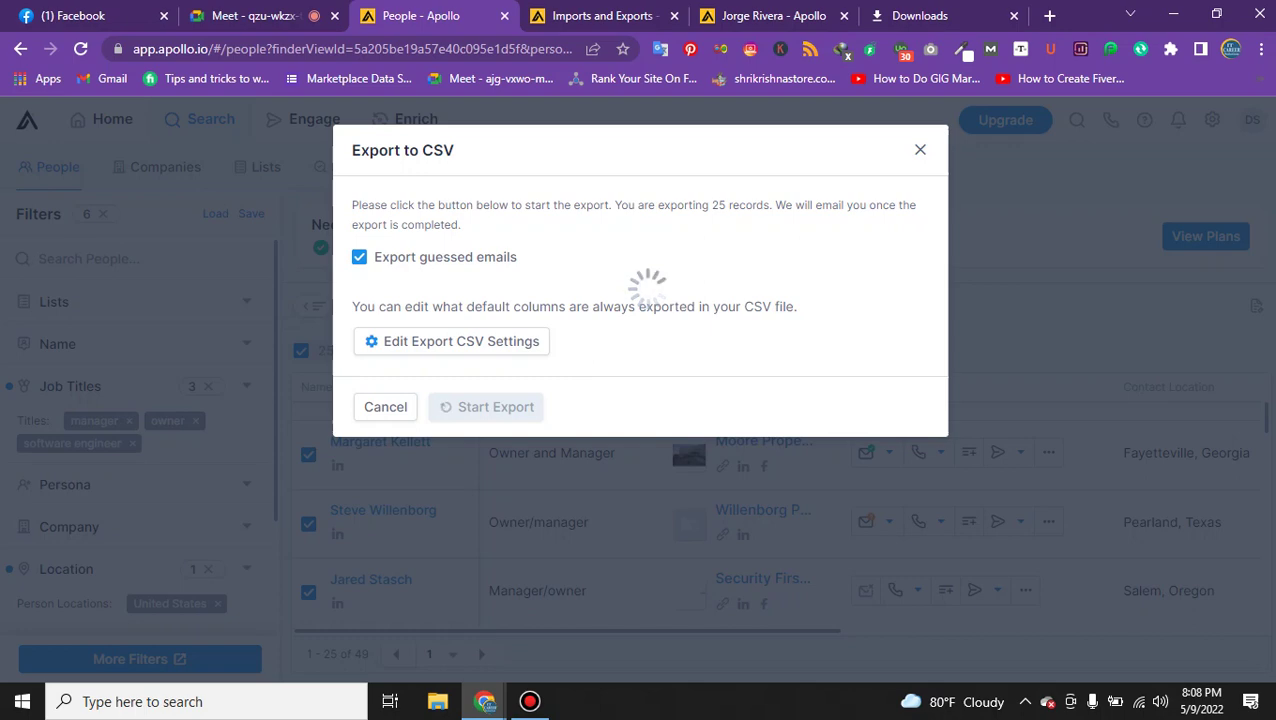
click(491, 313)
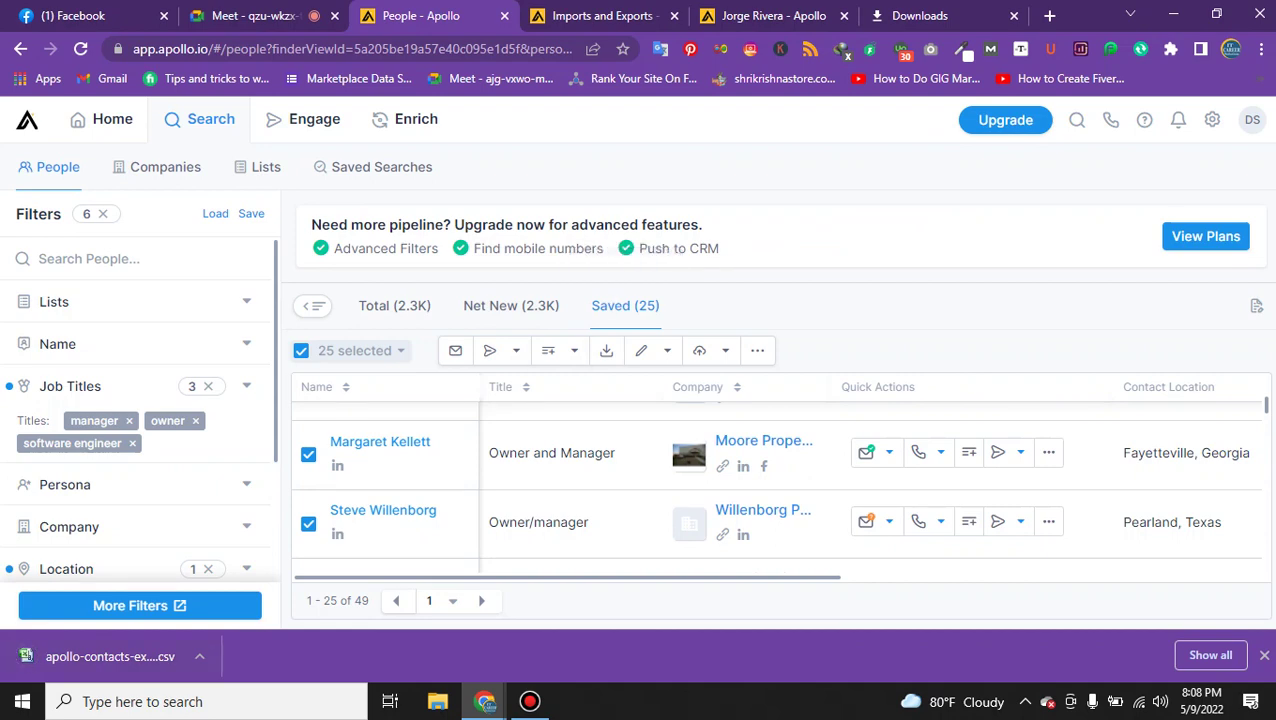
click(110, 656)
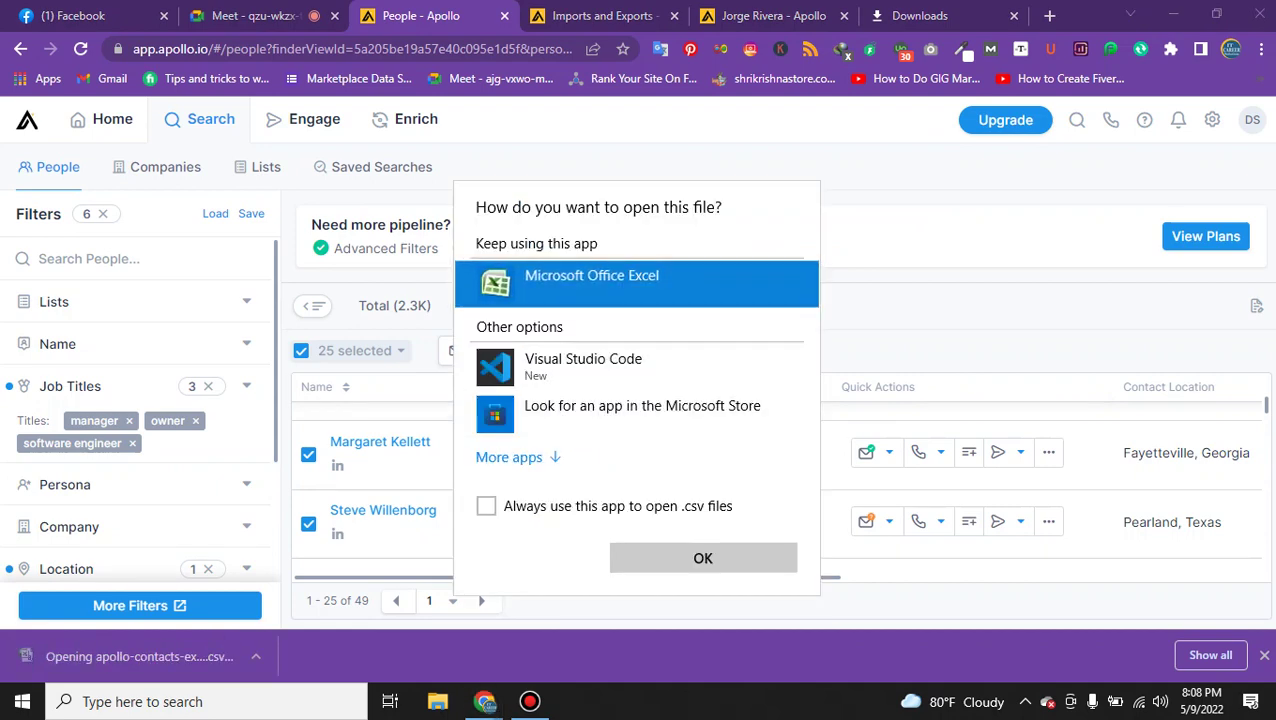
key(Return)
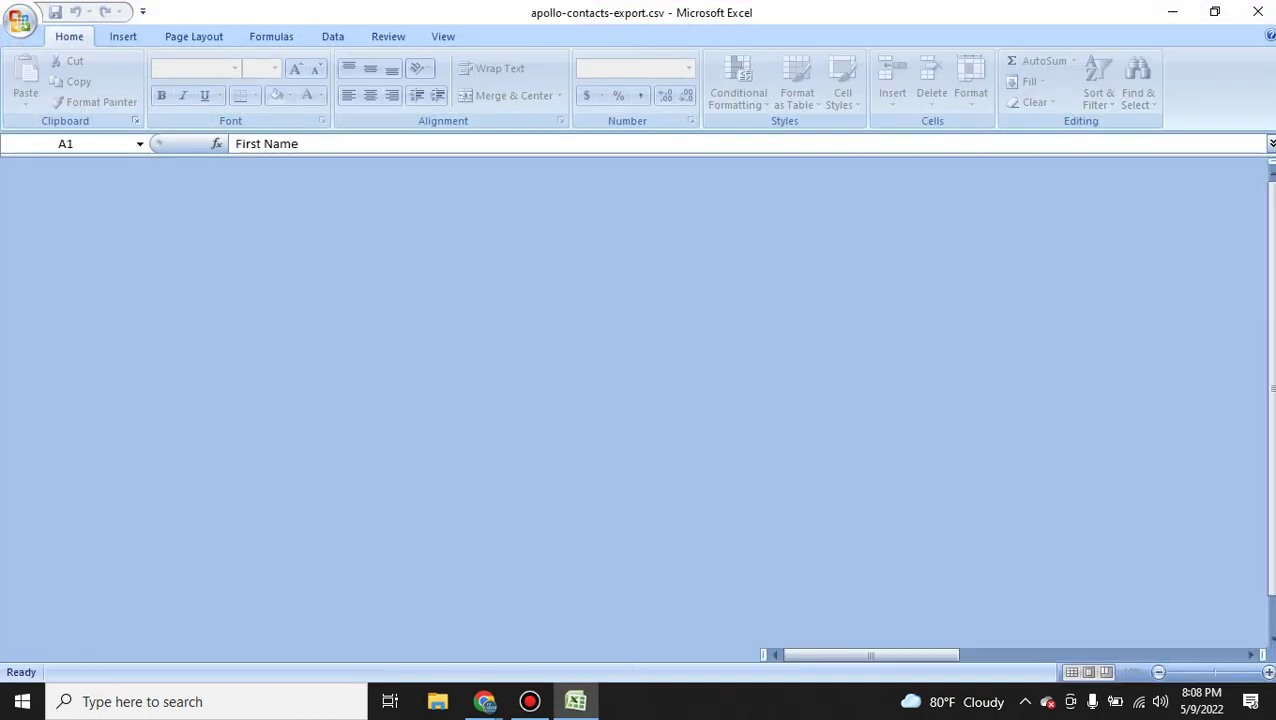
Widen the First Name and Last Name columns of the exported contacts.
scroll(640, 400, down, 6)
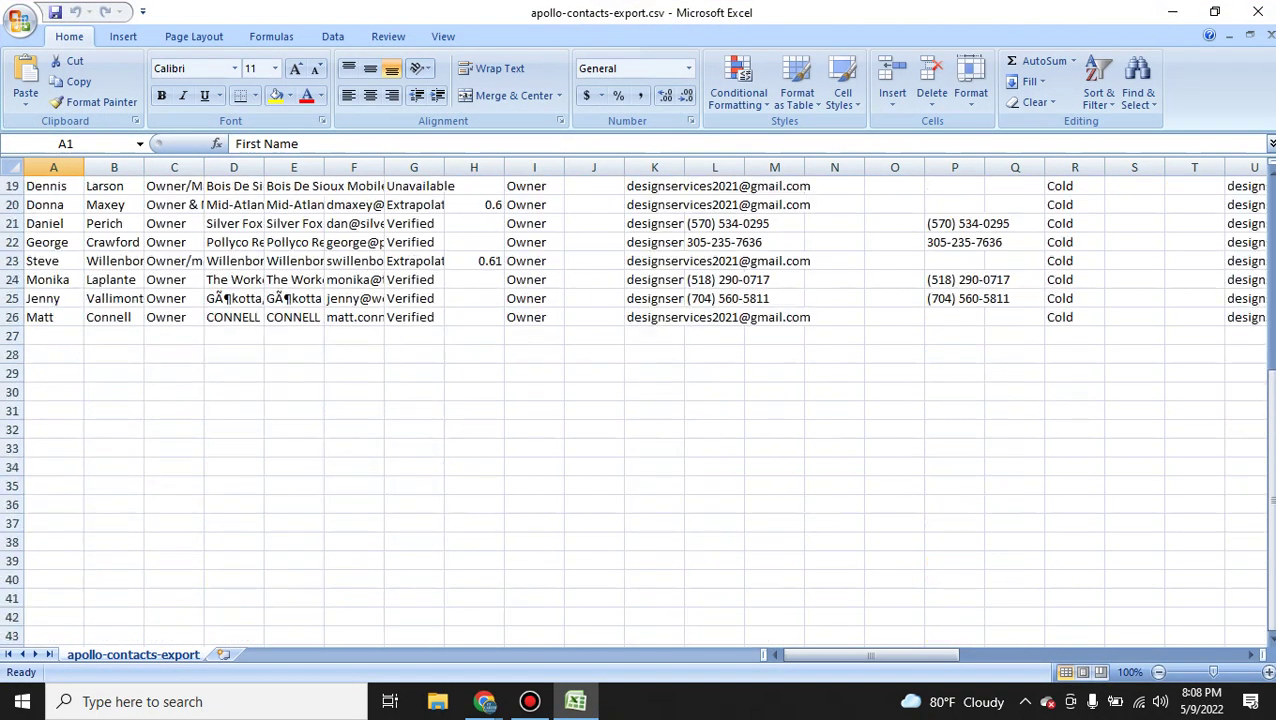
scroll(640, 400, up, 1)
click(14, 373)
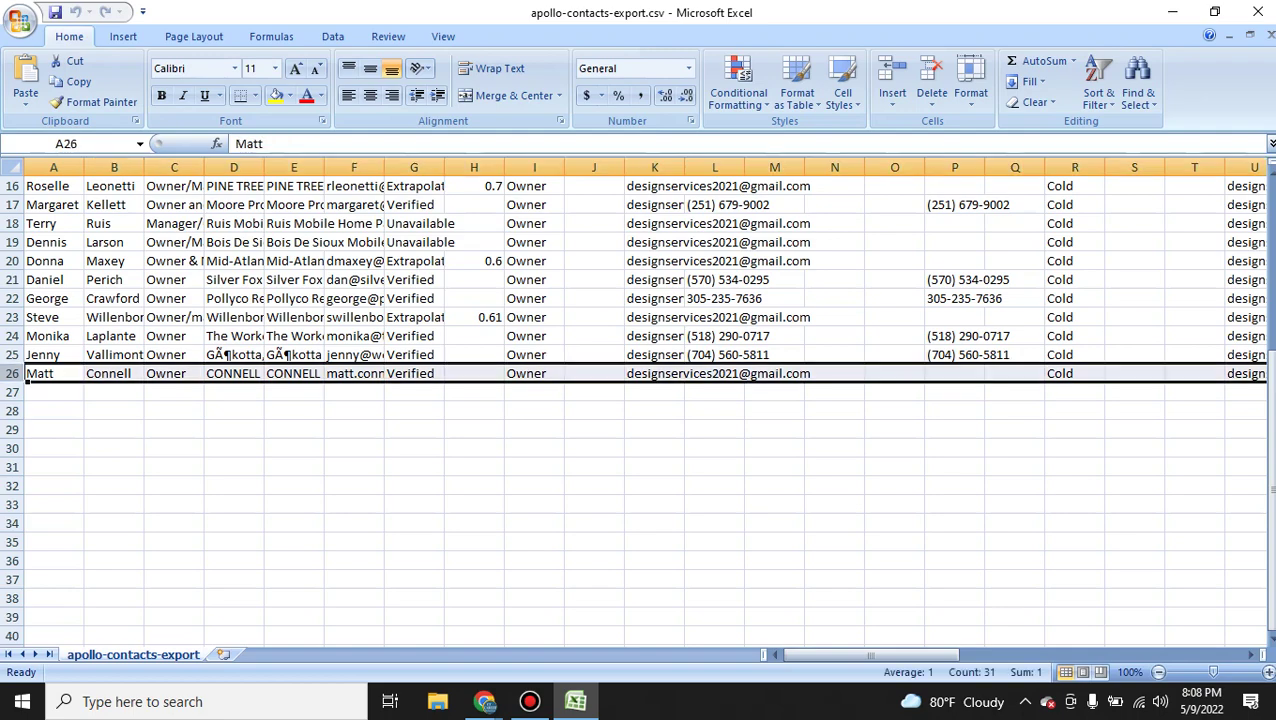
scroll(640, 400, up, 5)
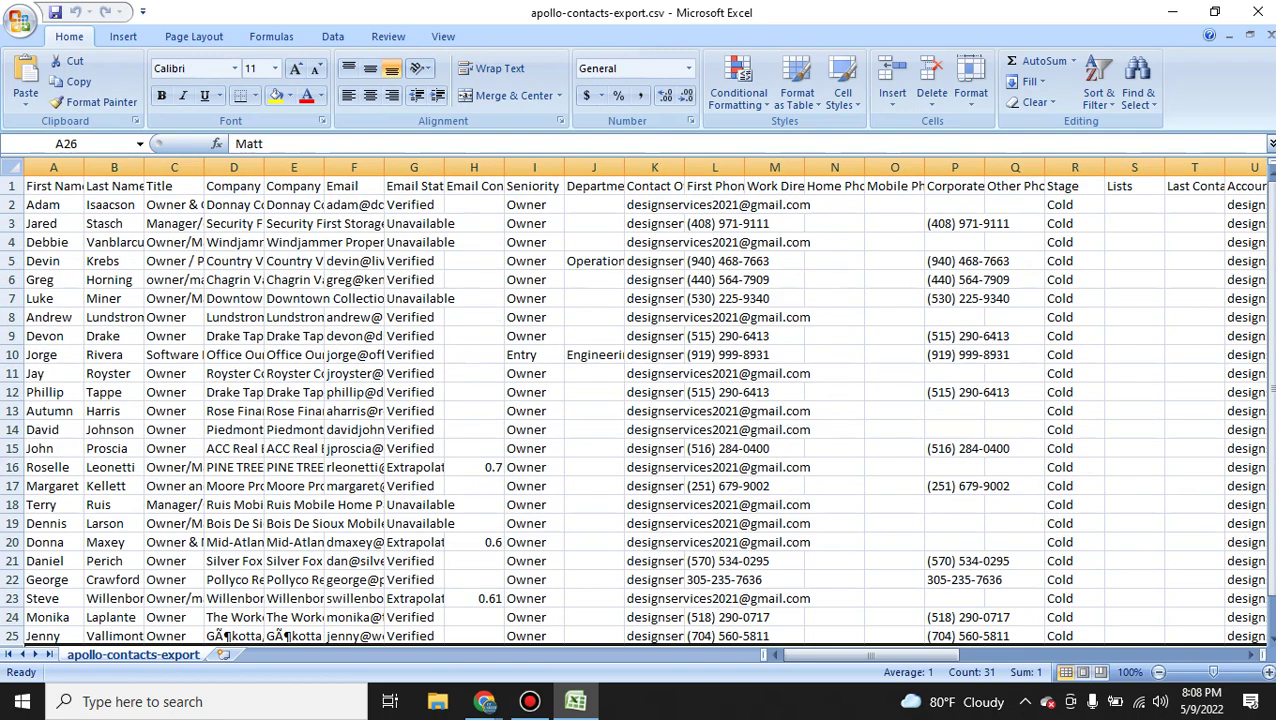
drag(144, 167, 231, 167)
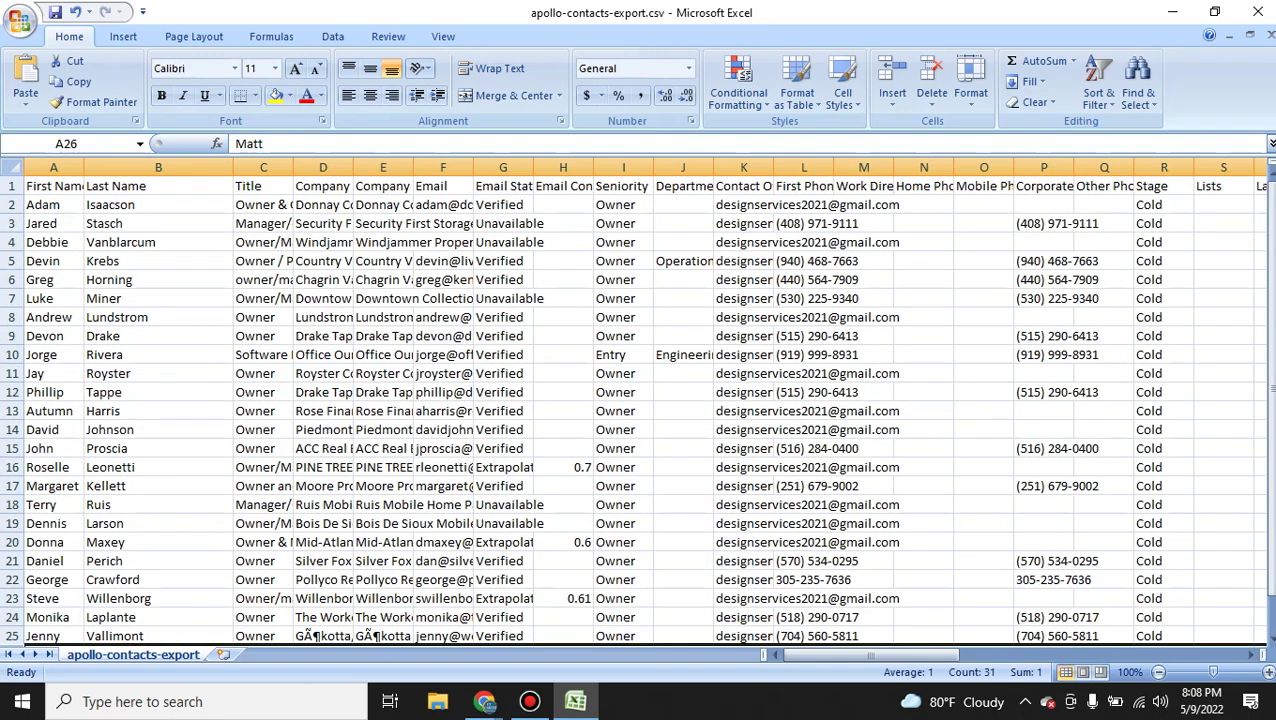
drag(84, 167, 131, 167)
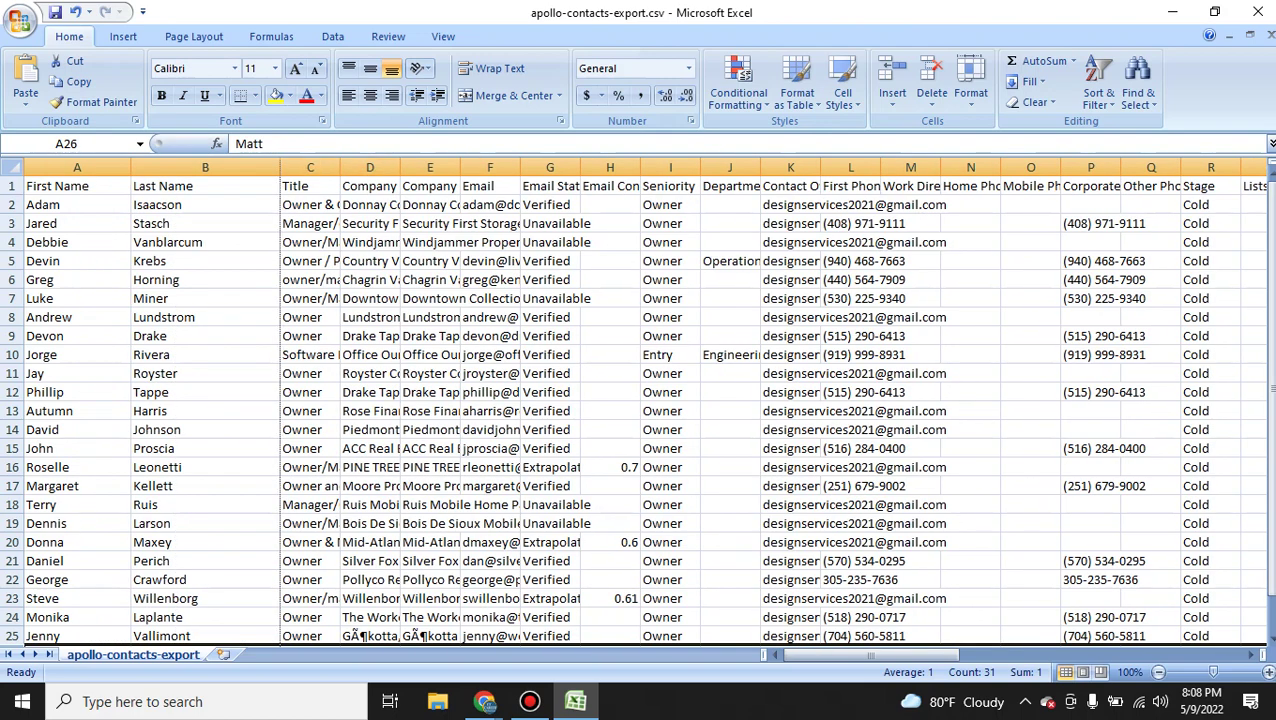
AutoFit the Title, Company, Company Name for Emails and Email columns to their contents.
double_click(340, 166)
double_click(512, 166)
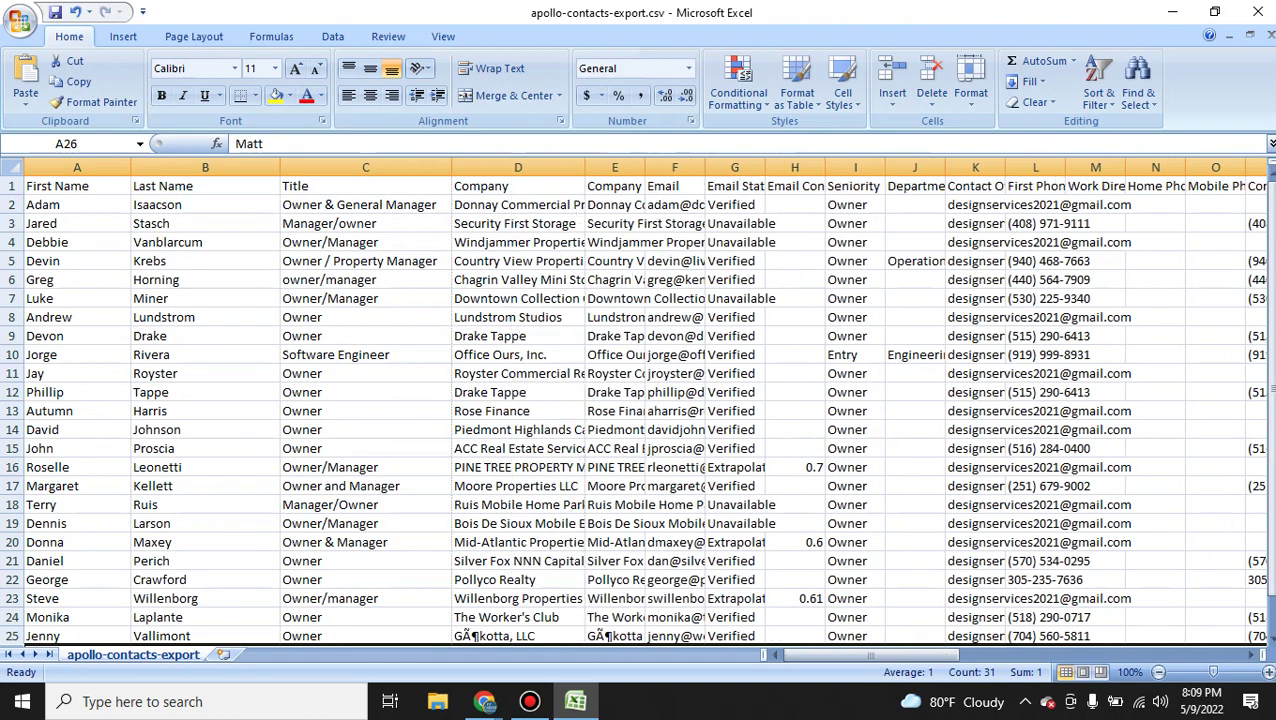
double_click(584, 166)
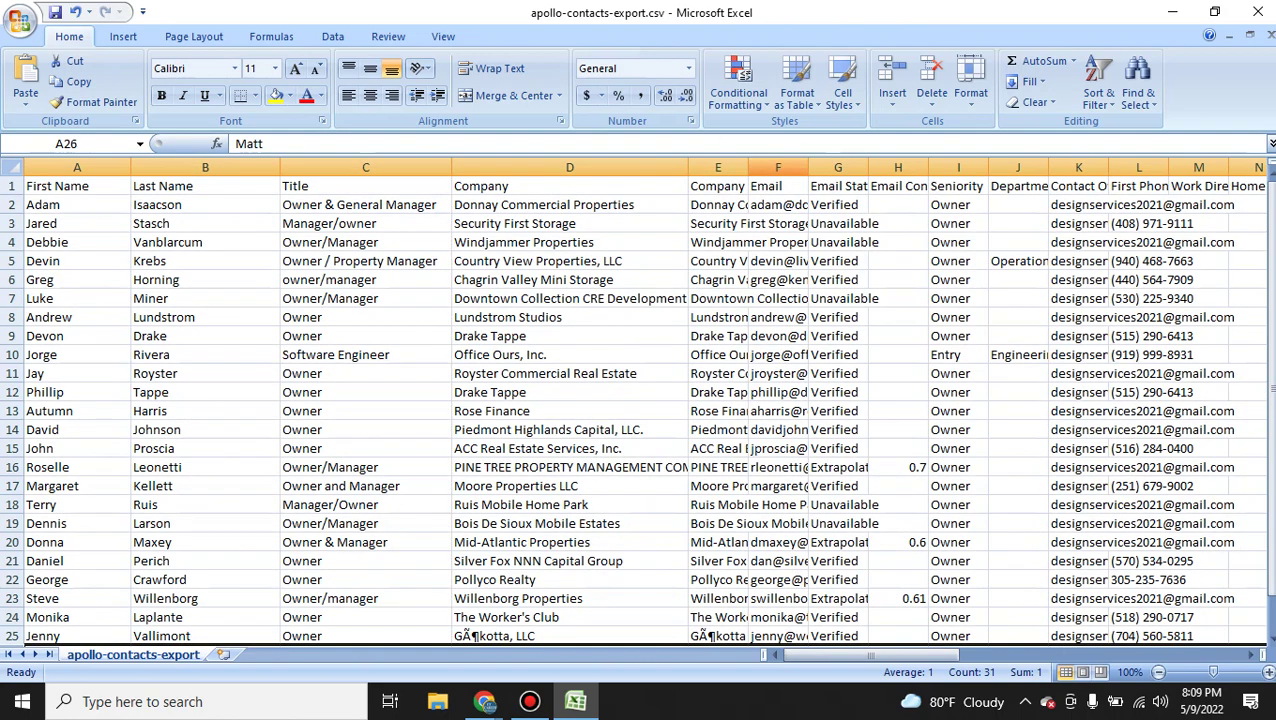
double_click(748, 166)
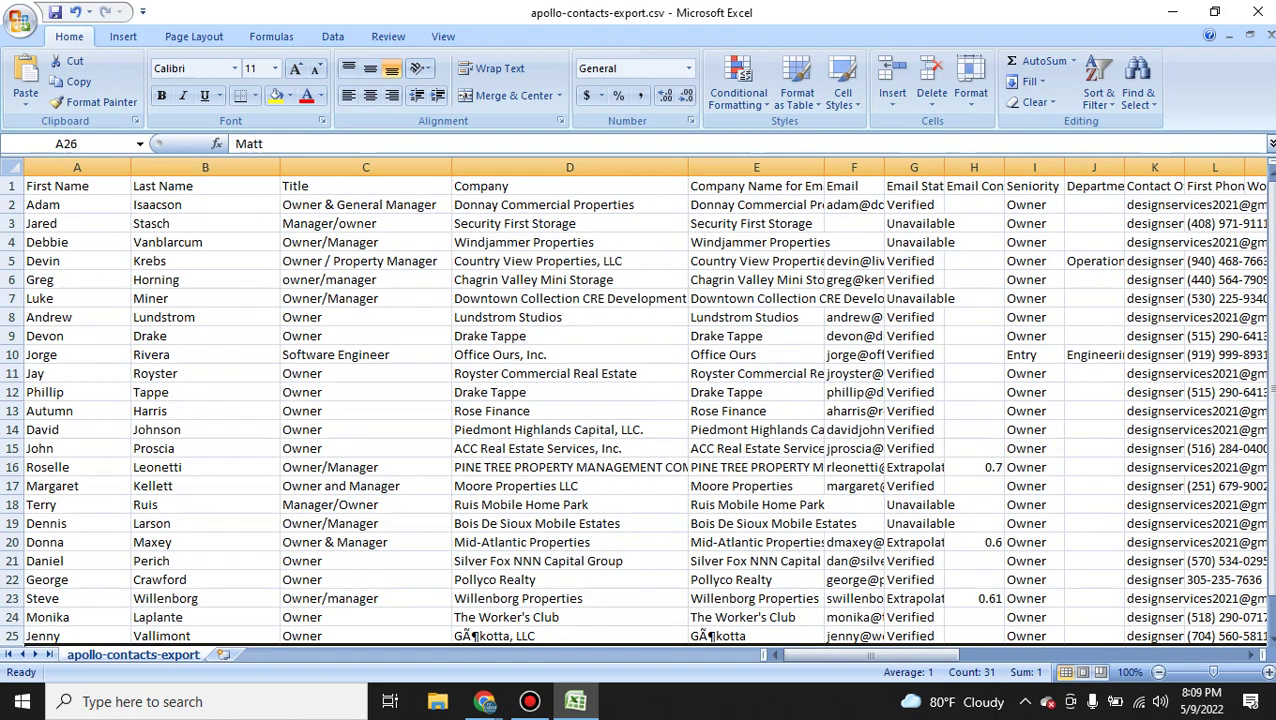
double_click(823, 166)
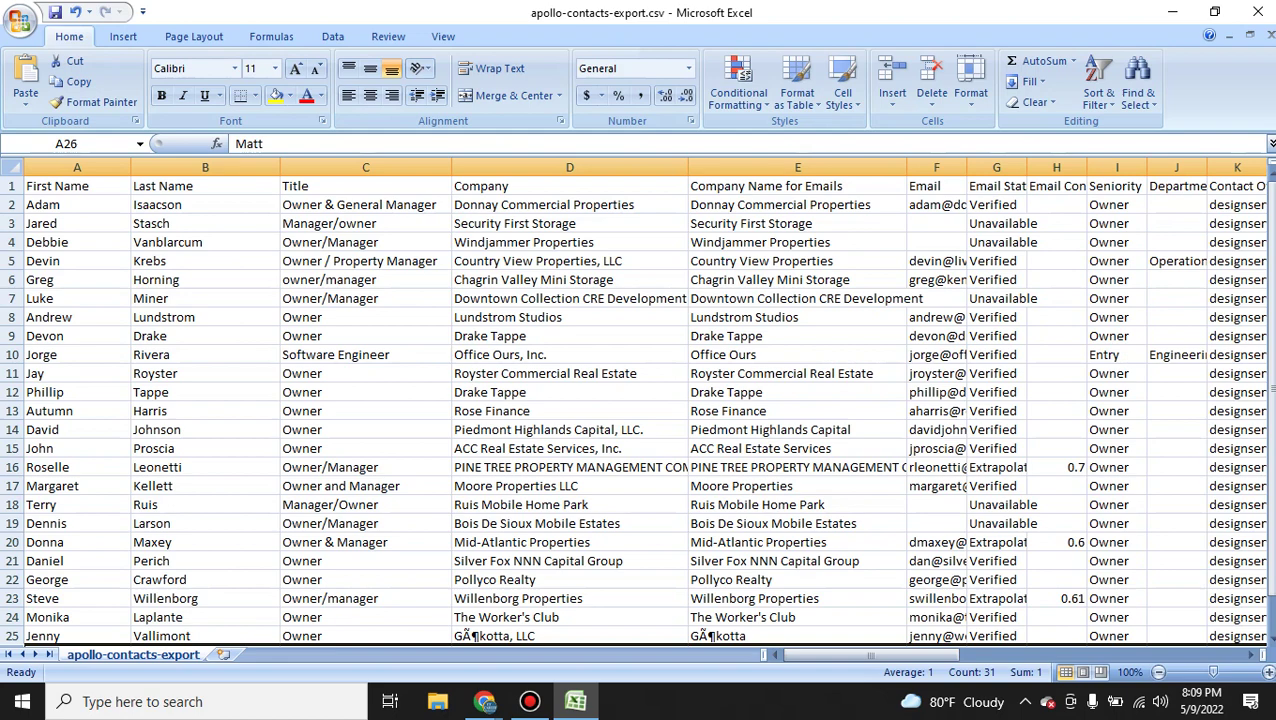
double_click(966, 166)
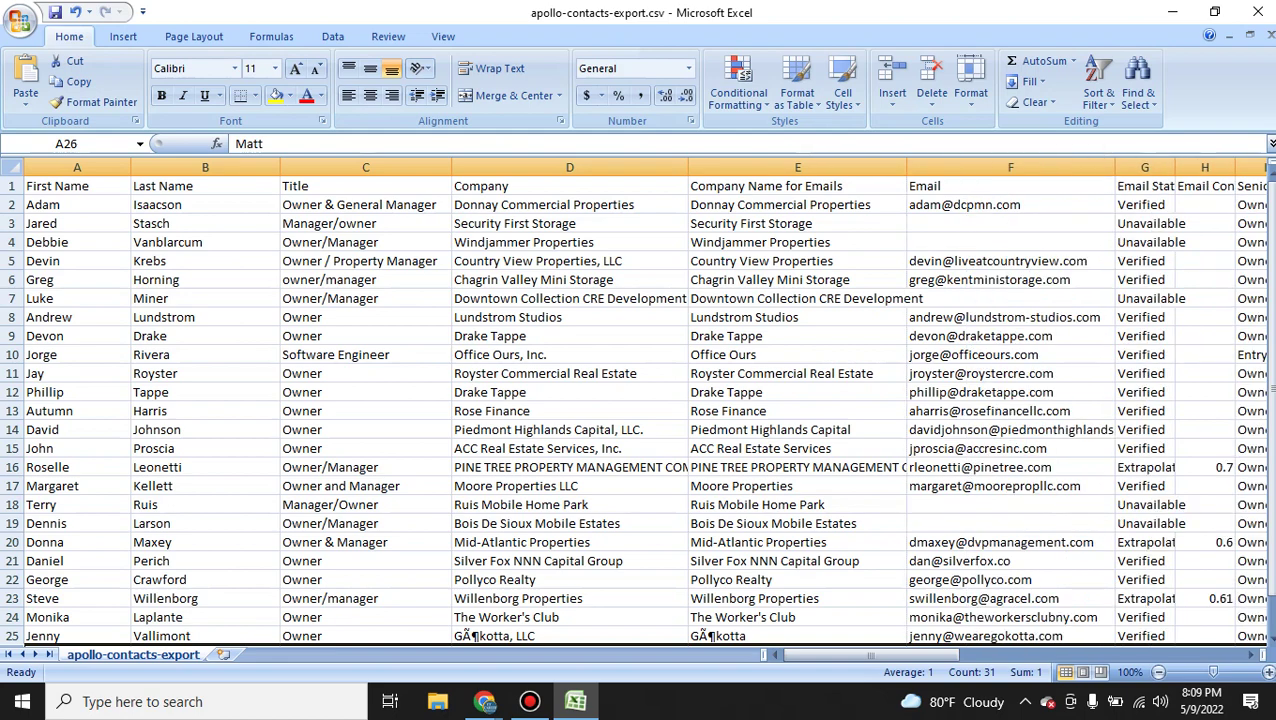
Widen the Contact Owner column, select the column F emails, and return to Apollo.
drag(800, 655, 860, 655)
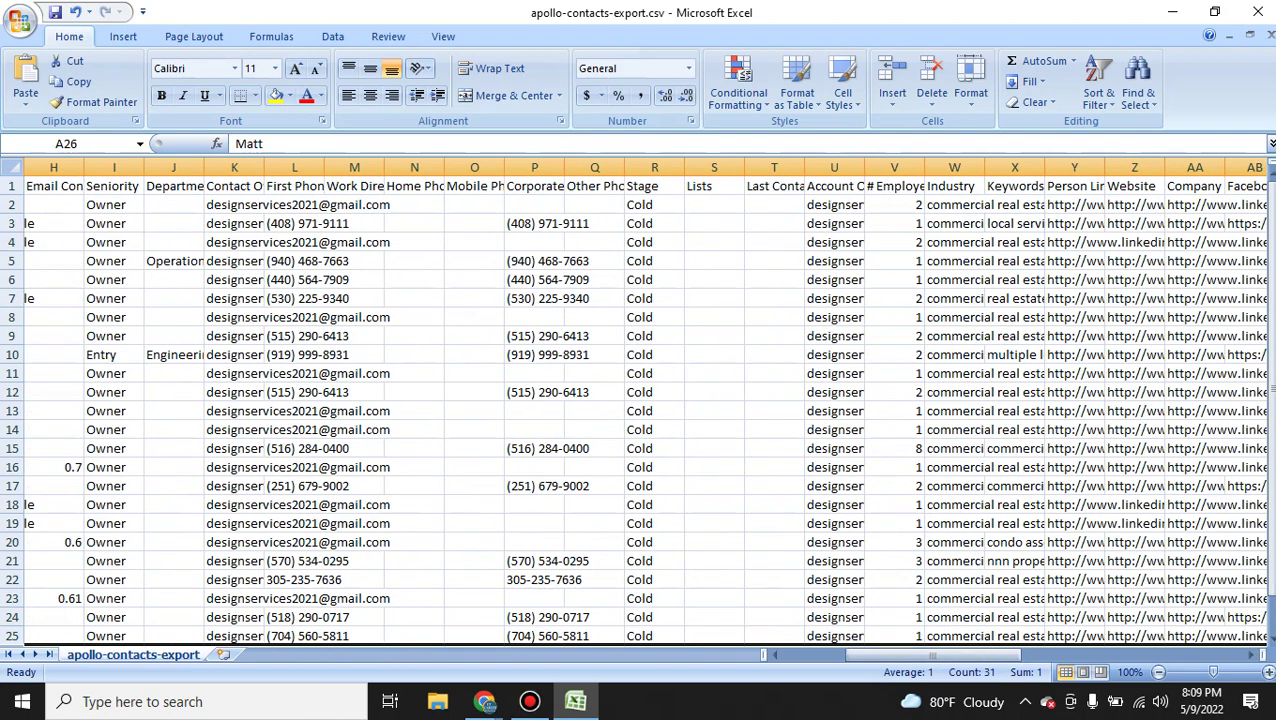
drag(264, 167, 387, 167)
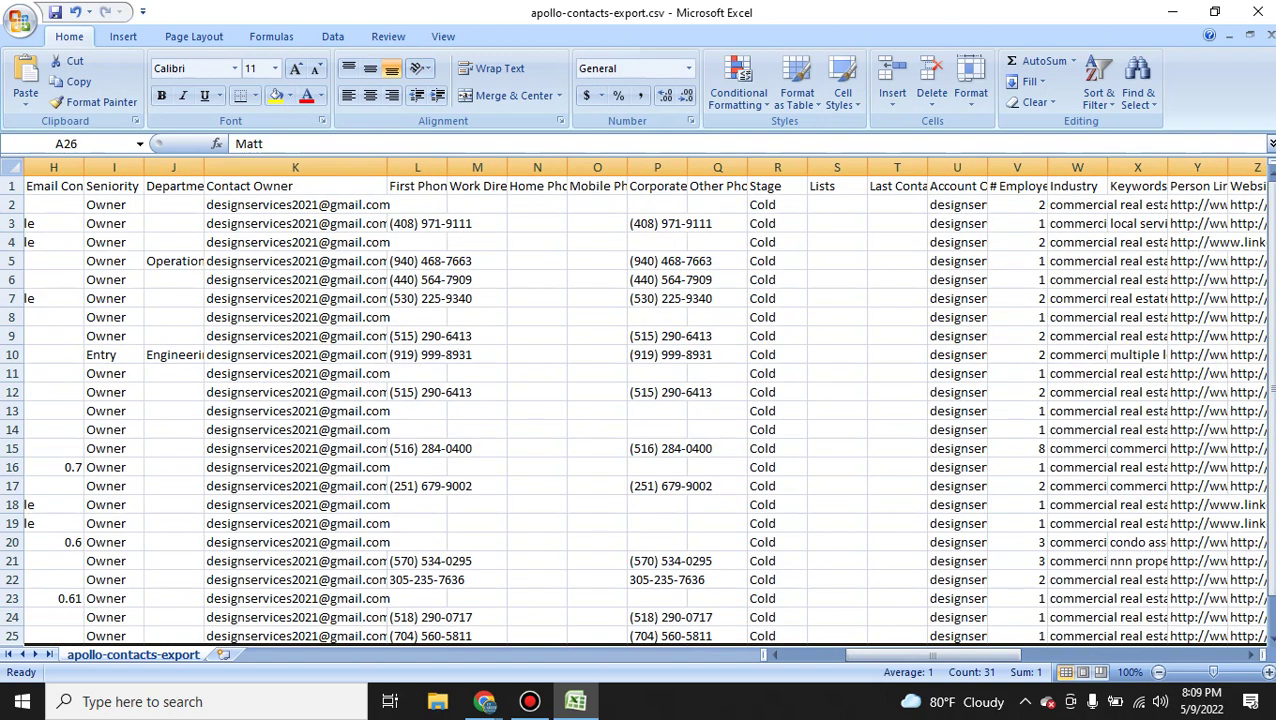
drag(295, 223, 295, 542)
drag(900, 655, 837, 655)
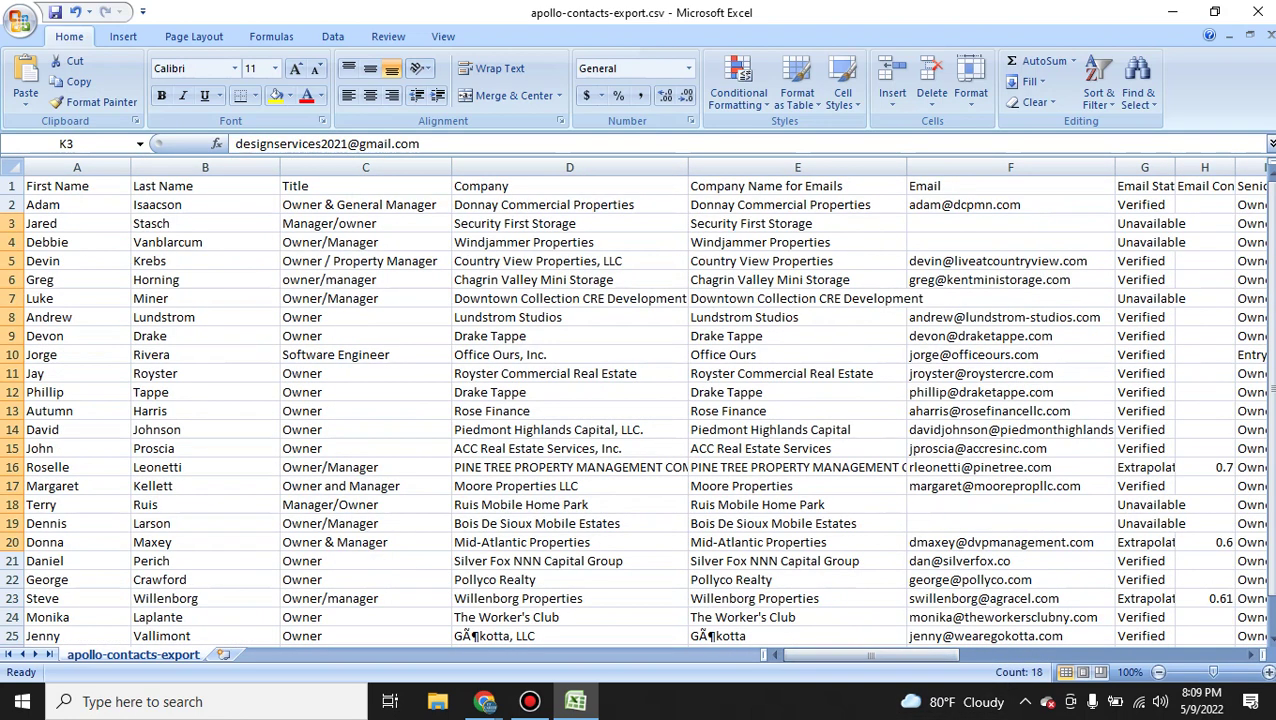
scroll(636, 408, down, 1)
scroll(636, 408, up, 1)
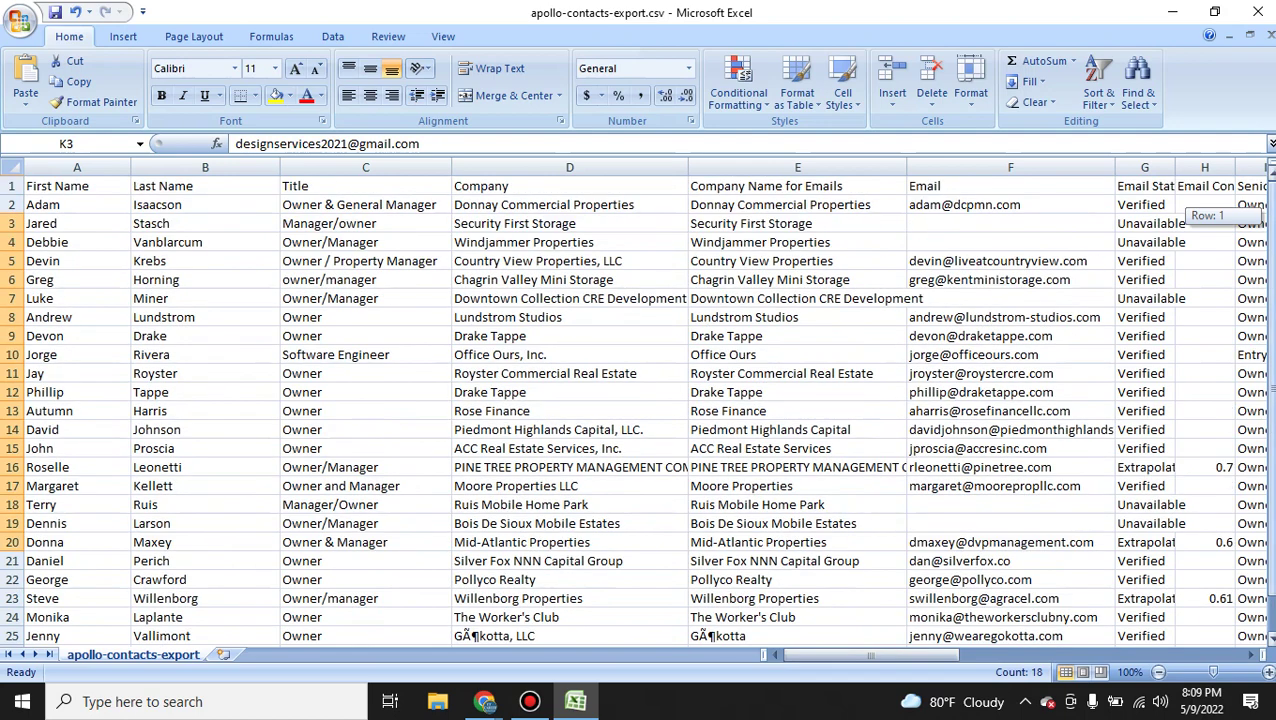
drag(965, 205, 1112, 307)
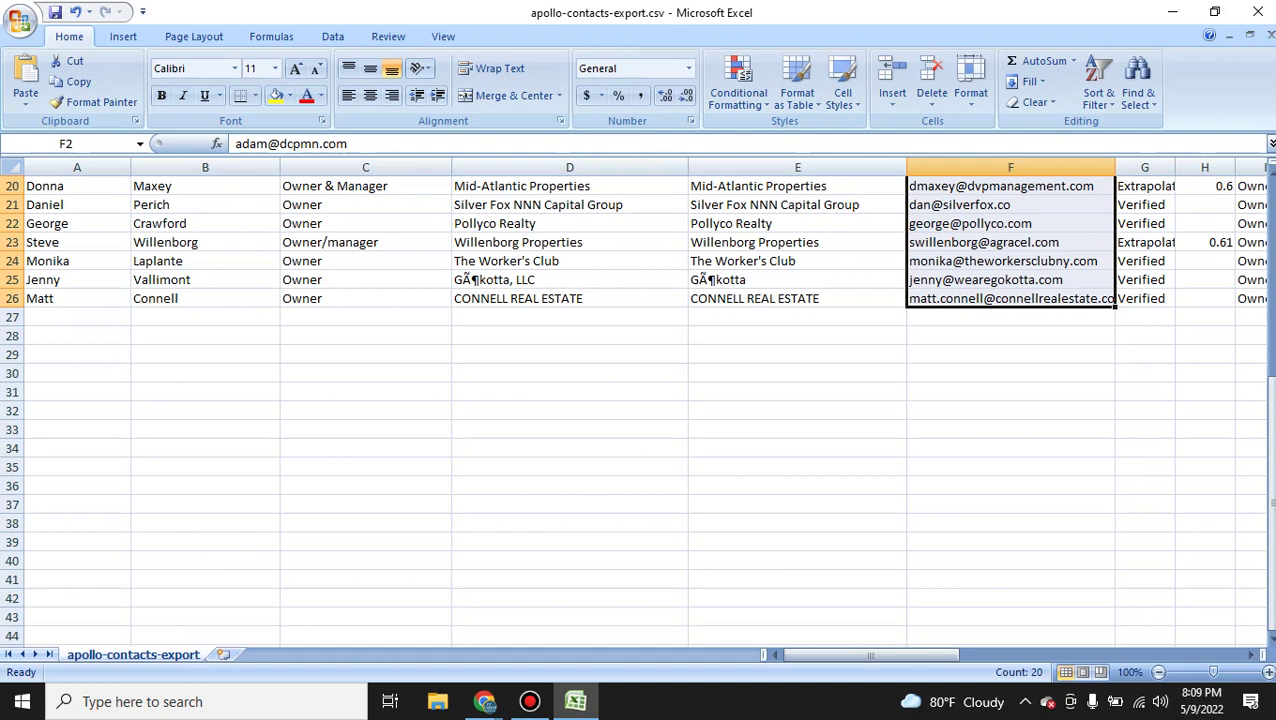
mouse_move(484, 701)
click(372, 590)
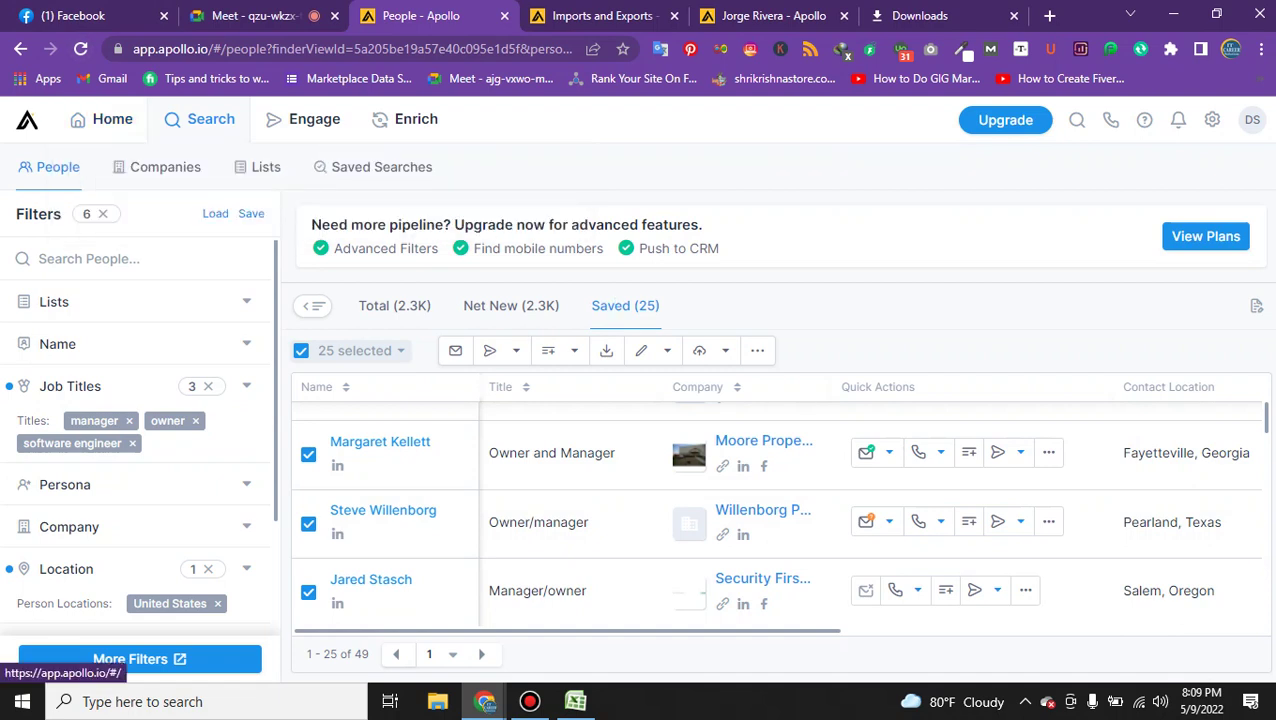
Go via Apollo's Home page back to Search > People, now showing 49 saved.
click(27, 119)
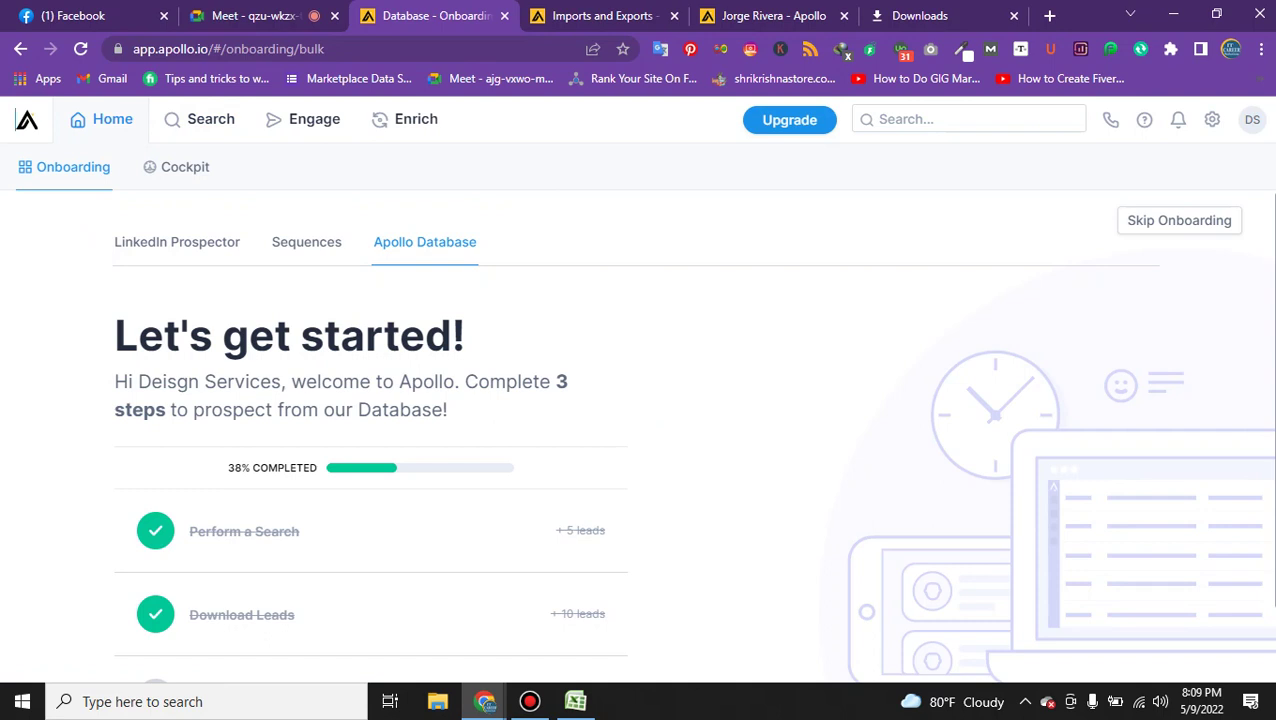
mouse_move(200, 119)
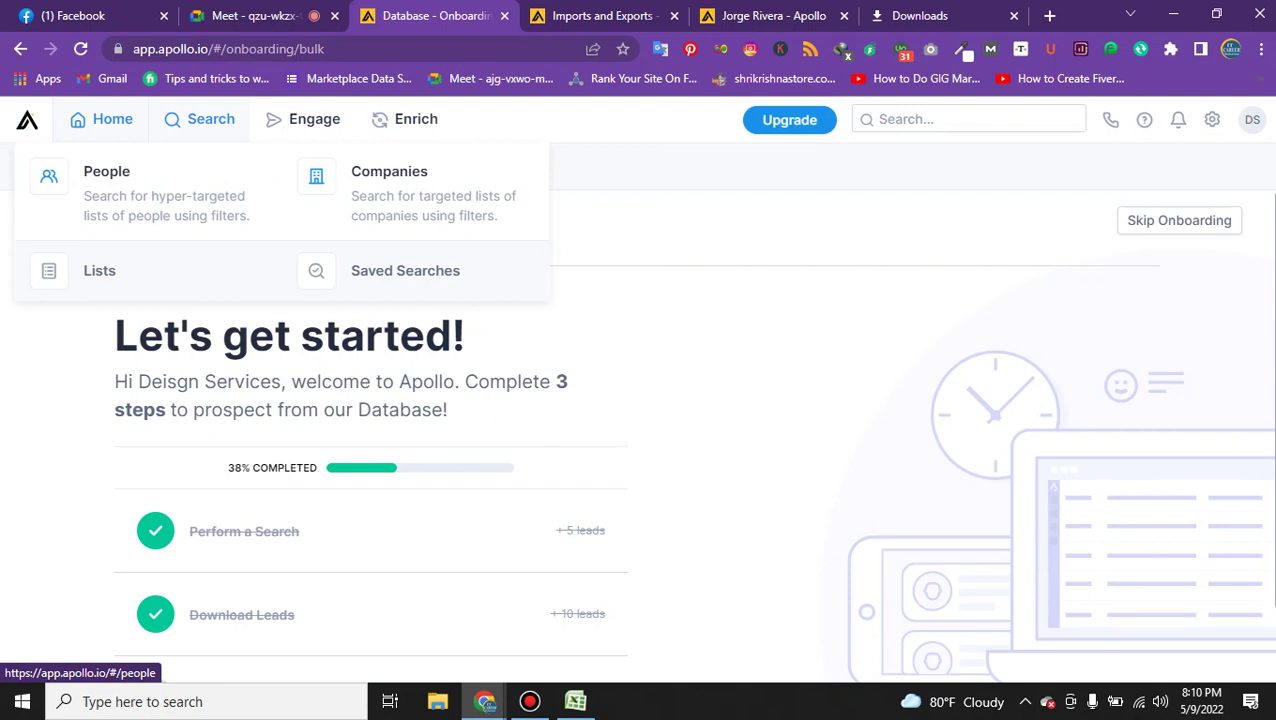
click(150, 190)
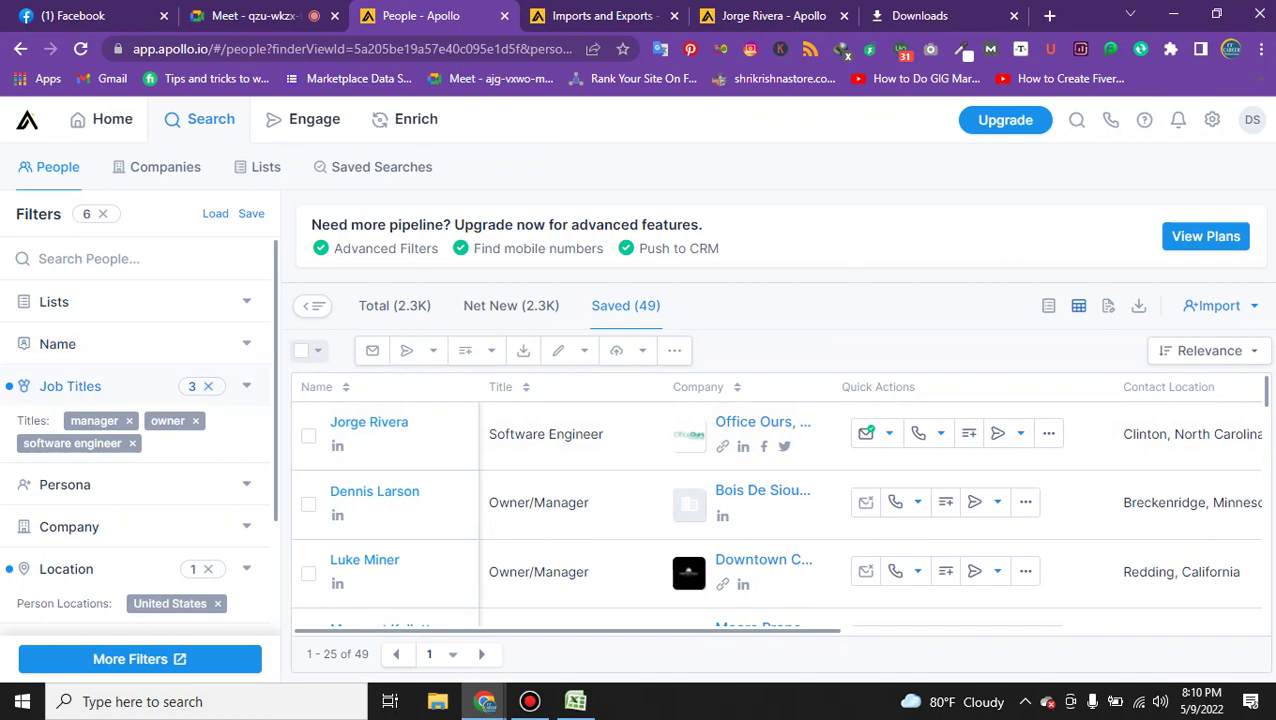
Clear the job title, United States, 1-10 employees and commercial real estate filters.
click(208, 386)
click(70, 386)
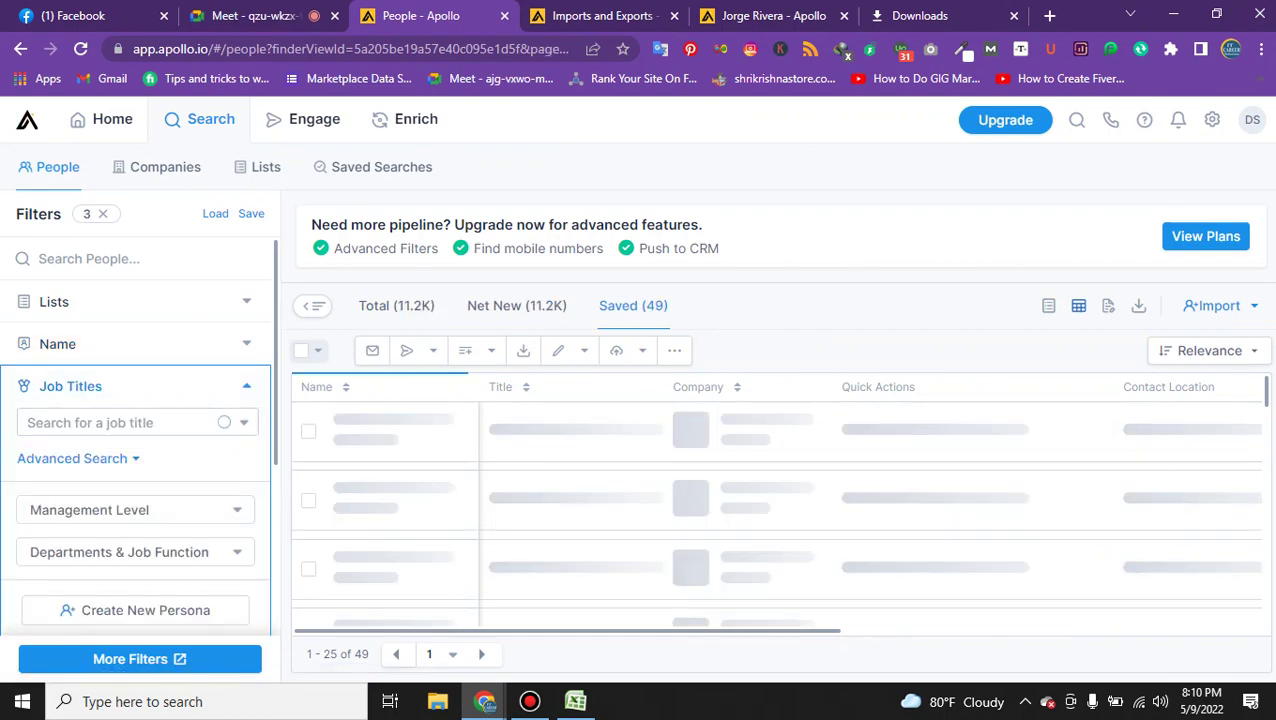
scroll(139, 430, down, 4)
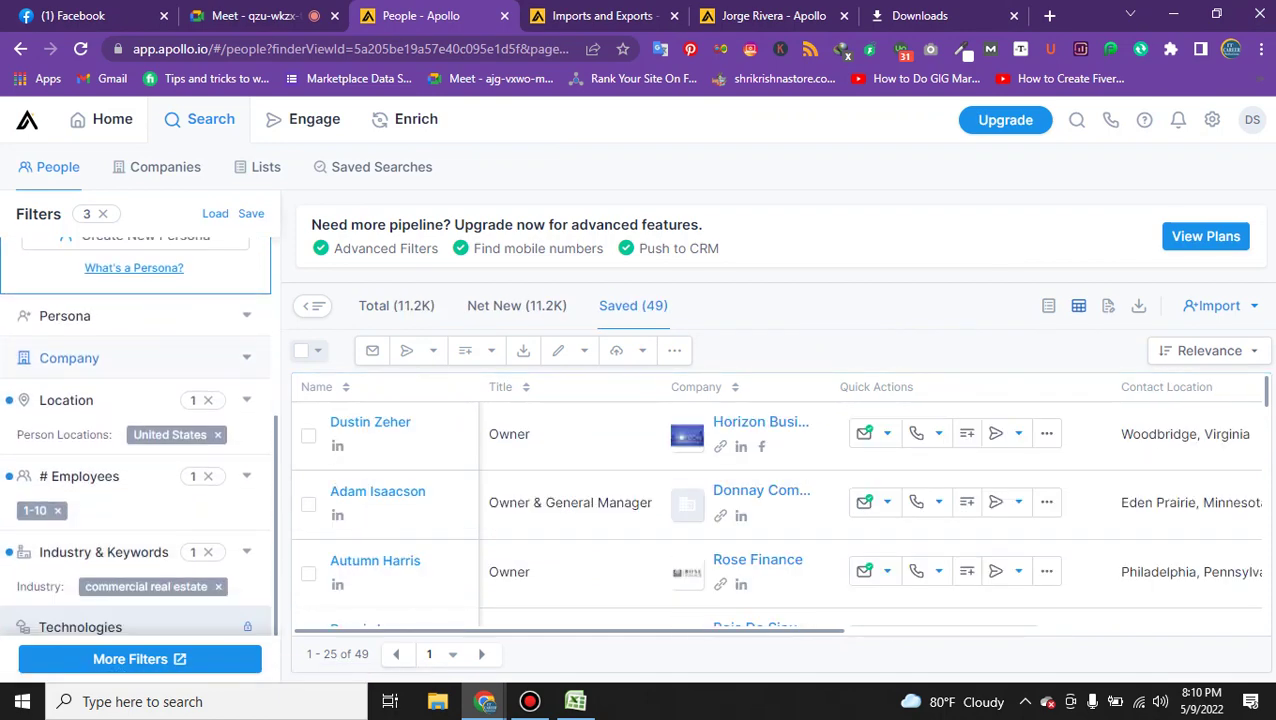
click(208, 400)
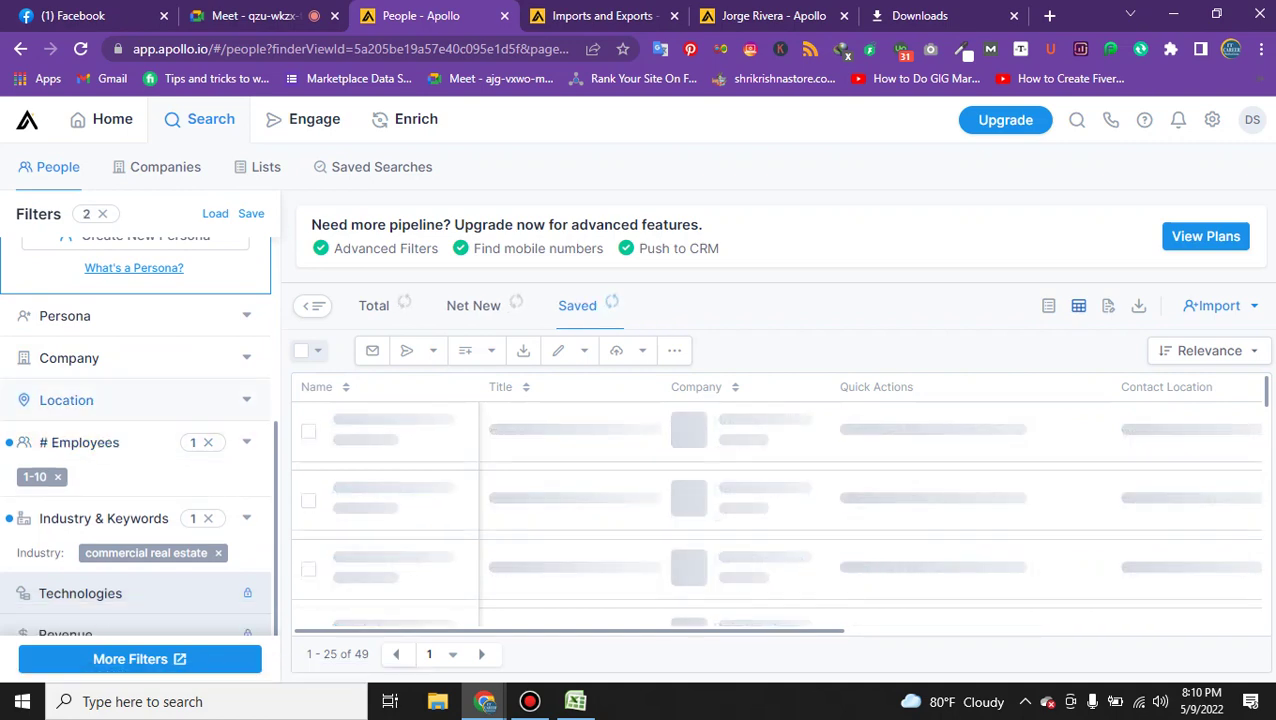
click(208, 442)
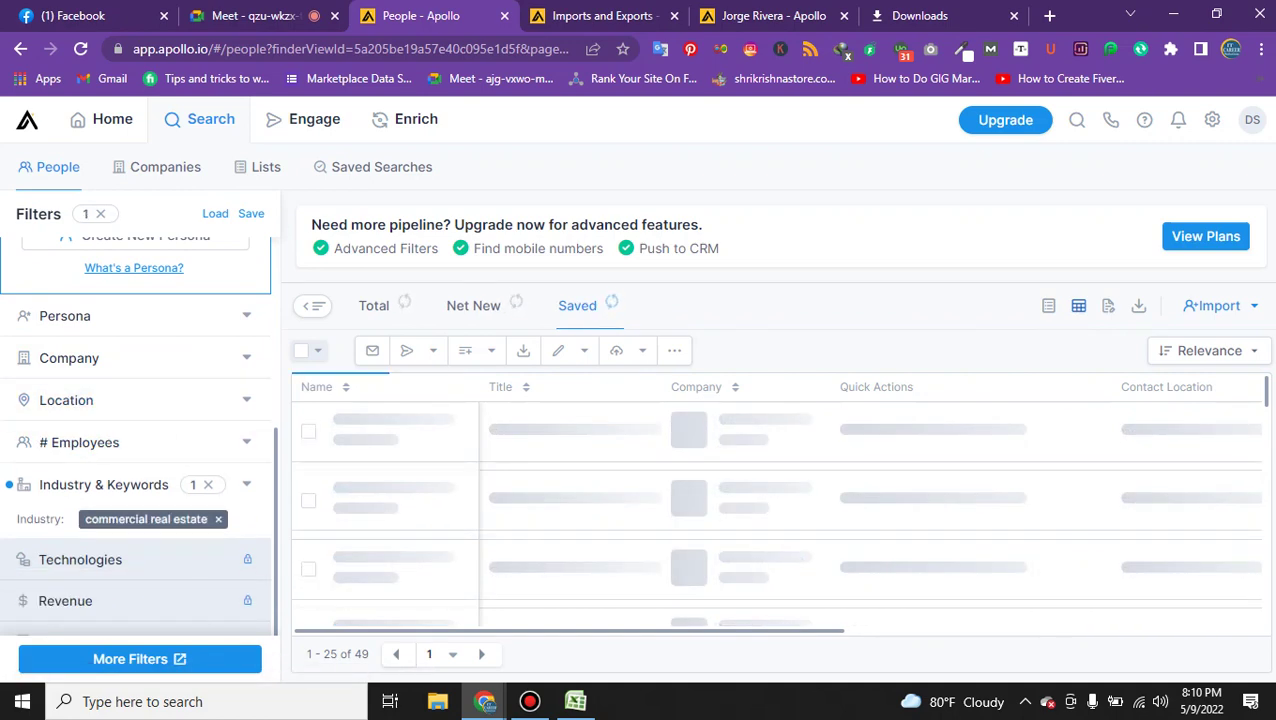
click(208, 484)
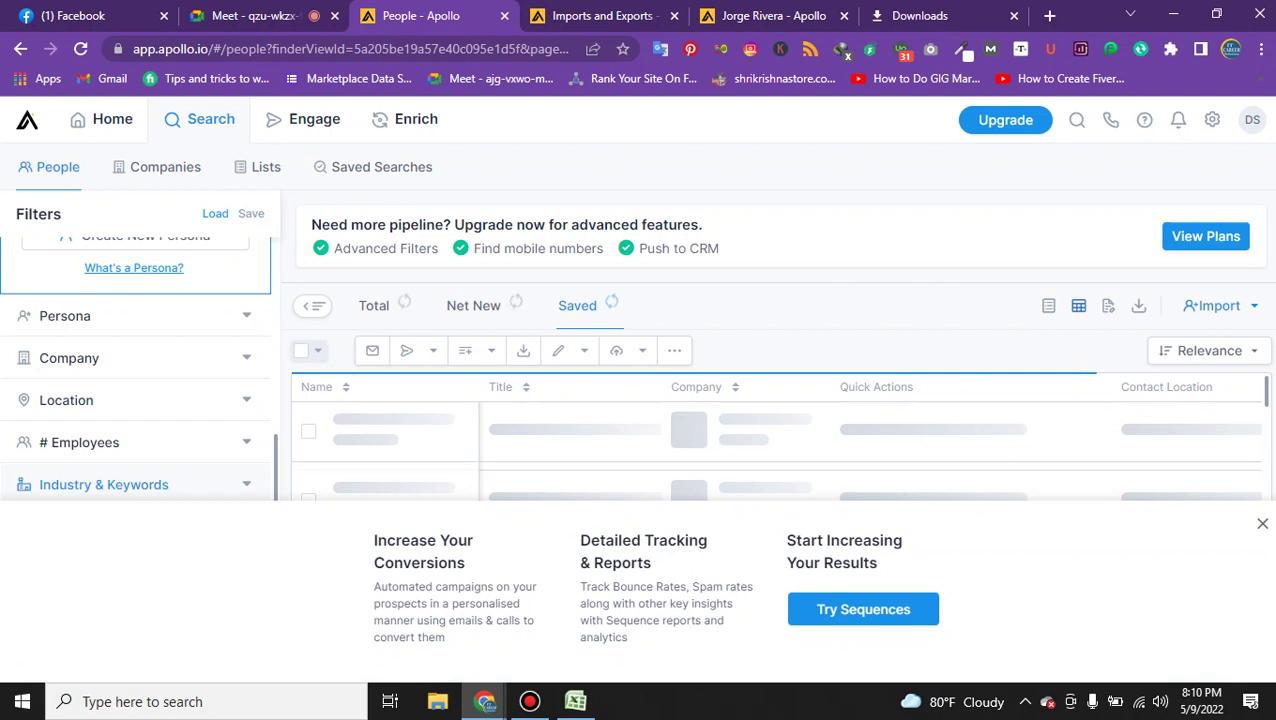
click(1261, 522)
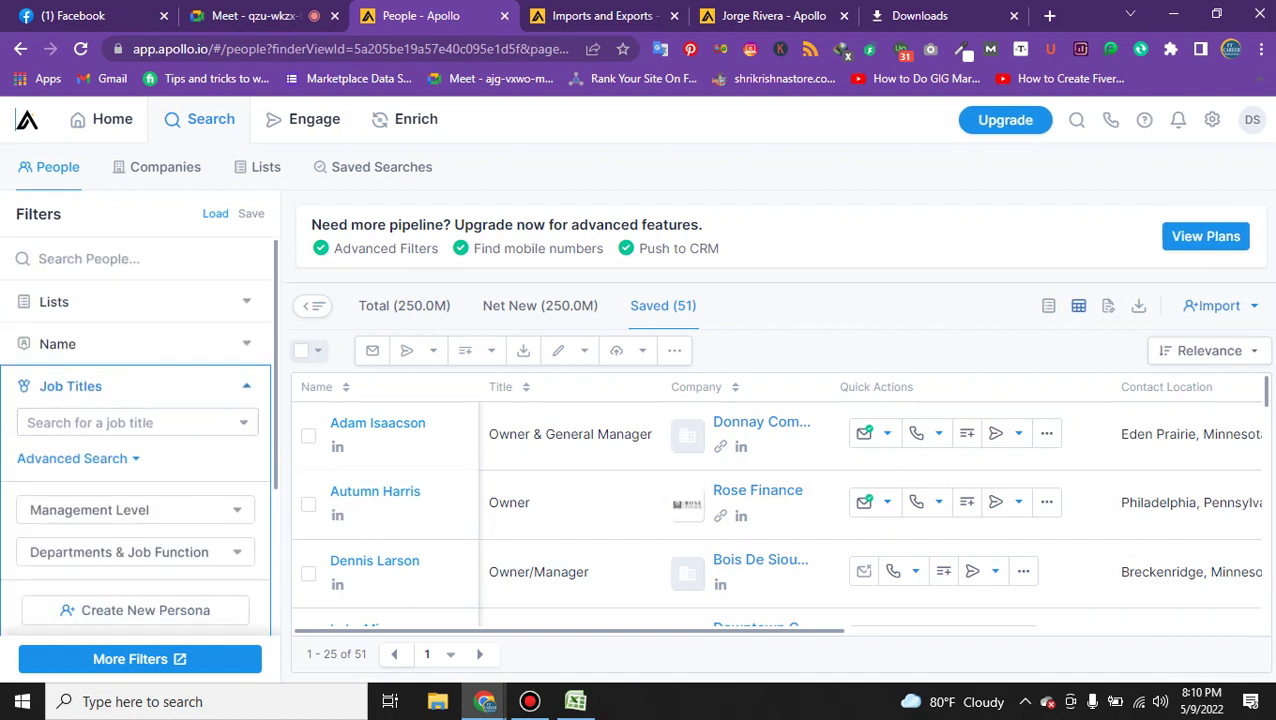
Filter people by job title 'owner' and the Owner management level.
click(90, 422)
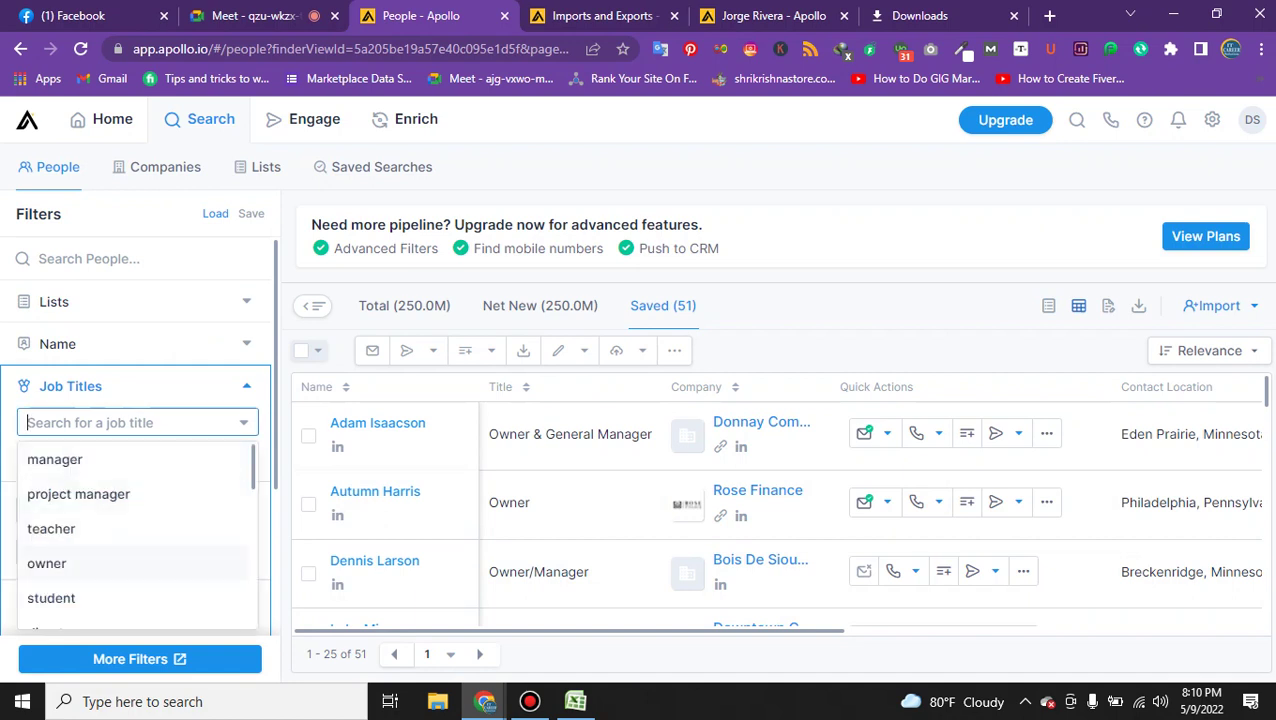
click(46, 563)
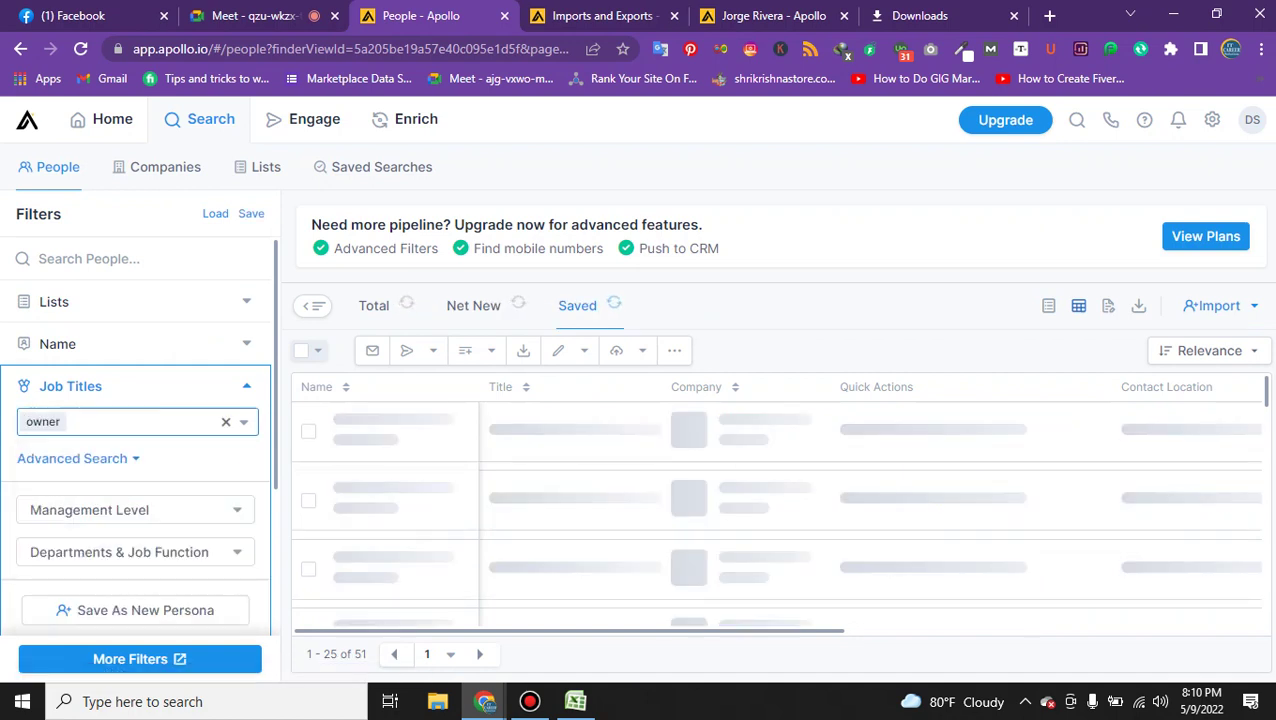
click(91, 510)
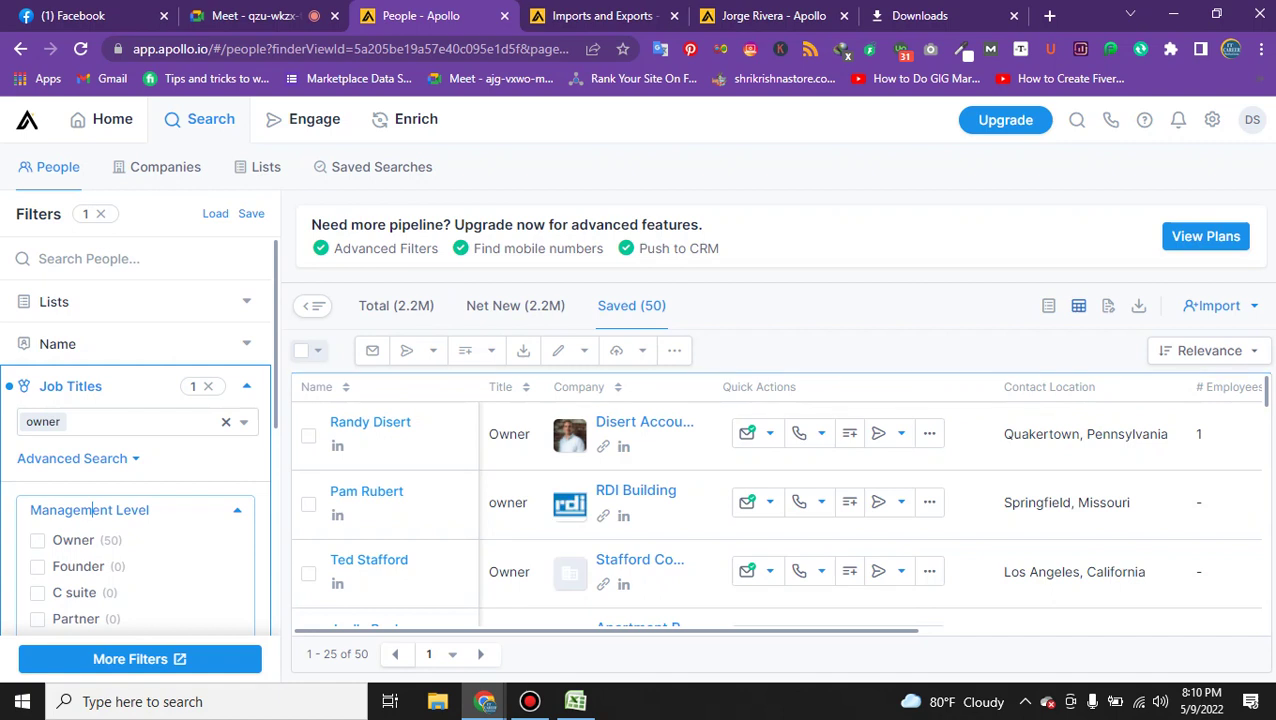
scroll(92, 374, down, 2)
scroll(92, 374, down, 1)
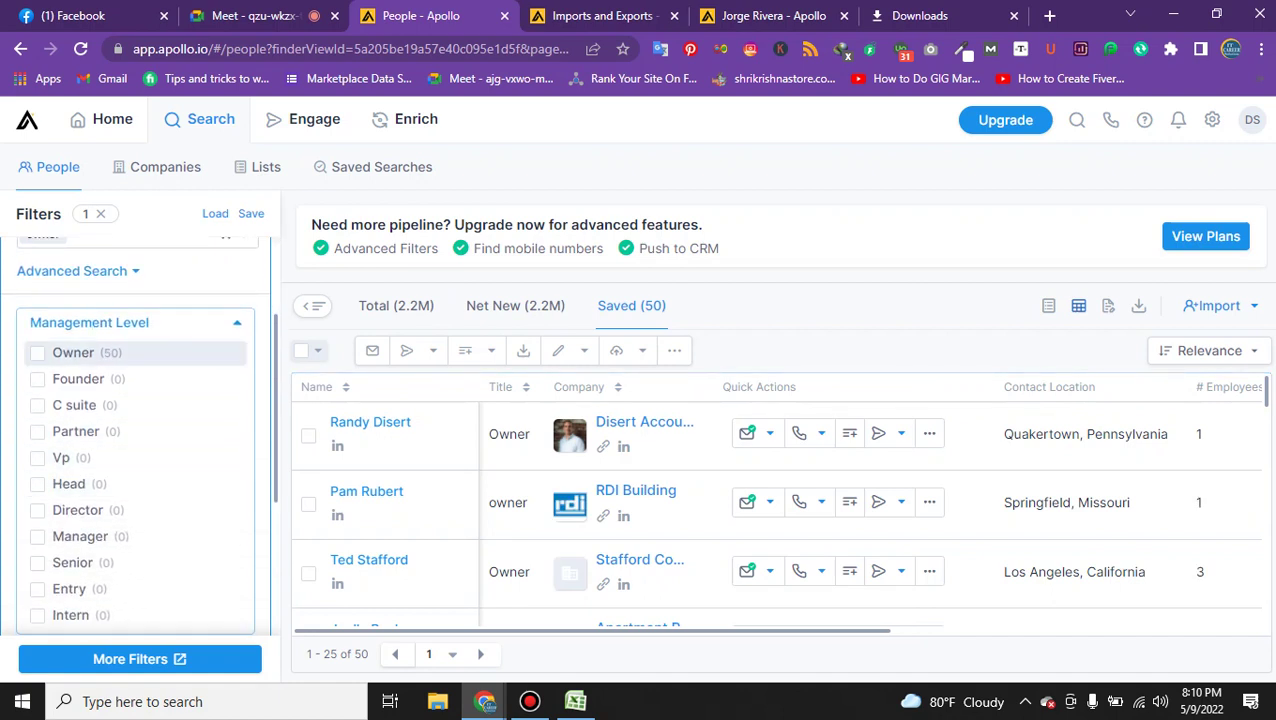
key(Down)
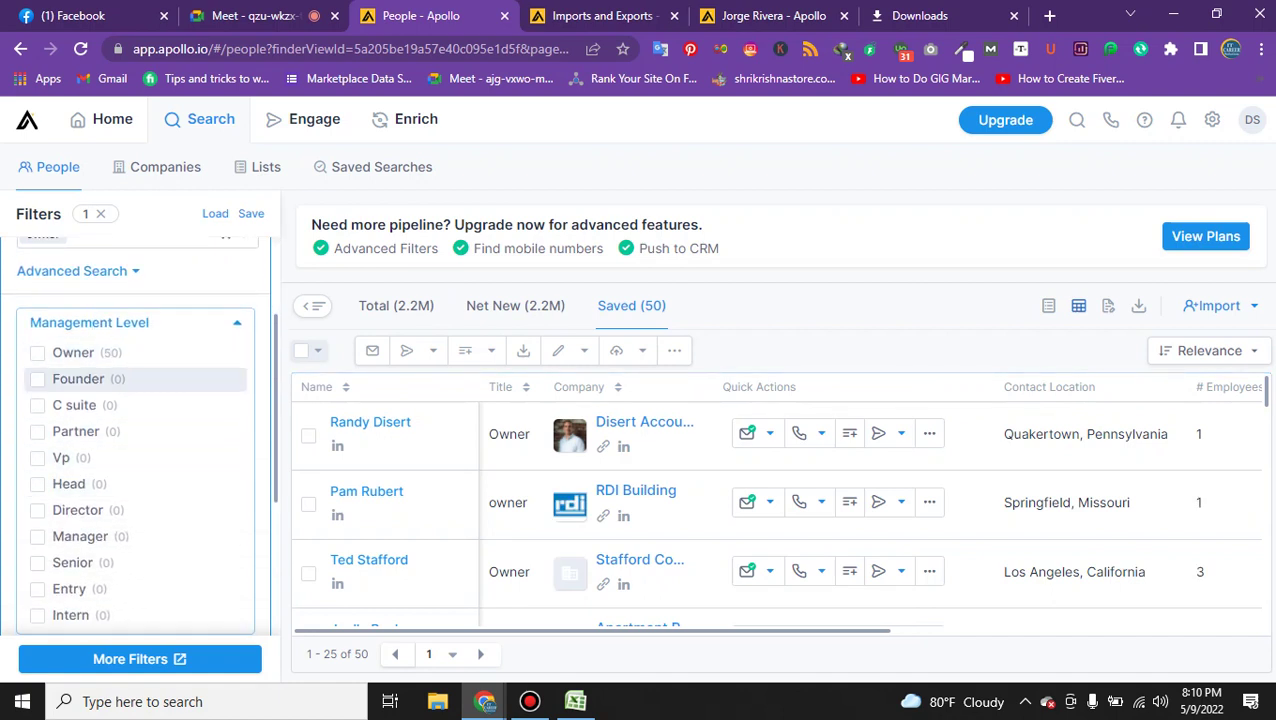
key(Down)
key(Down)
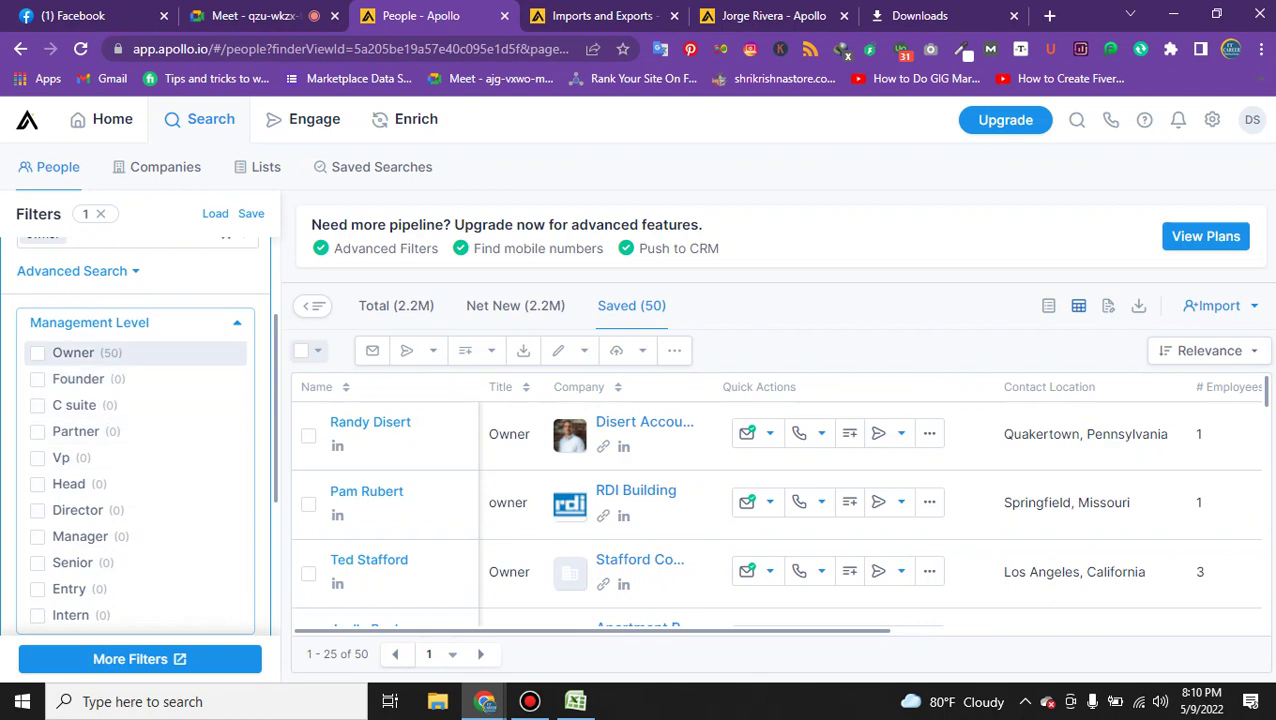
click(55, 352)
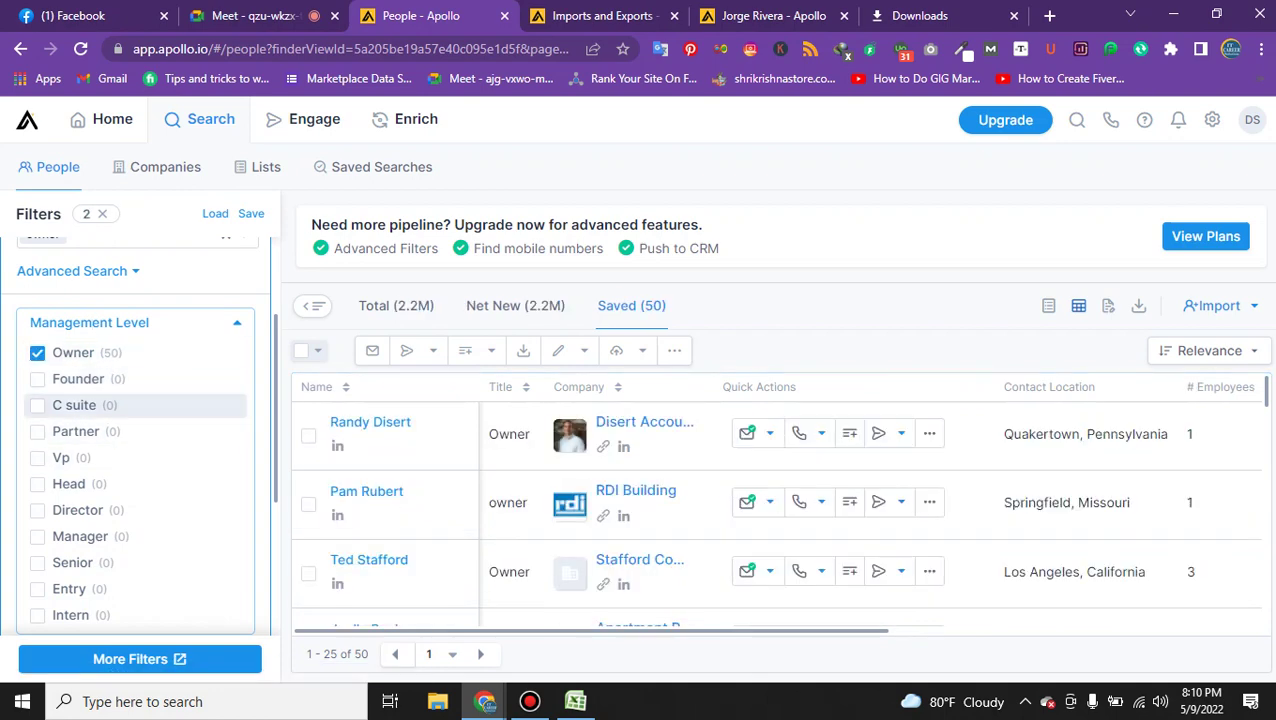
In More Filters, set the contact location to United States.
click(130, 659)
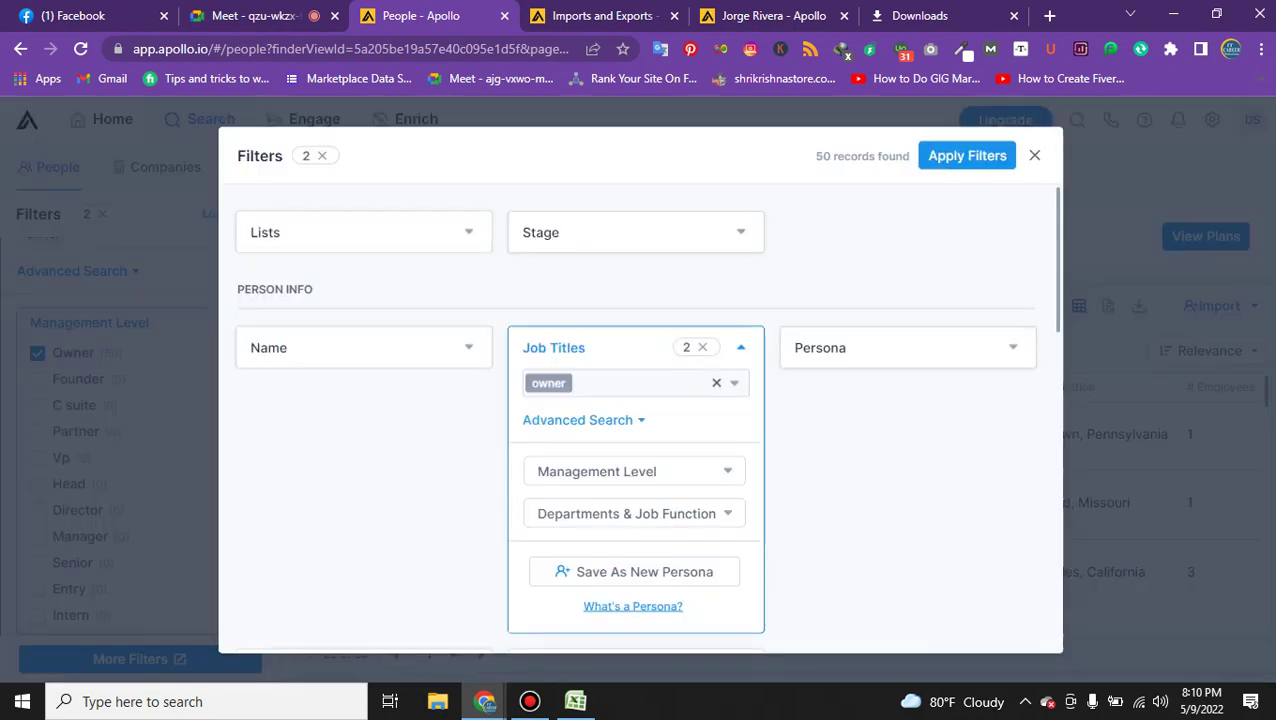
scroll(630, 400, down, 4)
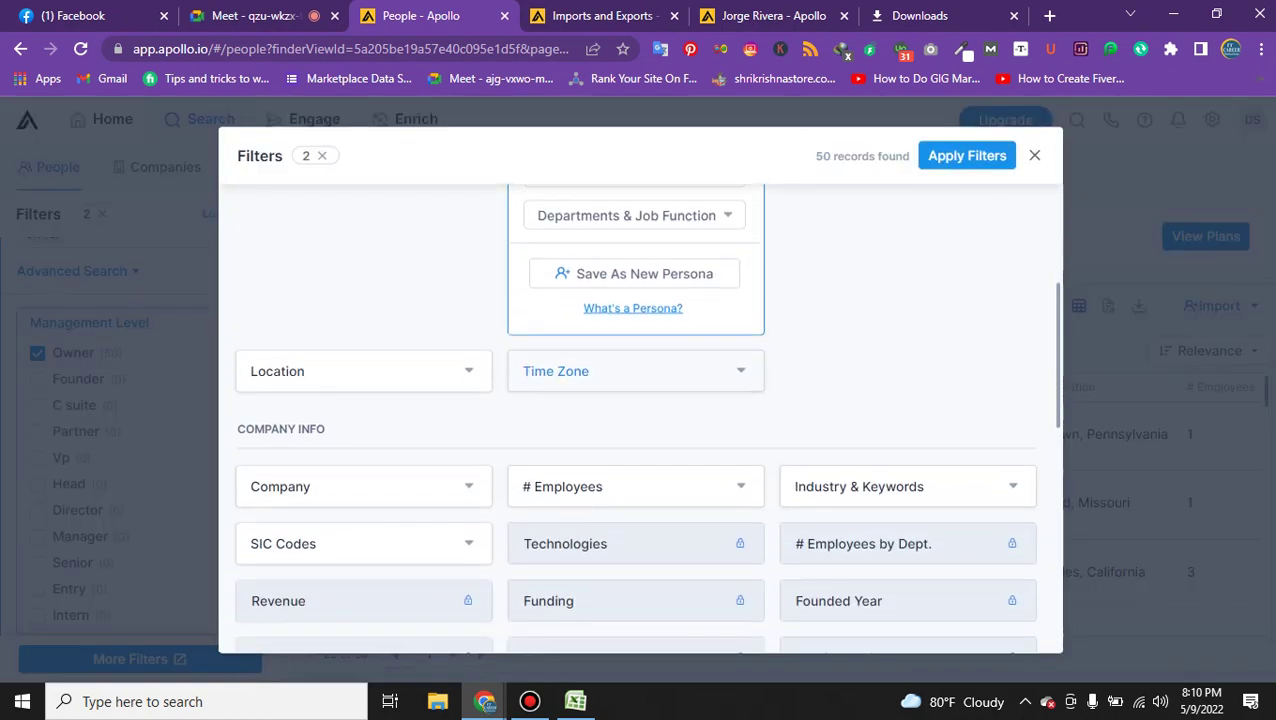
click(296, 294)
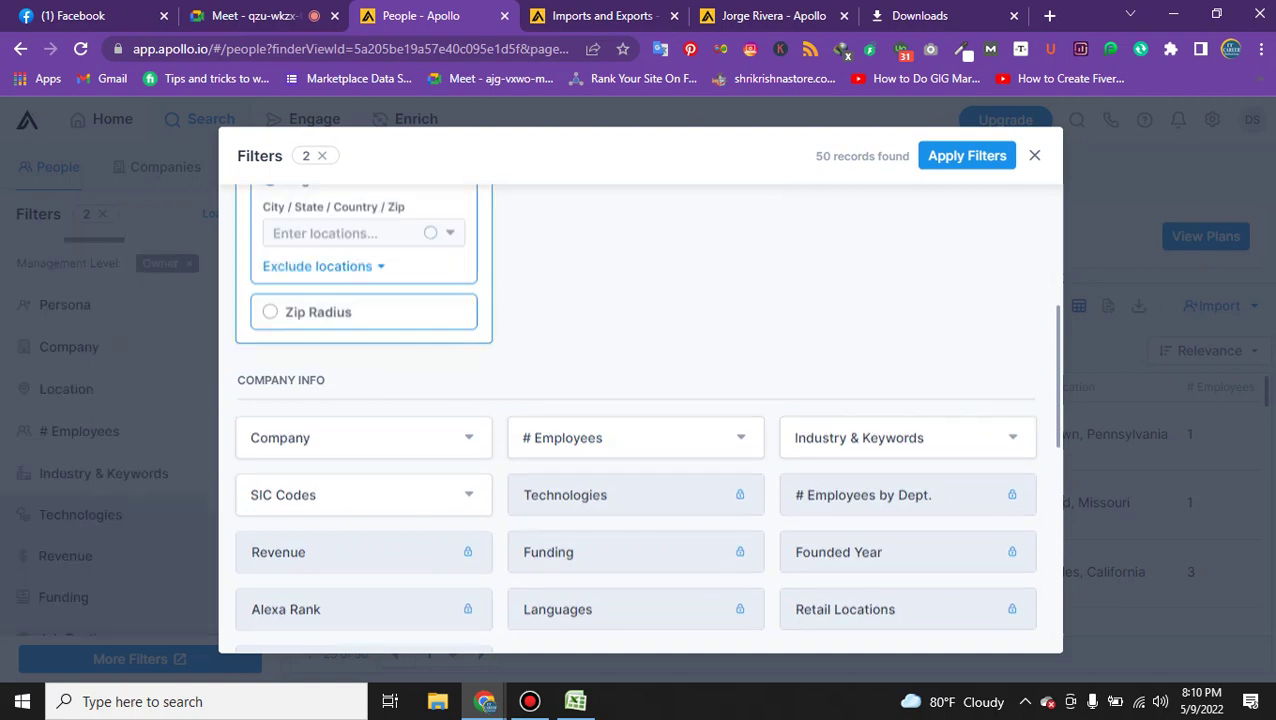
scroll(647, 416, up, 2)
click(355, 421)
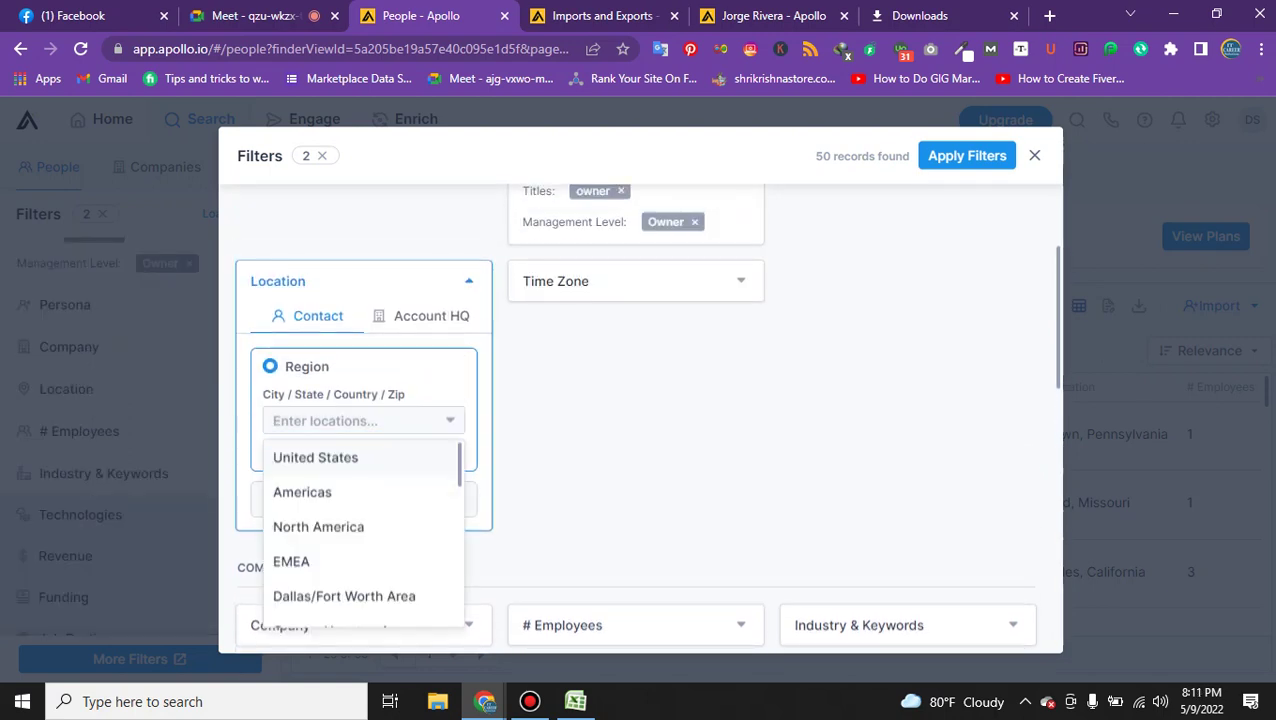
key(Return)
scroll(634, 416, down, 3)
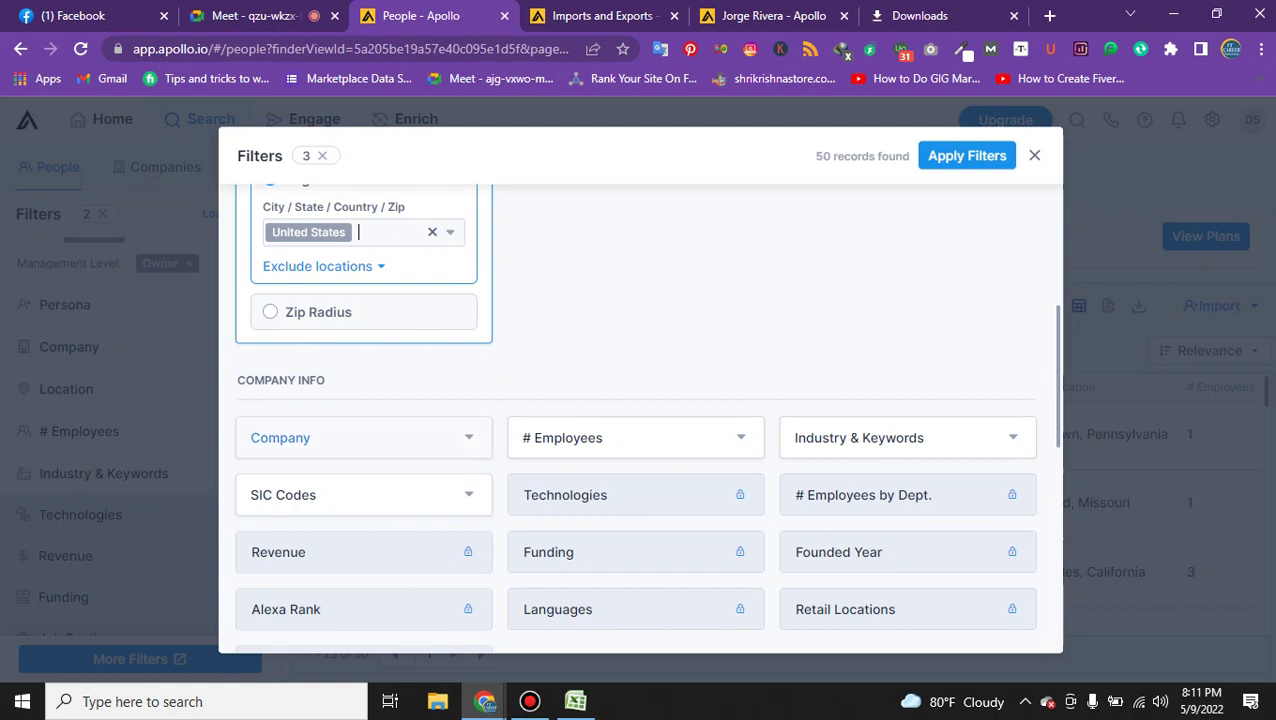
Add accounting and automotive as Industry filters.
click(302, 437)
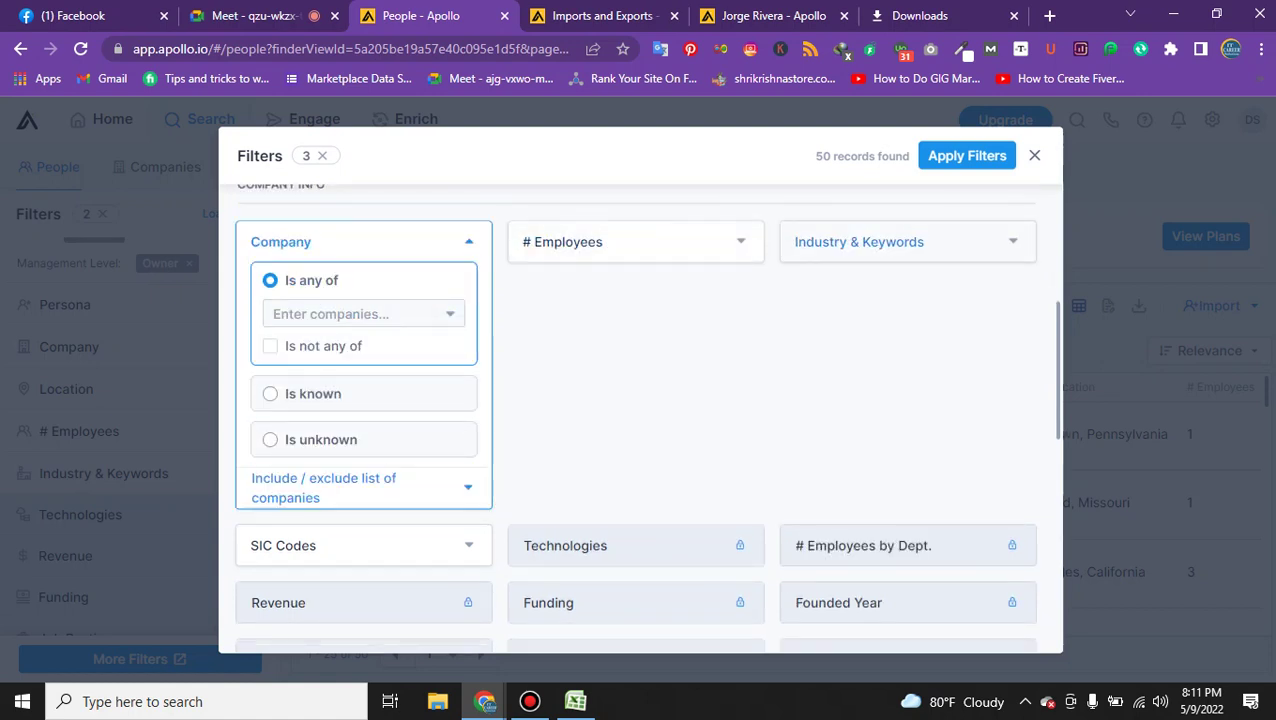
click(841, 241)
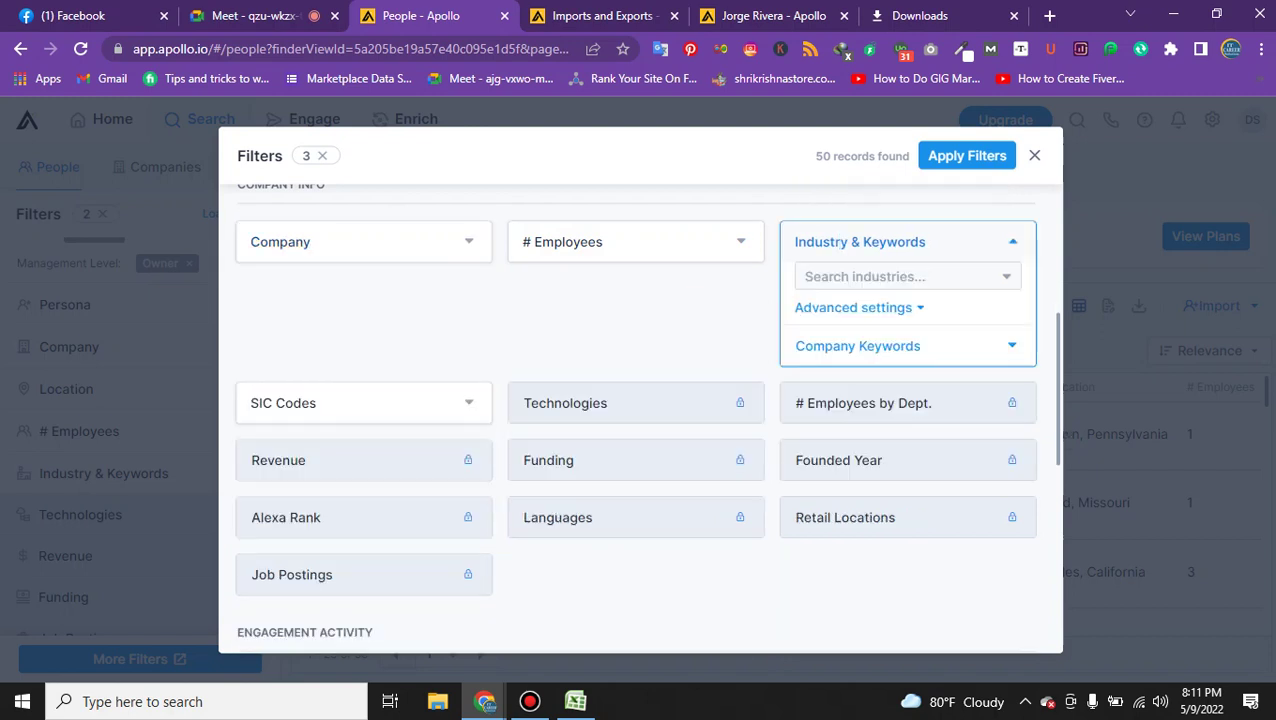
click(865, 276)
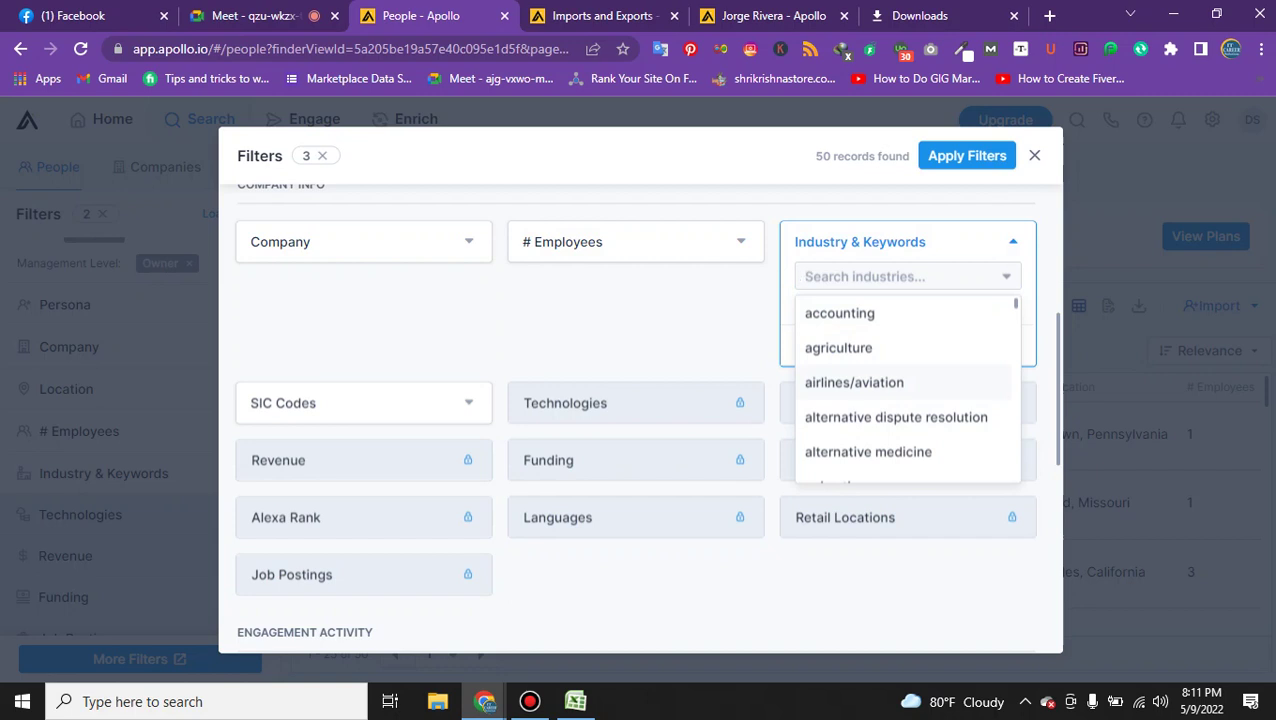
text(re)
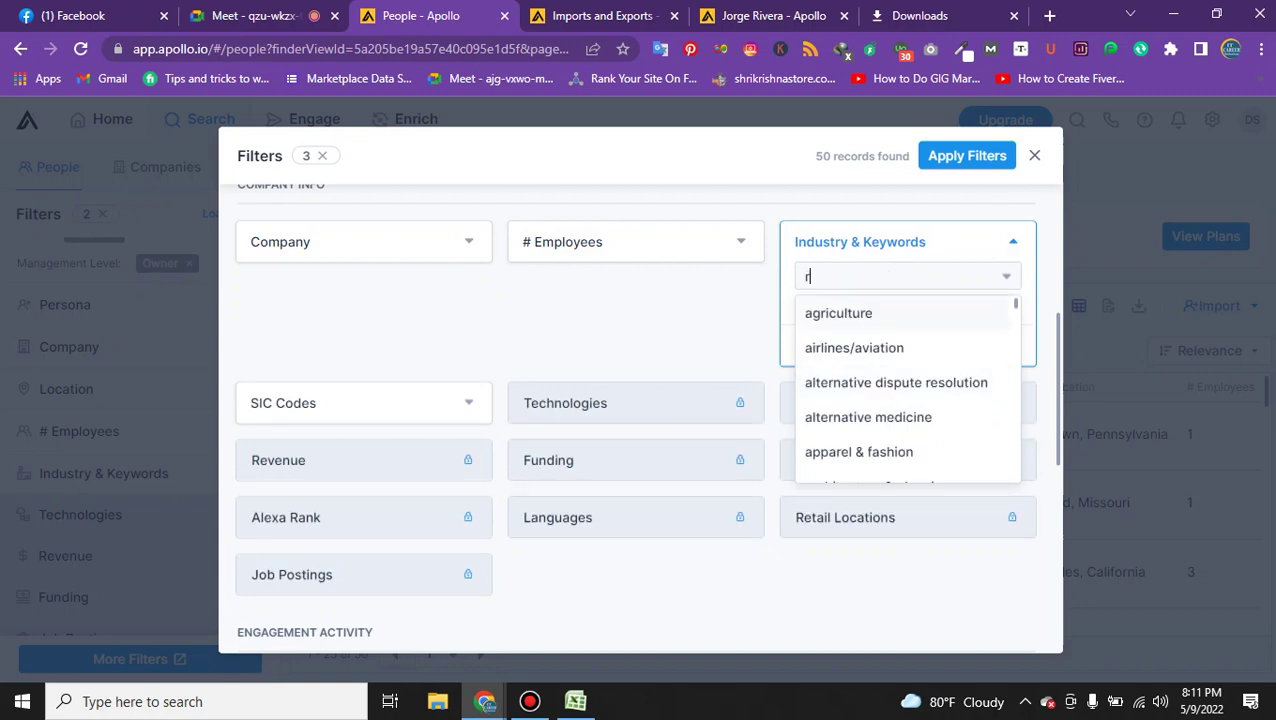
key(BackSpace)
key(BackSpace)
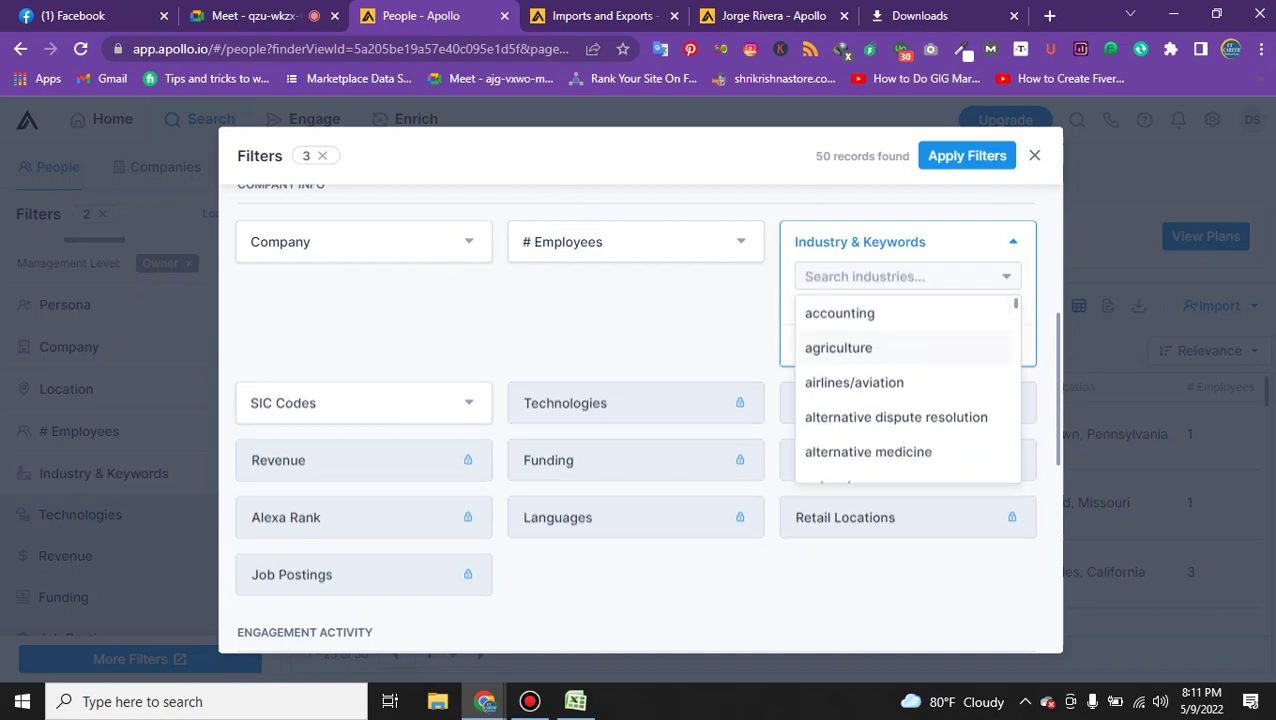
key(Return)
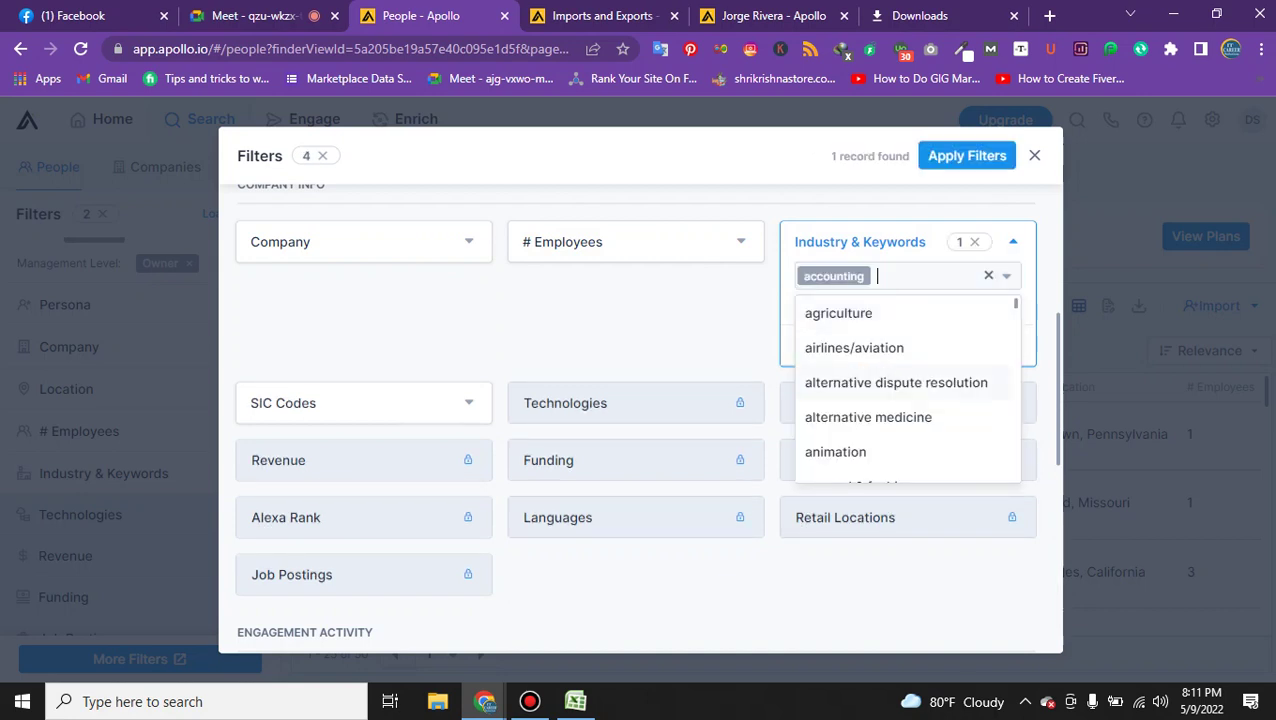
scroll(900, 390, down, 3)
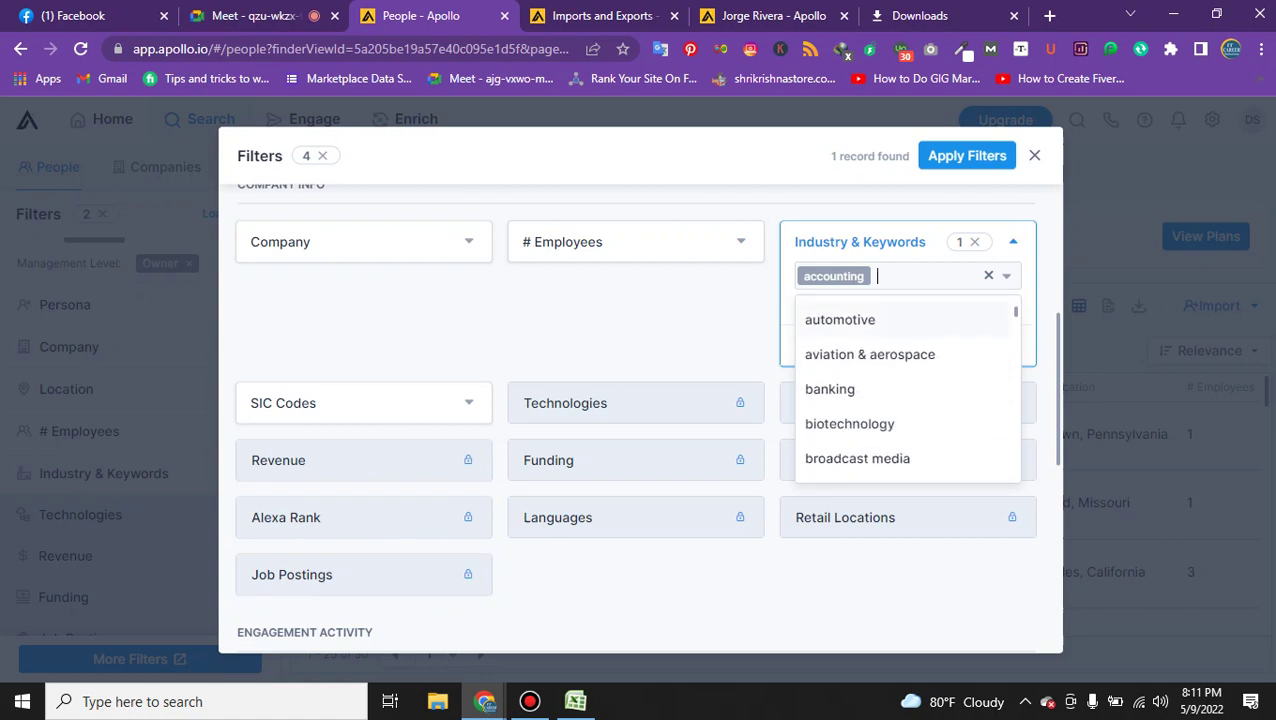
scroll(900, 390, up, 2)
key(Return)
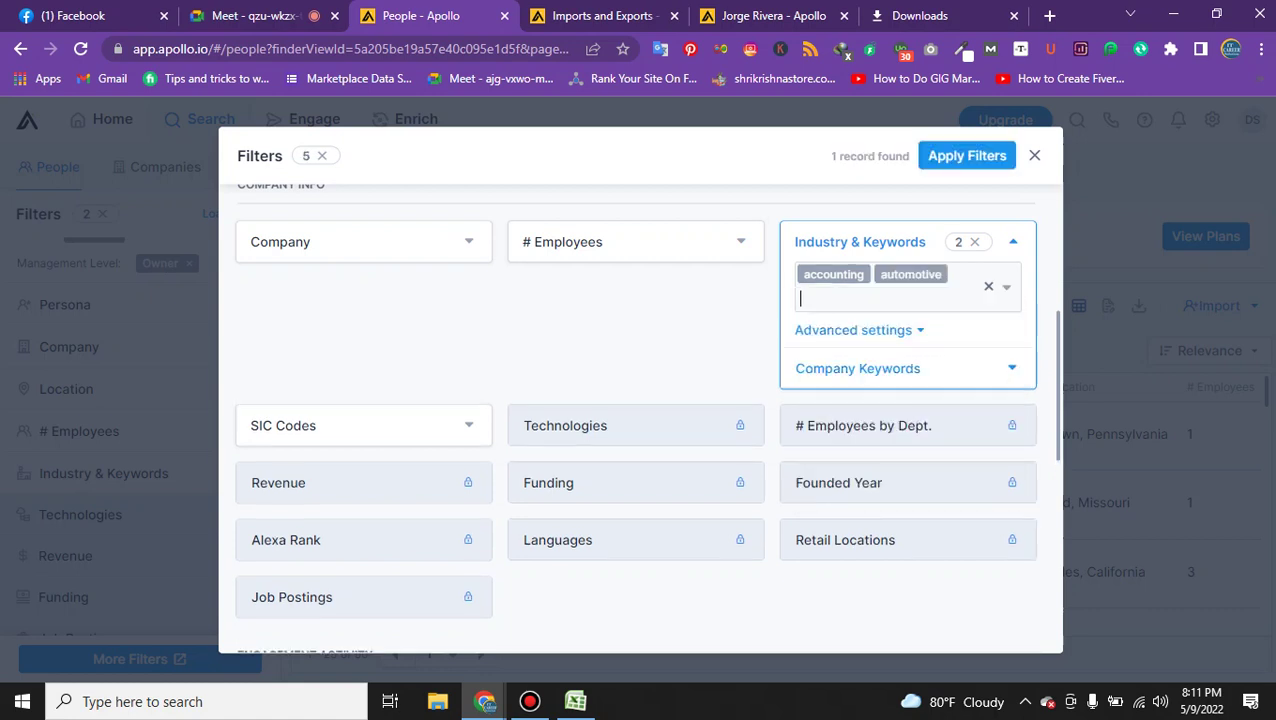
Add animation as an industry, after adding and removing capital markets.
key(Down)
scroll(906, 410, down, 1)
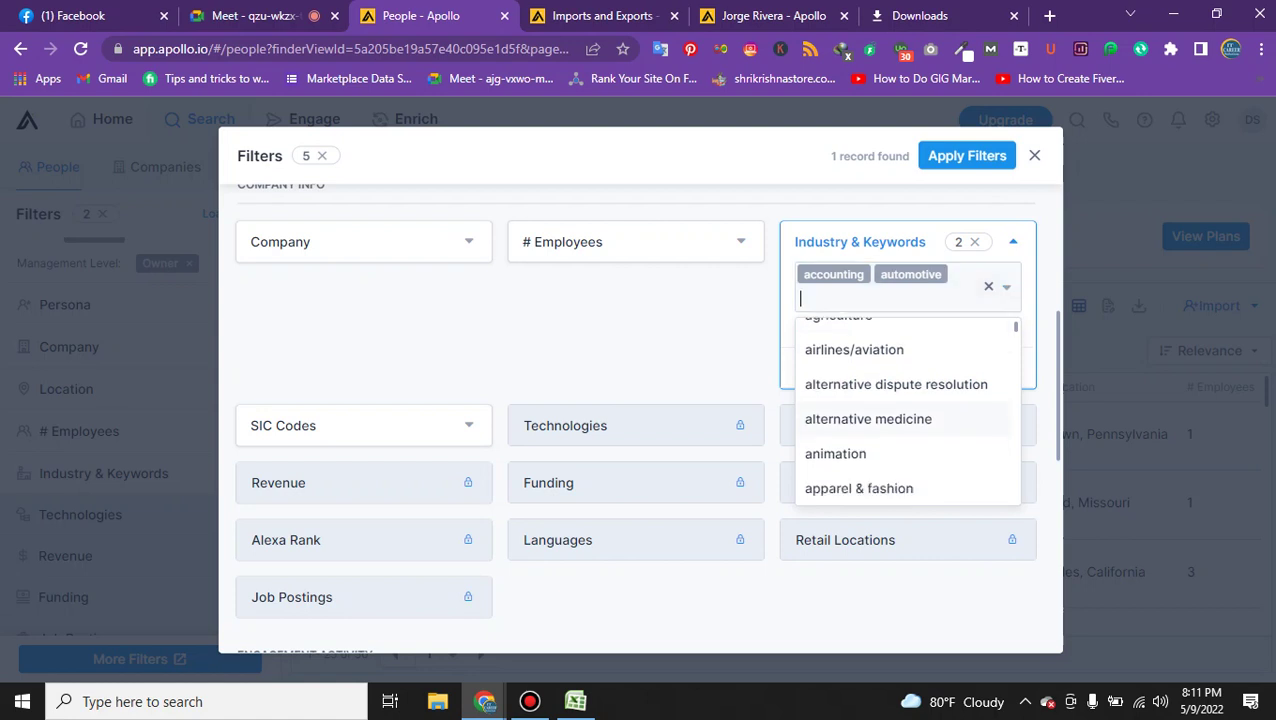
scroll(906, 410, down, 3)
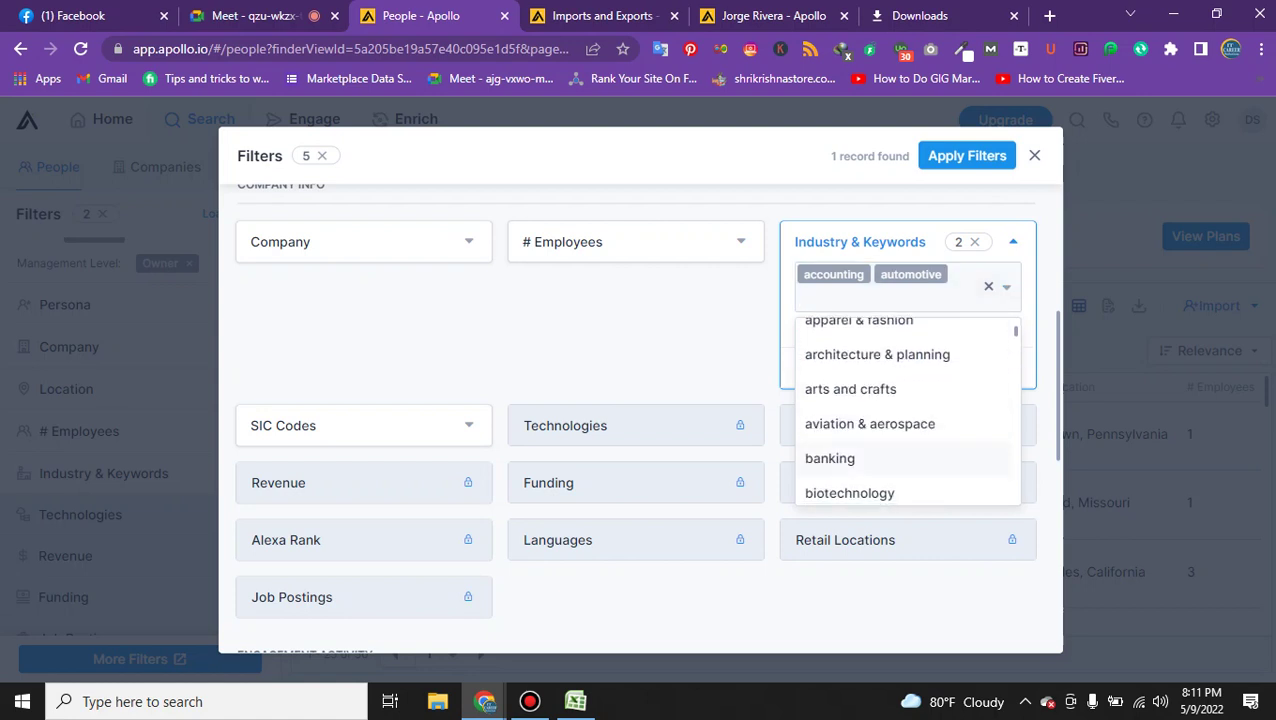
scroll(880, 460, down, 2)
scroll(880, 460, up, 2)
scroll(880, 425, down, 4)
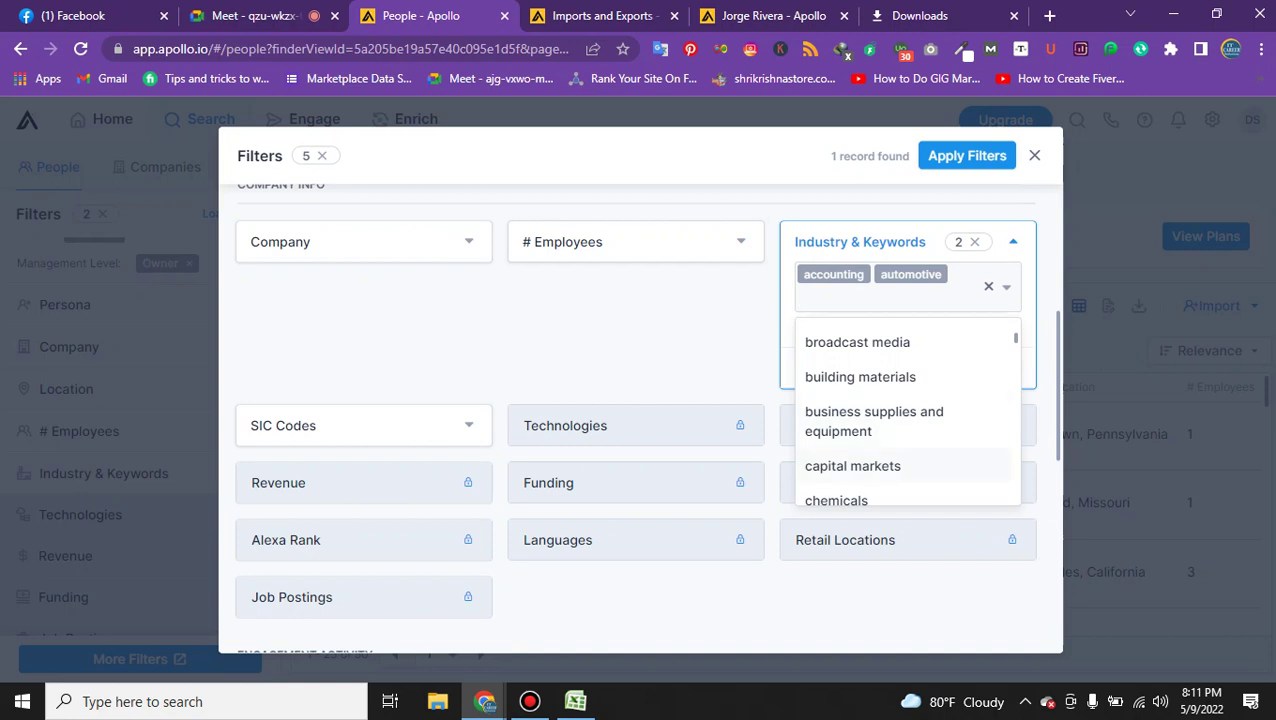
click(852, 466)
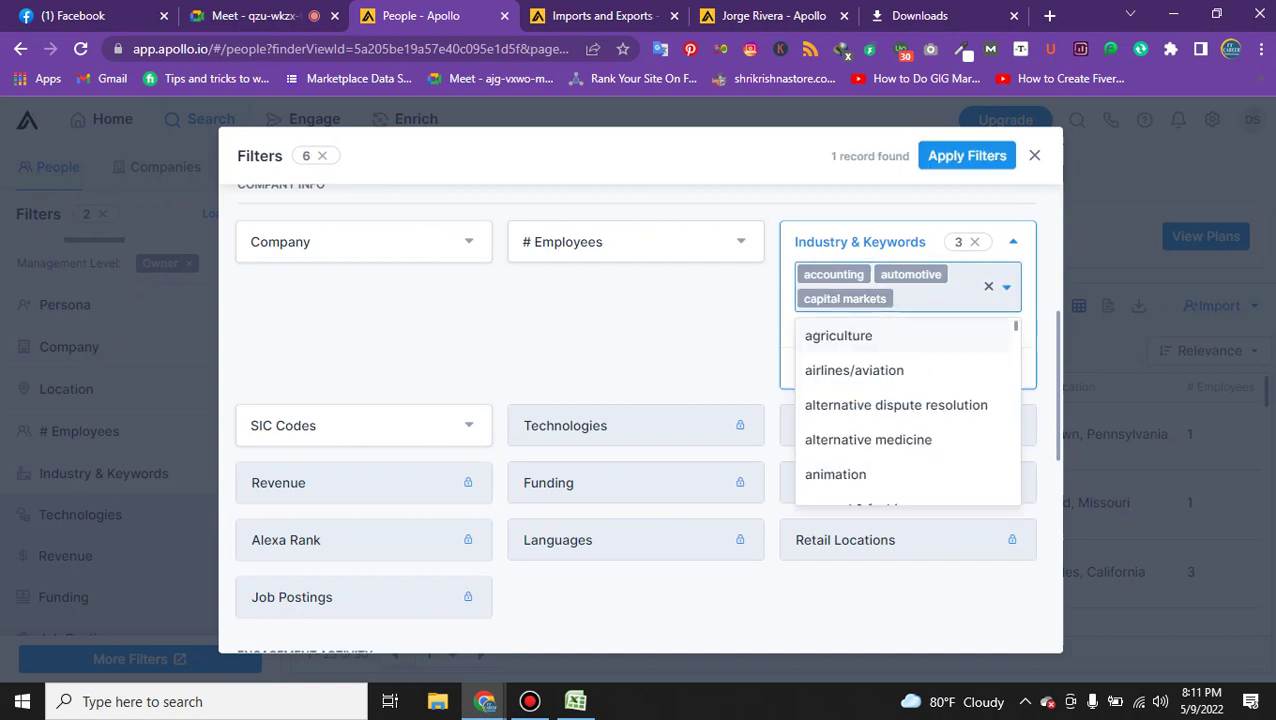
scroll(880, 420, down, 3)
scroll(880, 420, up, 3)
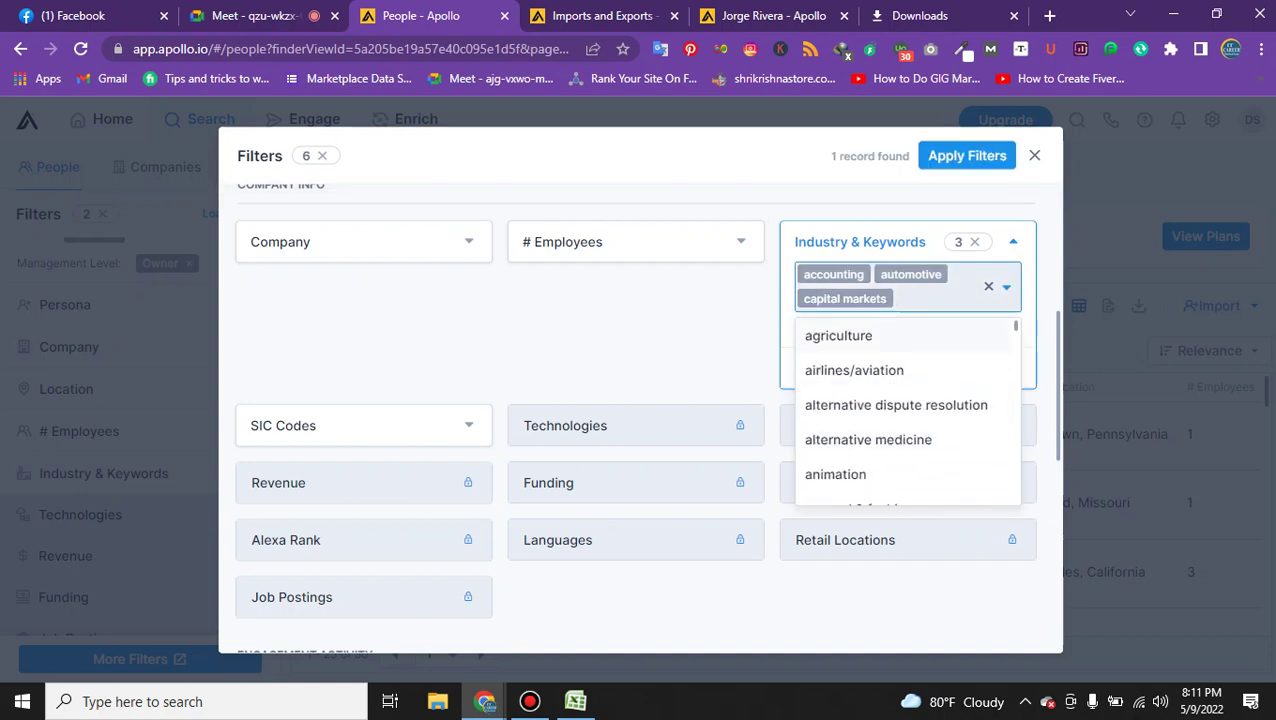
key(BackSpace)
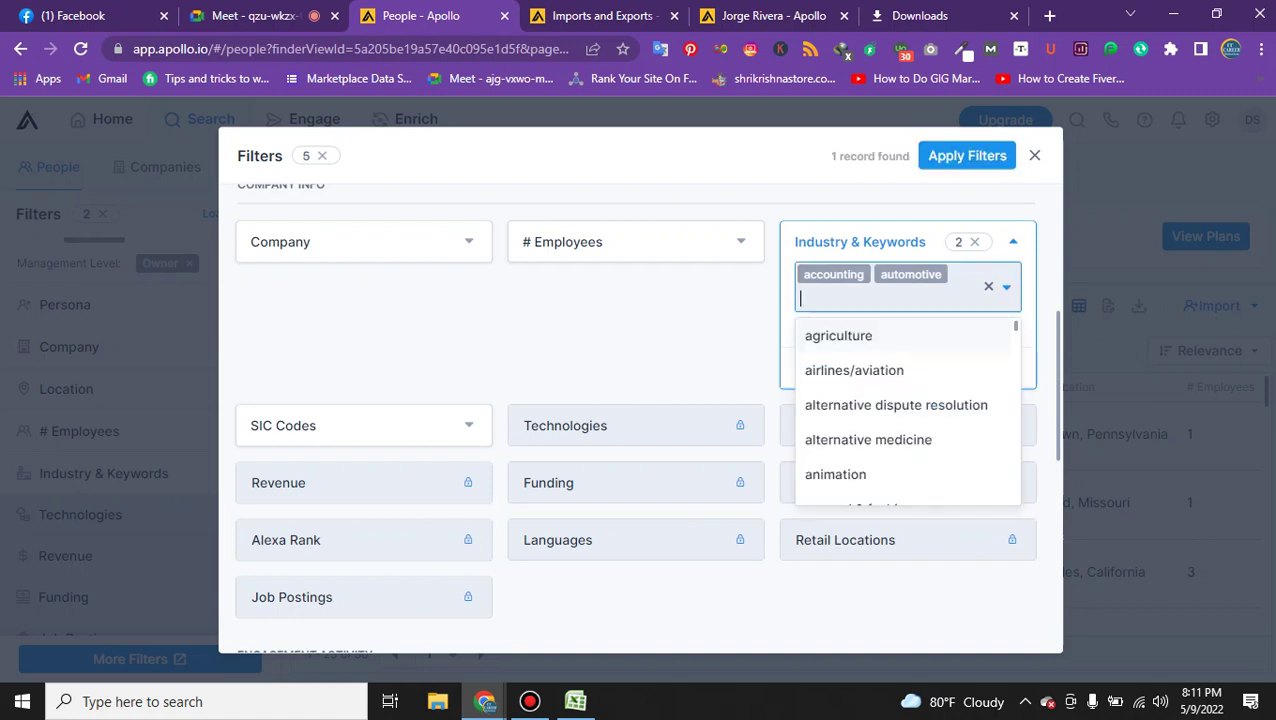
scroll(908, 410, down, 2)
scroll(880, 400, up, 2)
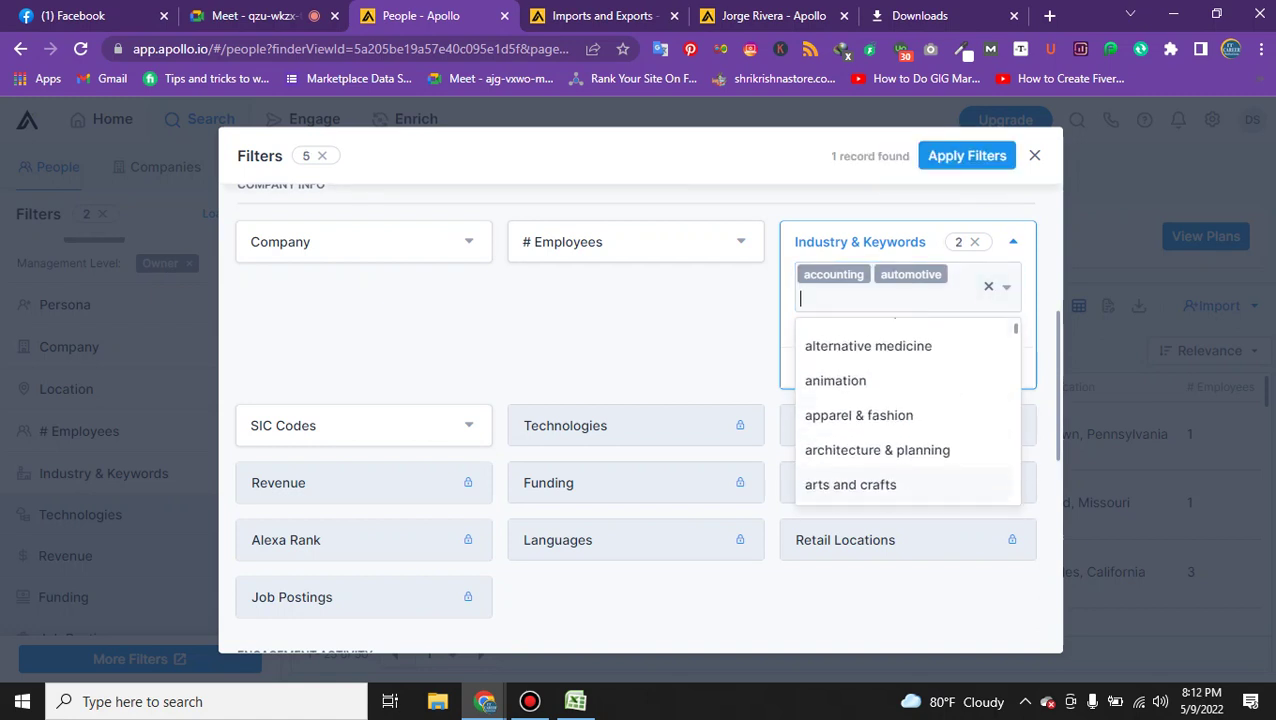
click(840, 379)
Add graphic design, photography and health, wellness and fitness industries, then apply the filters.
text(gra)
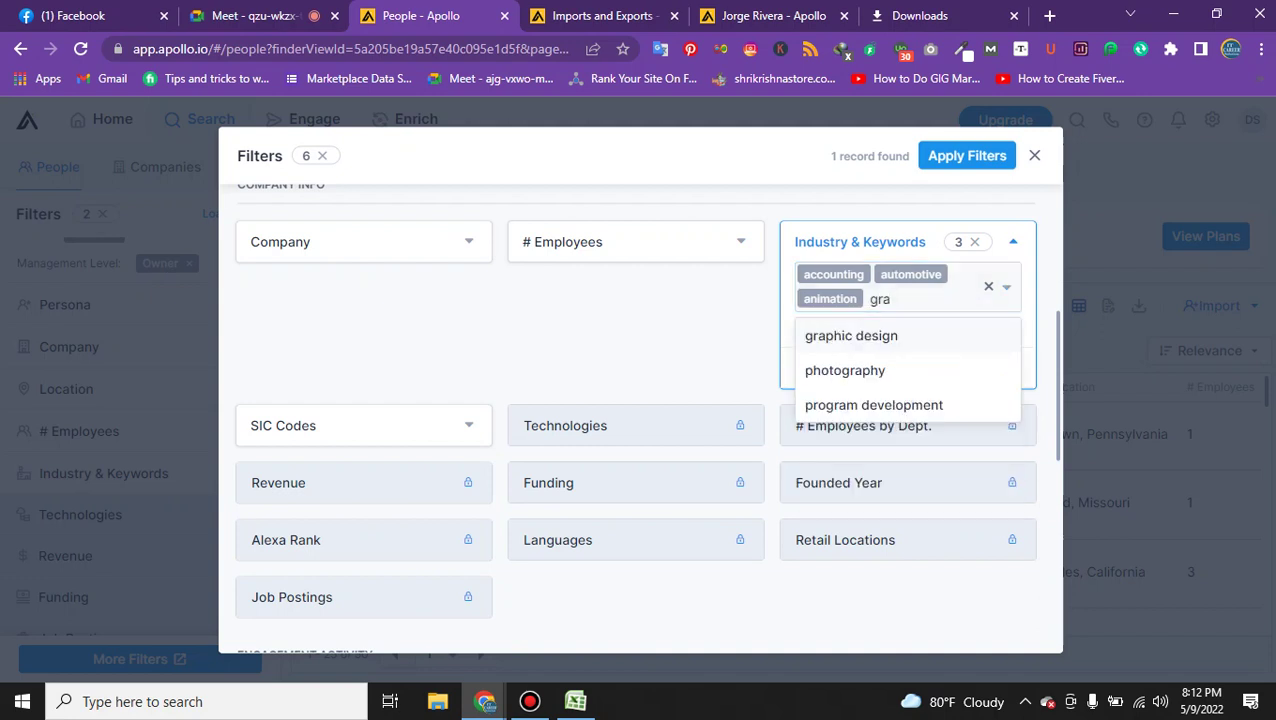
key(Return)
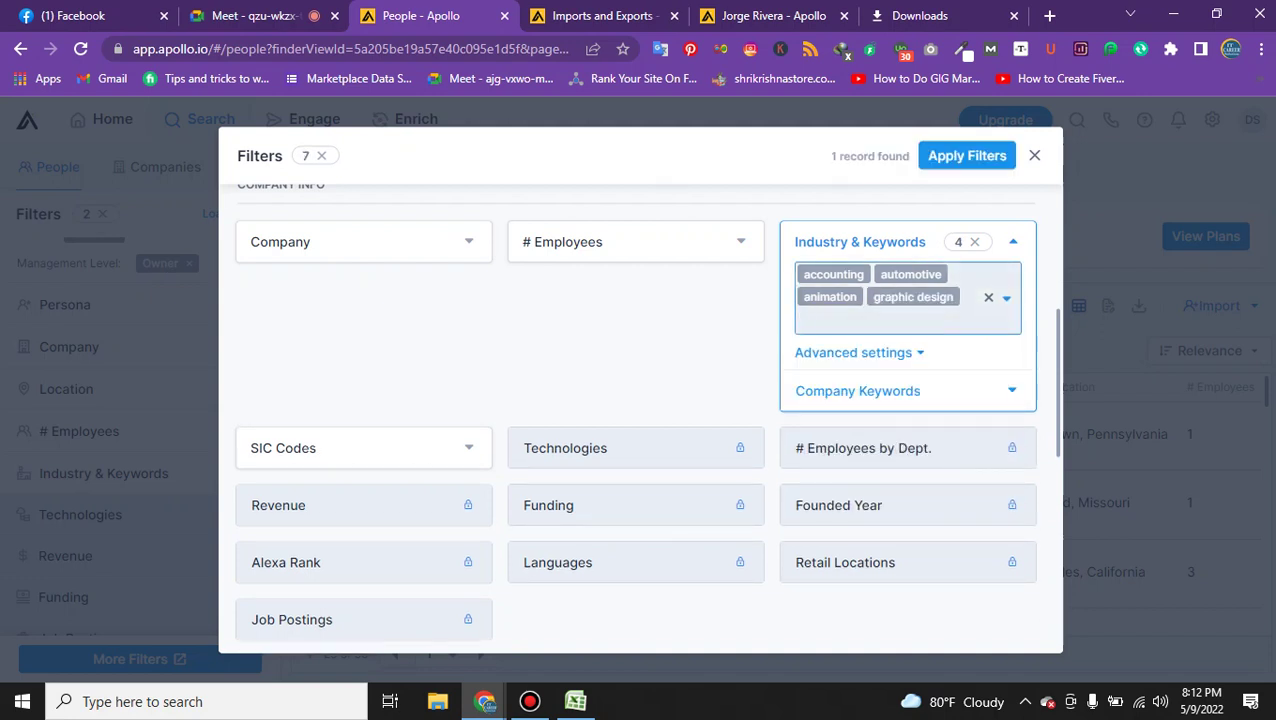
text(phot)
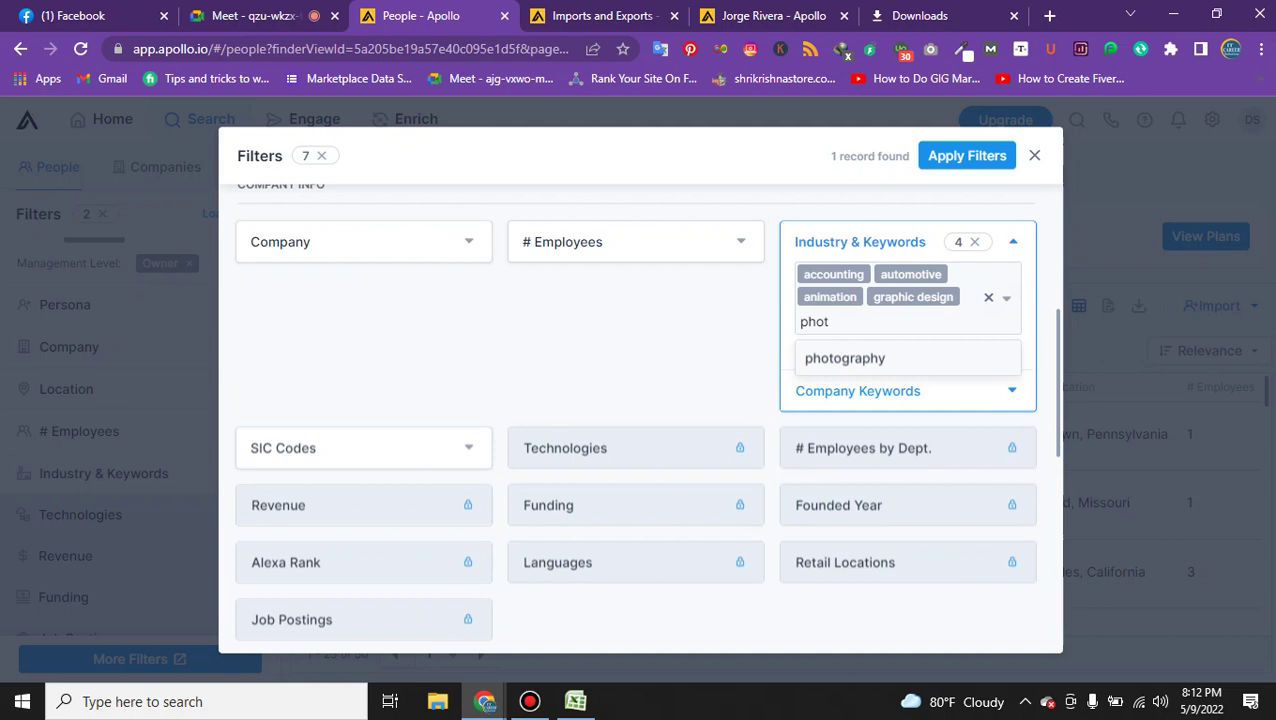
key(Return)
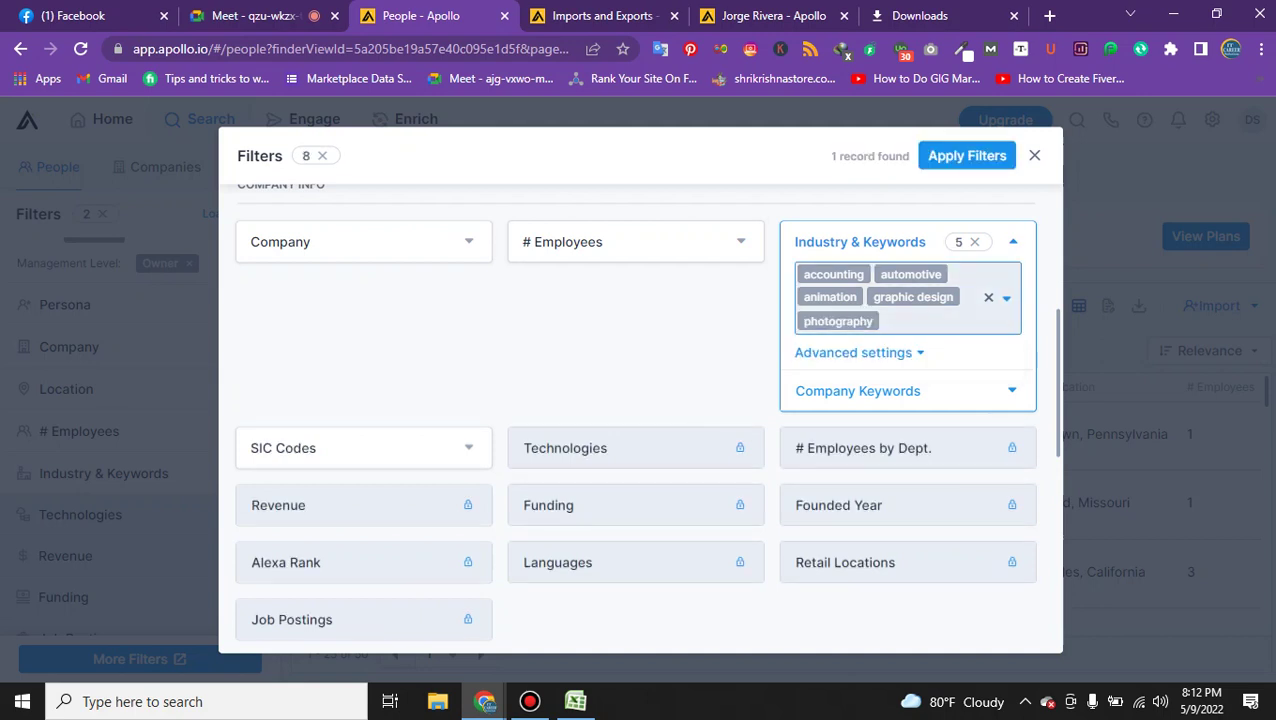
text(web)
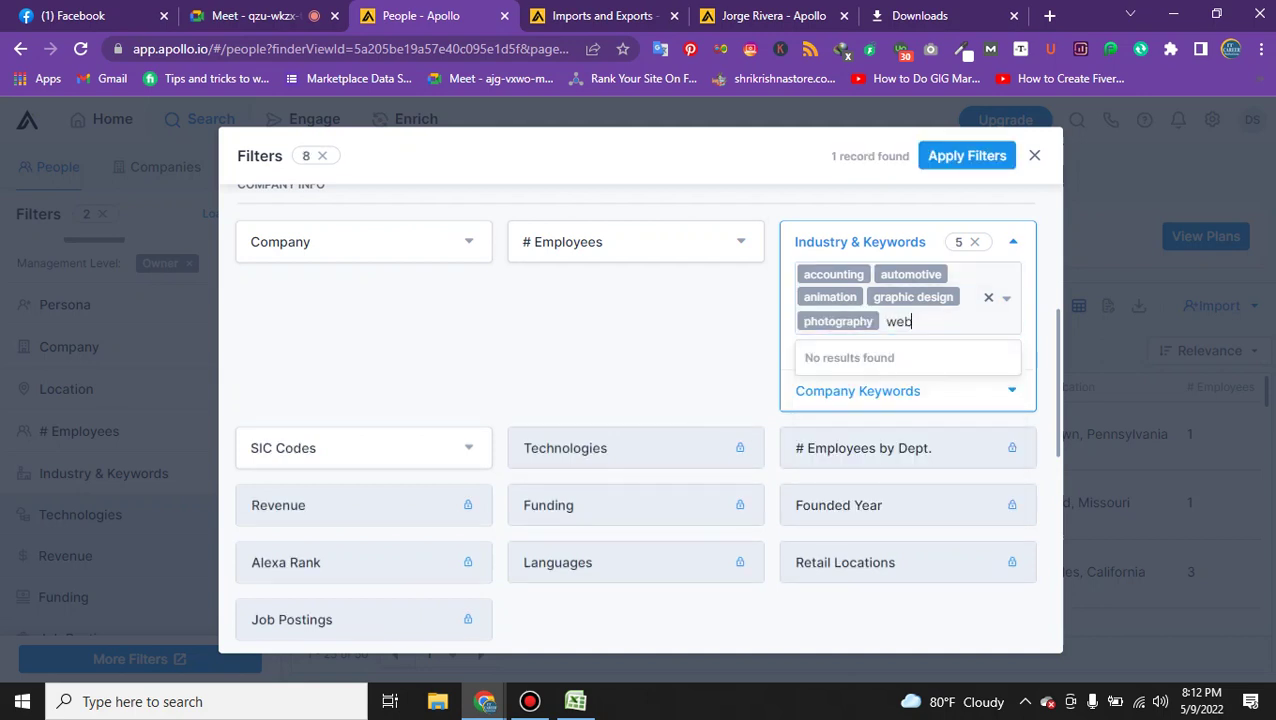
key(BackSpace)
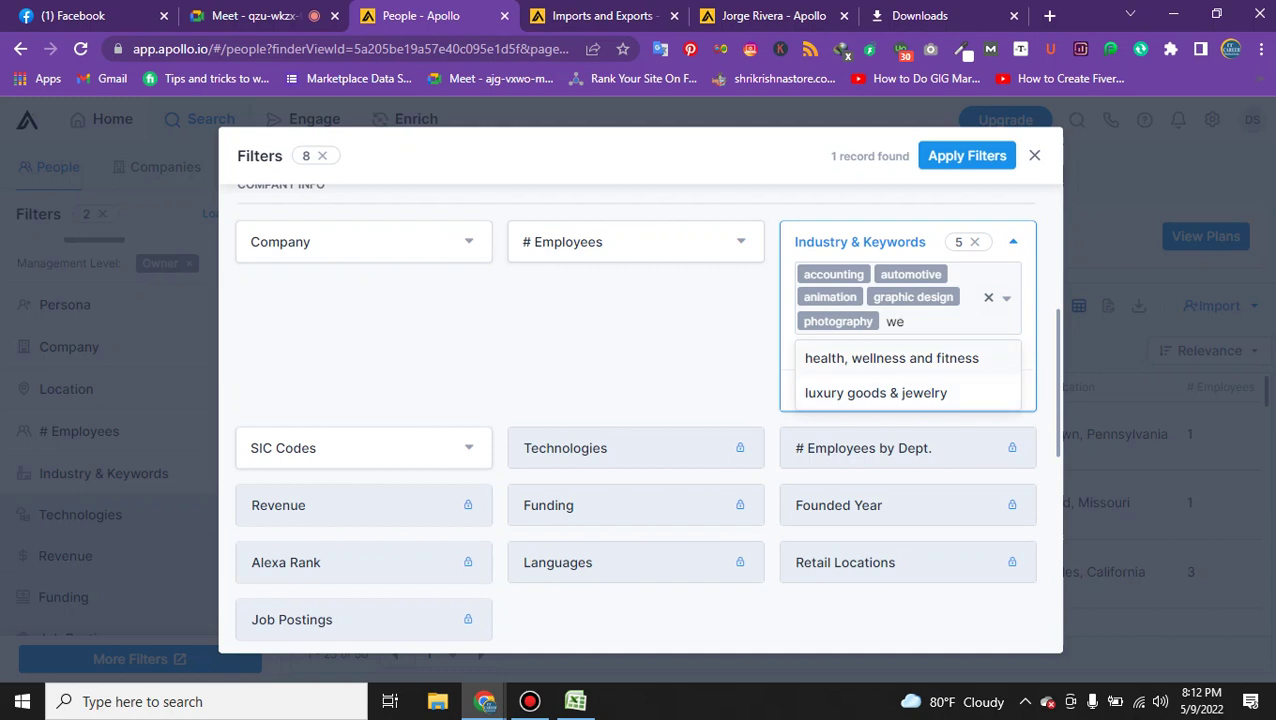
key(Return)
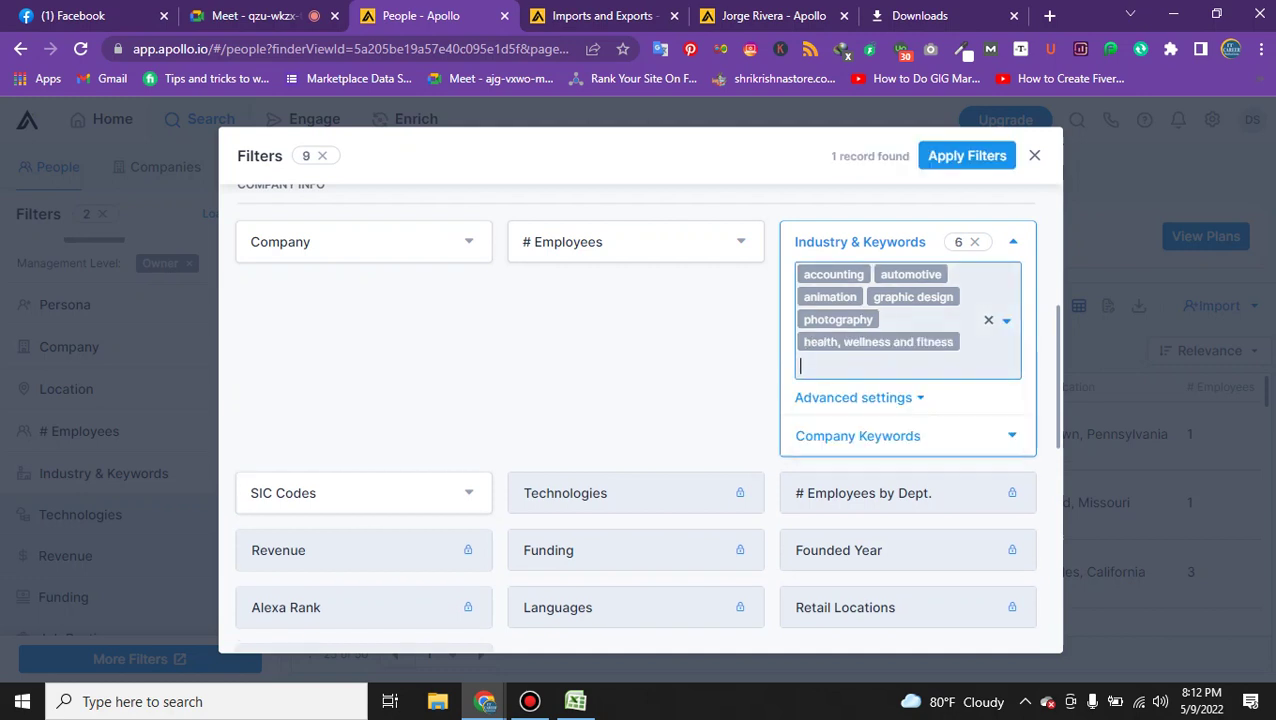
key(Left)
key(Left)
key(Left)
key(Left)
key(Left)
scroll(855, 215, down, 1)
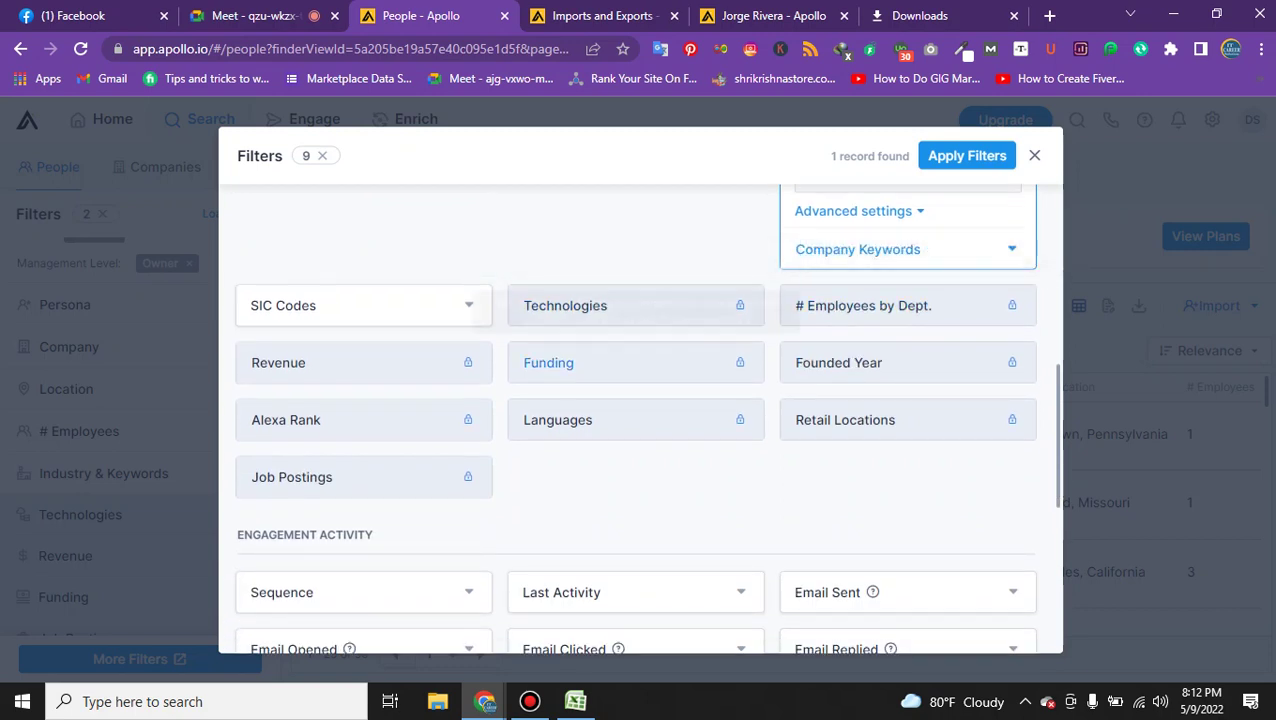
scroll(865, 305, down, 2)
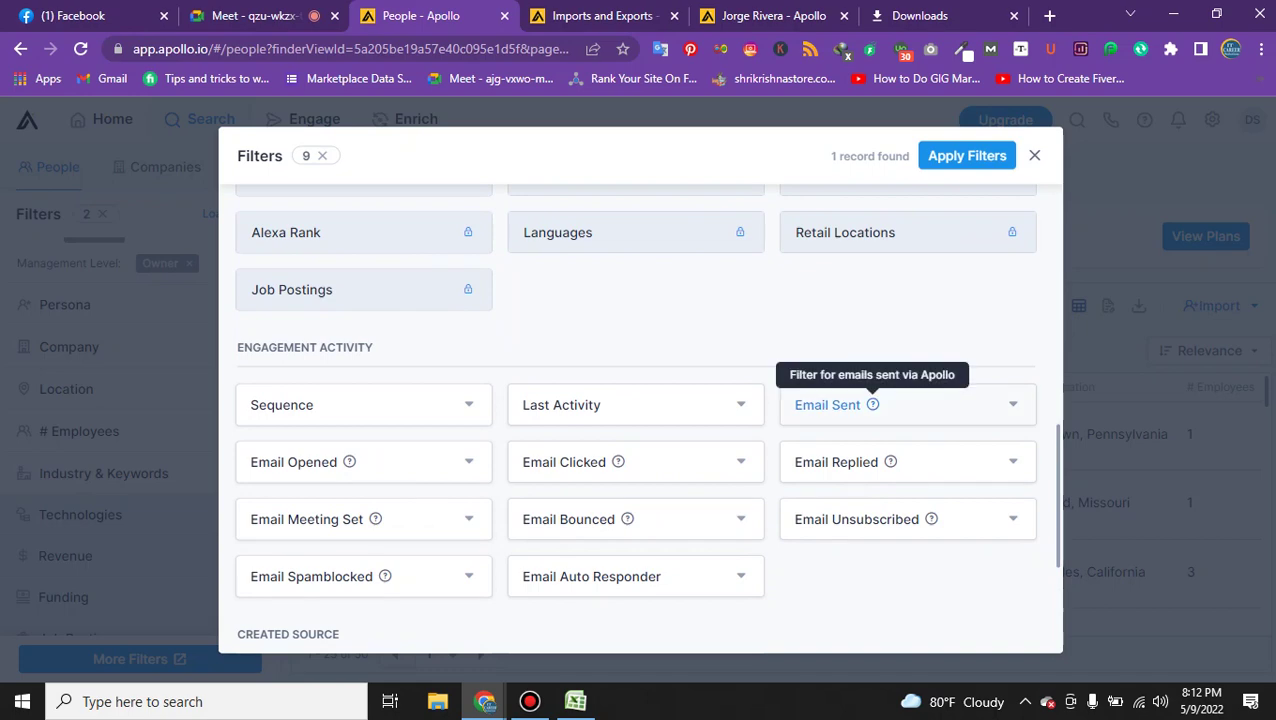
click(966, 155)
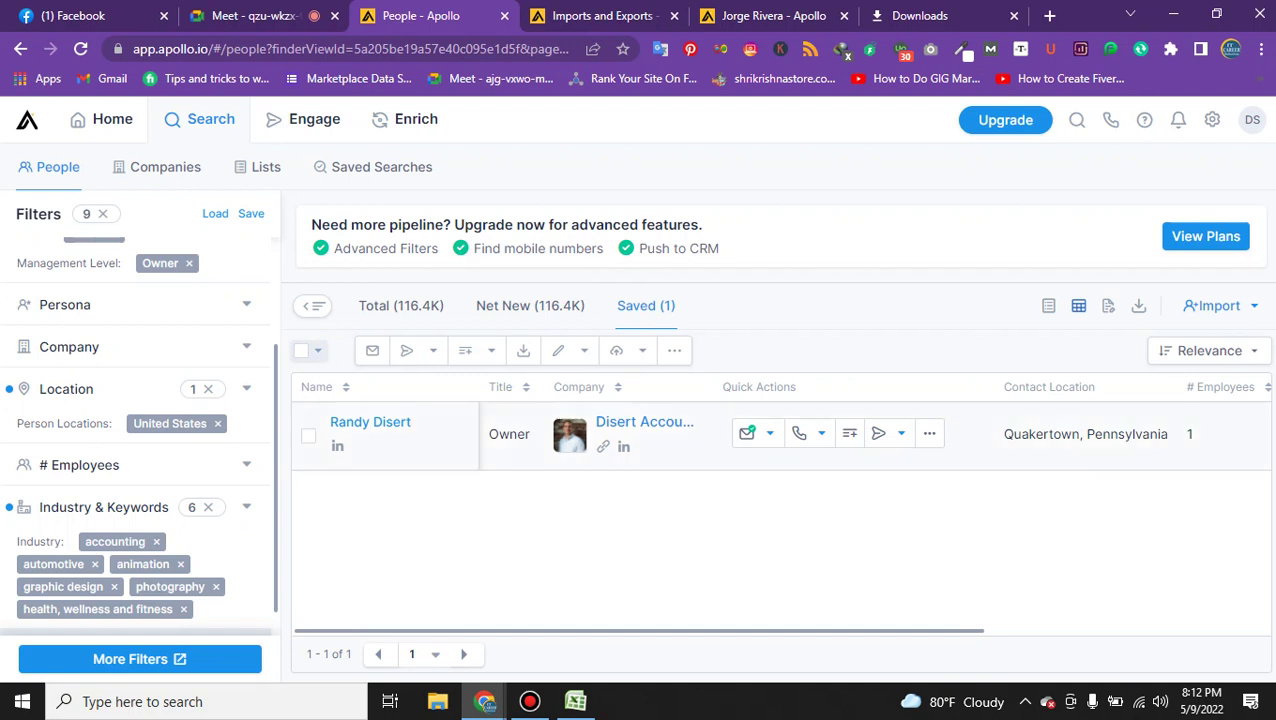
Attempt a 25-person selection on the saved list, OK the limit alert, and open the 116.4K Total results.
click(301, 350)
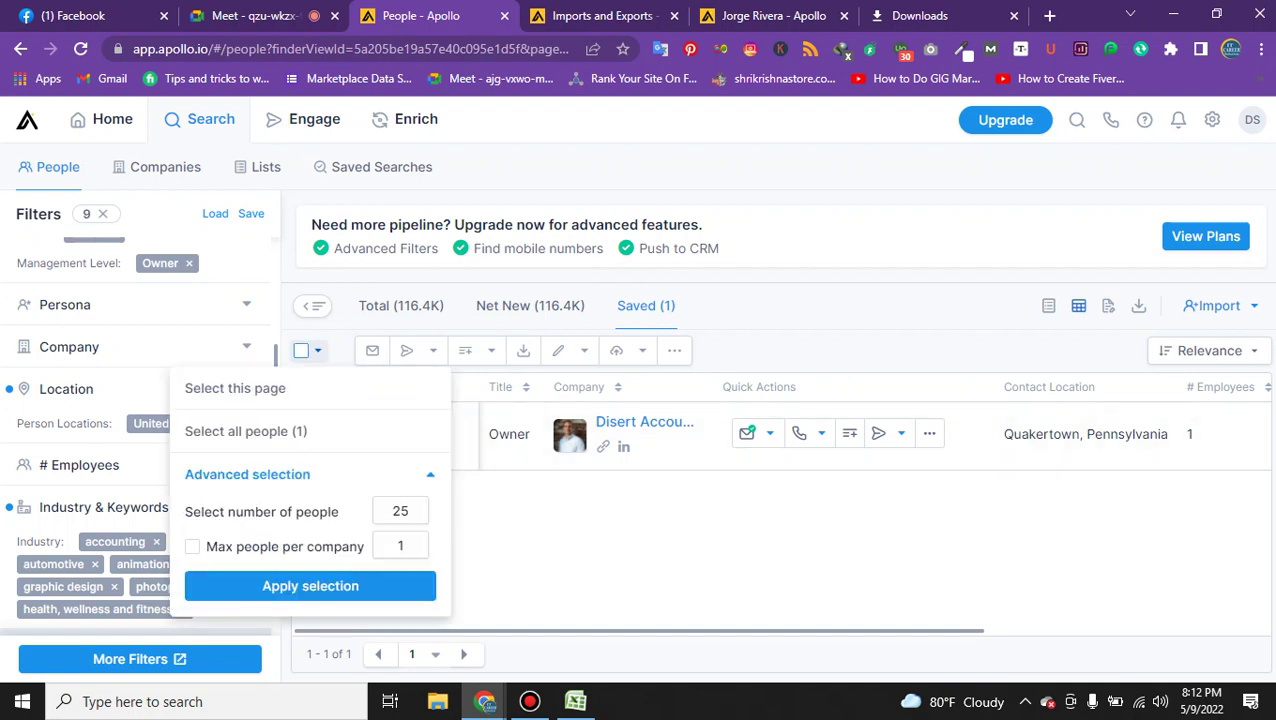
click(310, 585)
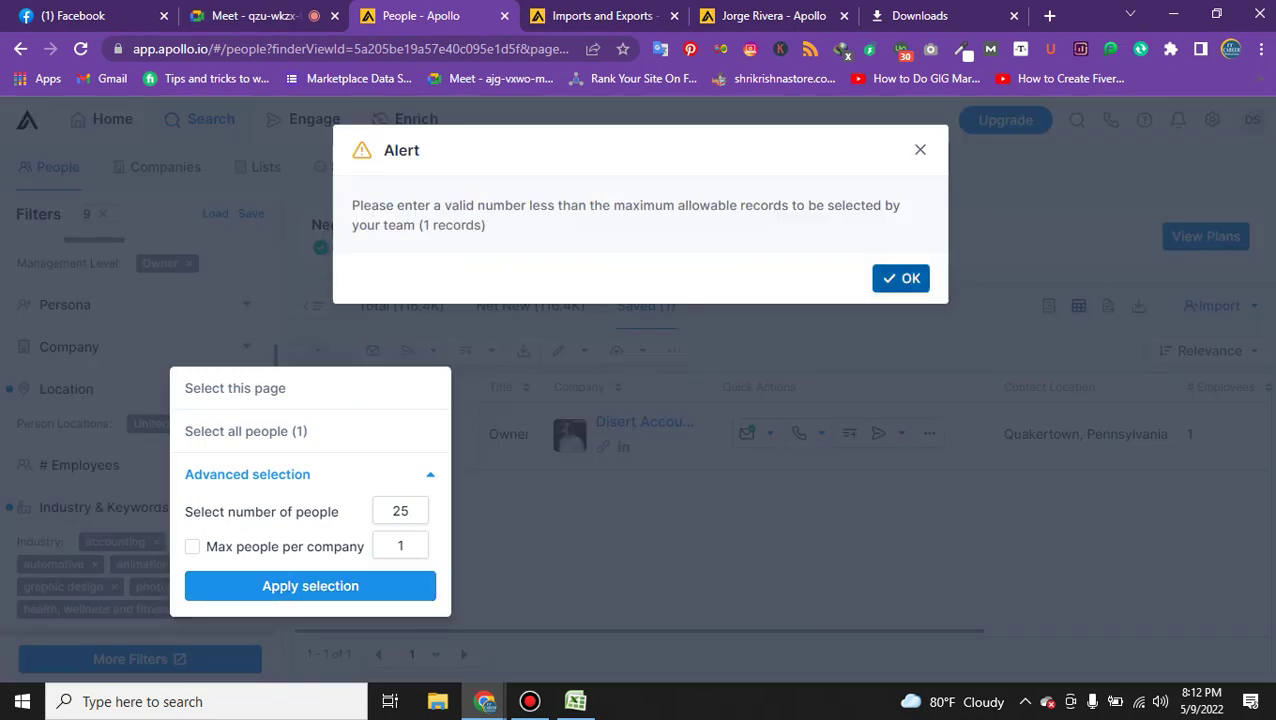
click(901, 278)
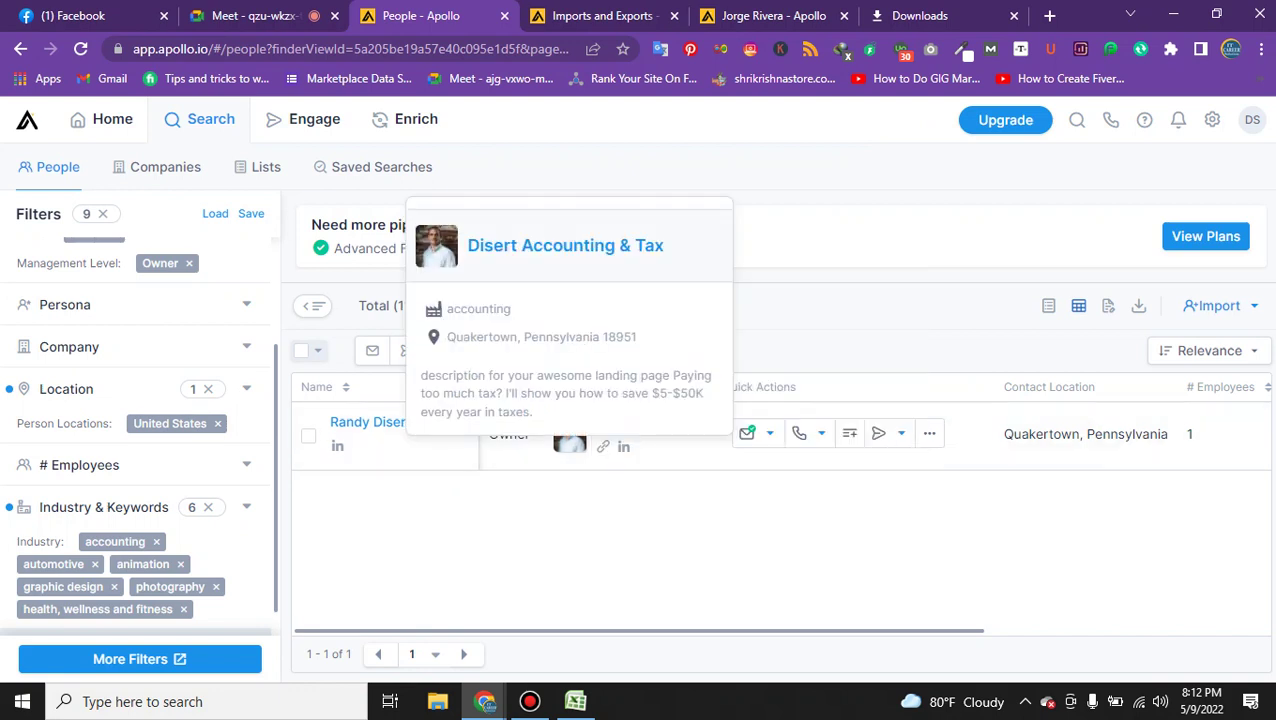
mouse_move(747, 433)
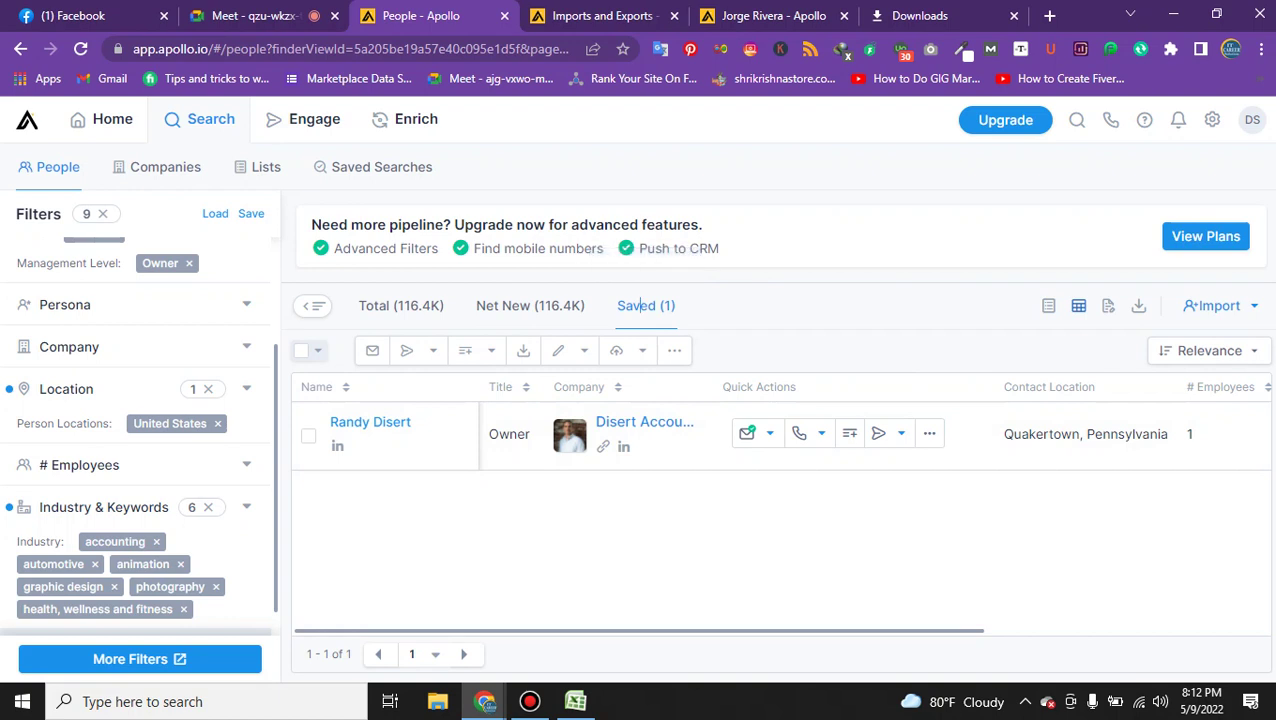
click(401, 305)
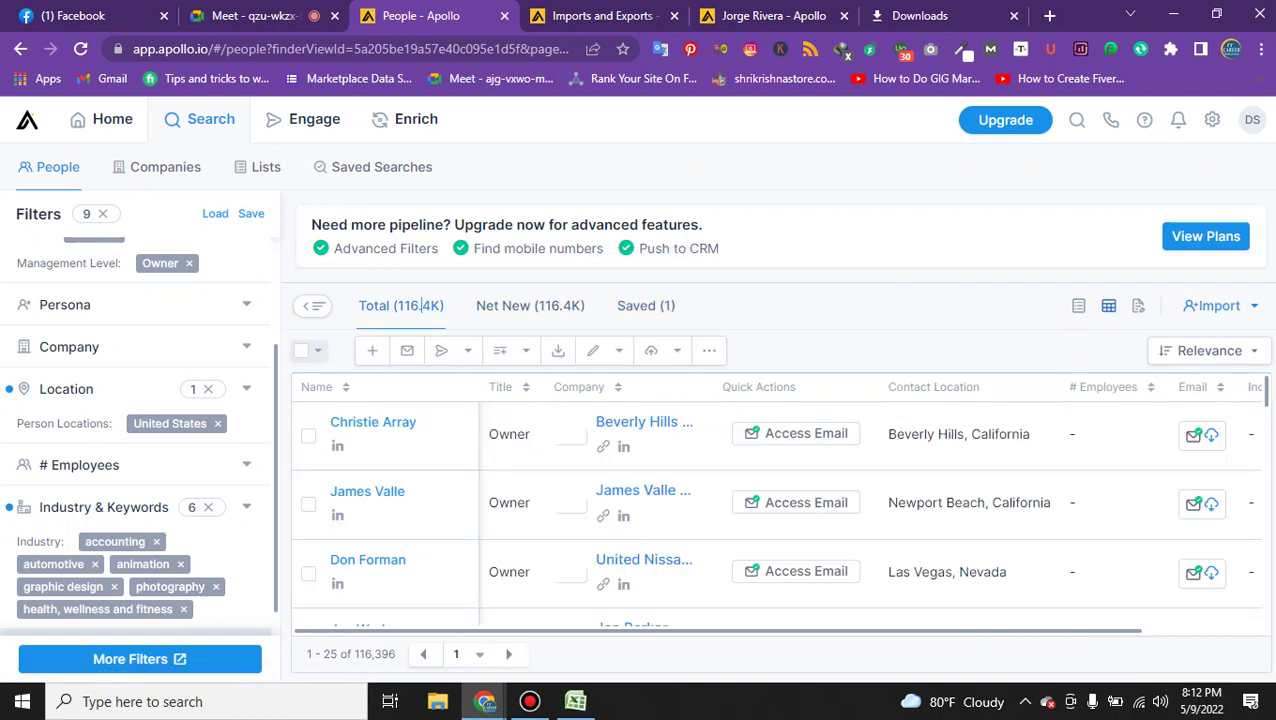
Select the first 25 people and browse the sequence and export options.
scroll(775, 510, down, 5)
scroll(775, 510, up, 5)
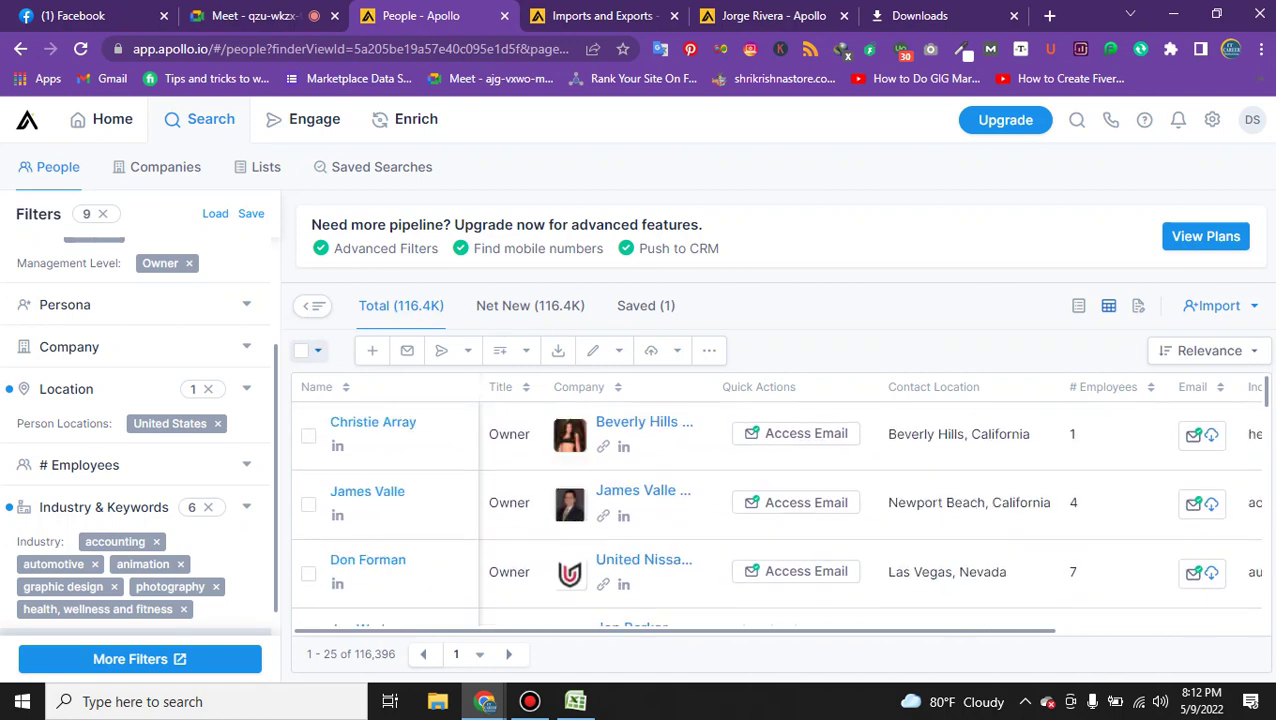
click(318, 350)
click(310, 585)
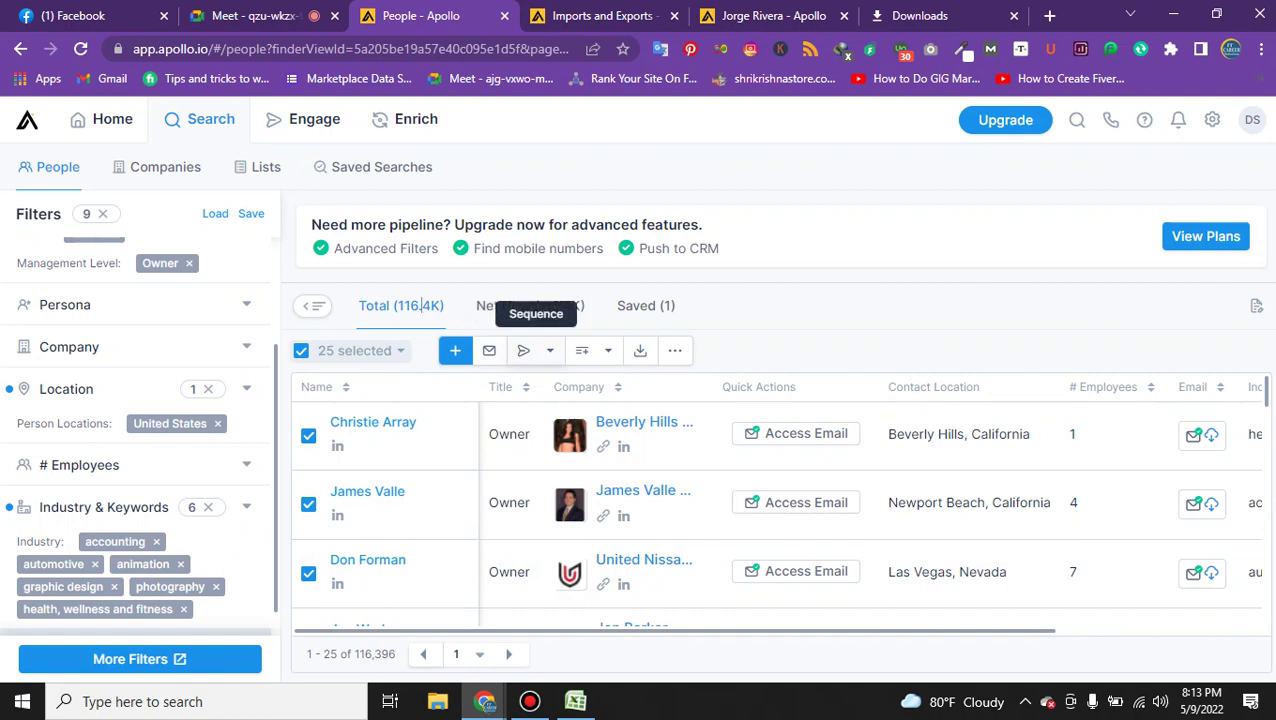
click(523, 350)
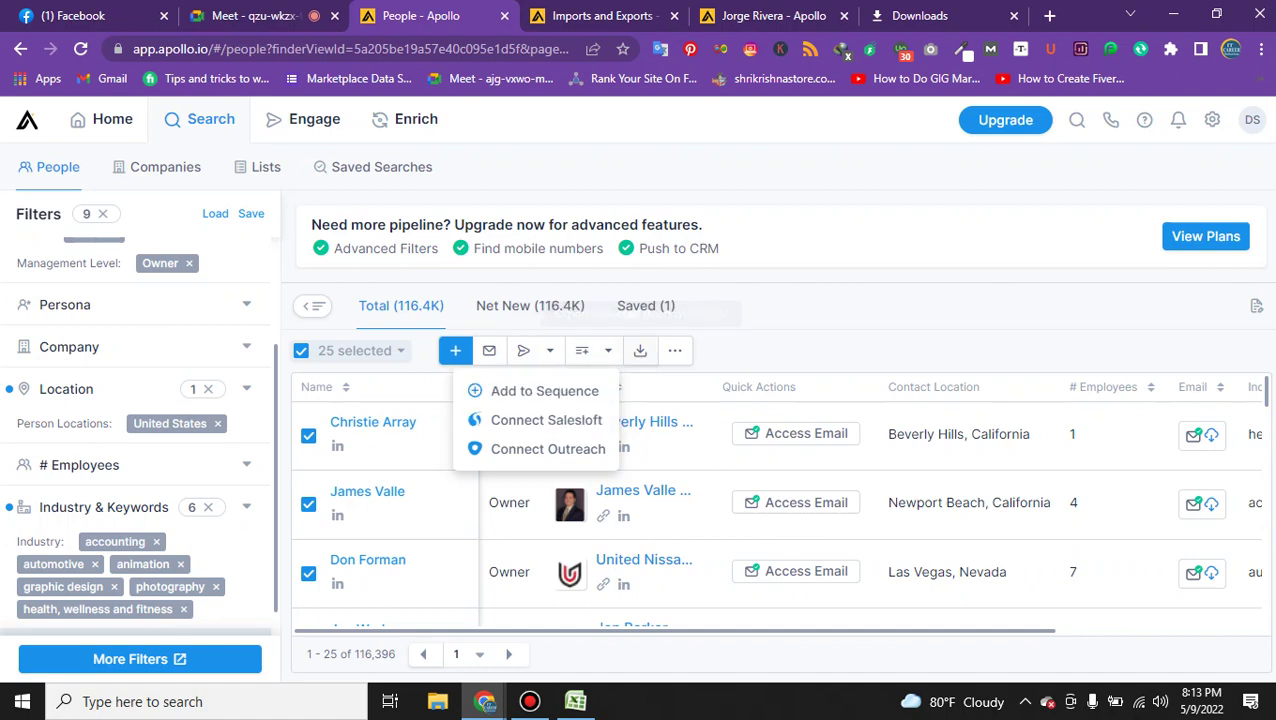
click(640, 350)
scroll(635, 400, down, 2)
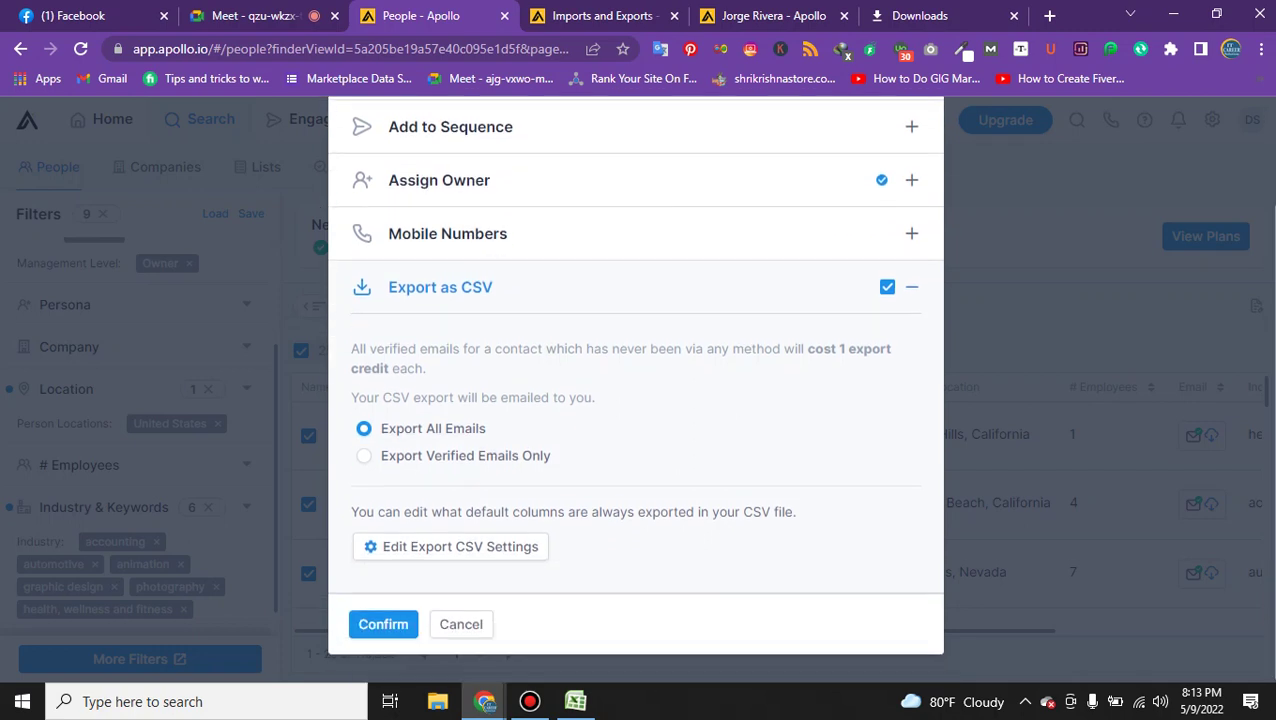
scroll(635, 400, up, 2)
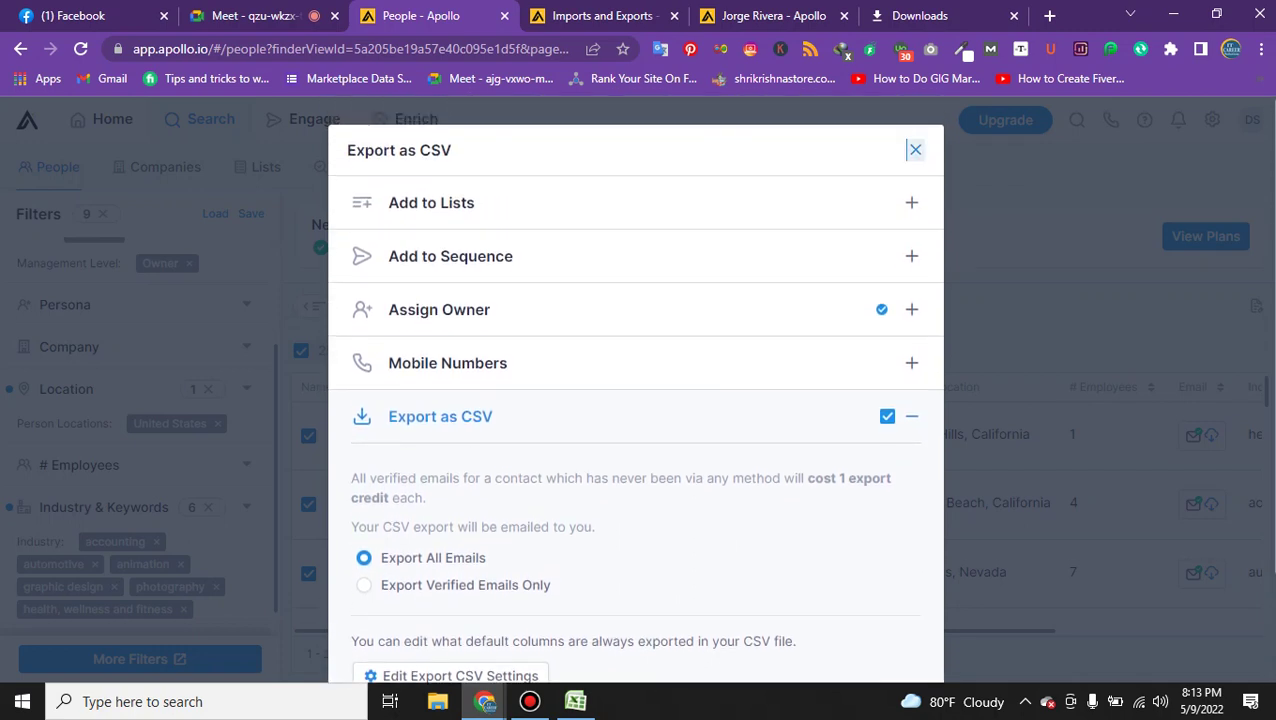
click(915, 149)
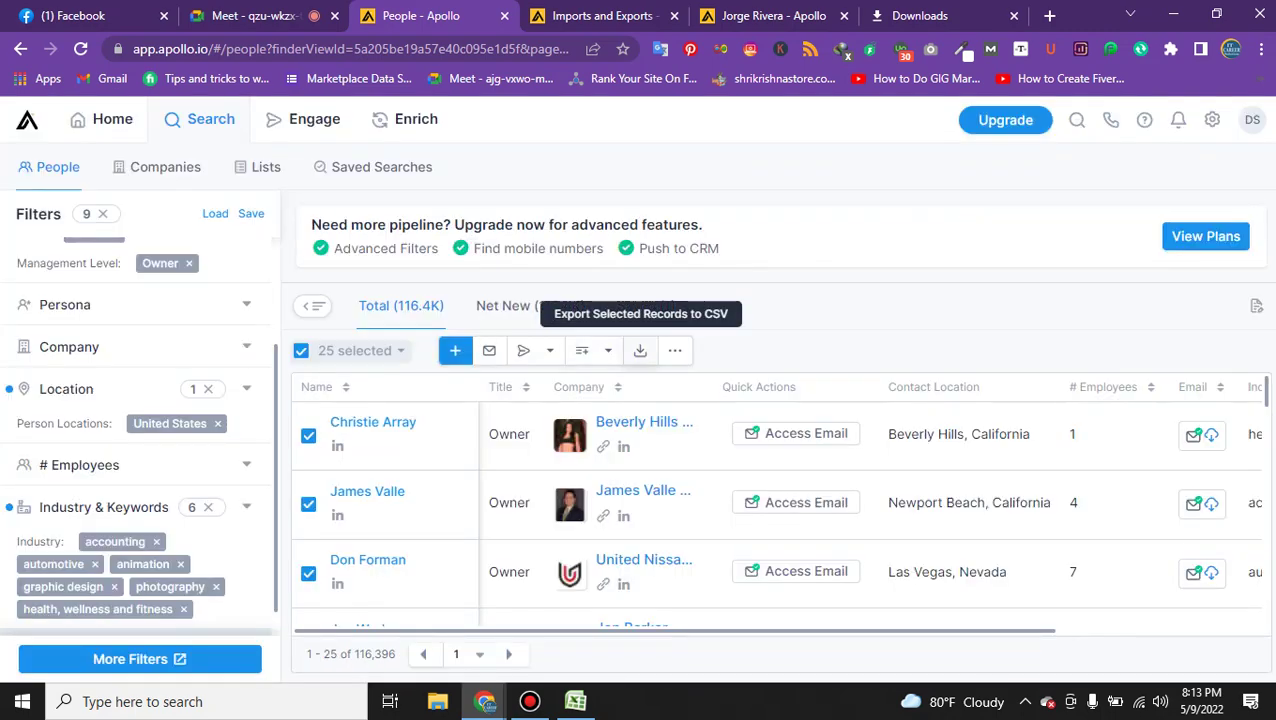
Export the 25 people's verified emails only to CSV, then dismiss the not-enough-credits notice.
click(640, 350)
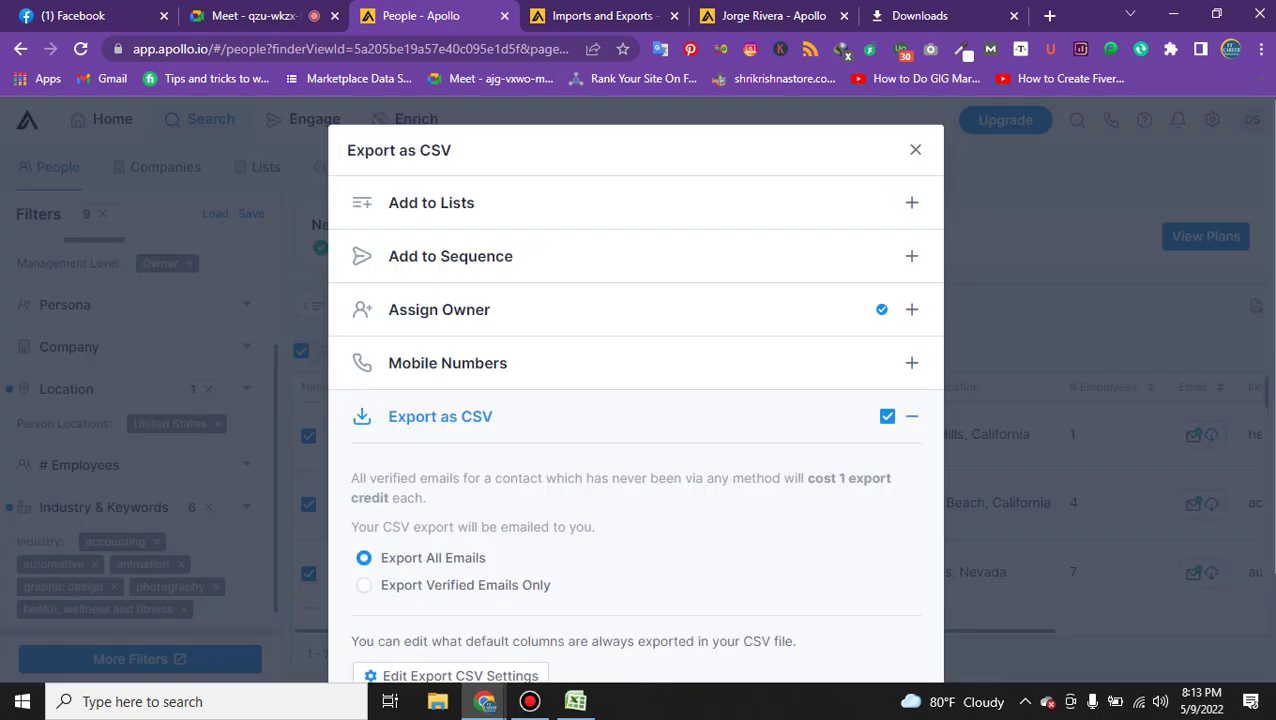
scroll(635, 400, down, 2)
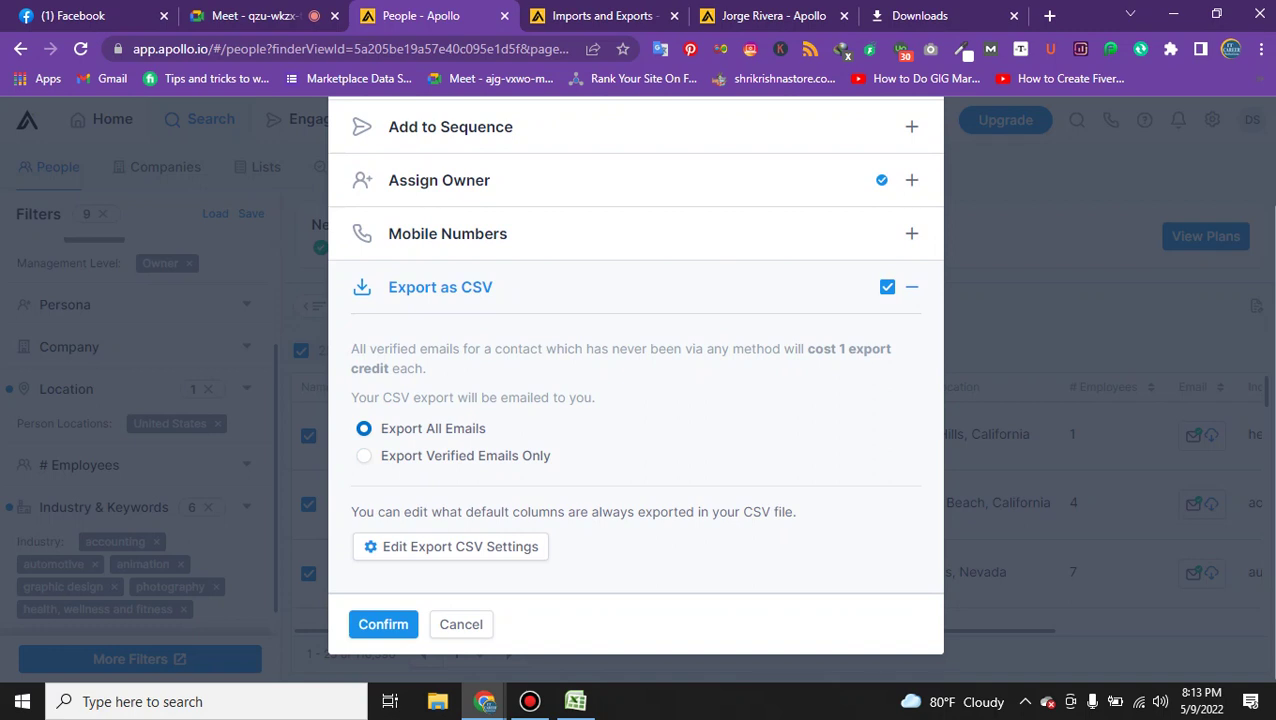
click(364, 455)
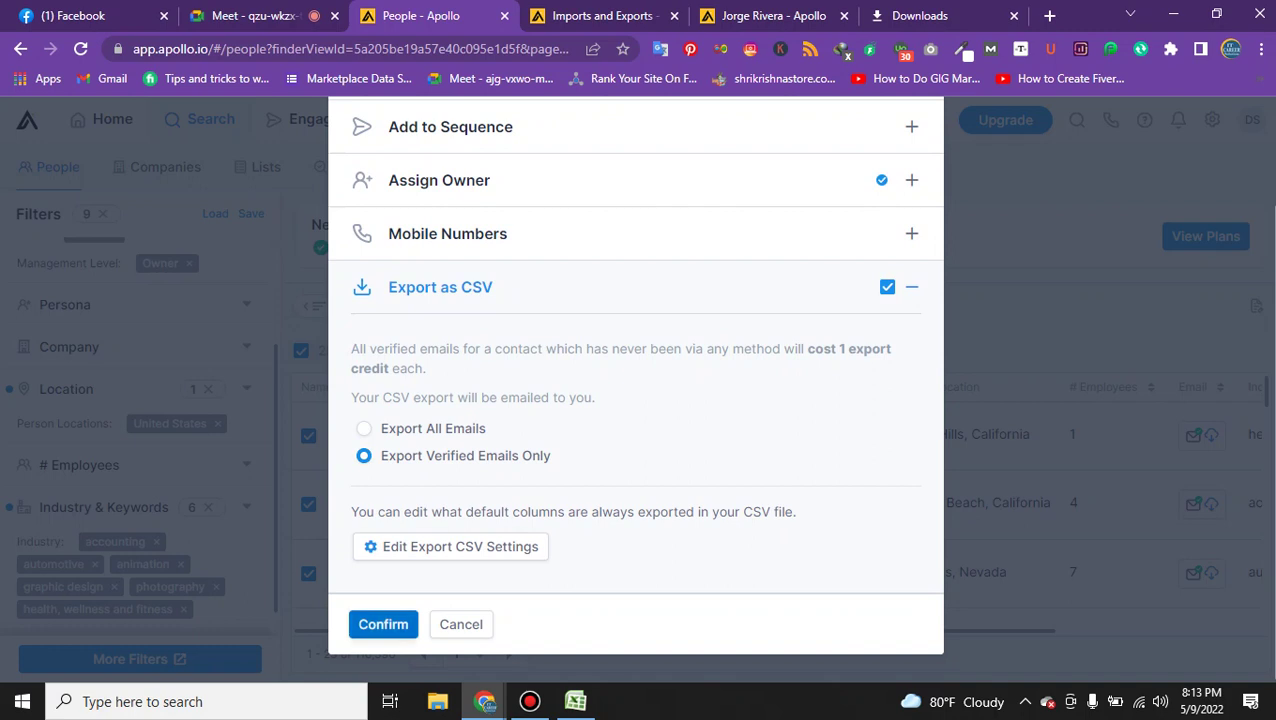
click(383, 624)
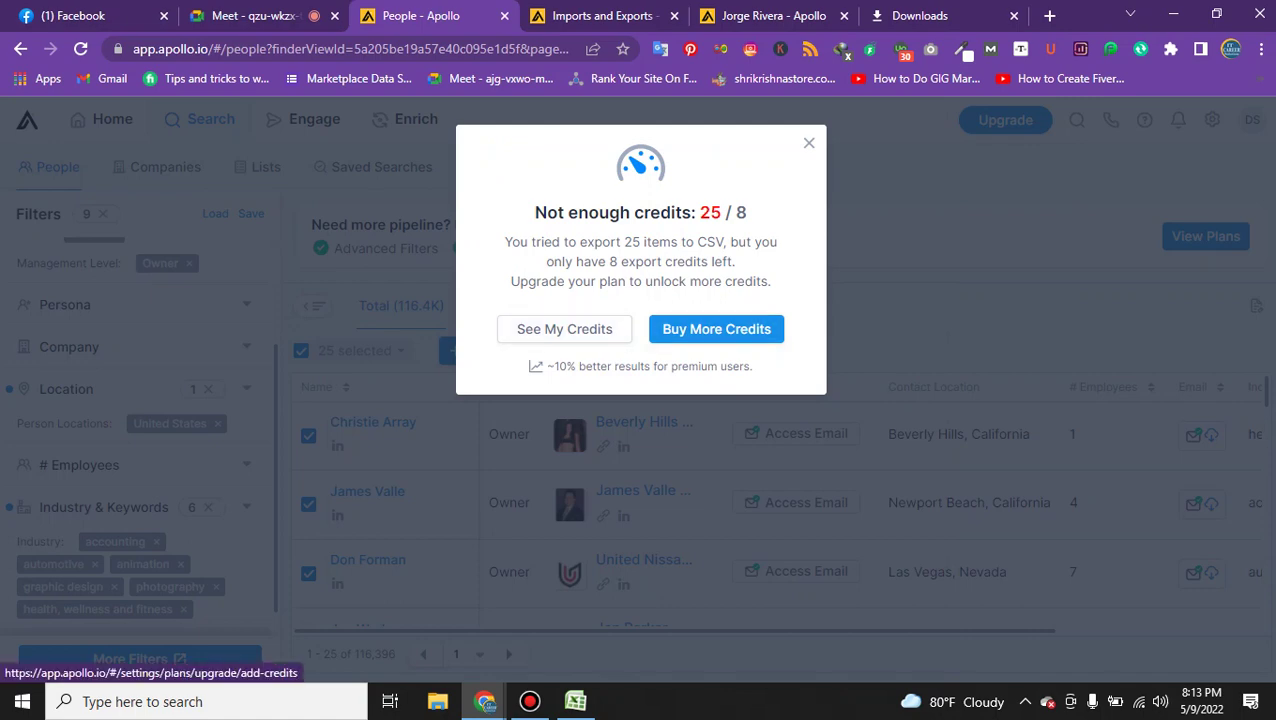
click(809, 143)
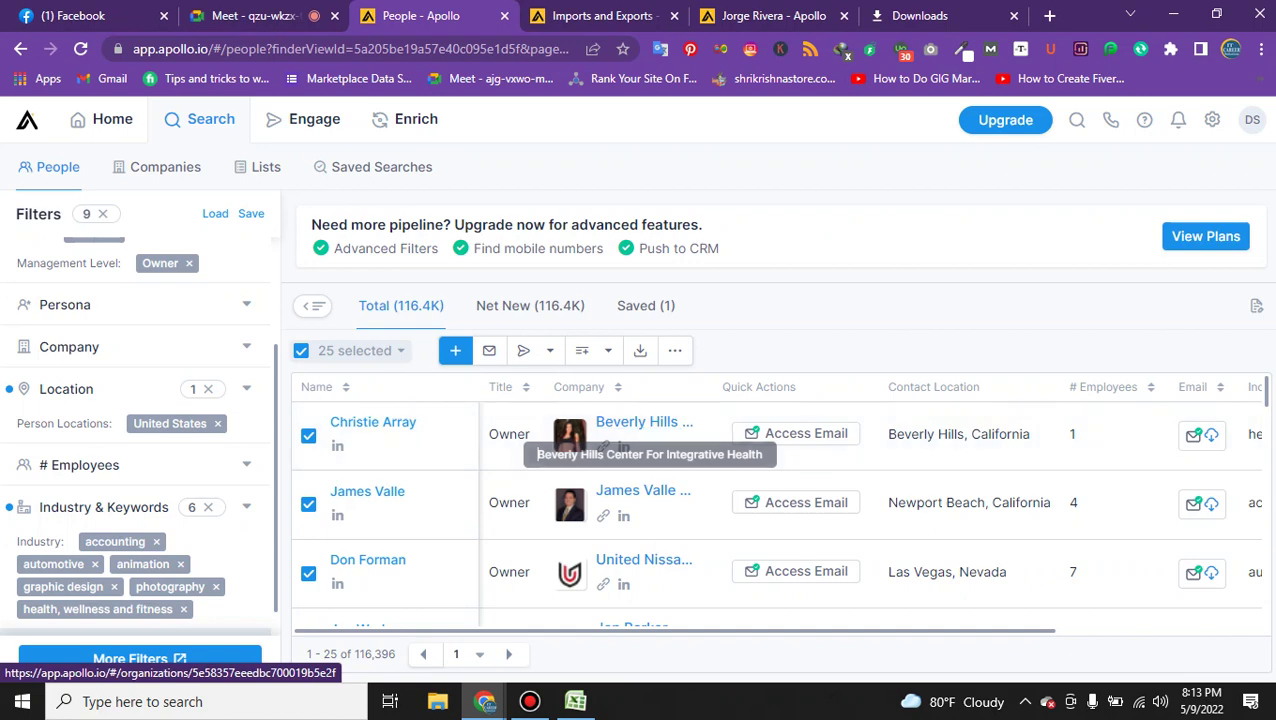
On the Saved (1) tab, select the single saved owner contact and open then close Export to CSV.
click(652, 306)
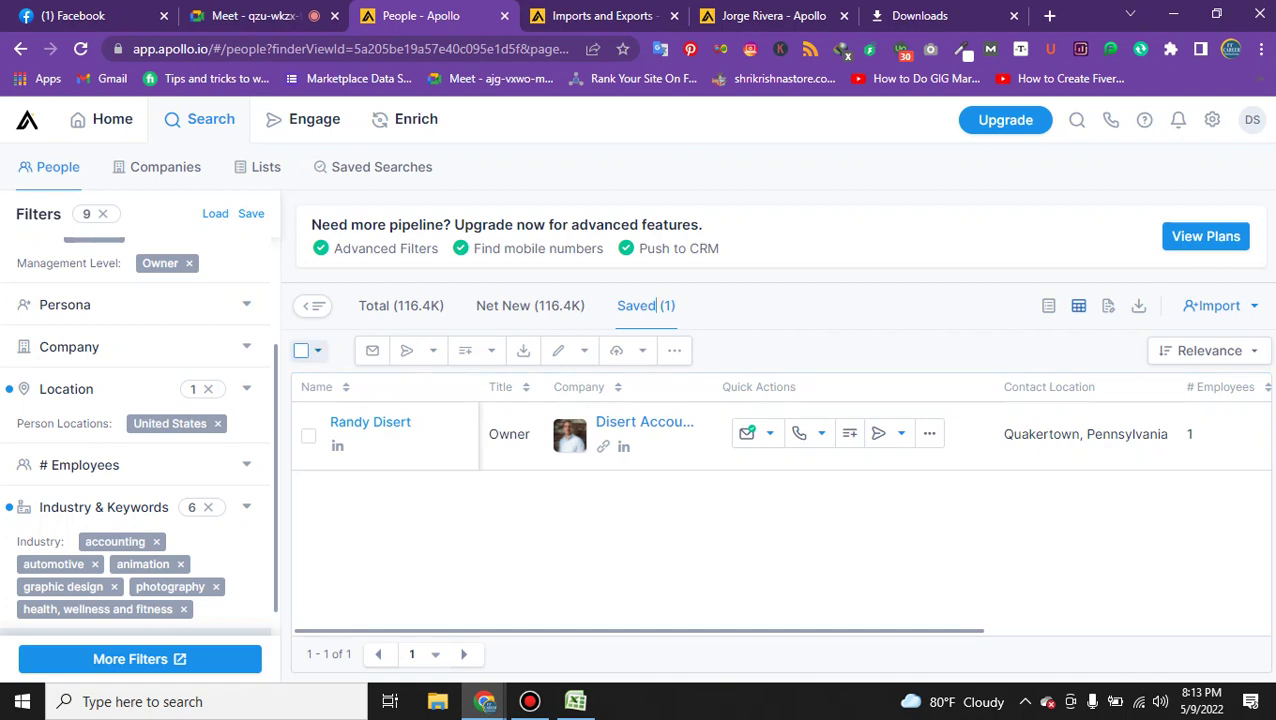
click(318, 350)
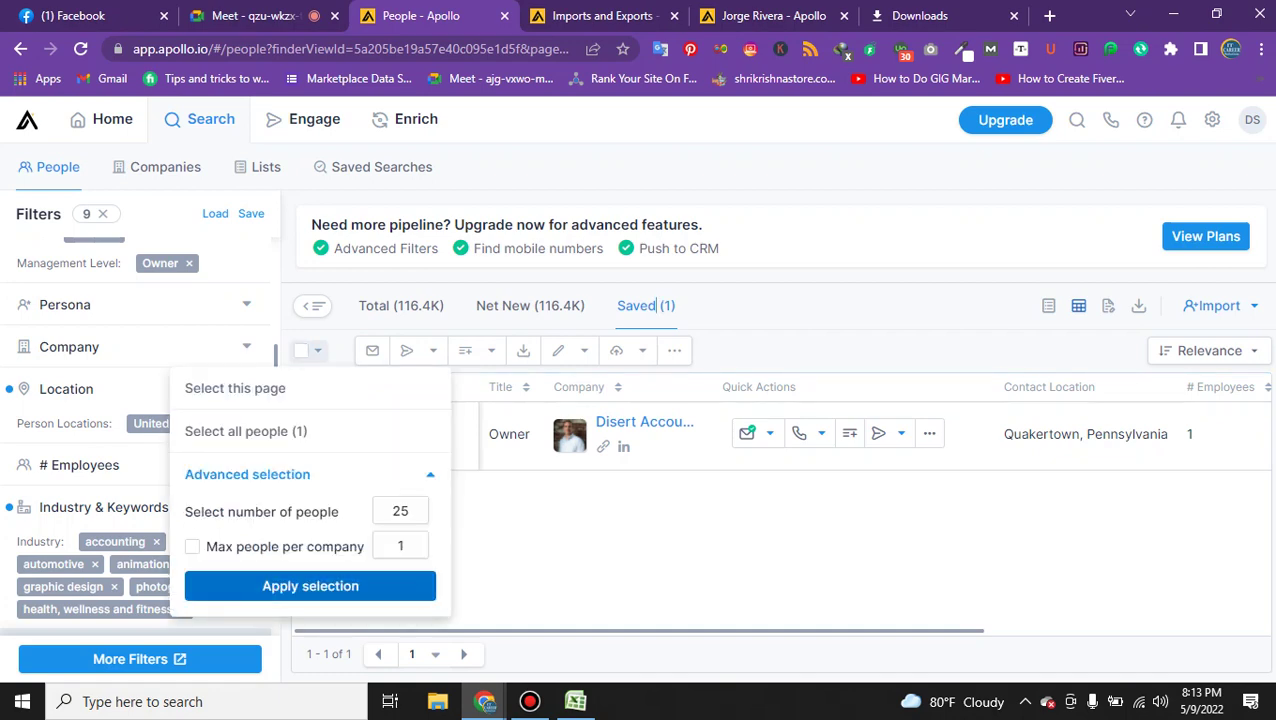
click(310, 586)
click(900, 278)
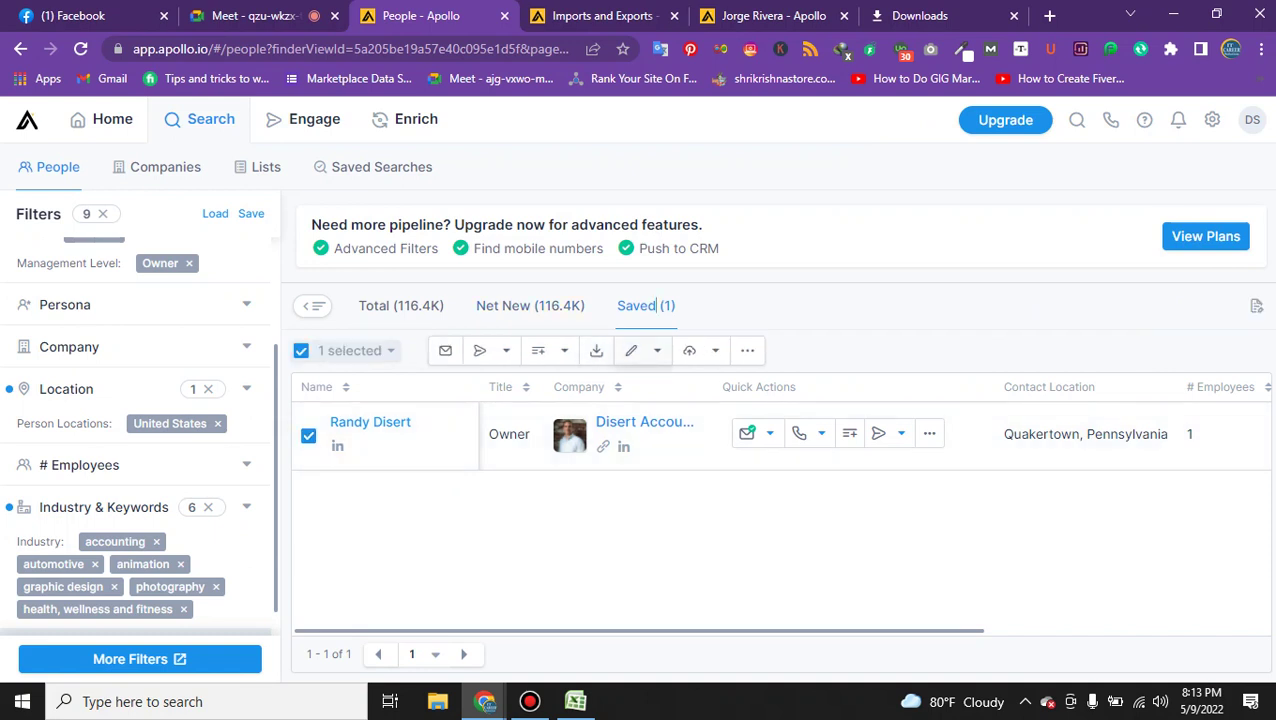
click(596, 350)
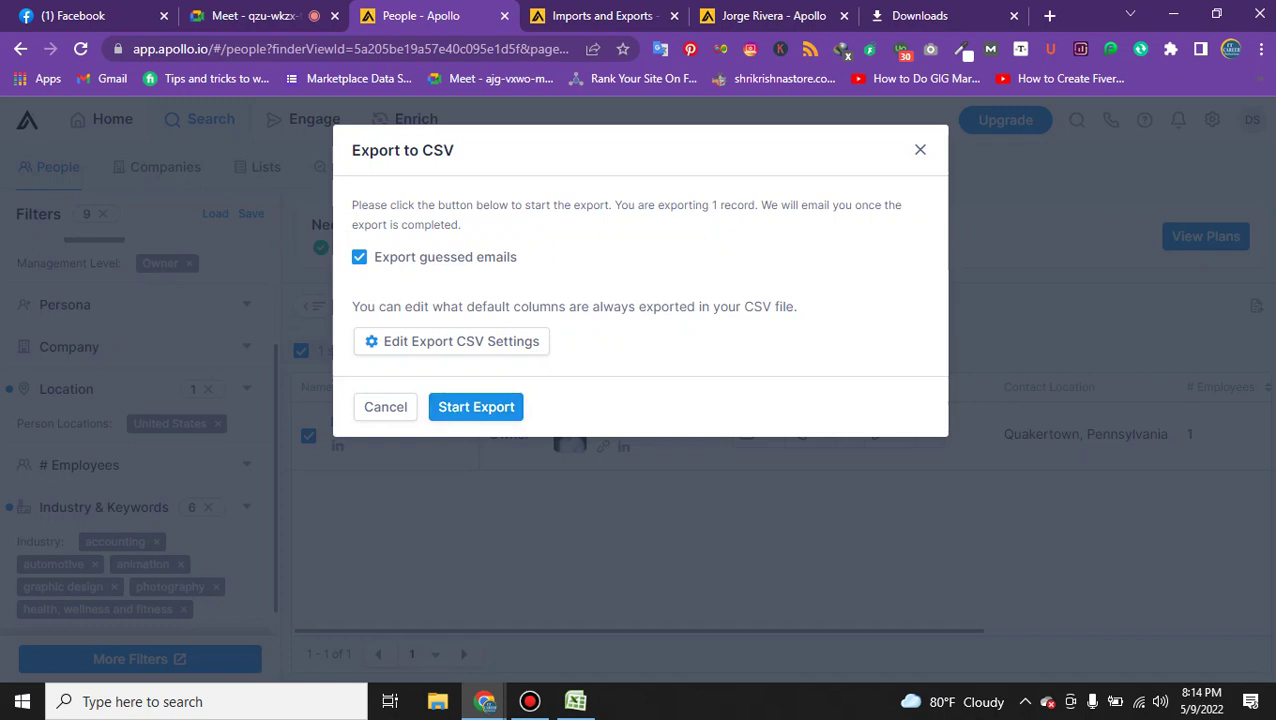
click(920, 149)
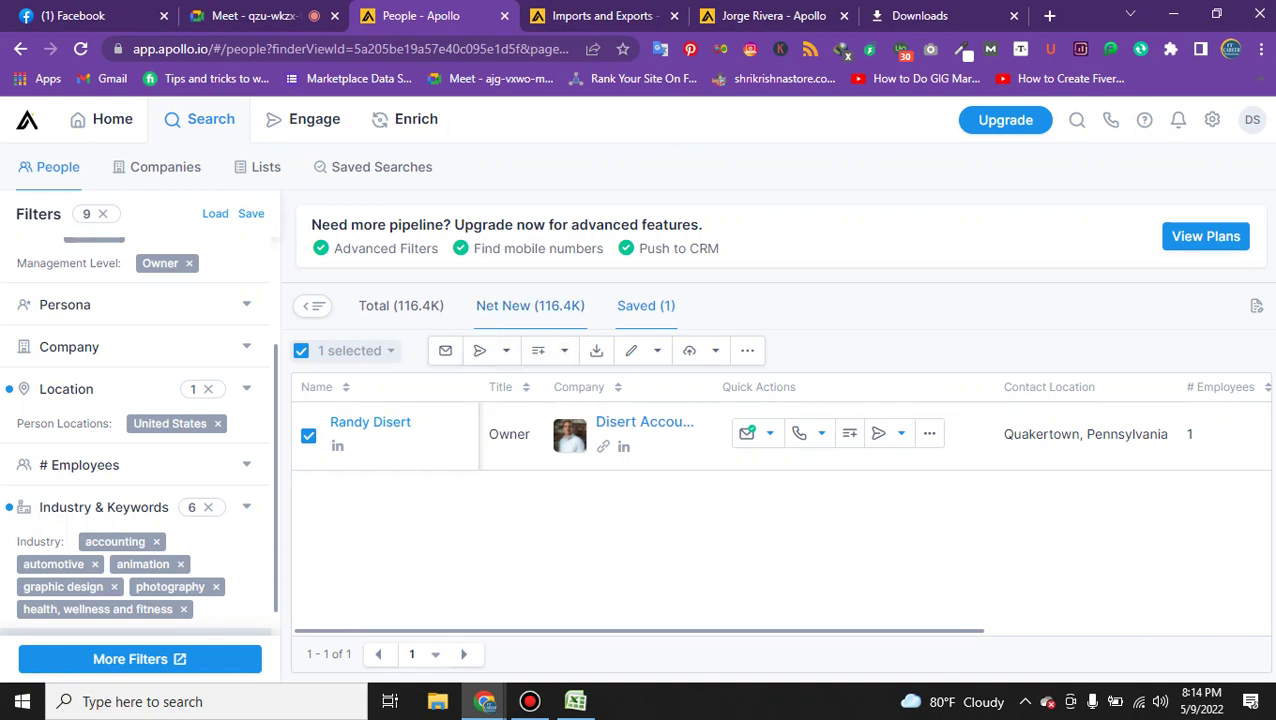
Show the Total list of matching owners and select the first 25 people.
click(401, 305)
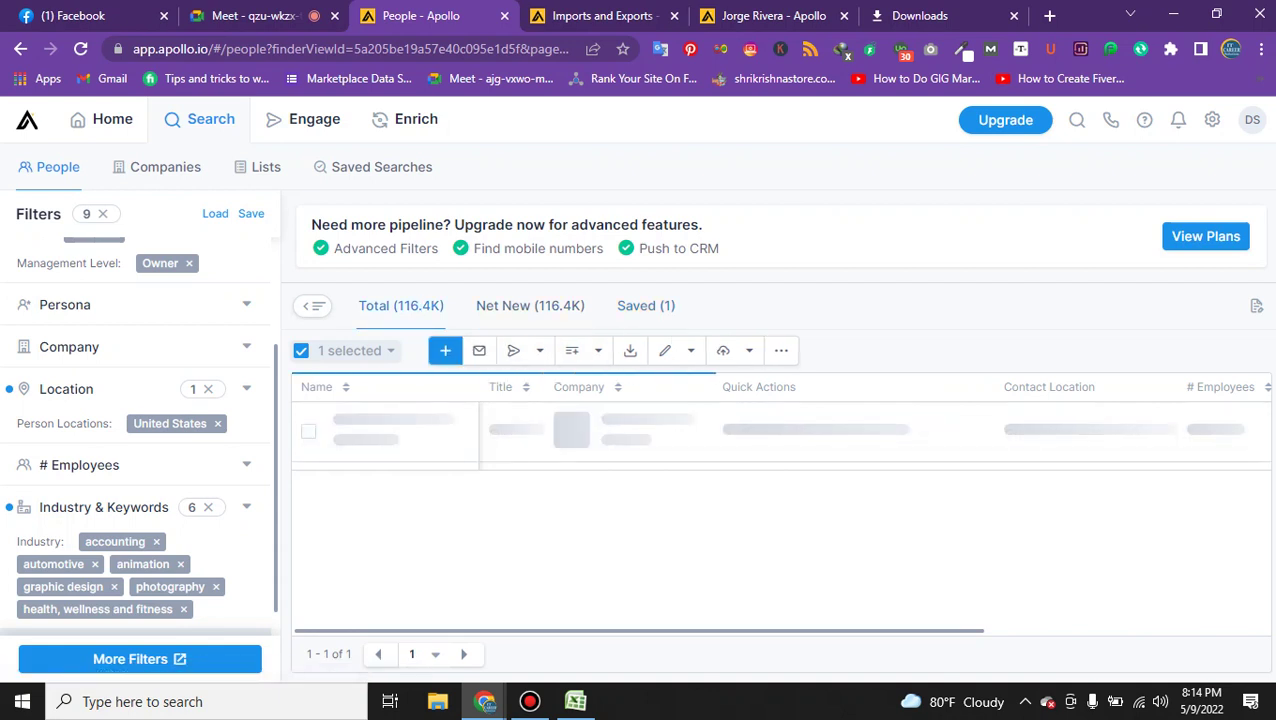
click(317, 350)
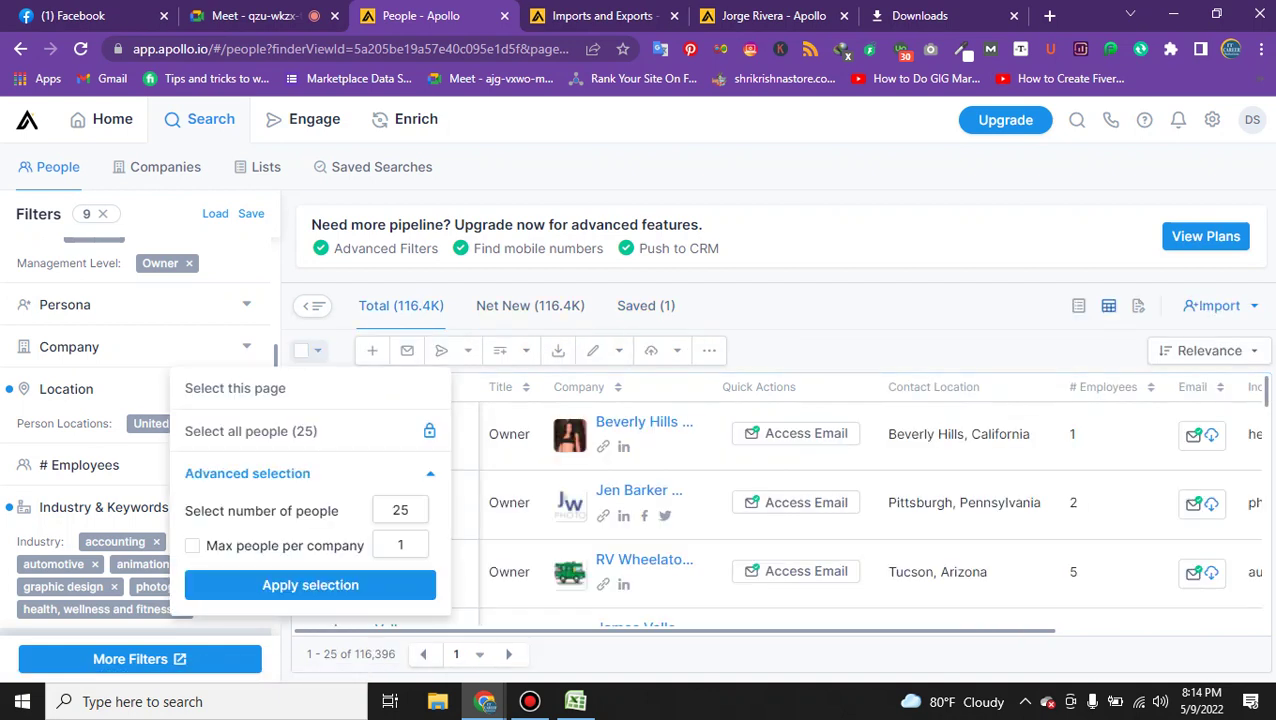
click(310, 585)
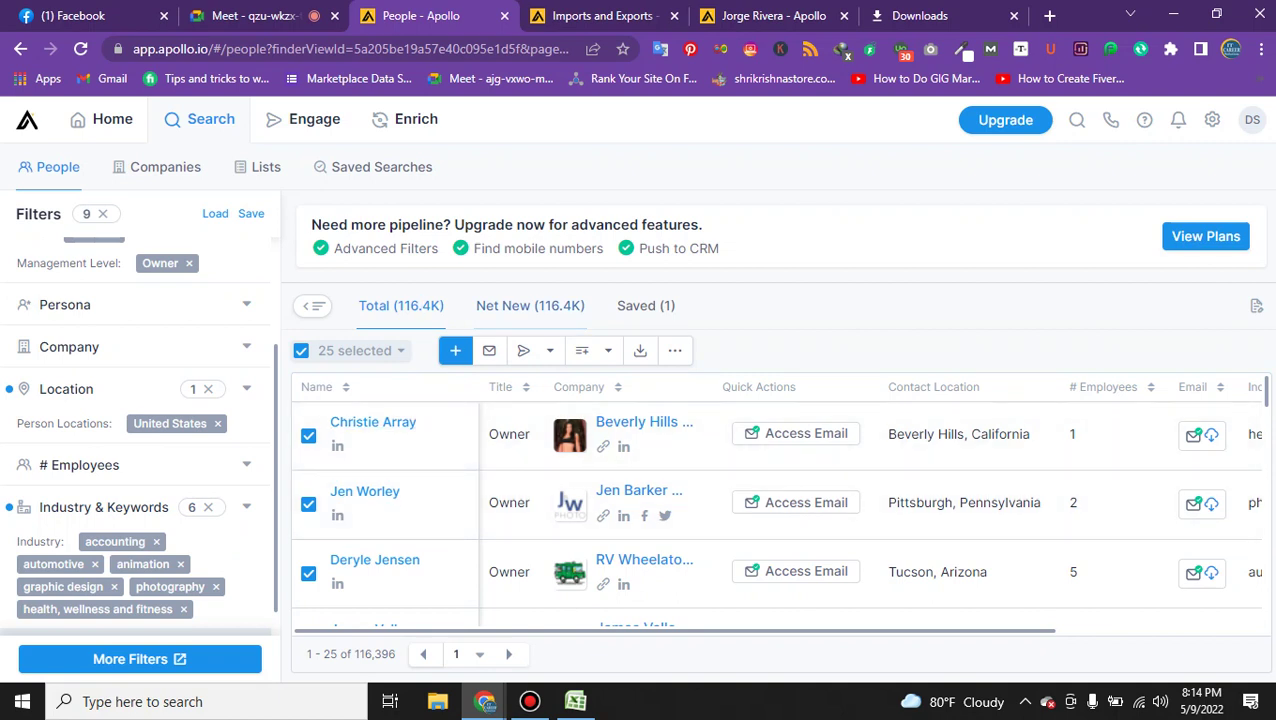
Start a bulk email to the 25 people, then discard the draft.
click(489, 350)
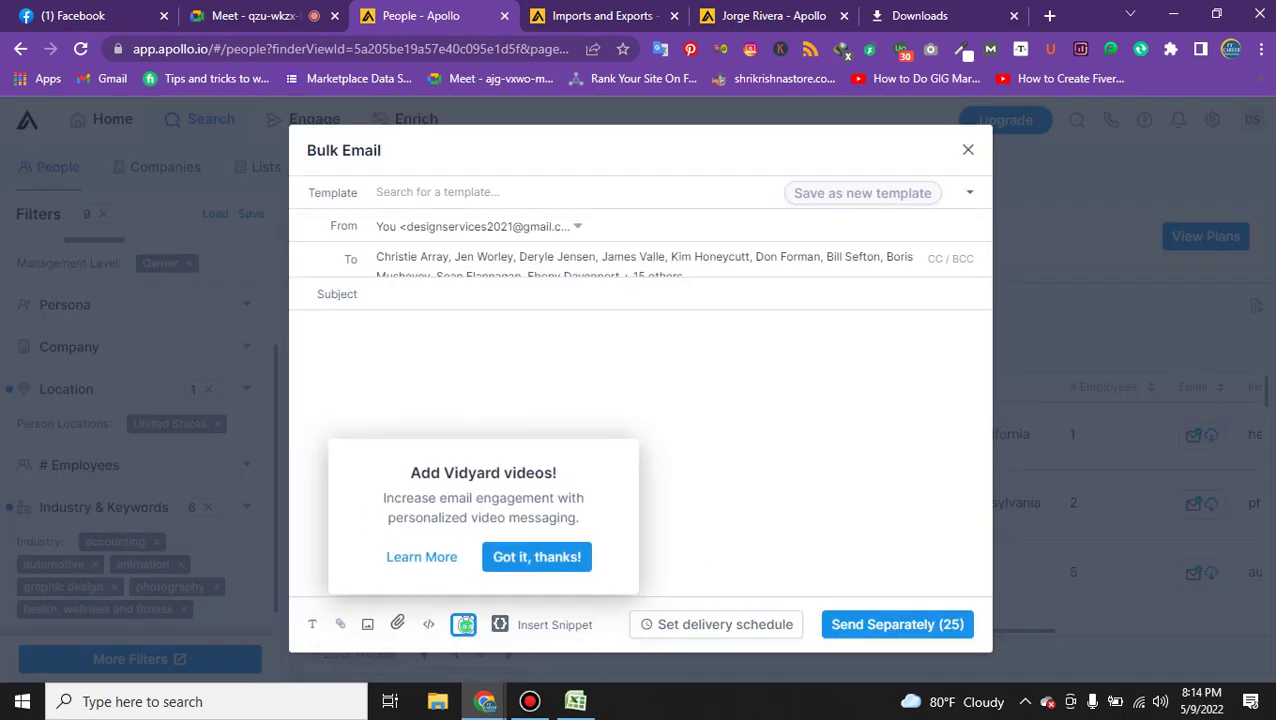
key(Escape)
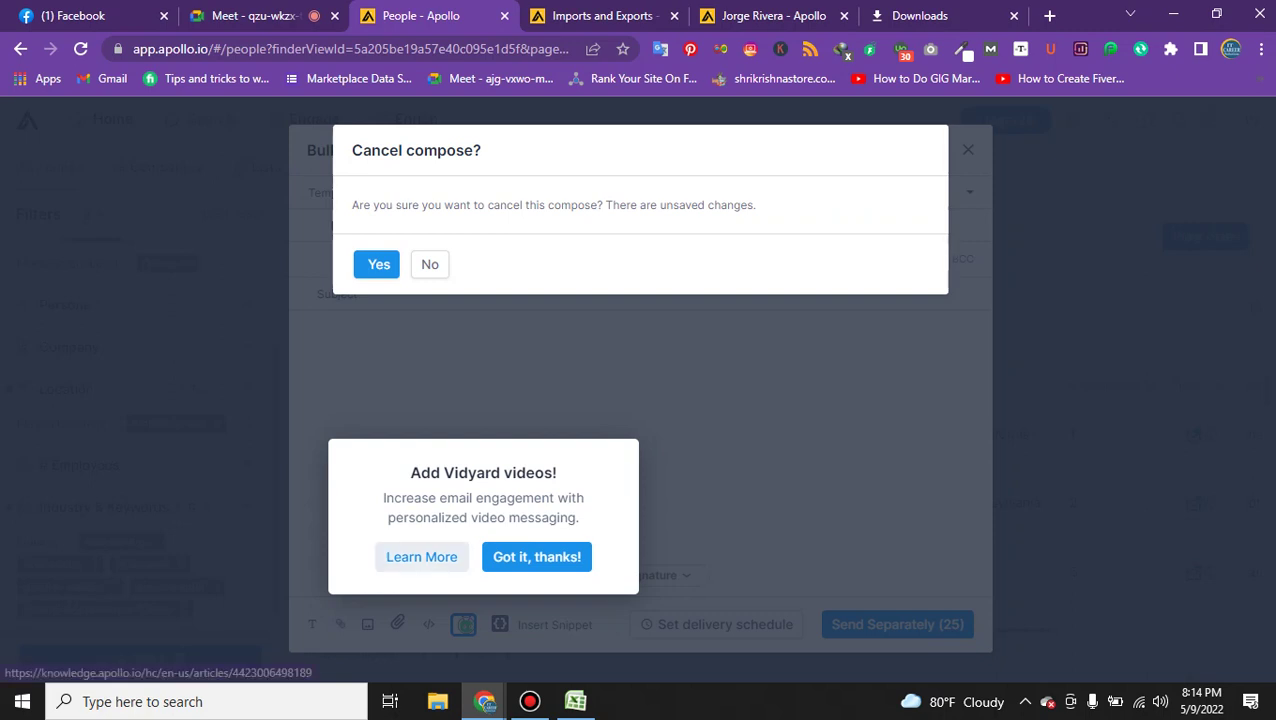
click(537, 557)
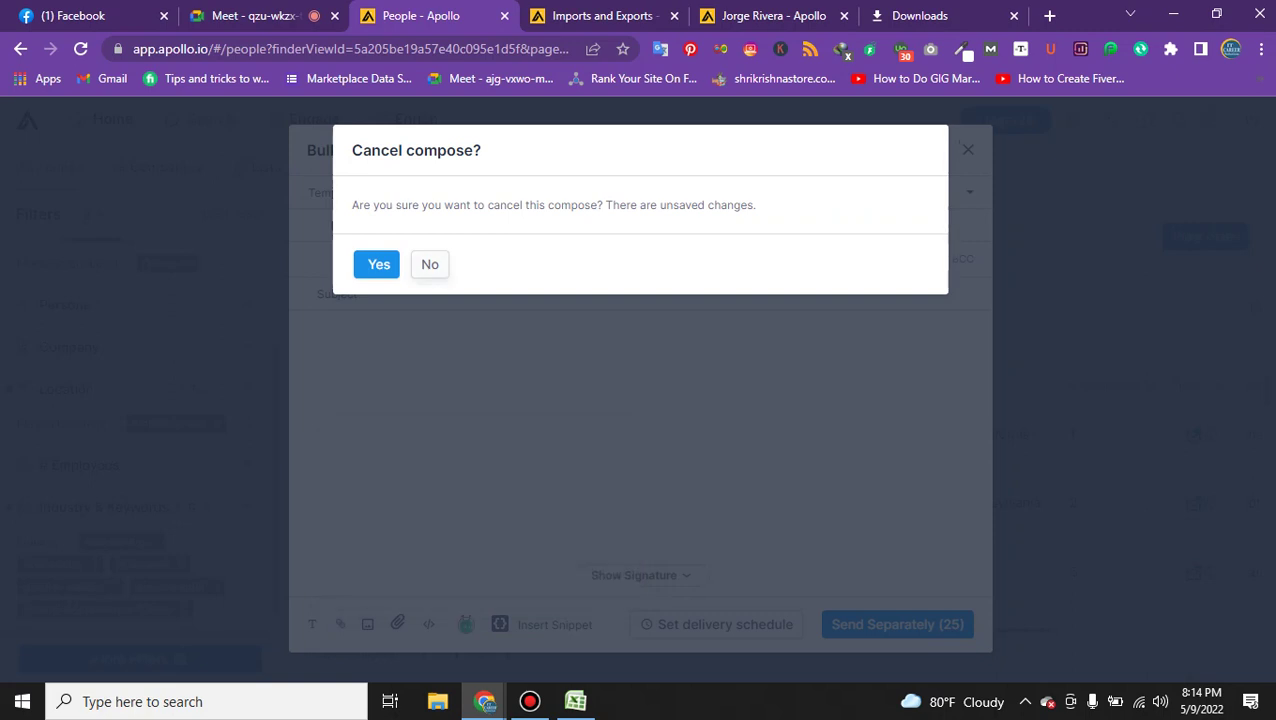
key(Return)
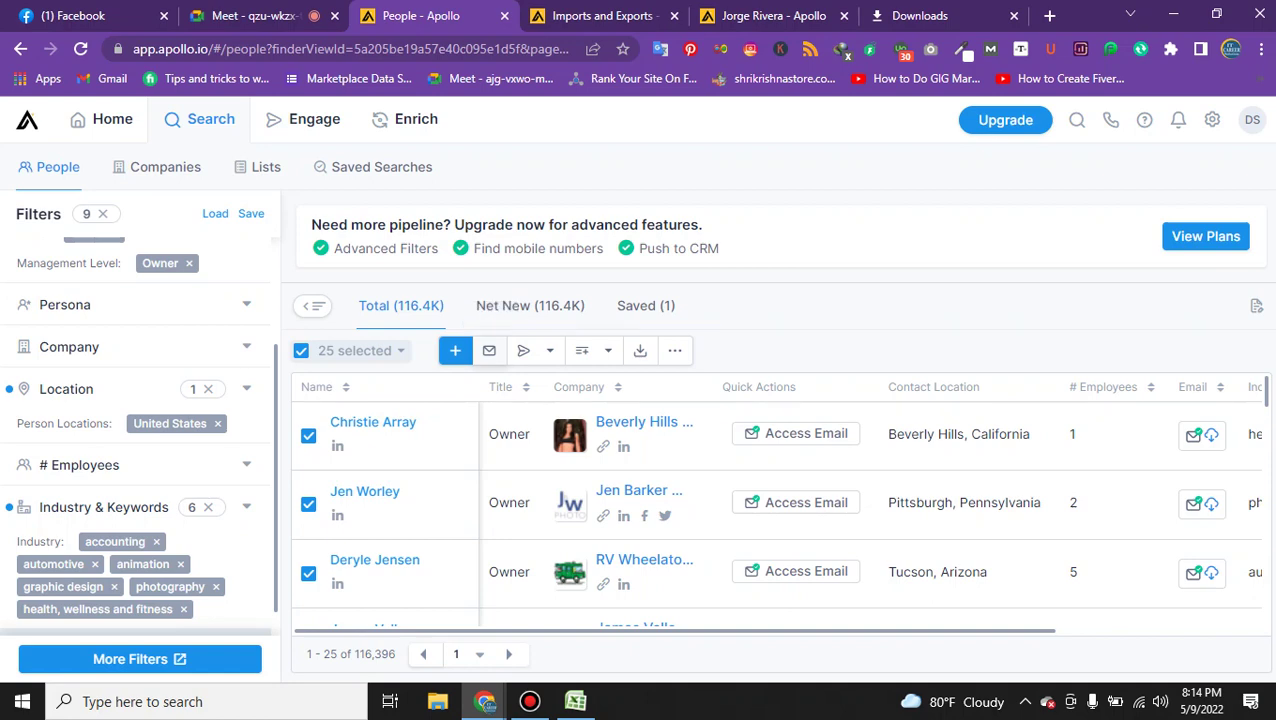
Open a bulk email to the 25 selected people, keep the default sender, and focus the Subject field.
click(489, 350)
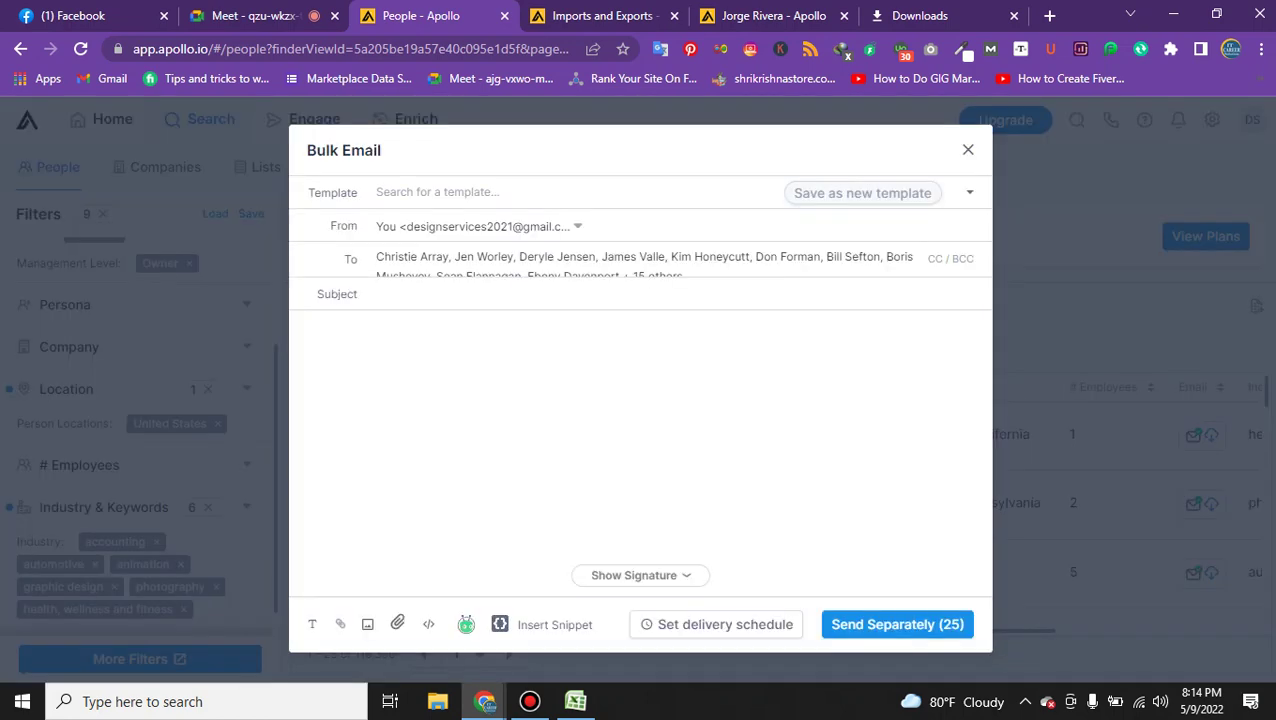
click(378, 226)
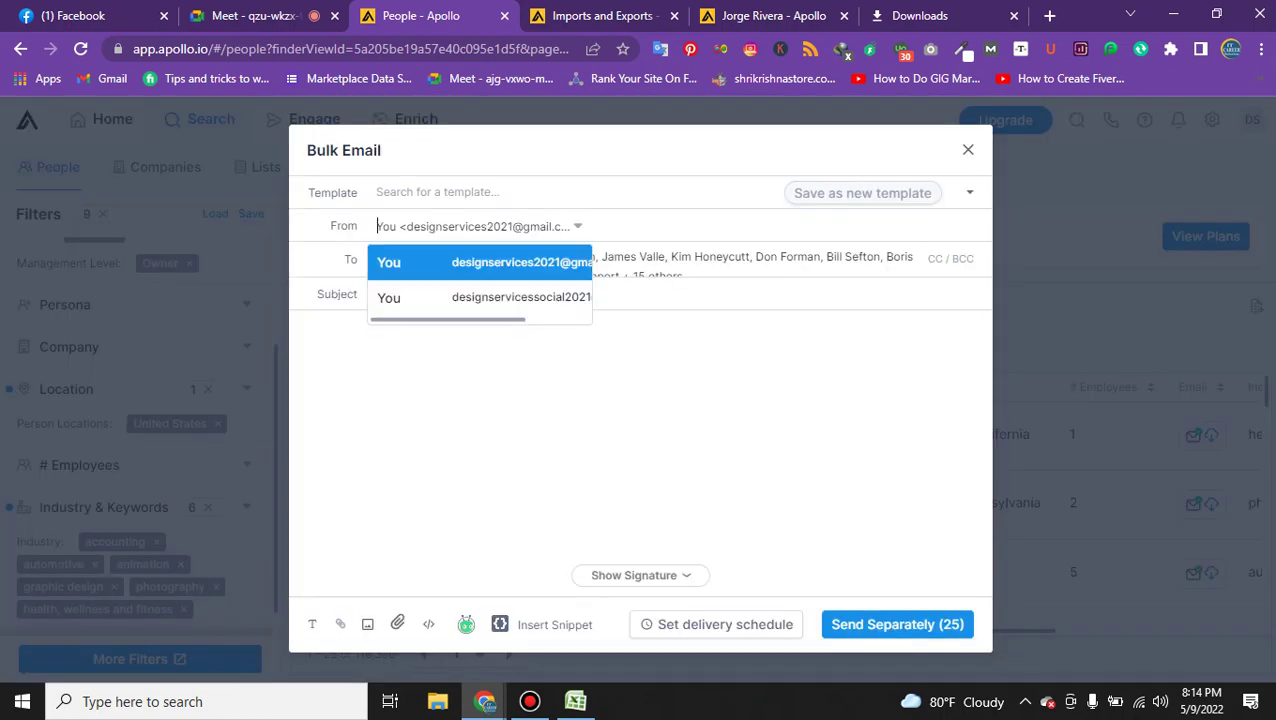
click(378, 293)
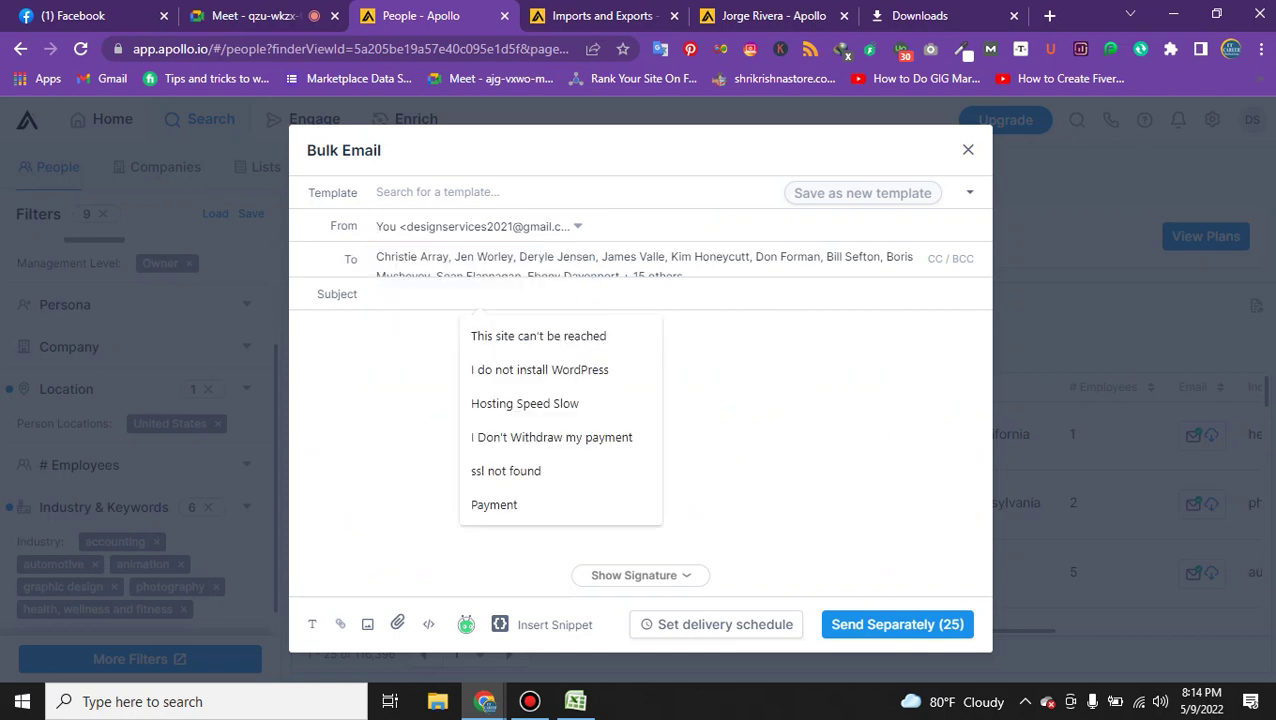
click(758, 256)
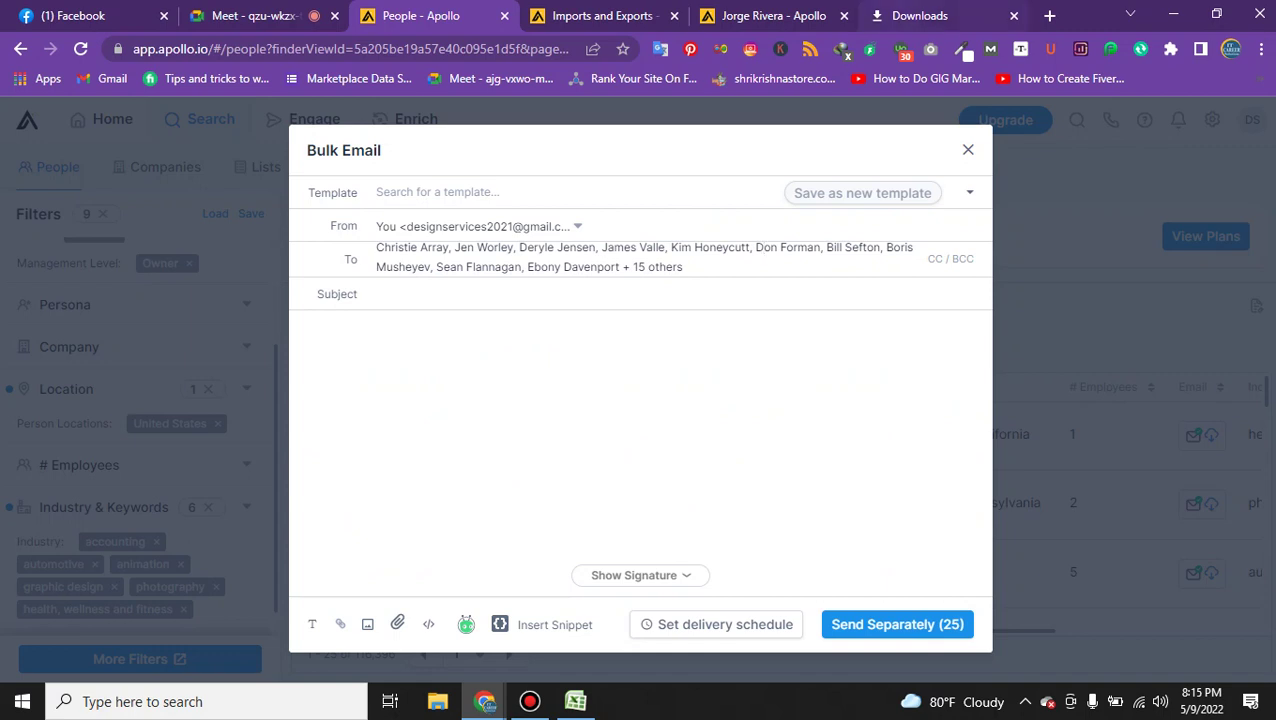
key(ctrl+5)
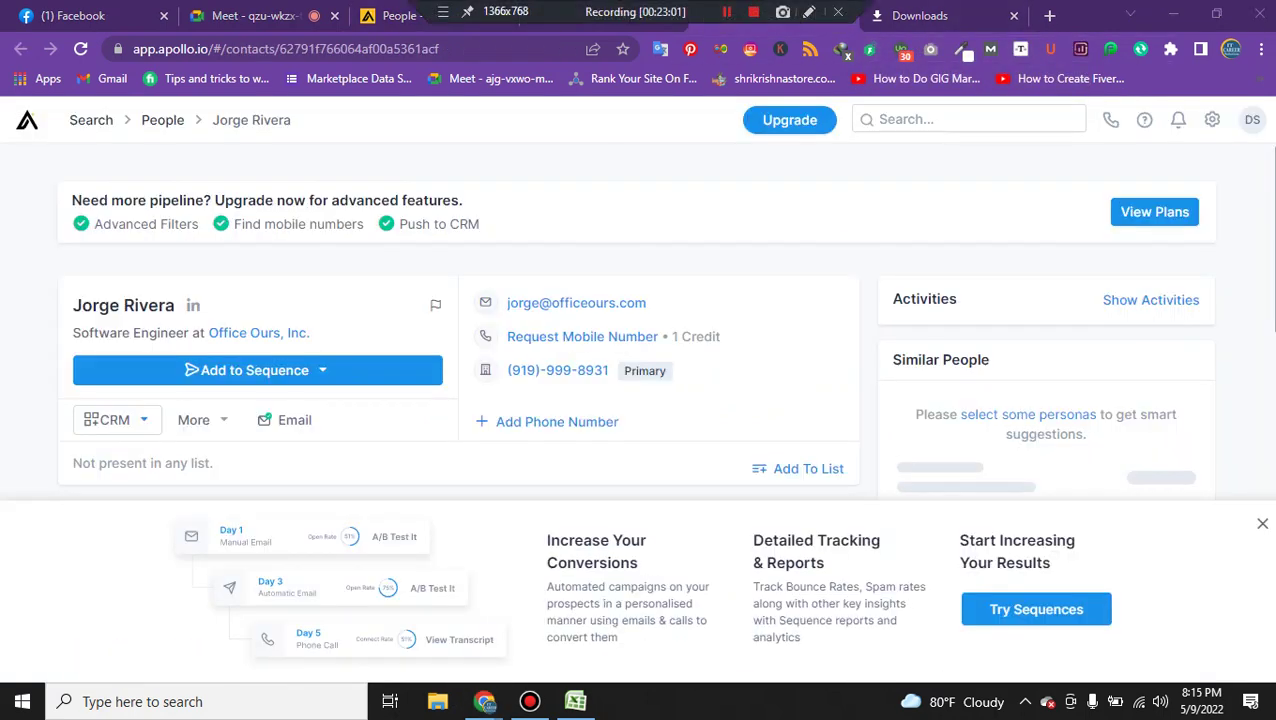
key(ctrl+3)
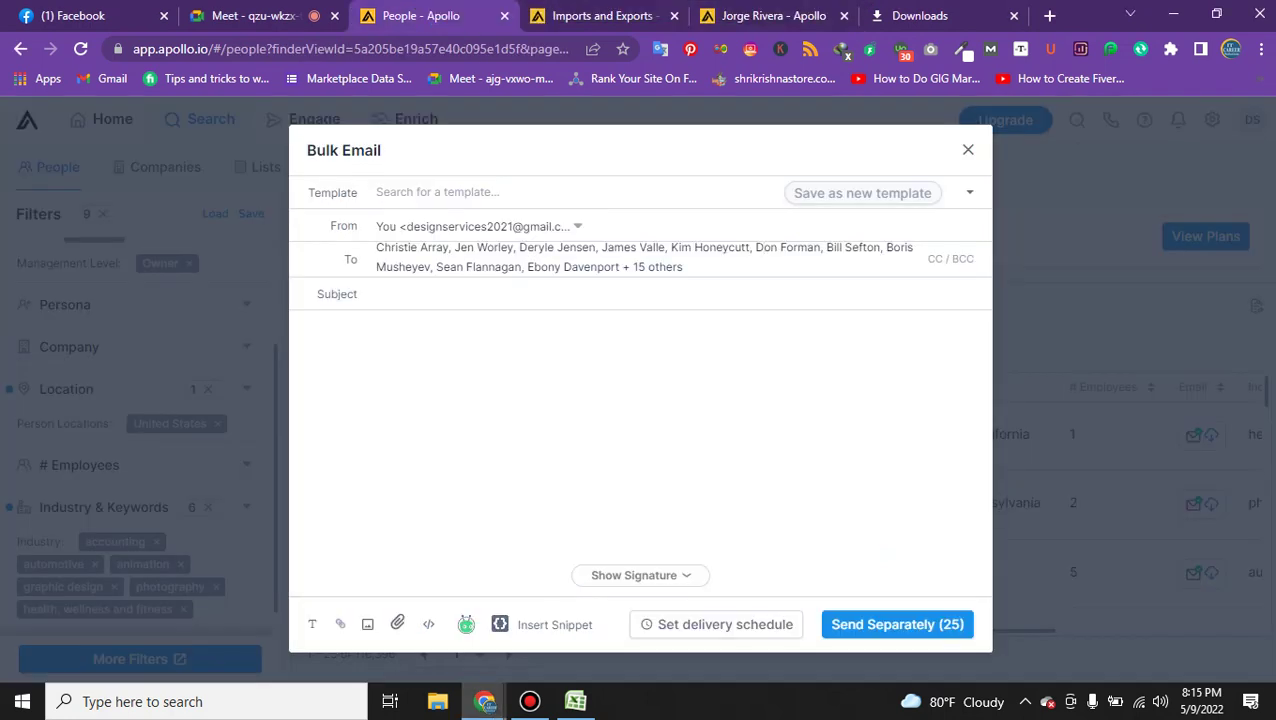
click(377, 226)
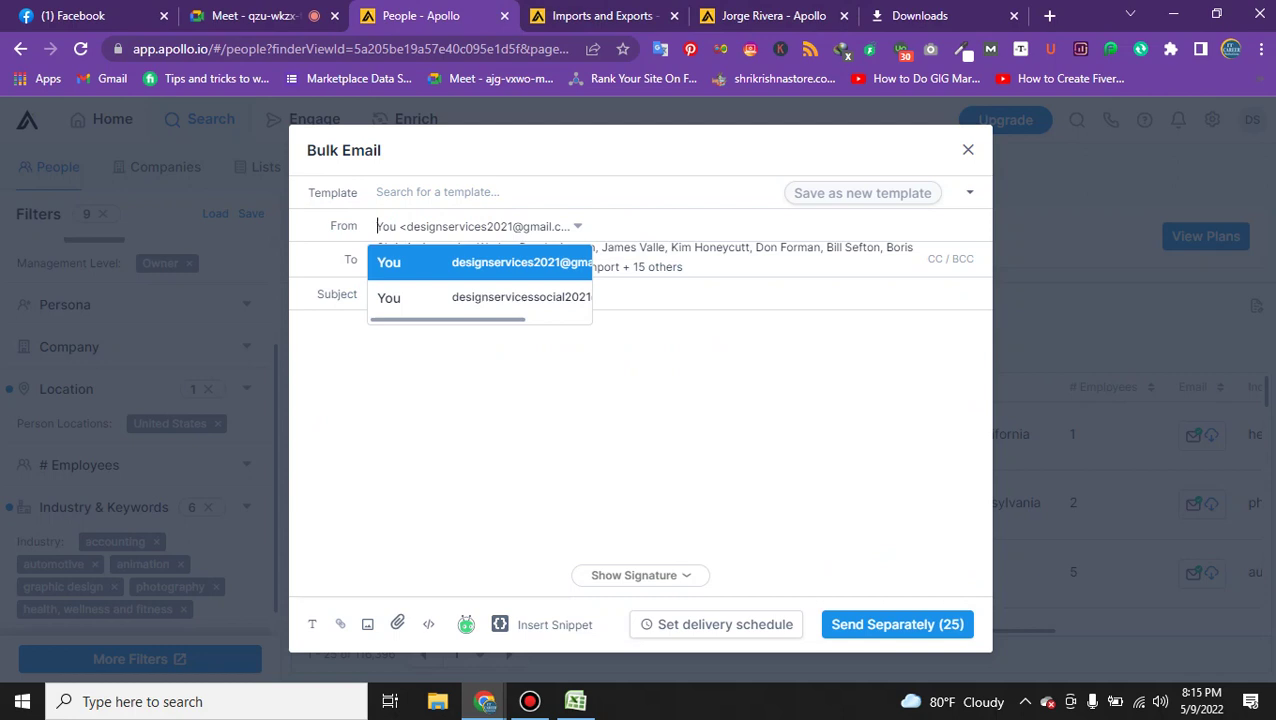
click(670, 247)
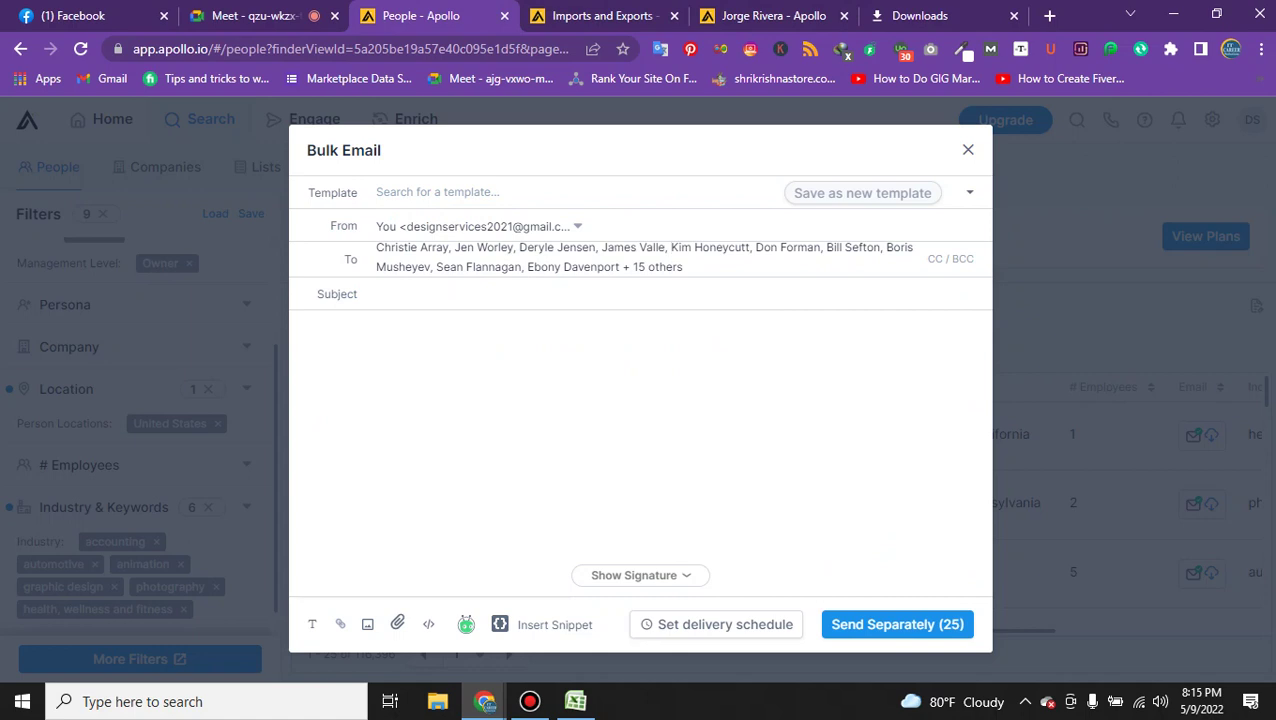
click(476, 294)
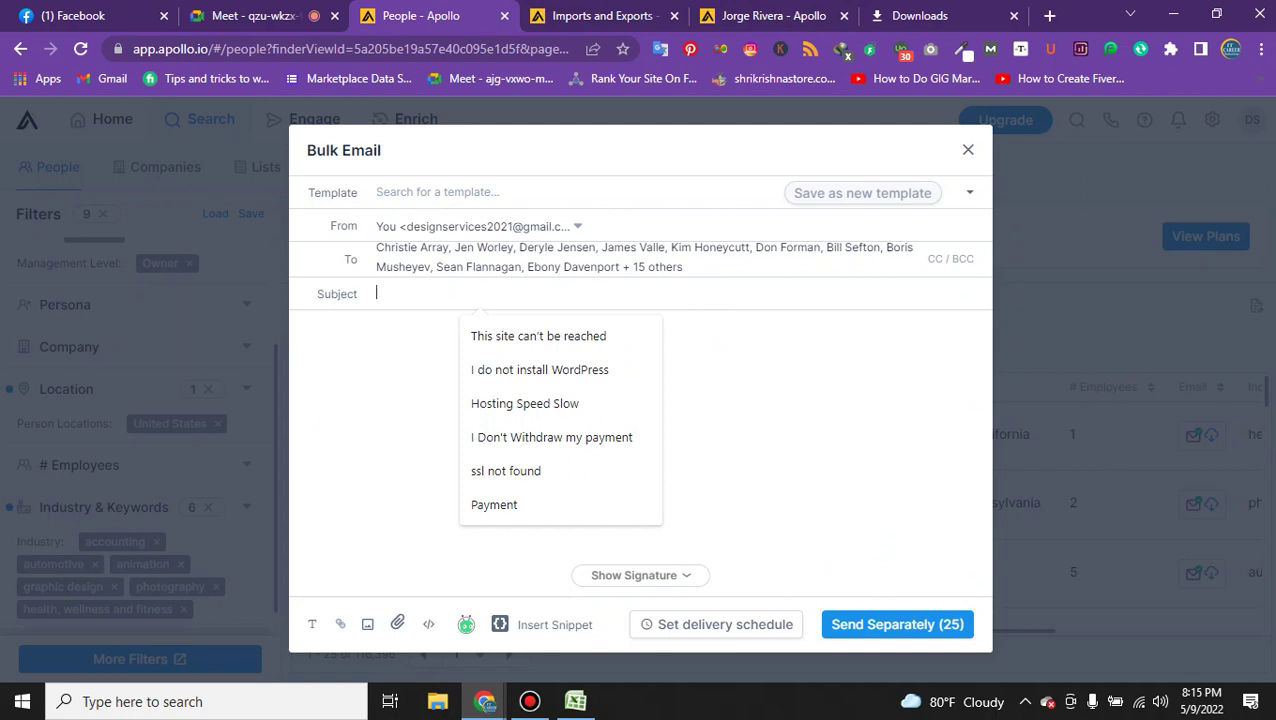
Enter the subject 'Digital Marketing Services', correcting the 'Serivces' misspelling.
text(D)
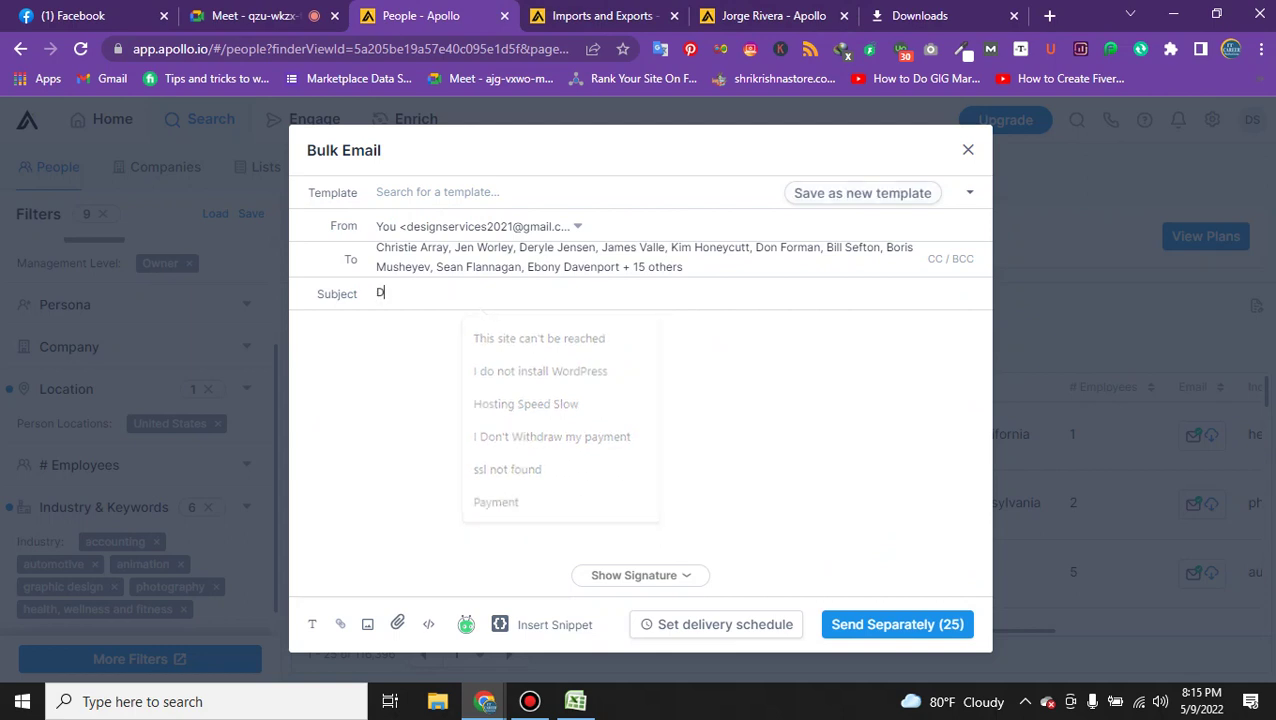
text(igital M)
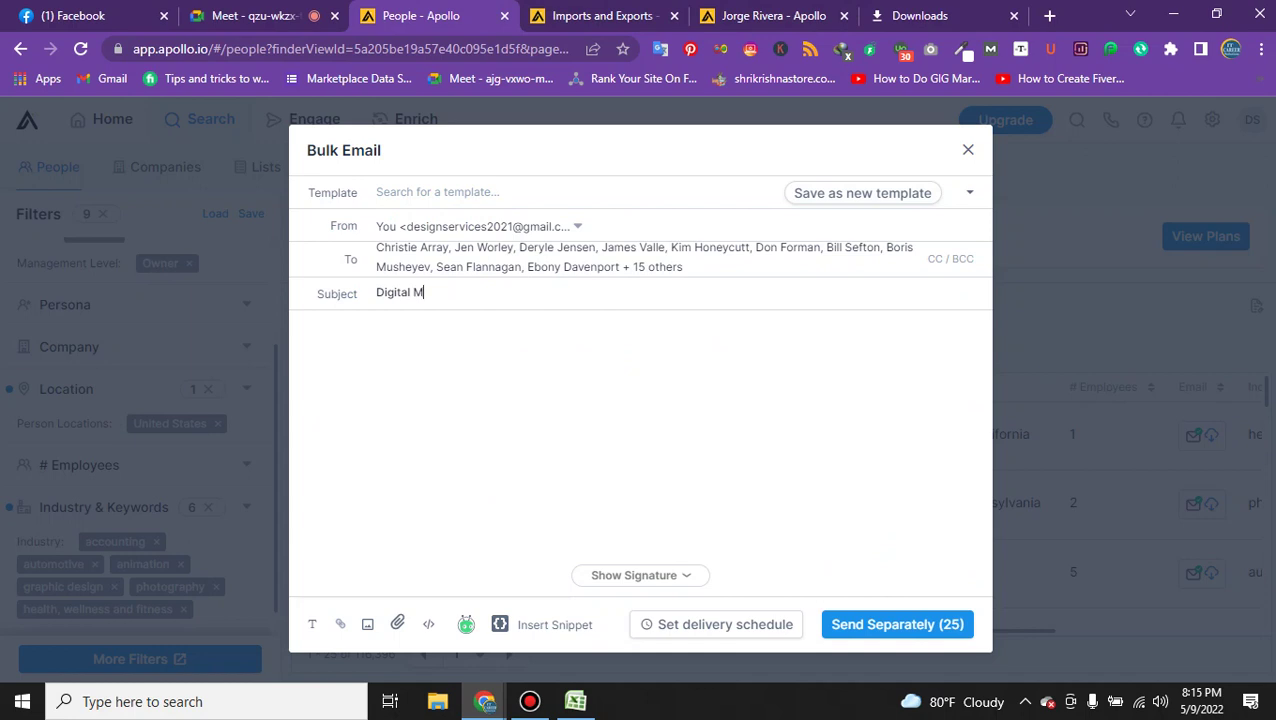
text(arketing Serivces Ne)
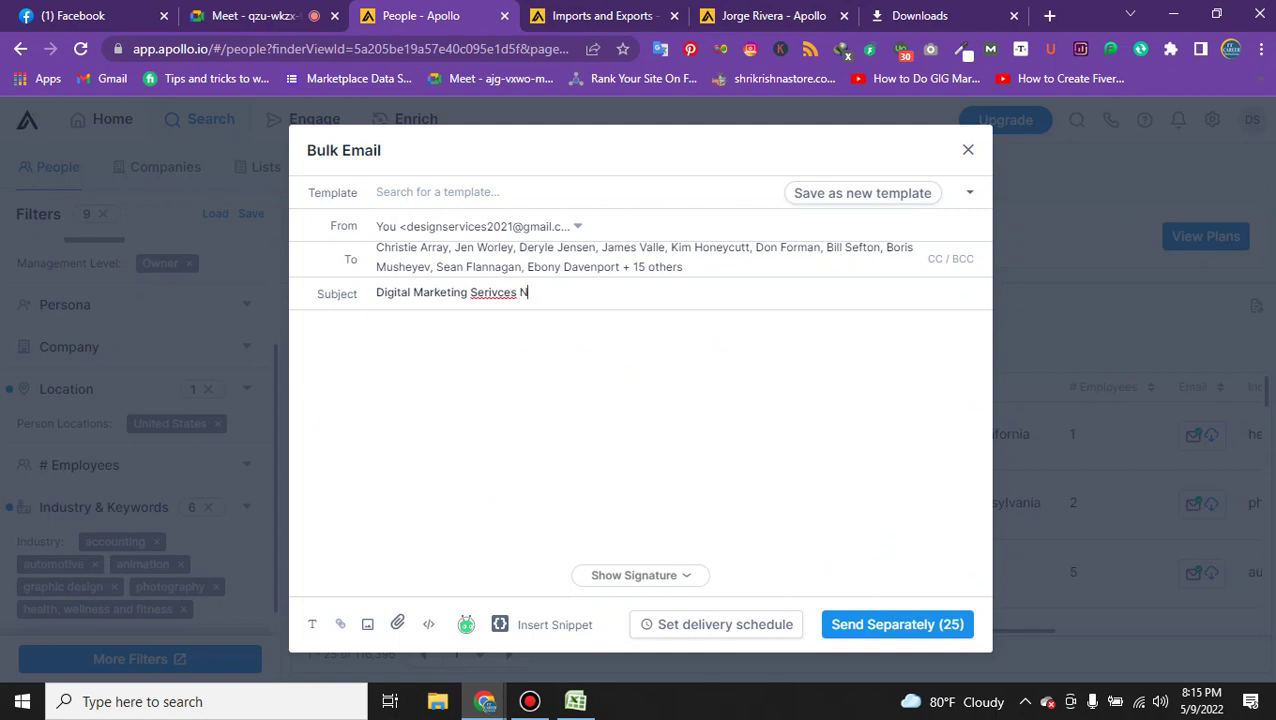
key(BackSpace)
key(BackSpace)
key(BackSpace)
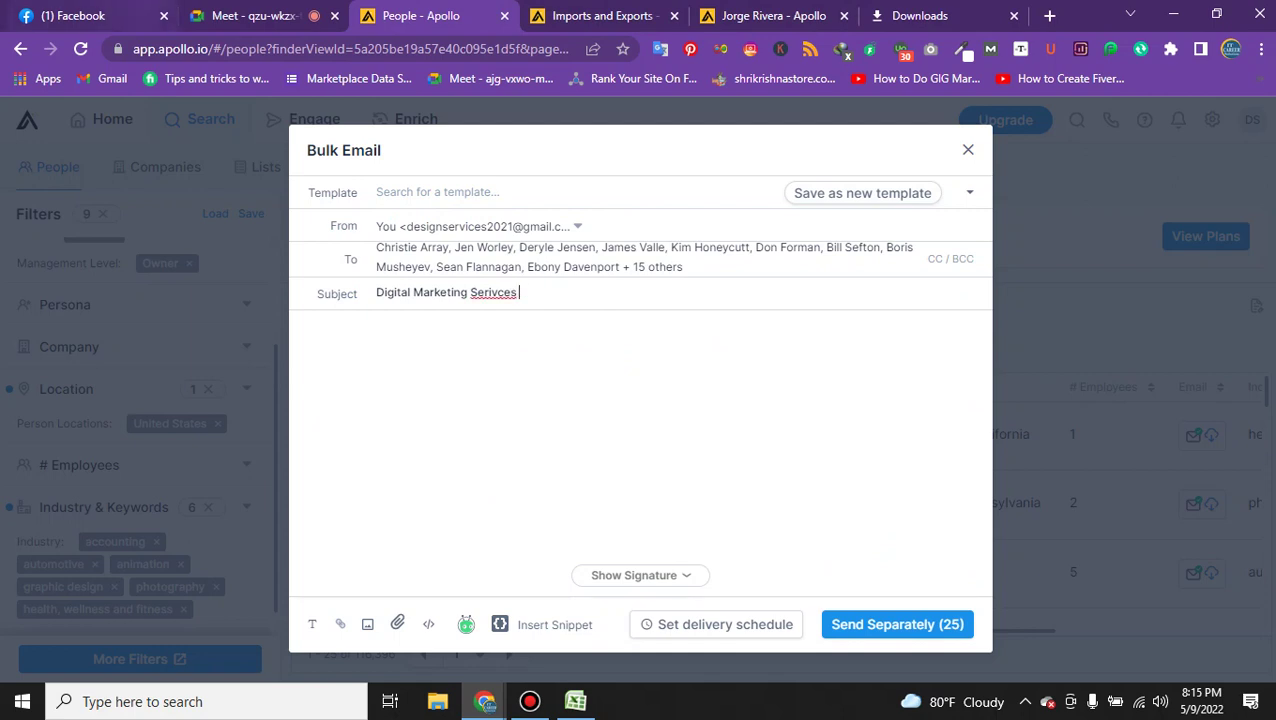
right_click(497, 292)
click(530, 305)
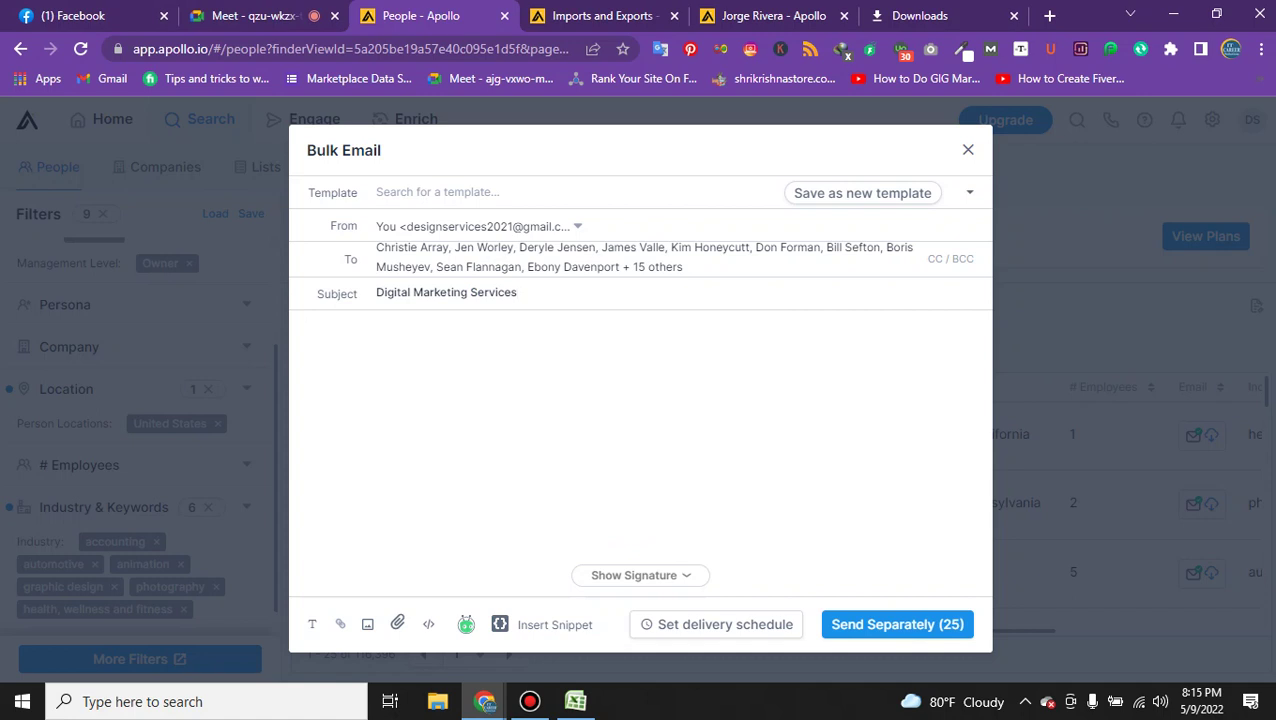
Type 'Hello We are digital marketing team from Bangladesh. Are you looking digital marketer', capitalising Bangladesh.
text(He)
text(llo )
text(We as)
key(BackSpace)
text(re digitalm ma)
key(BackSpace)
key(BackSpace)
key(BackSpace)
key(BackSpace)
text(marketing team for)
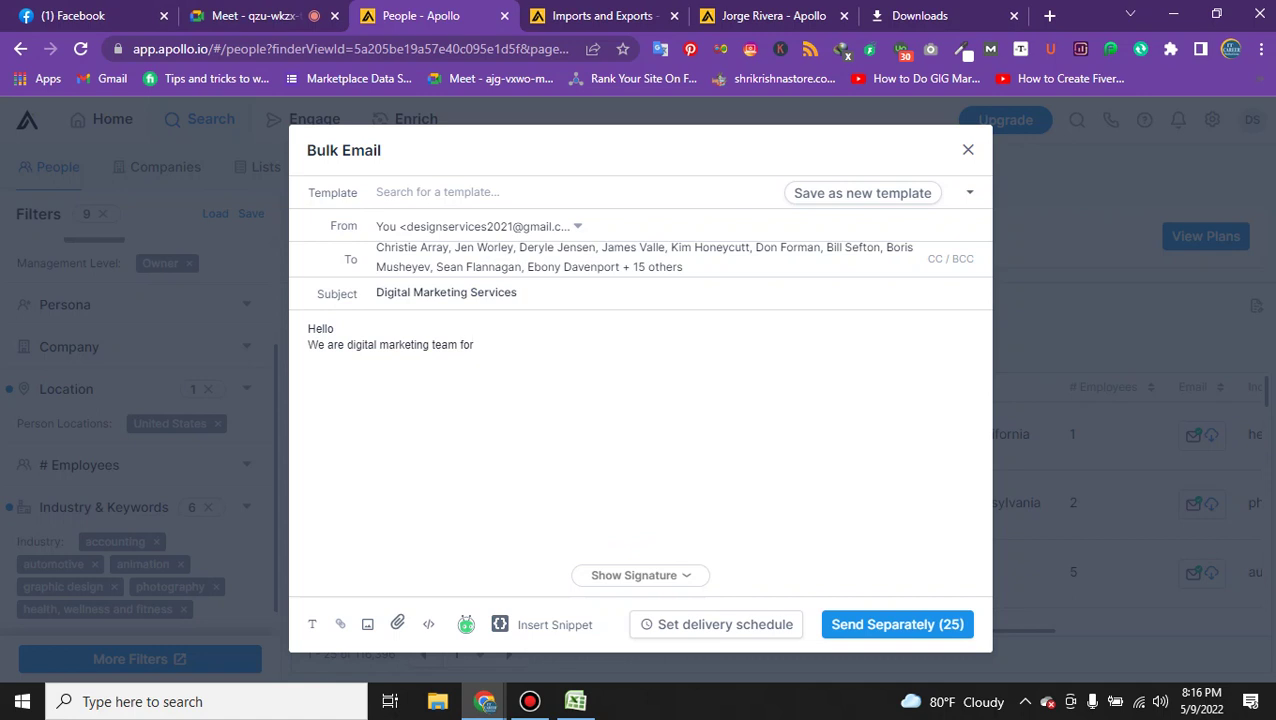
key(BackSpace)
key(BackSpace)
text(rom bangladesh. Are you lo)
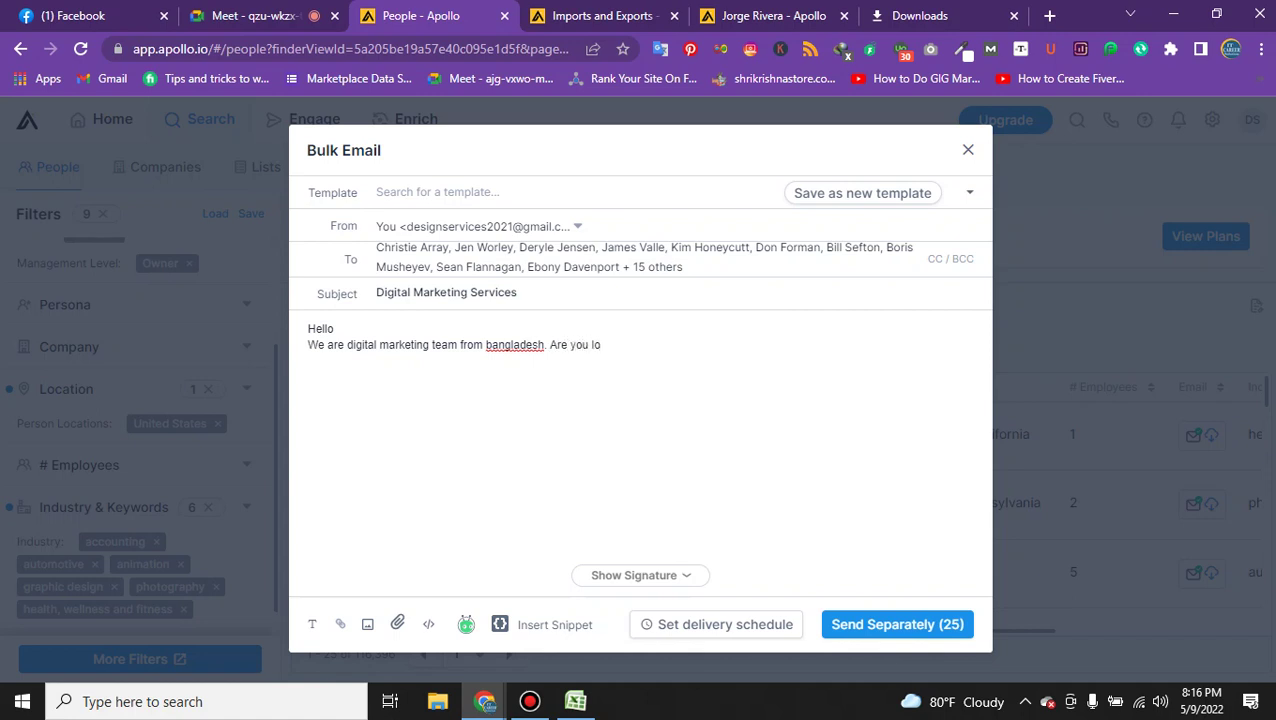
text(oking digi)
text(tal ma)
text(rket)
key(BackSpace)
key(BackSpace)
key(BackSpace)
text(keter)
right_click(506, 344)
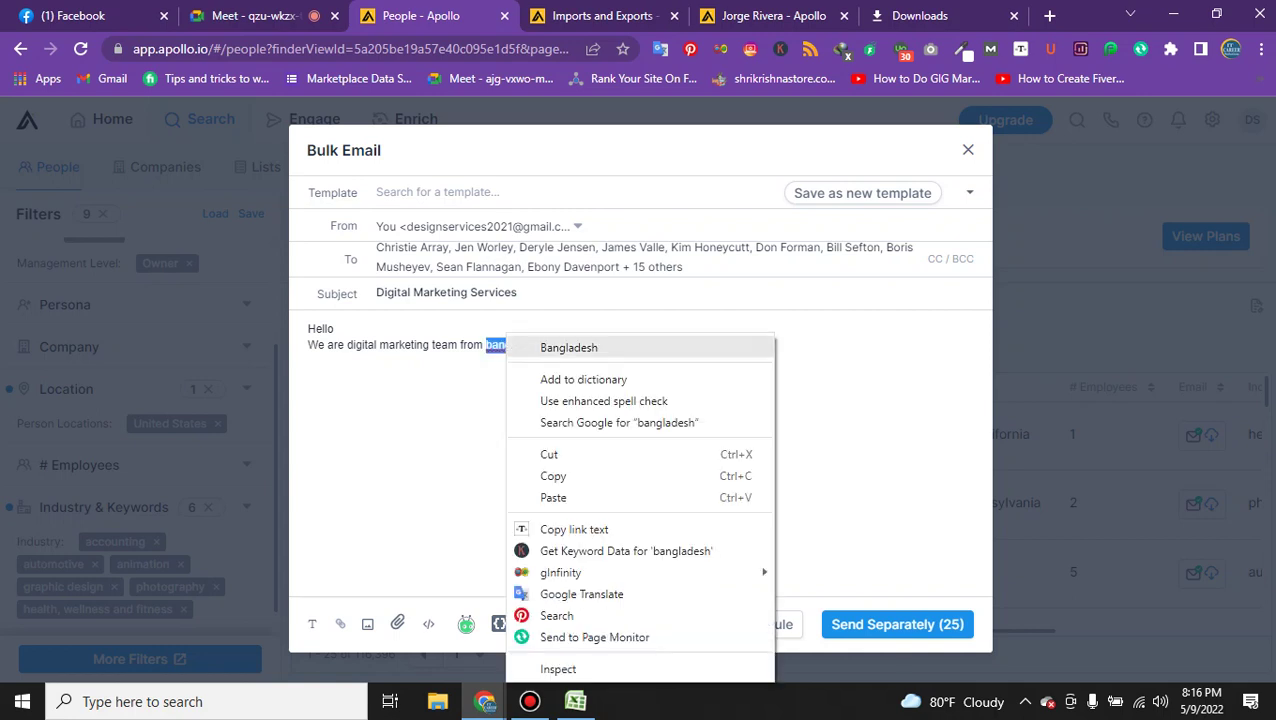
click(568, 347)
Finish the pitch with 'for growing up your business.' and select the whole body.
text(fo)
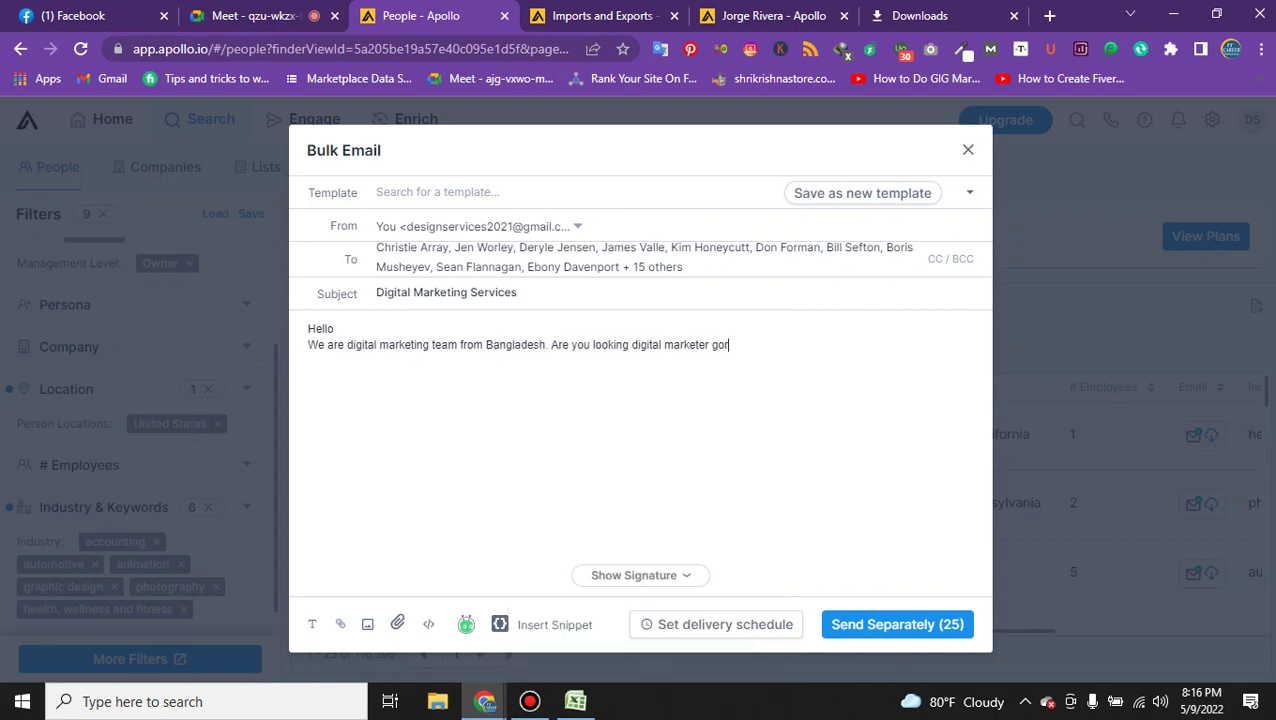
key(BackSpace)
key(BackSpace)
text(fro)
key(BackSpace)
key(BackSpace)
text(or grow )
text(up)
key(BackSpace)
key(BackSpace)
text(imng)
key(BackSpace)
key(BackSpace)
key(BackSpace)
key(BackSpace)
text(ing a)
key(BackSpace)
text(up your business)
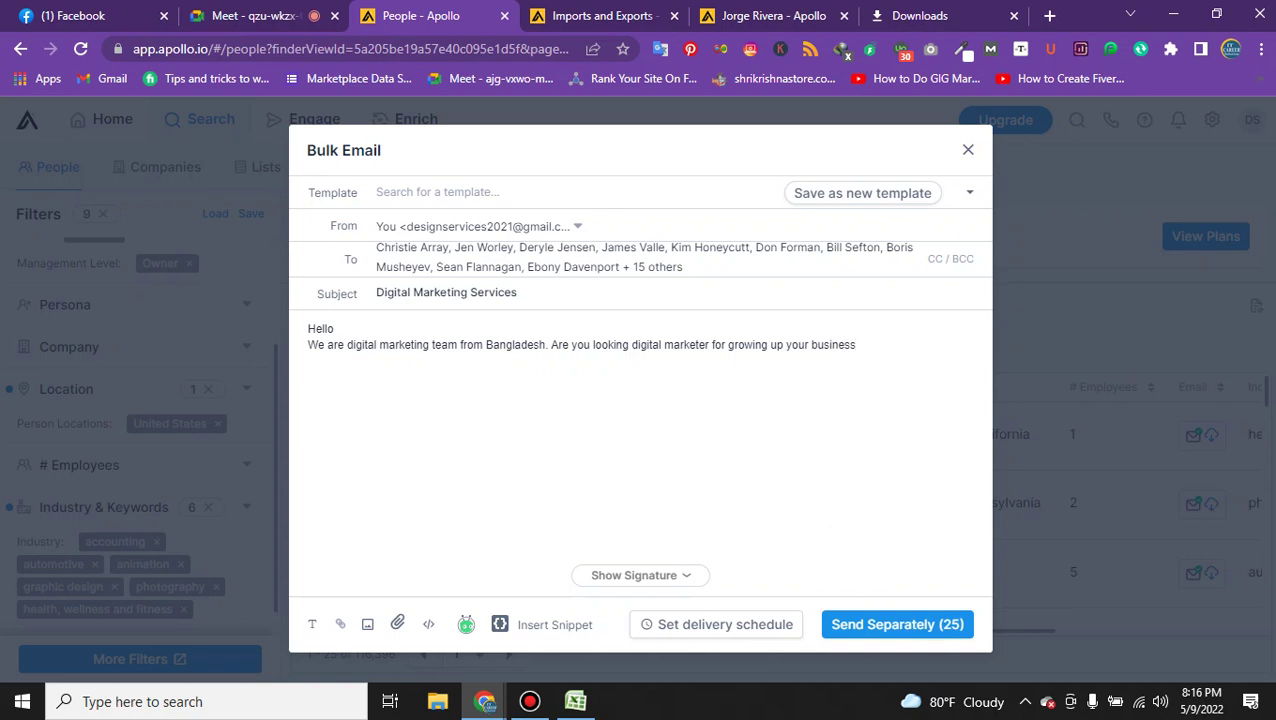
text(.)
key(ctrl+a)
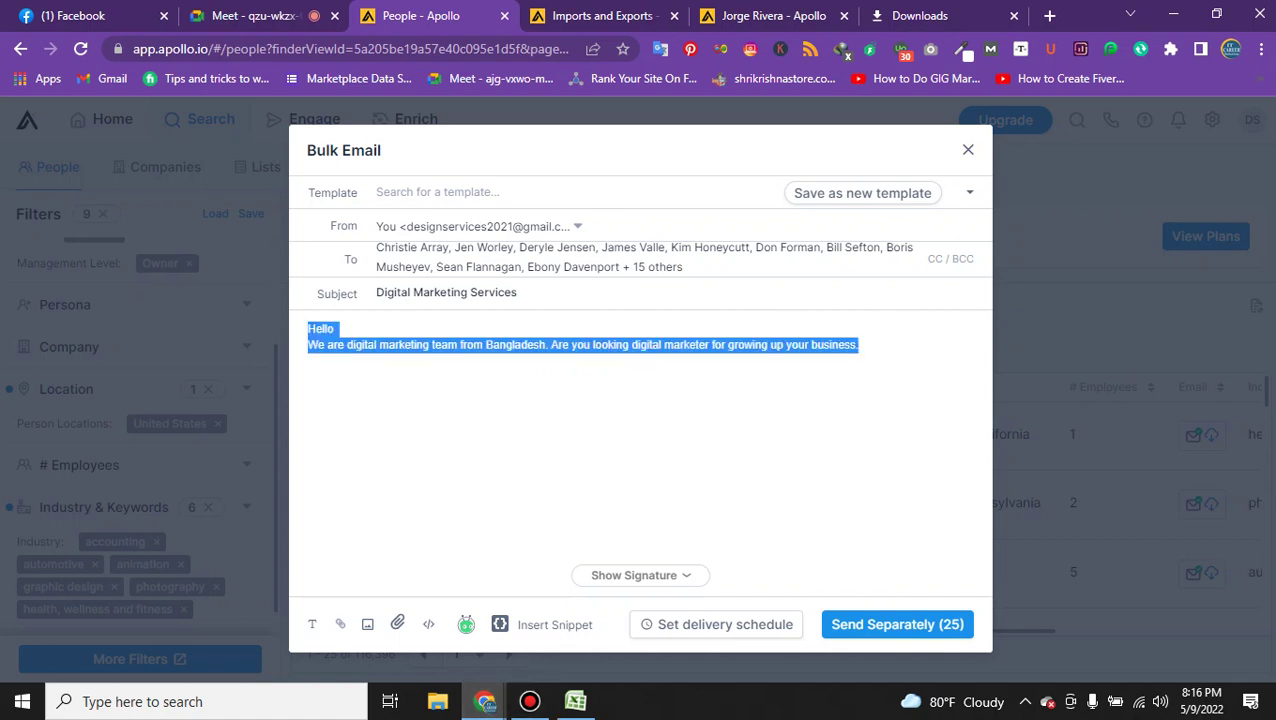
Show and hide the email signature, check its Design Services text, then return to the message end.
click(630, 575)
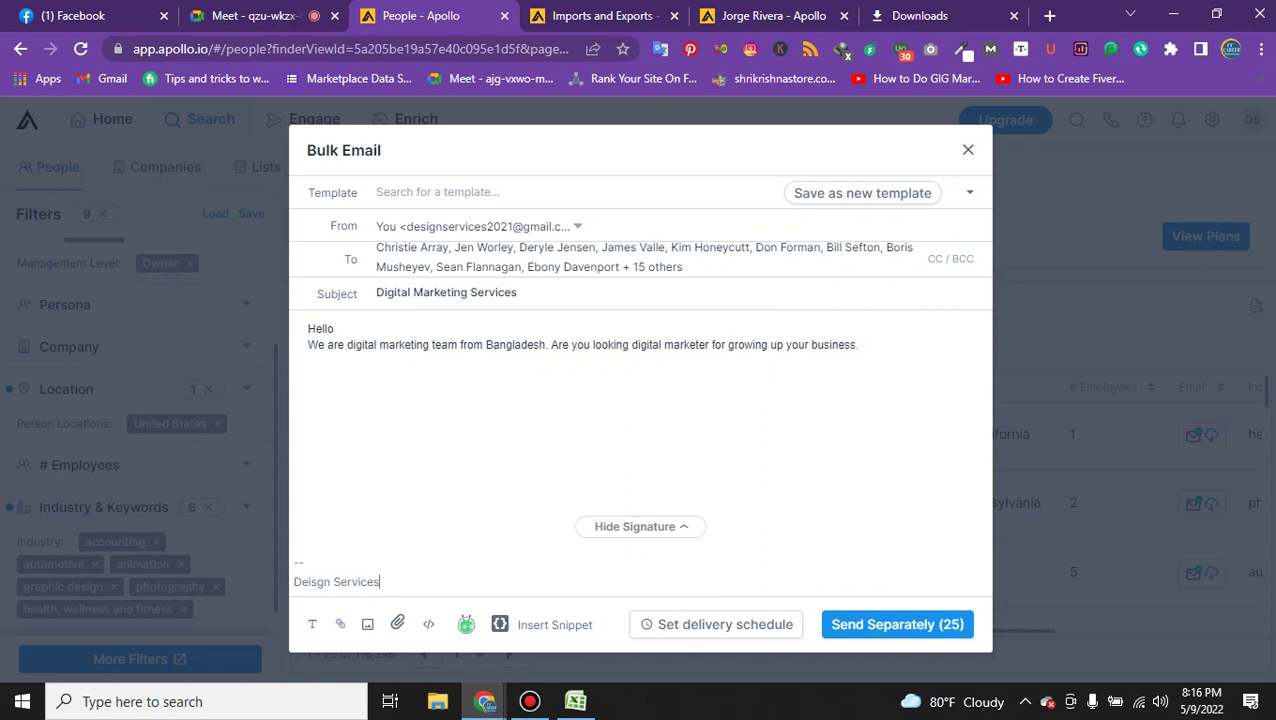
click(630, 526)
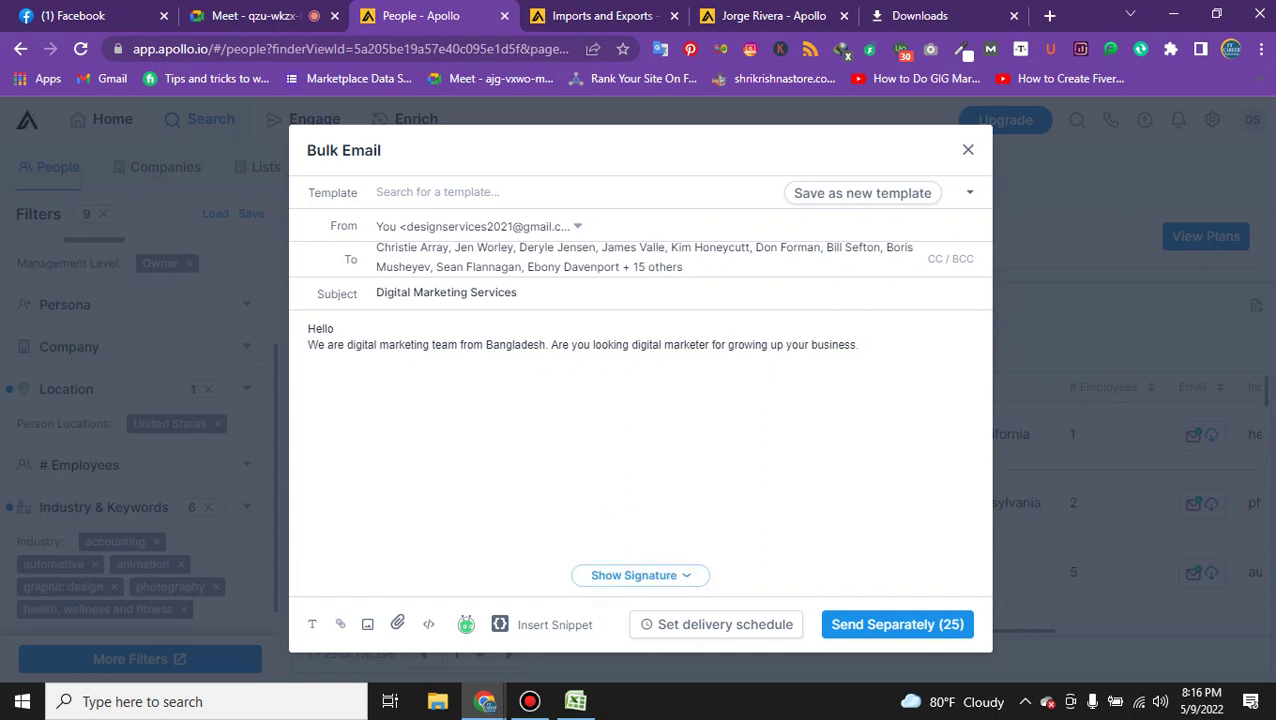
click(610, 575)
mouse_move(382, 582)
mouse_down()
mouse_move(294, 582)
mouse_move(293, 541)
mouse_up()
click(858, 344)
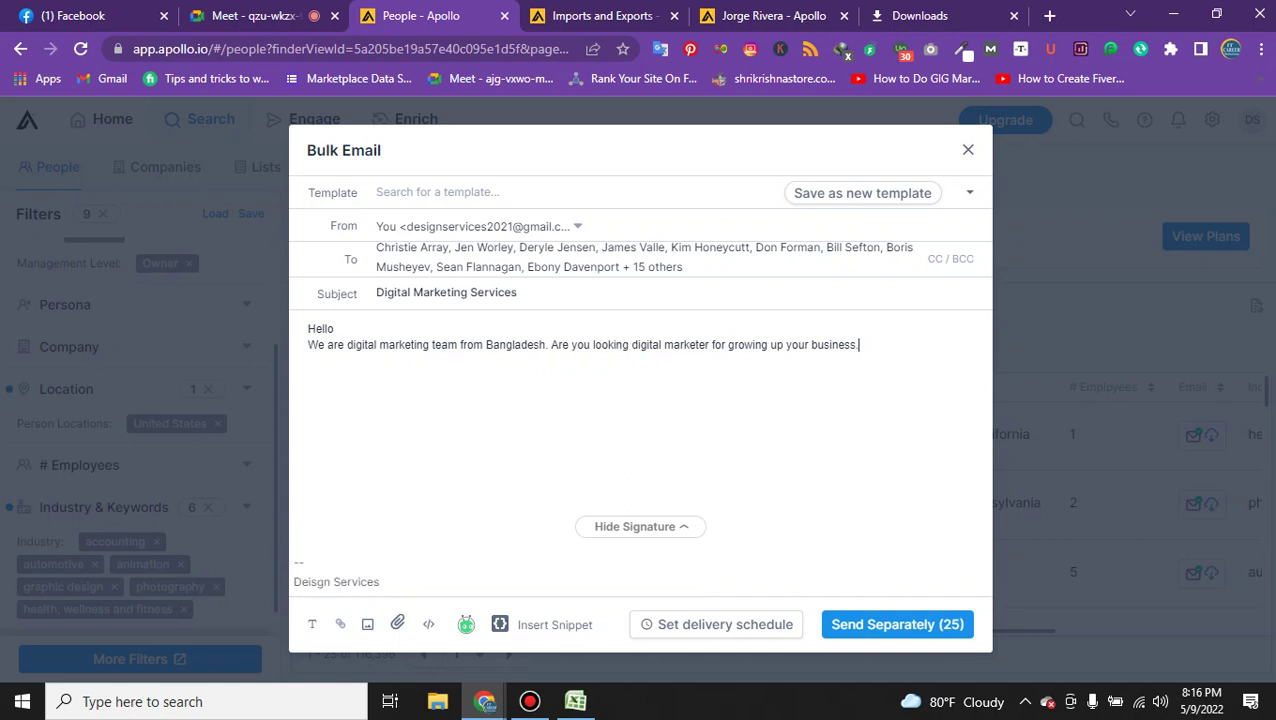
Add the sentence 'Don't worry we are professional in this section.'.
text(you)
key(BackSpace)
key(BackSpace)
key(BackSpace)
key(BackSpace)
text(Don't w)
key(BackSpace)
key(BackSpace)
key(BackSpace)
key(BackSpace)
text(')
text(worry)
key(BackSpace)
key(BackSpace)
key(BackSpace)
key(BackSpace)
key(BackSpace)
key(BackSpace)
text('t worry we arfe)
key(BackSpace)
key(BackSpace)
text(e are op)
key(BackSpace)
key(BackSpace)
text(prfesuoi)
key(BackSpace)
key(BackSpace)
key(BackSpace)
key(BackSpace)
key(BackSpace)
key(BackSpace)
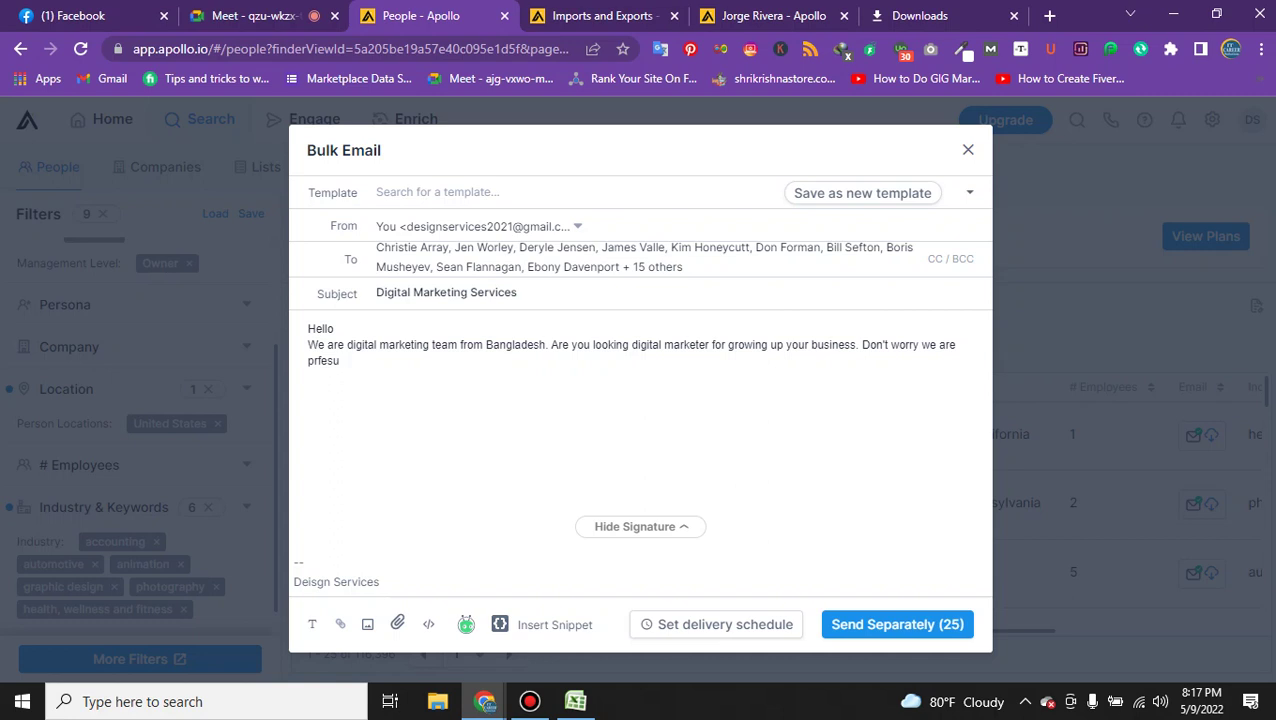
text(ofessional in wh)
key(BackSpace)
key(BackSpace)
text(thg)
key(BackSpace)
text(is section.)
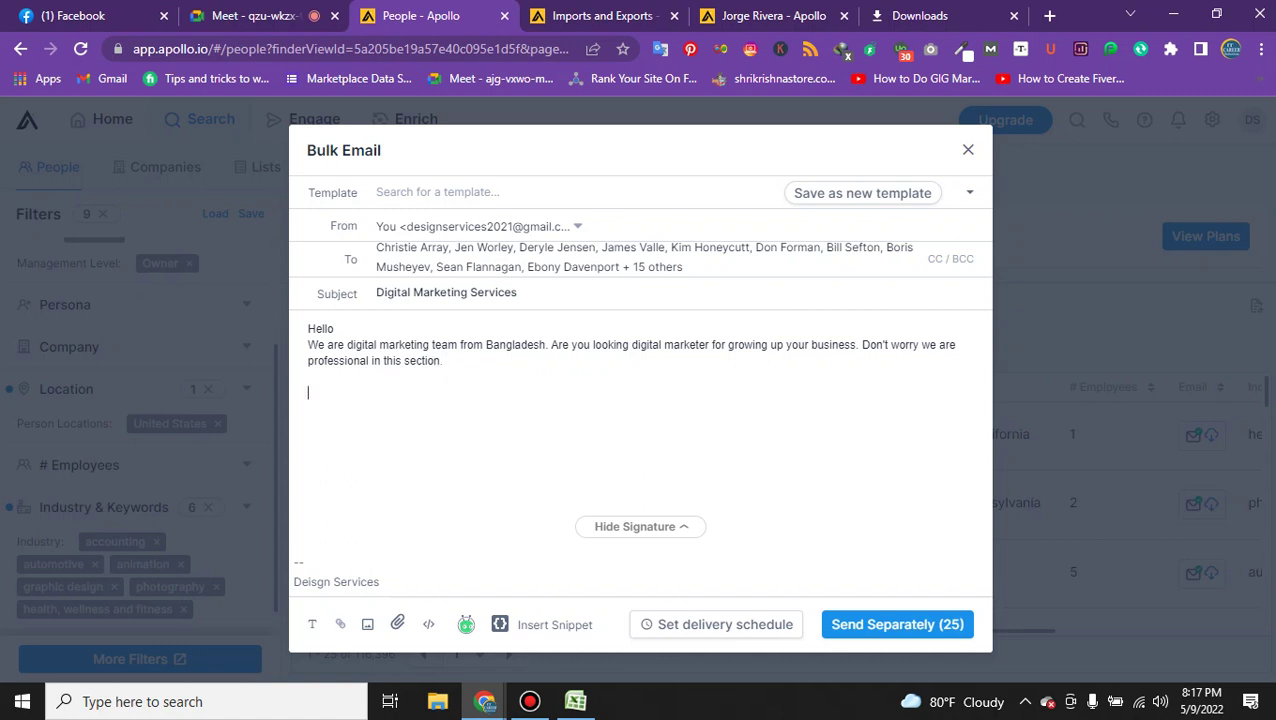
text(We)
Start a new line reading 'What benefit you get:'.
key(BackSpace)
text(hat w)
key(BackSpace)
key(BackSpace)
text(bee)
key(BackSpace)
text(ne)
key(BackSpace)
text(nefit you geyt :)
Go to Fiverr in a new tab and search for 'digital marketing'.
click(990, 15)
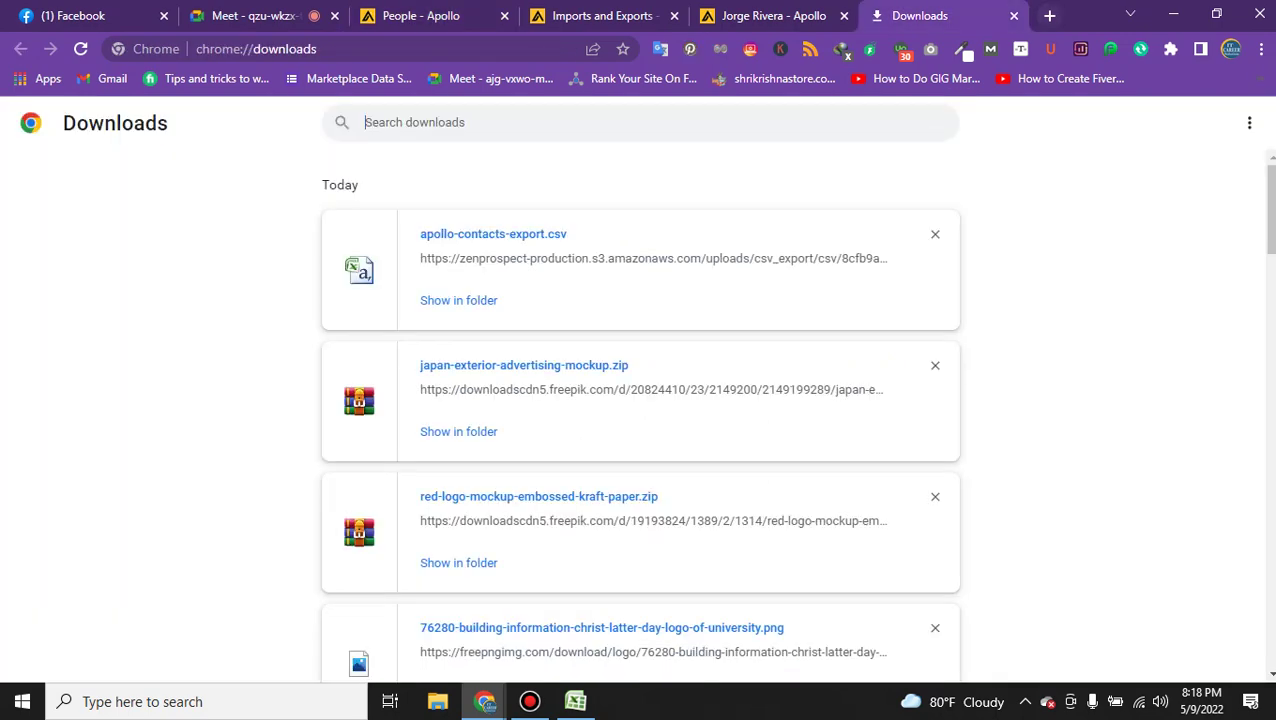
click(1049, 15)
text(fiver)
key(Return)
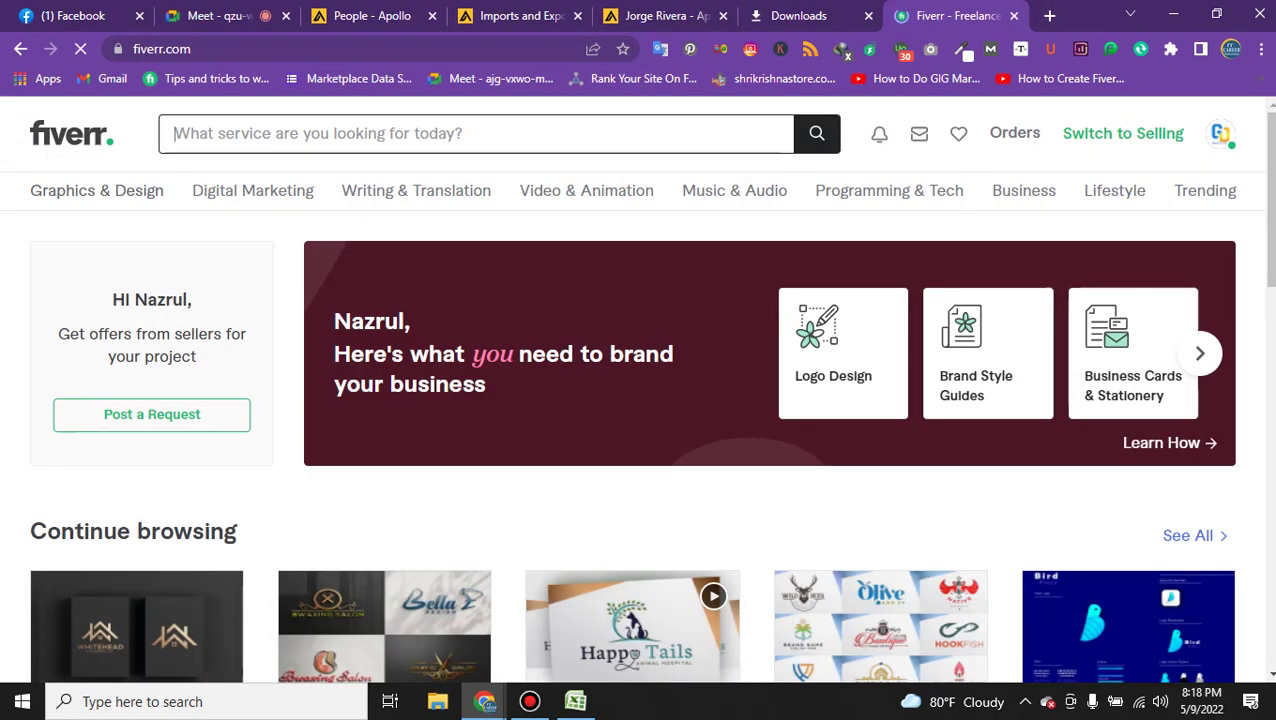
text(dita)
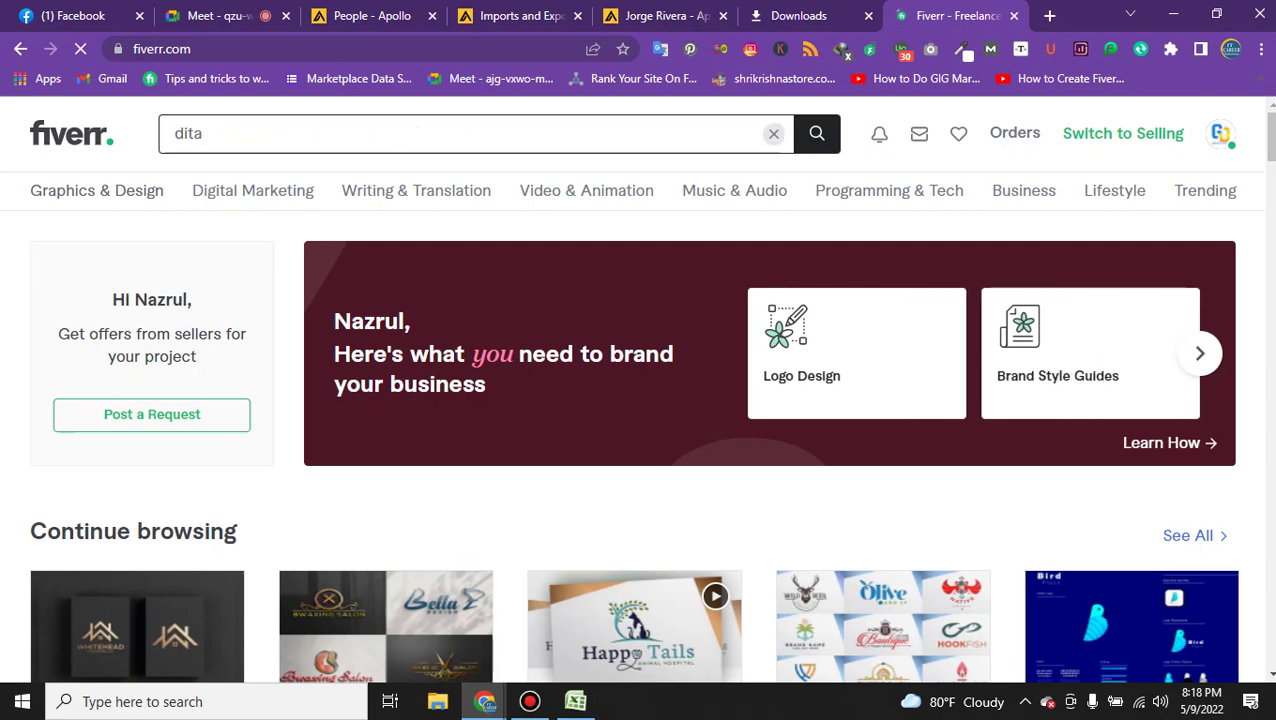
key(BackSpace)
key(BackSpace)
key(BackSpace)
key(BackSpace)
text(al)
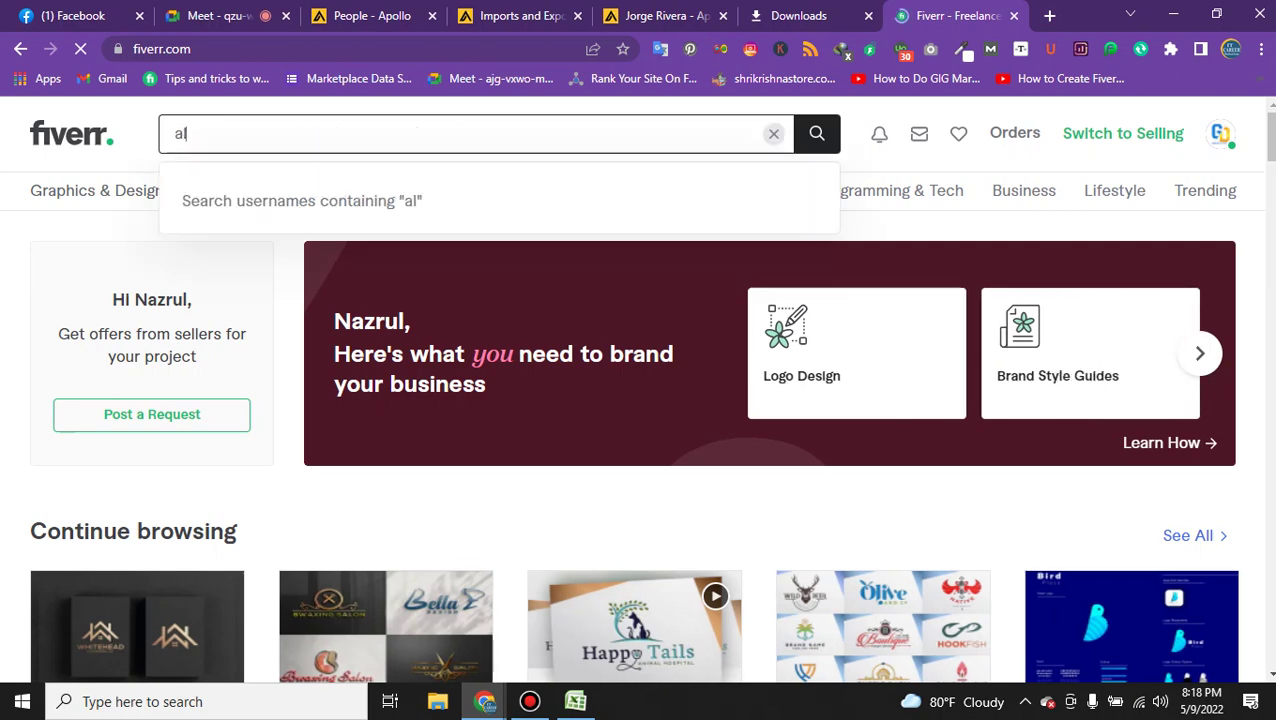
key(BackSpace)
key(BackSpace)
text(di)
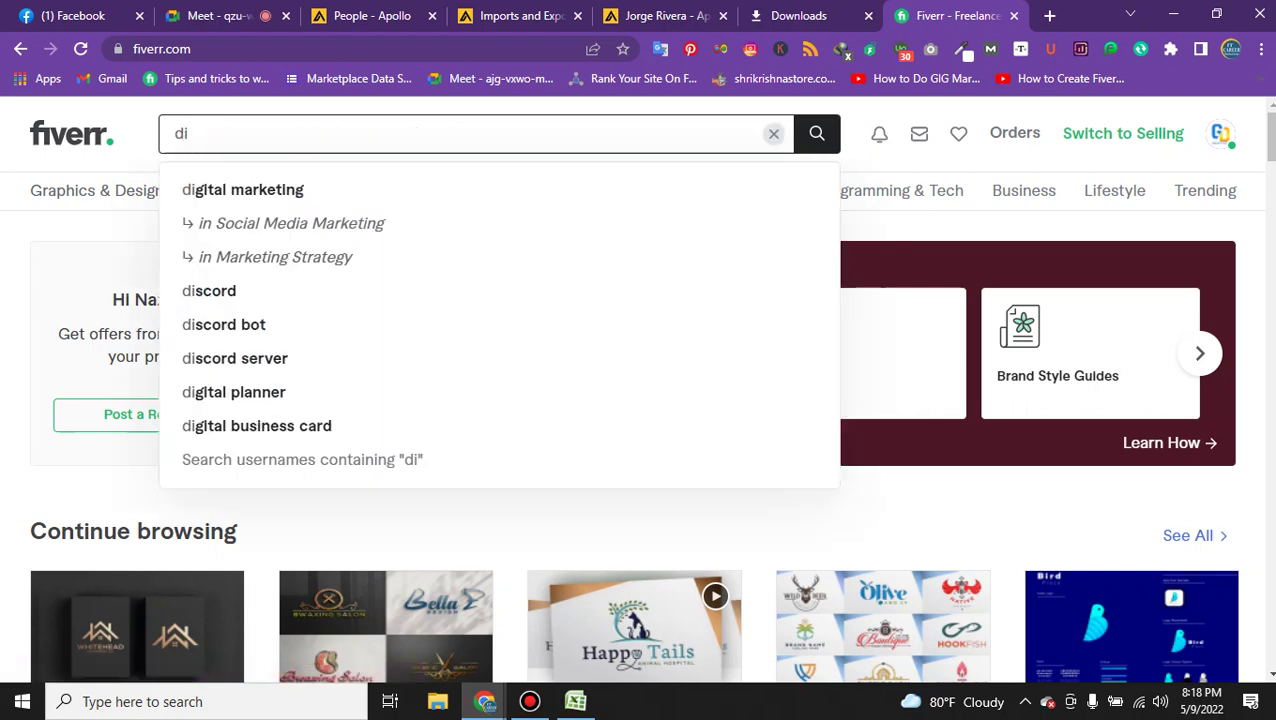
key(Down)
key(Return)
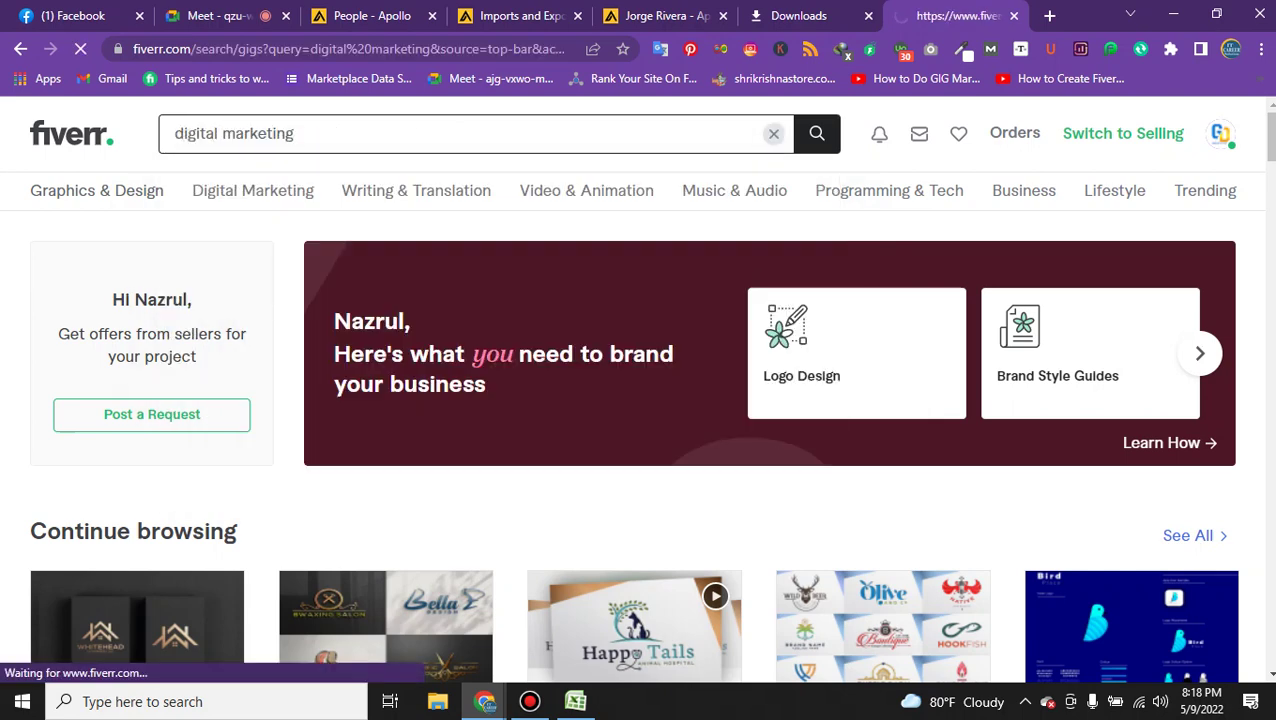
Open the marketing strategy, virtual assistant and digital marketing agency gigs in new tabs.
scroll(698, 390, down, 2)
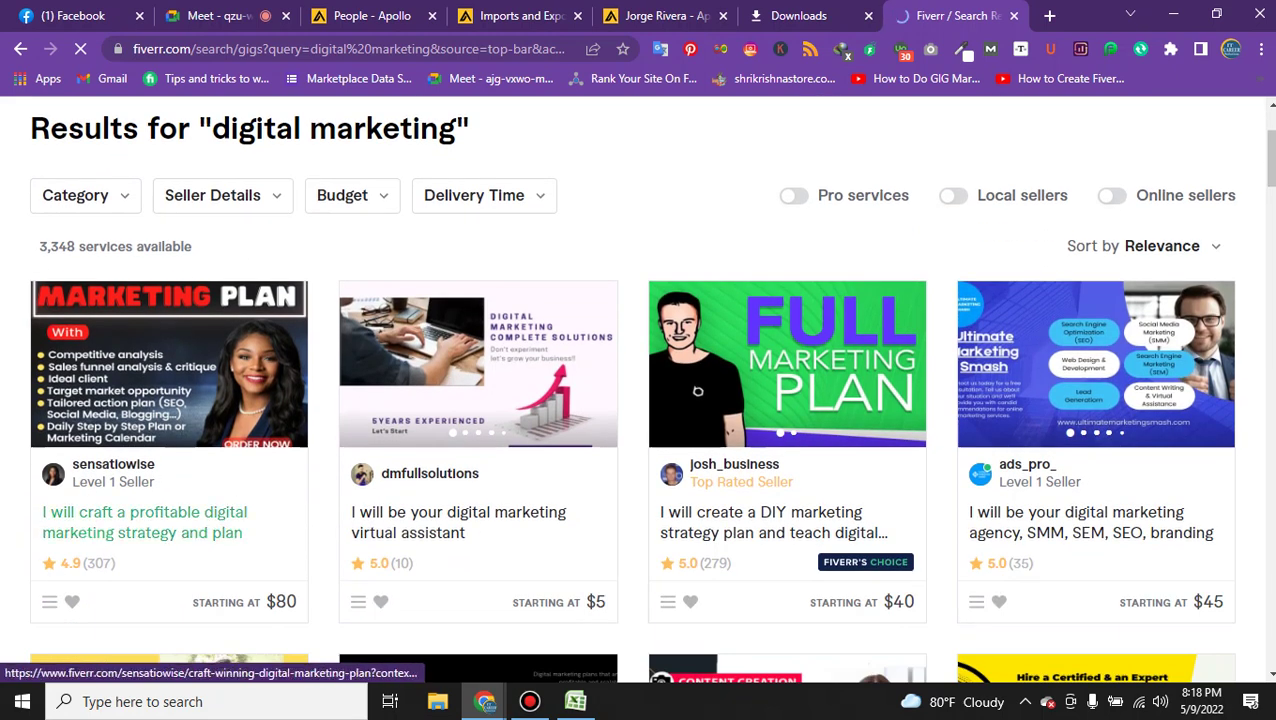
click(458, 520)
click(760, 522)
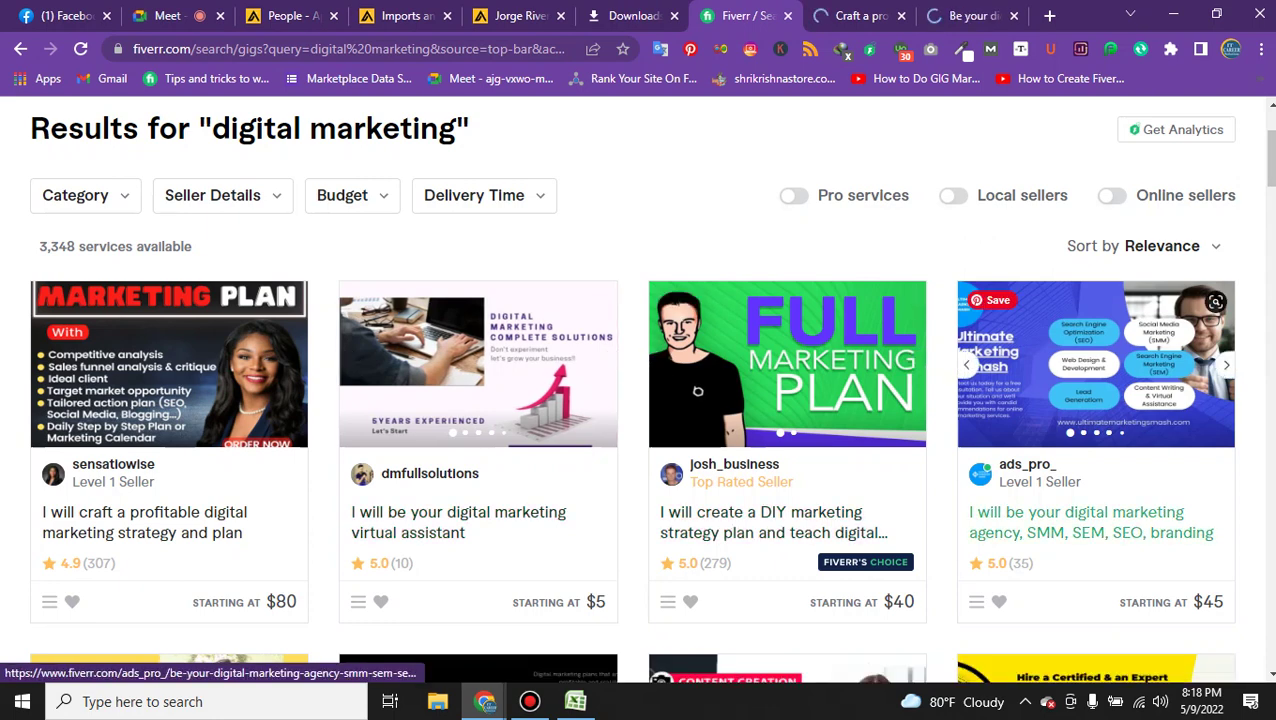
click(1090, 522)
key(ctrl+9)
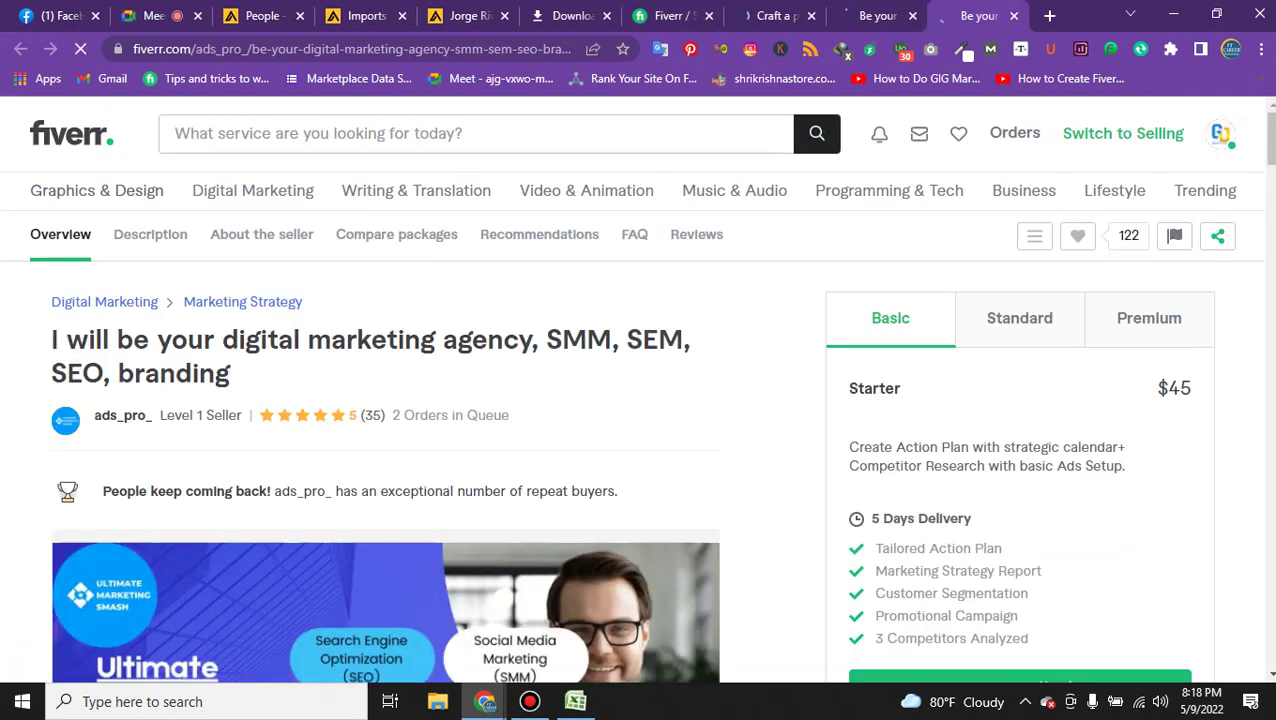
Copy the agency gig's 'Why Choose Me?' list and return to the Apollo email draft.
scroll(636, 389, down, 10)
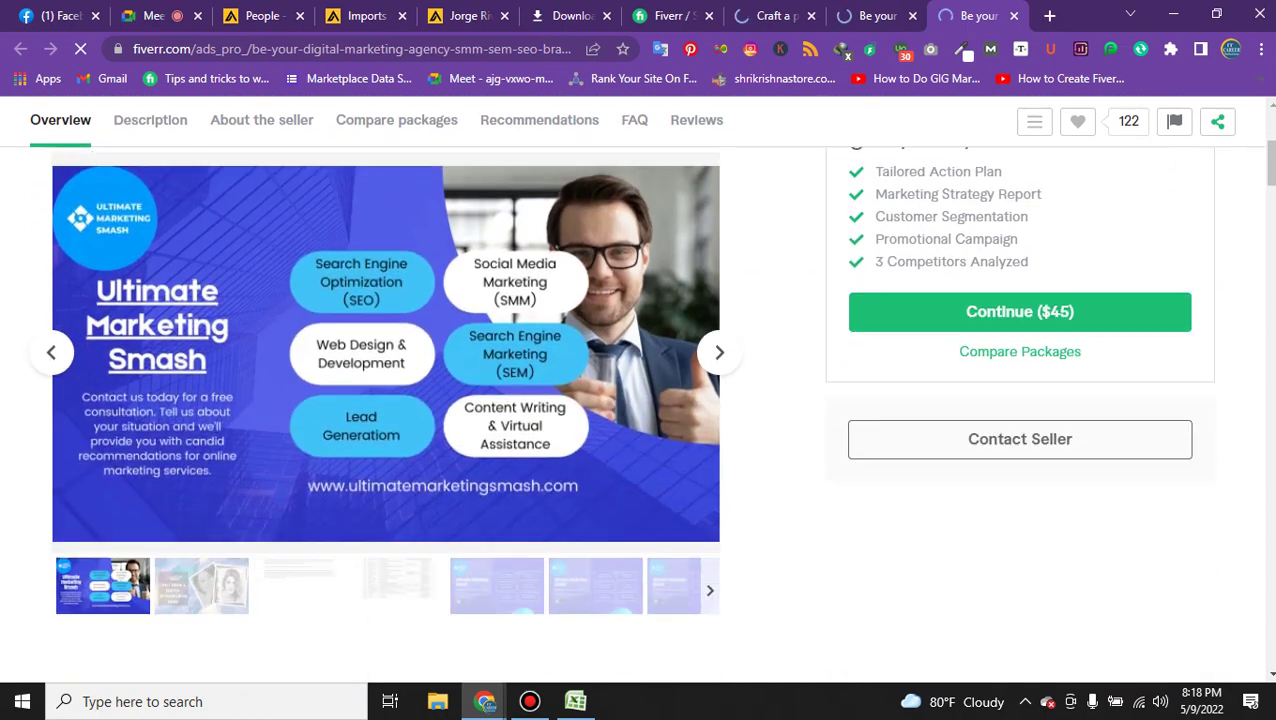
scroll(636, 389, down, 1)
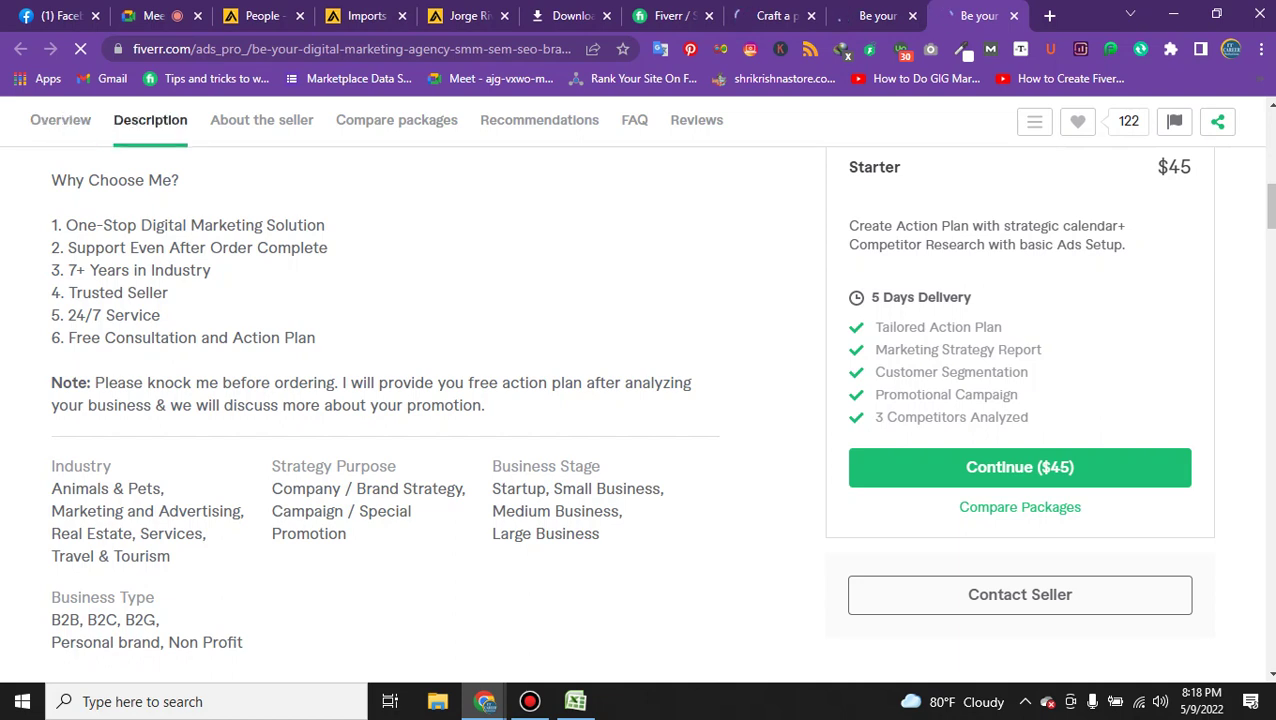
drag(51, 180, 316, 338)
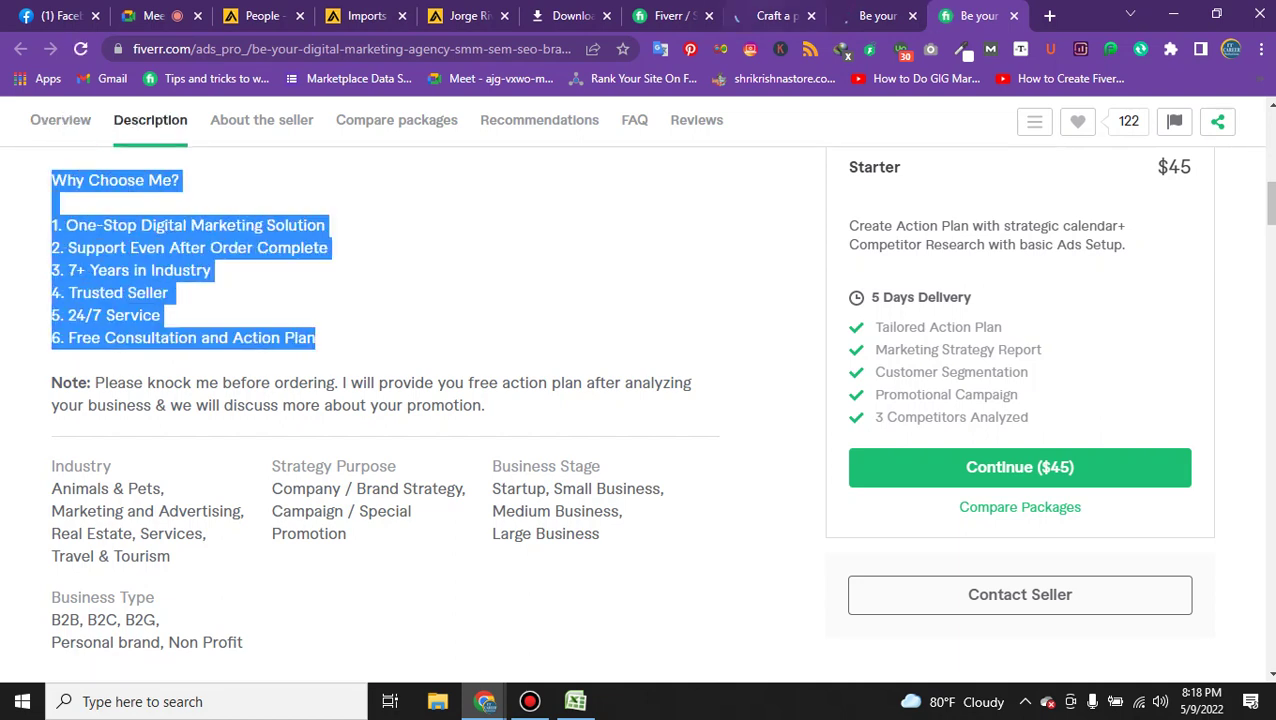
key(ctrl+4)
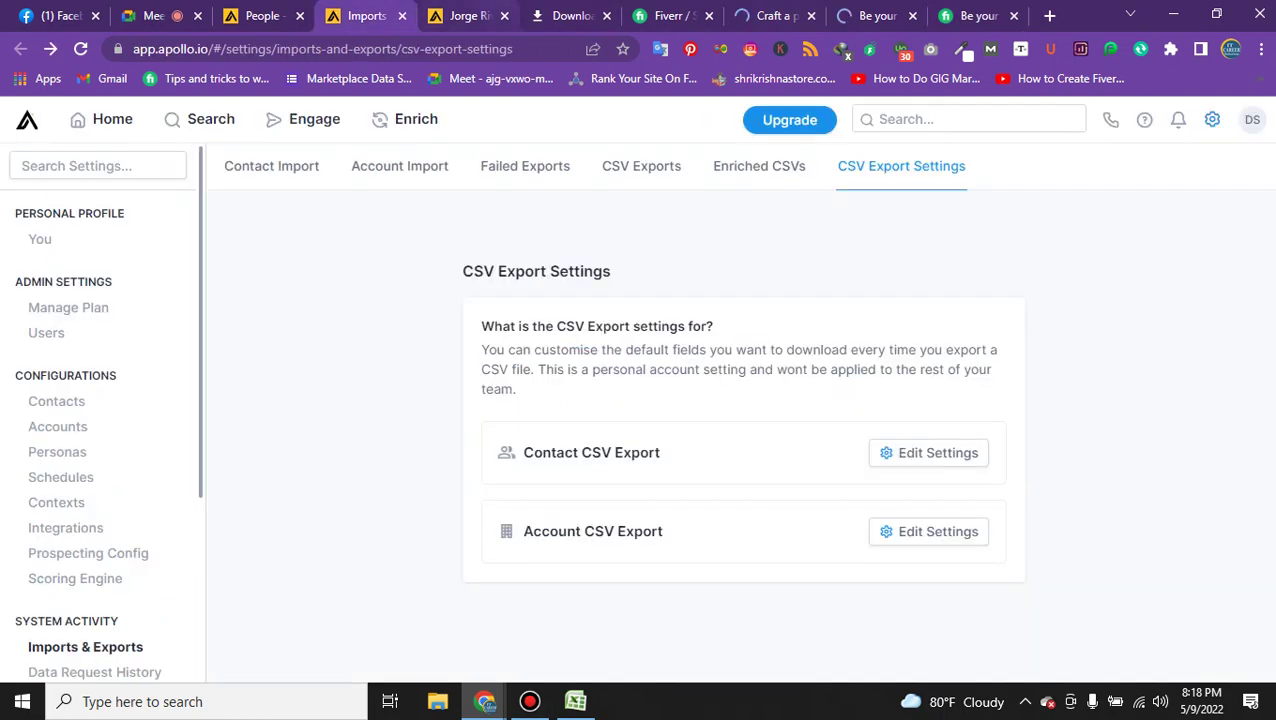
key(ctrl+5)
key(ctrl+4)
key(ctrl+3)
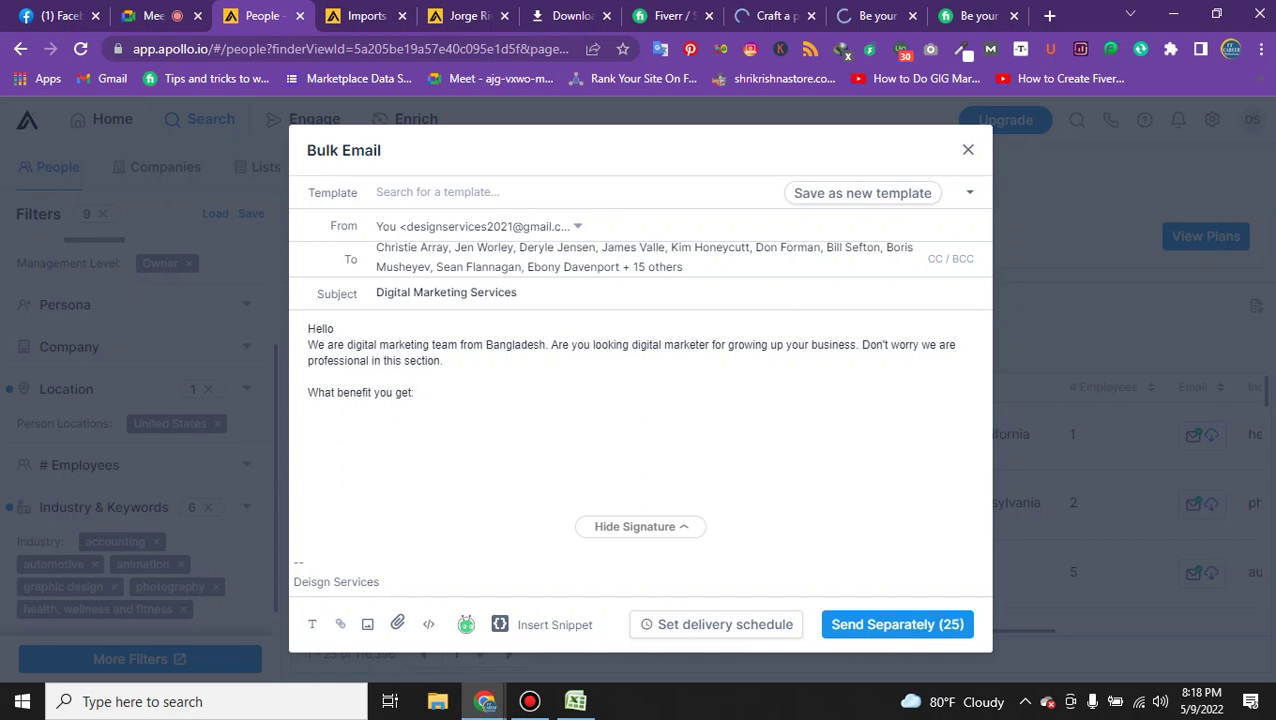
Paste the 'Why Choose Me?' list in place of the 'What benefit you get:' line.
key(shift+Up)
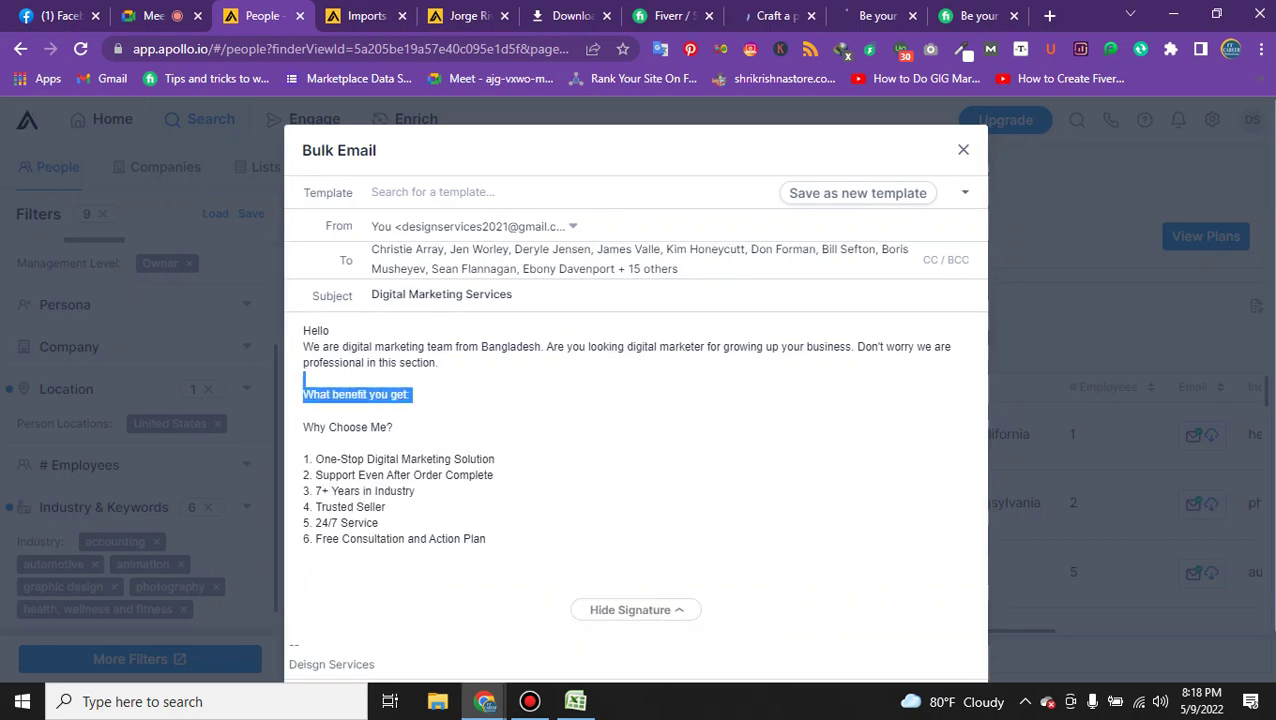
key(BackSpace)
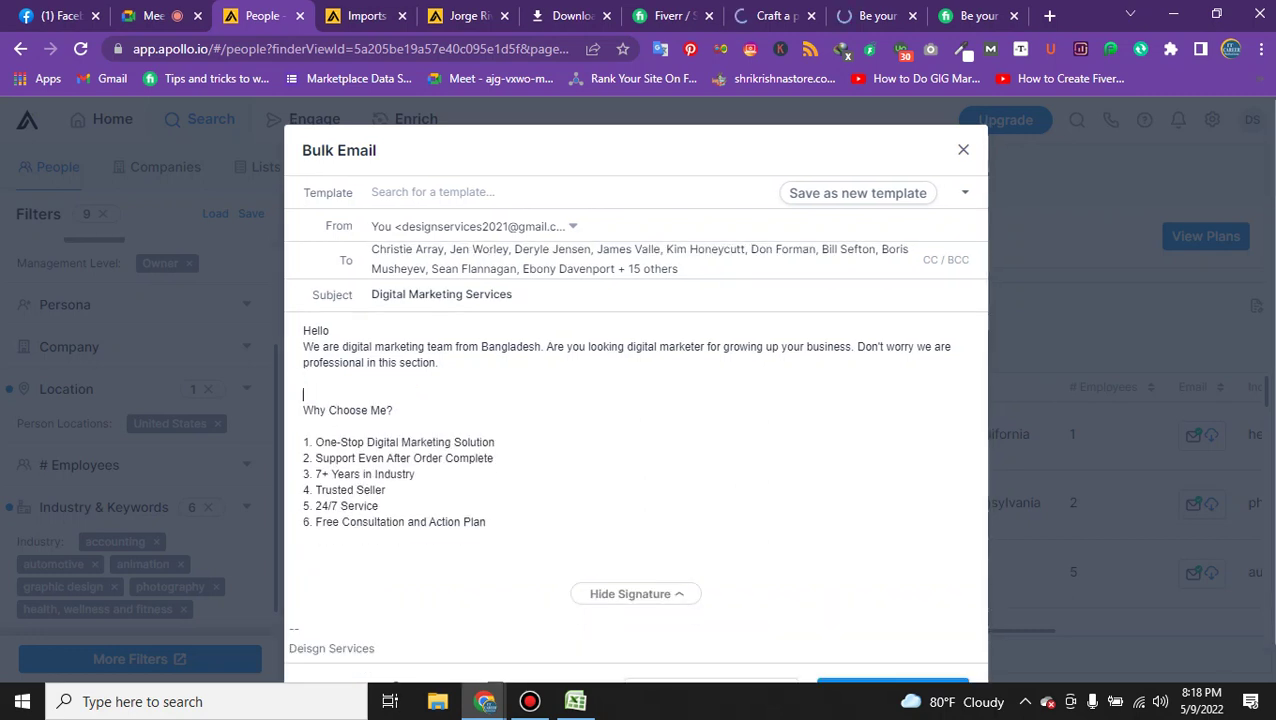
key(BackSpace)
click(304, 521)
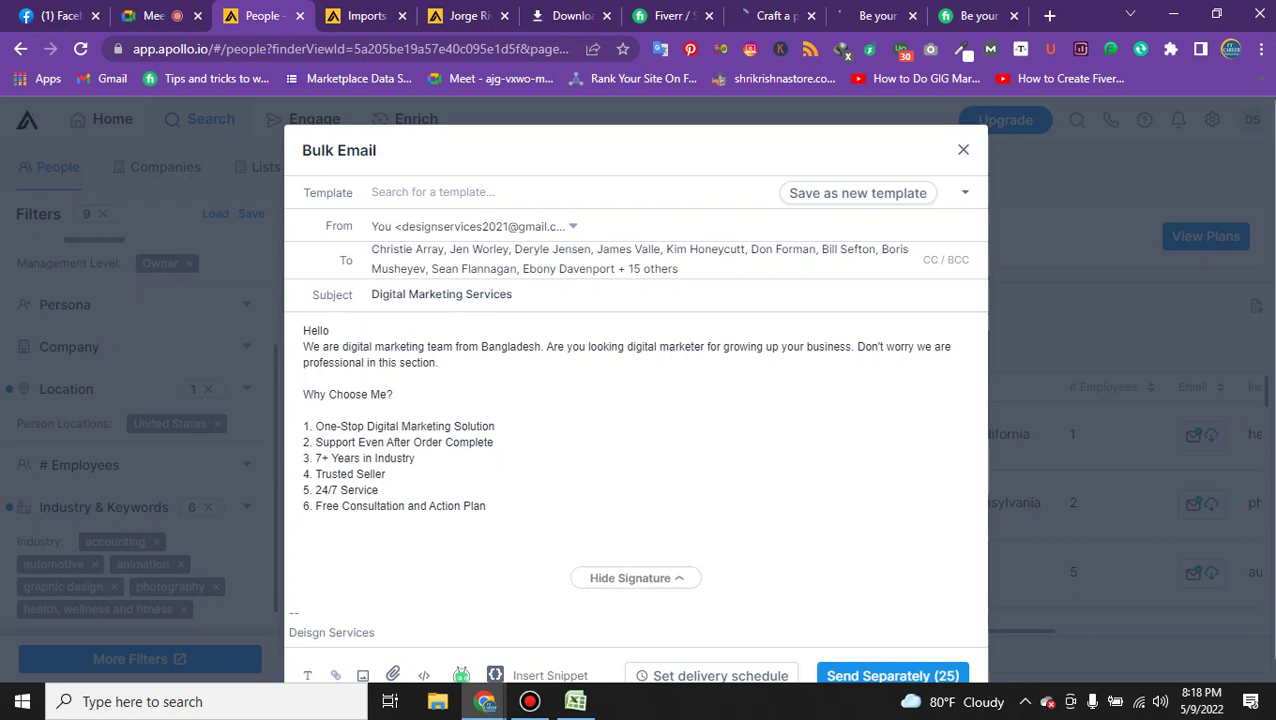
key(ctrl+9)
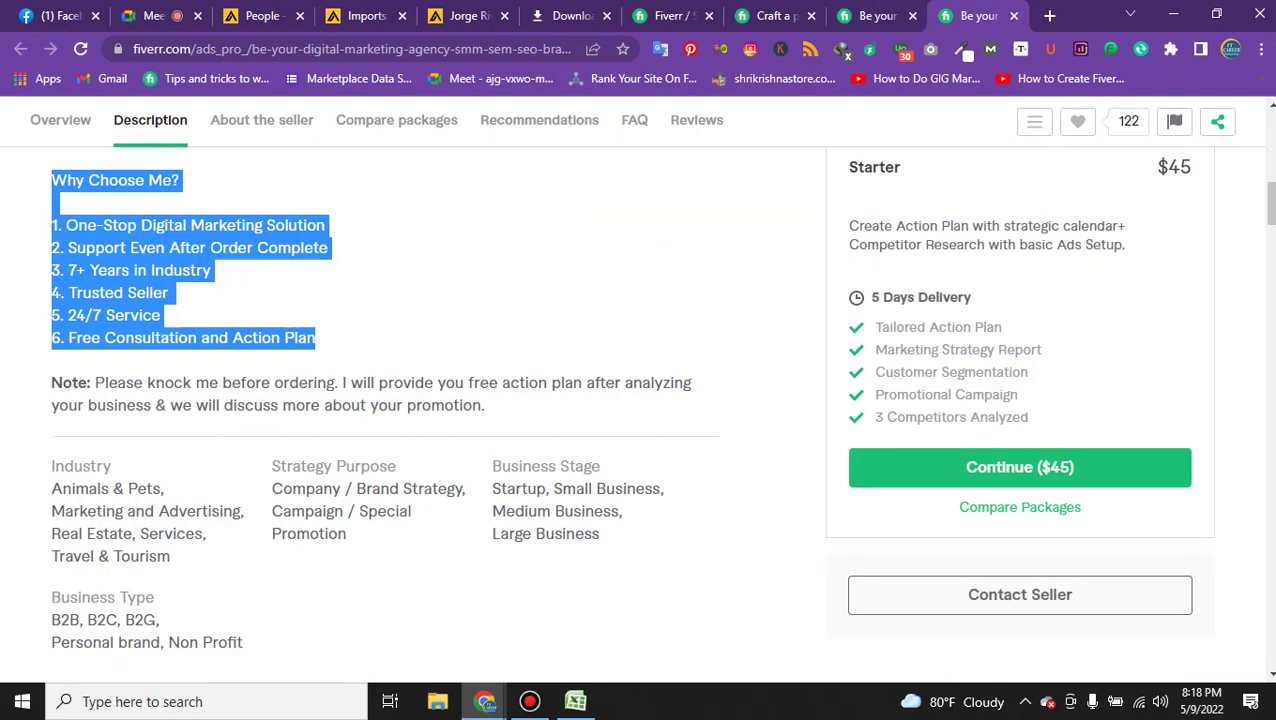
scroll(420, 400, down, 1)
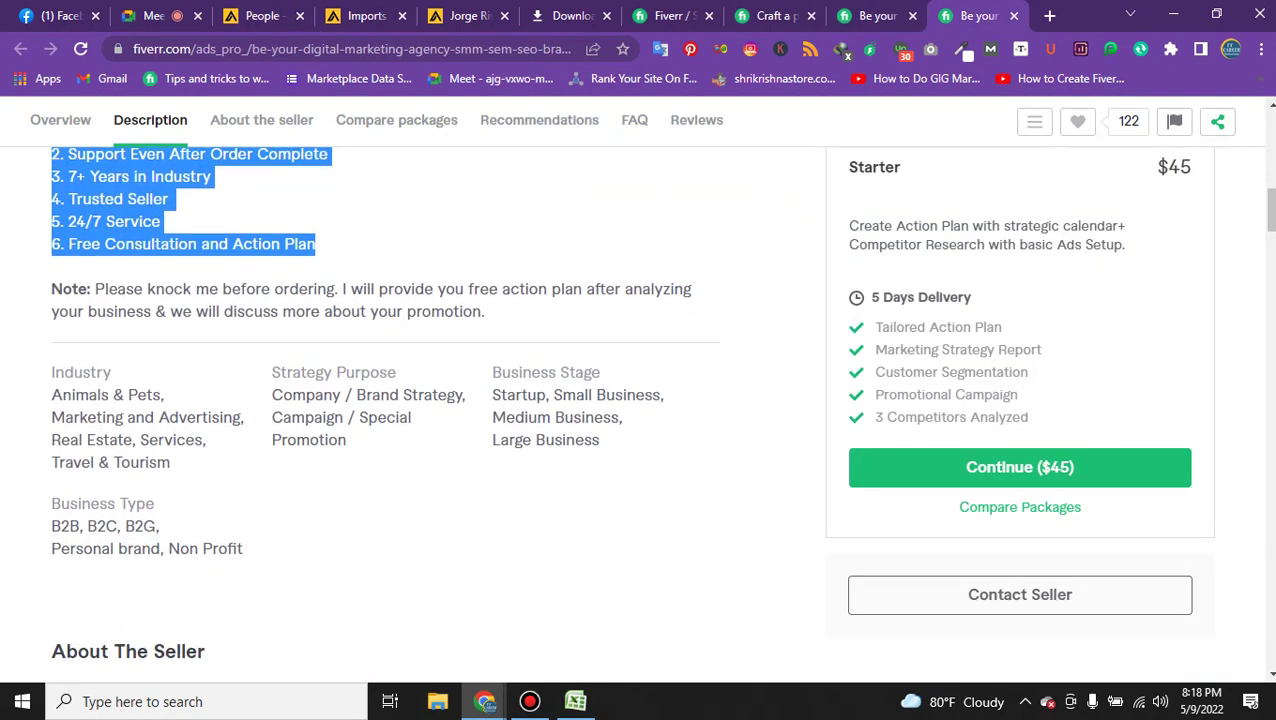
key(ctrl+shift+Tab)
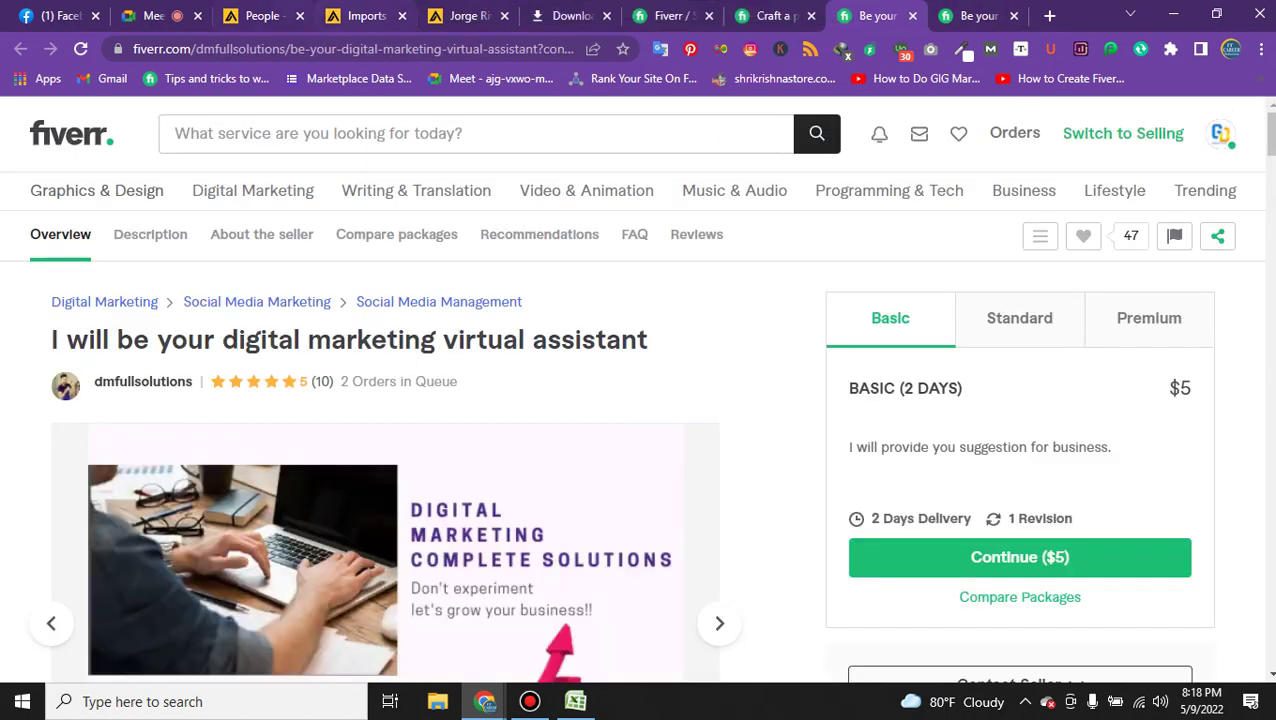
key(ctrl+4)
key(ctrl+3)
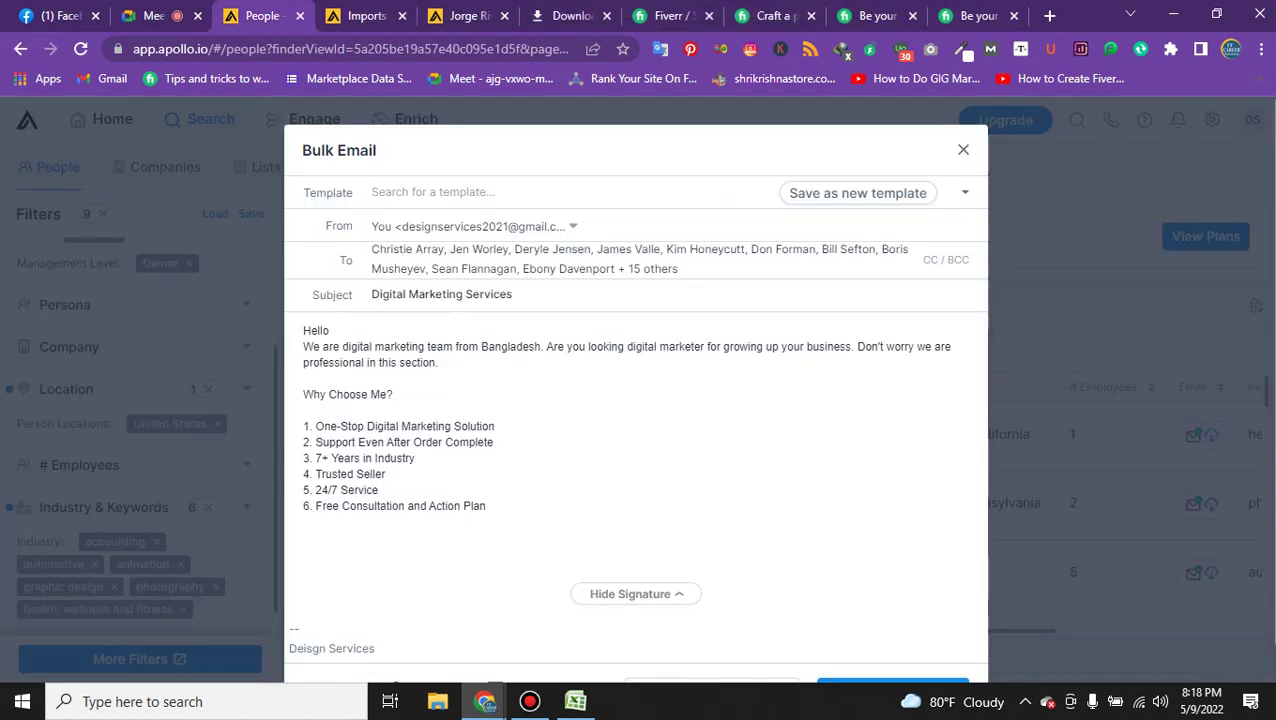
Add the closing line 'If you need our services call the WhatsApp number' with the phone number.
text(If)
text(you need)
text( me)
key(BackSpace)
key(BackSpace)
key(BackSpace)
text(our services )
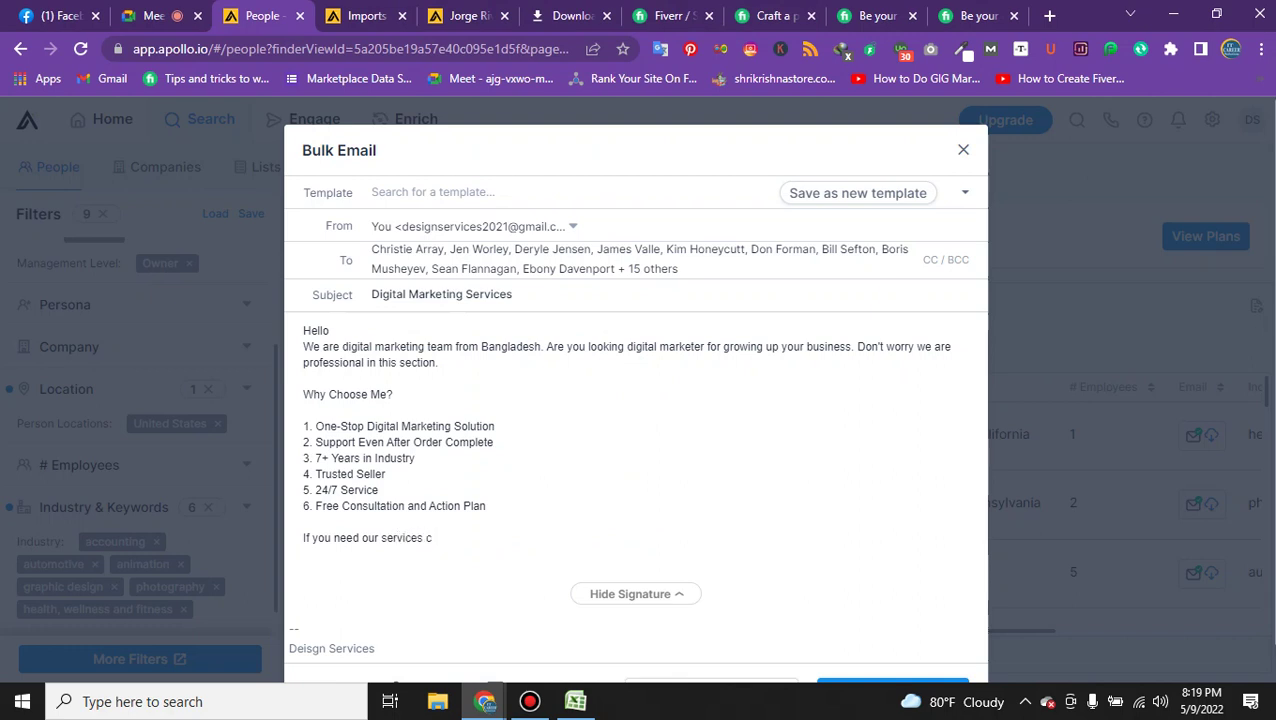
text(call)
key(BackSpace)
key(BackSpace)
key(BackSpace)
key(BackSpace)
text(te)
text( wha)
text(tsapp nu)
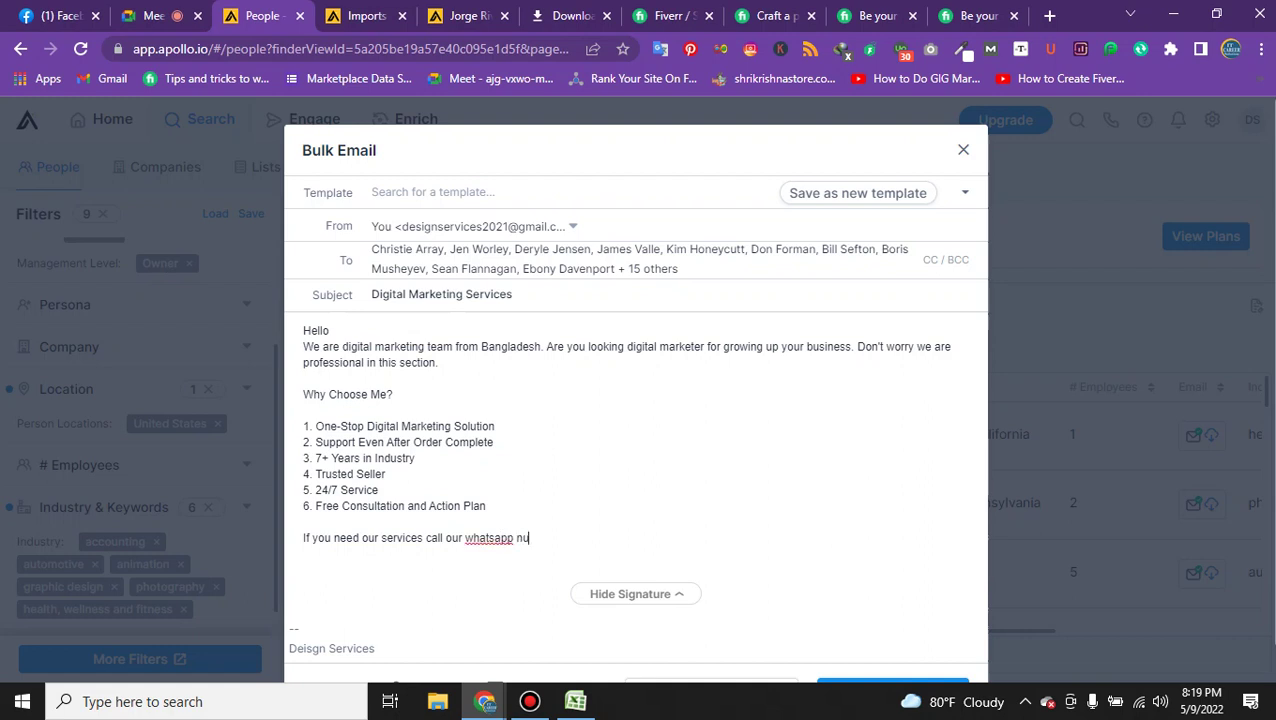
text(me)
text(ber)
right_click(480, 538)
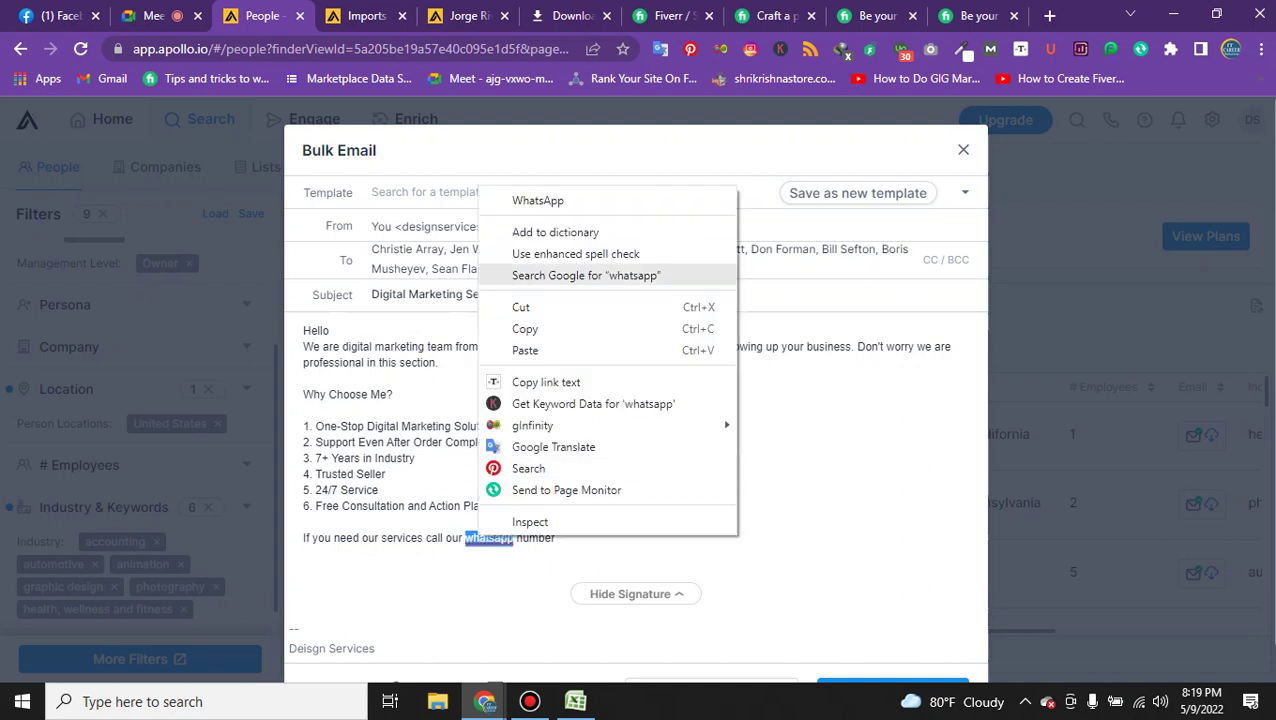
click(520, 197)
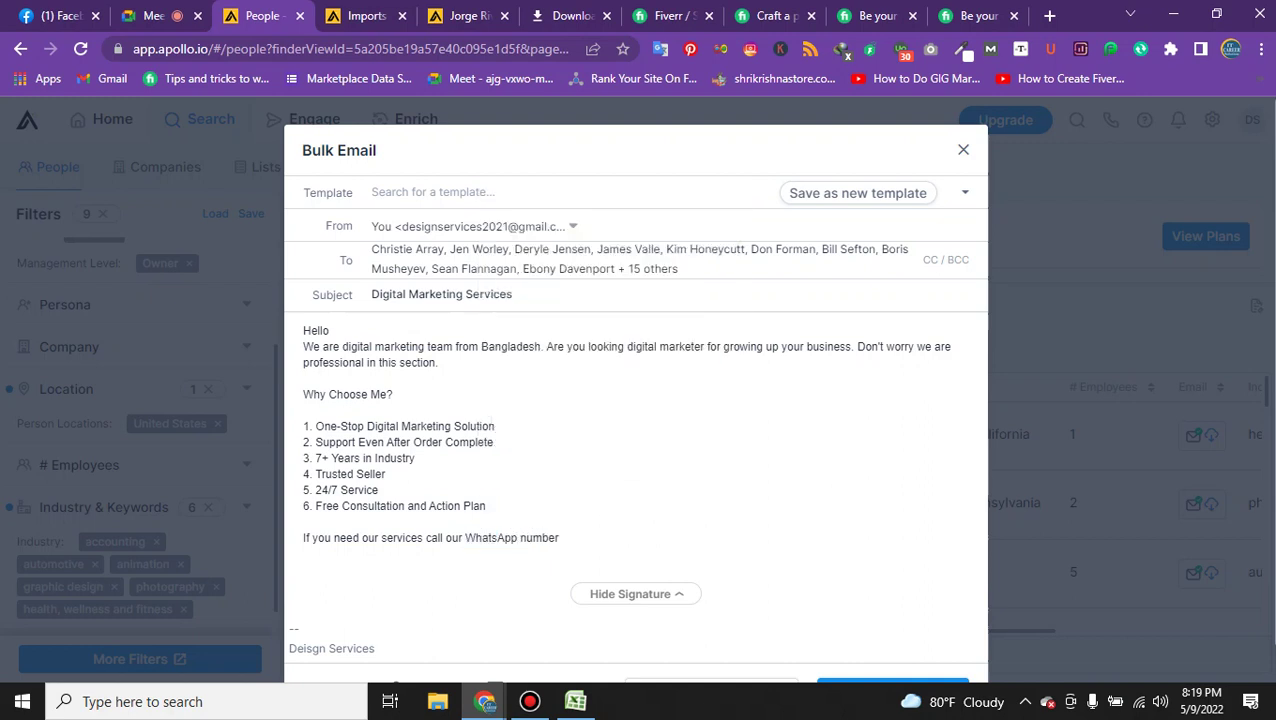
text(8)
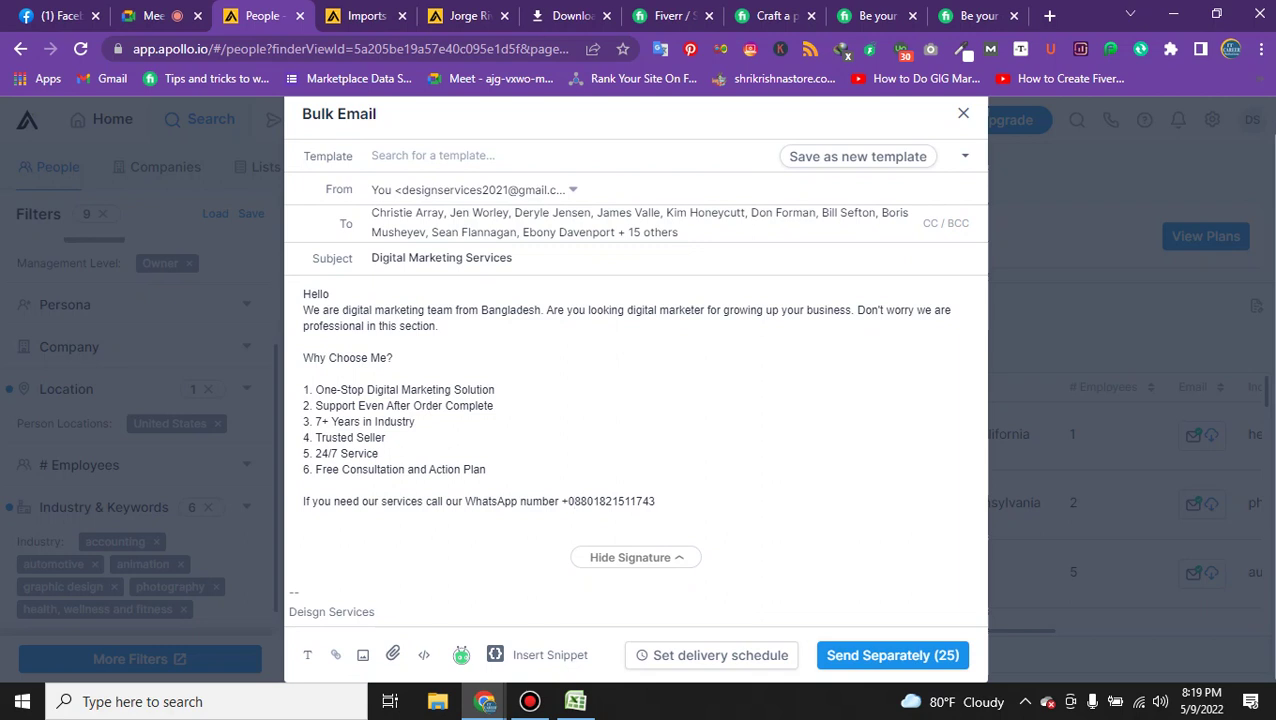
key(BackSpace)
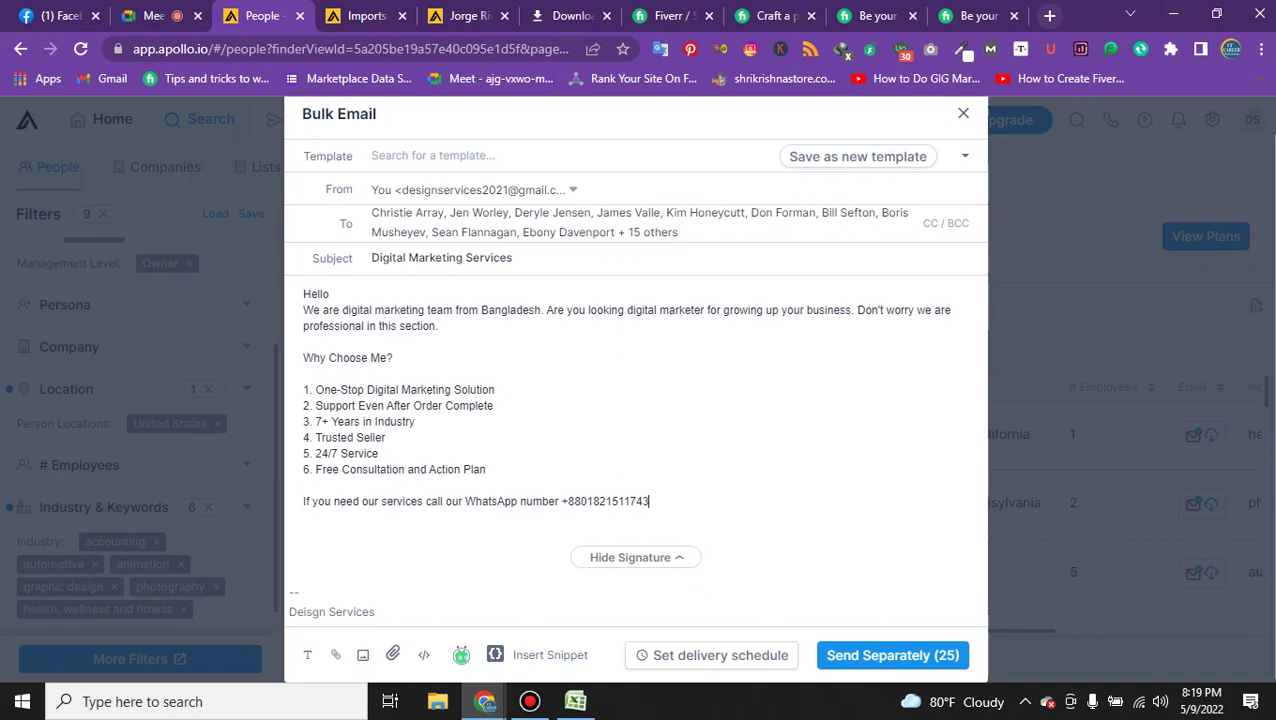
Search Google for 'wisestamp' in a new tab and open the official WiseStamp website.
click(1049, 15)
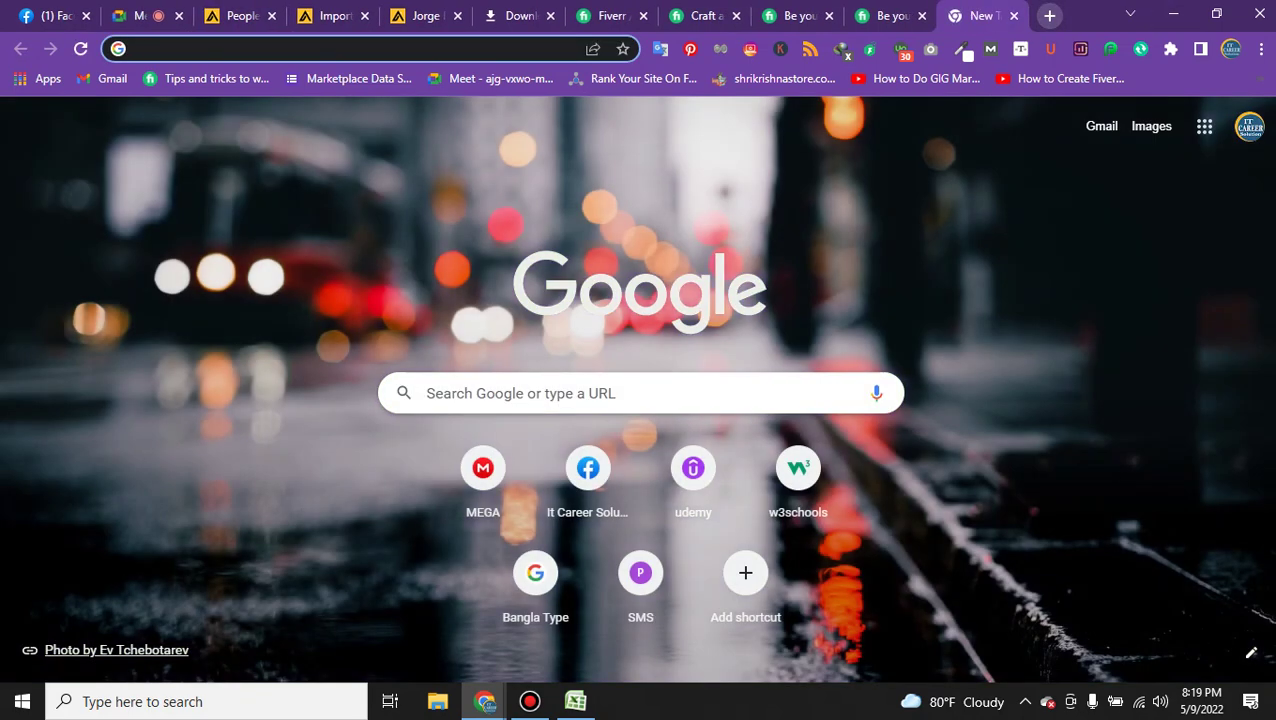
text(wi)
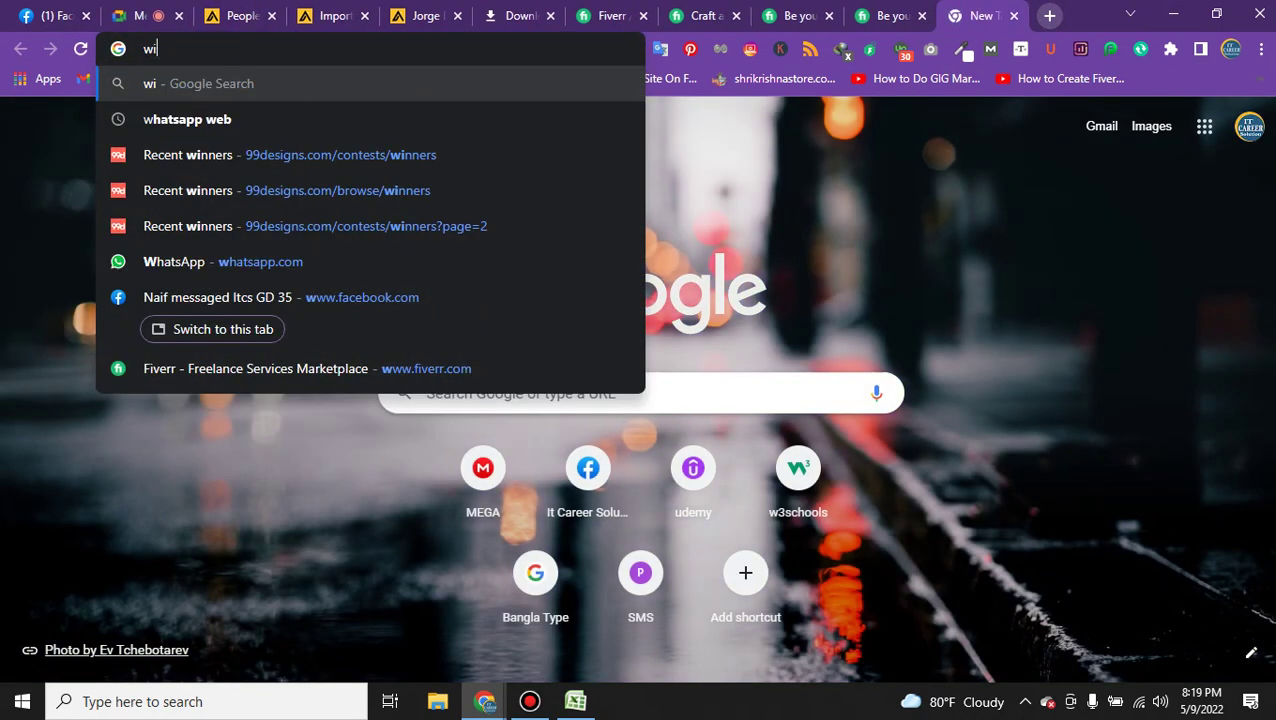
text(sesst)
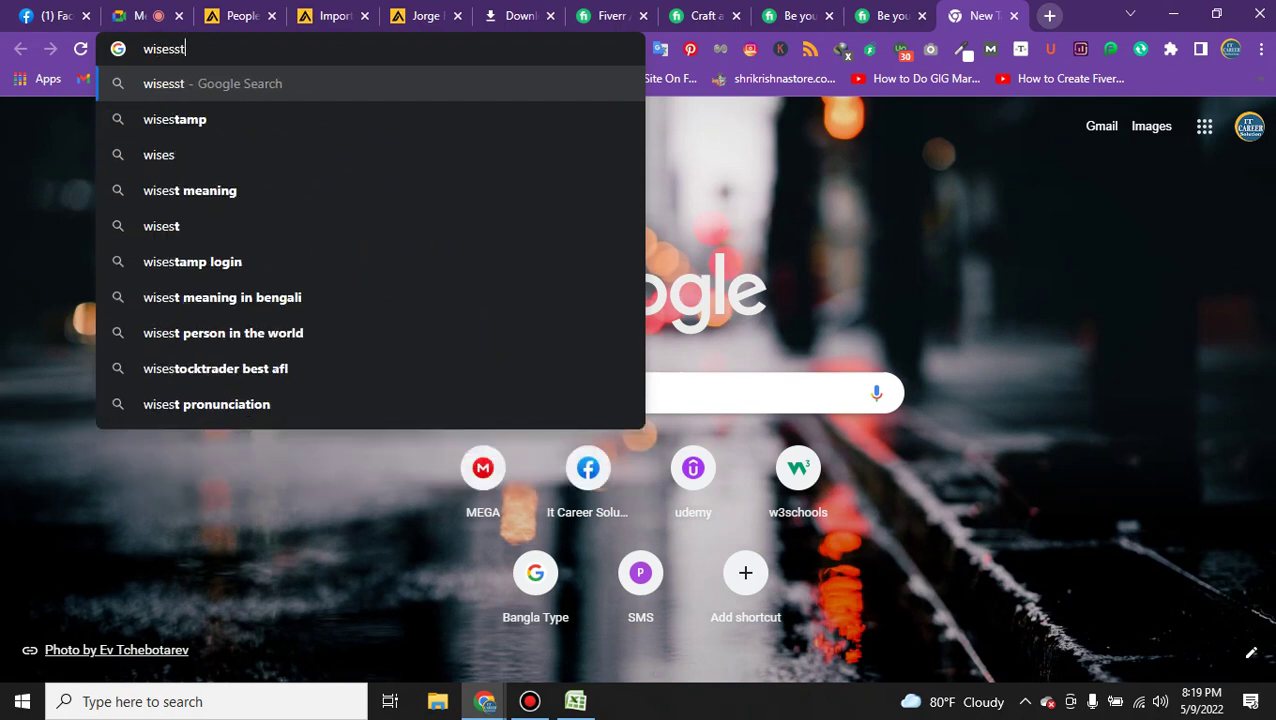
key(Down)
key(Return)
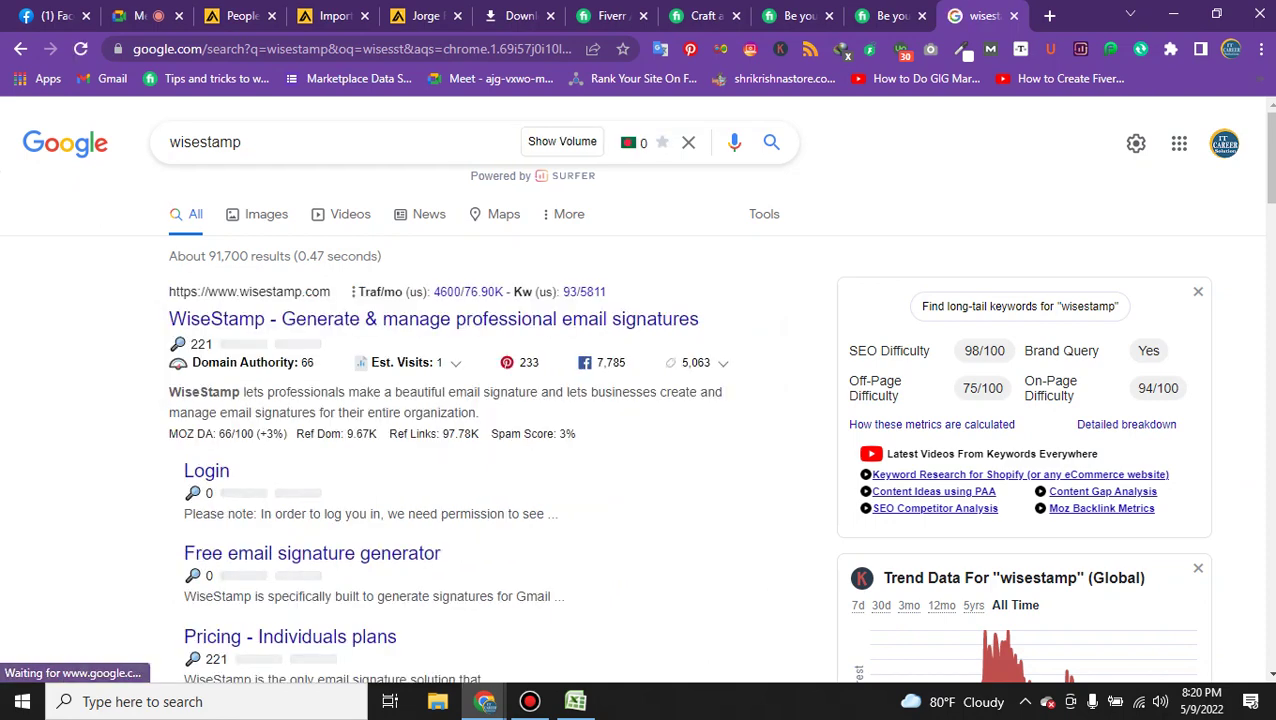
click(248, 322)
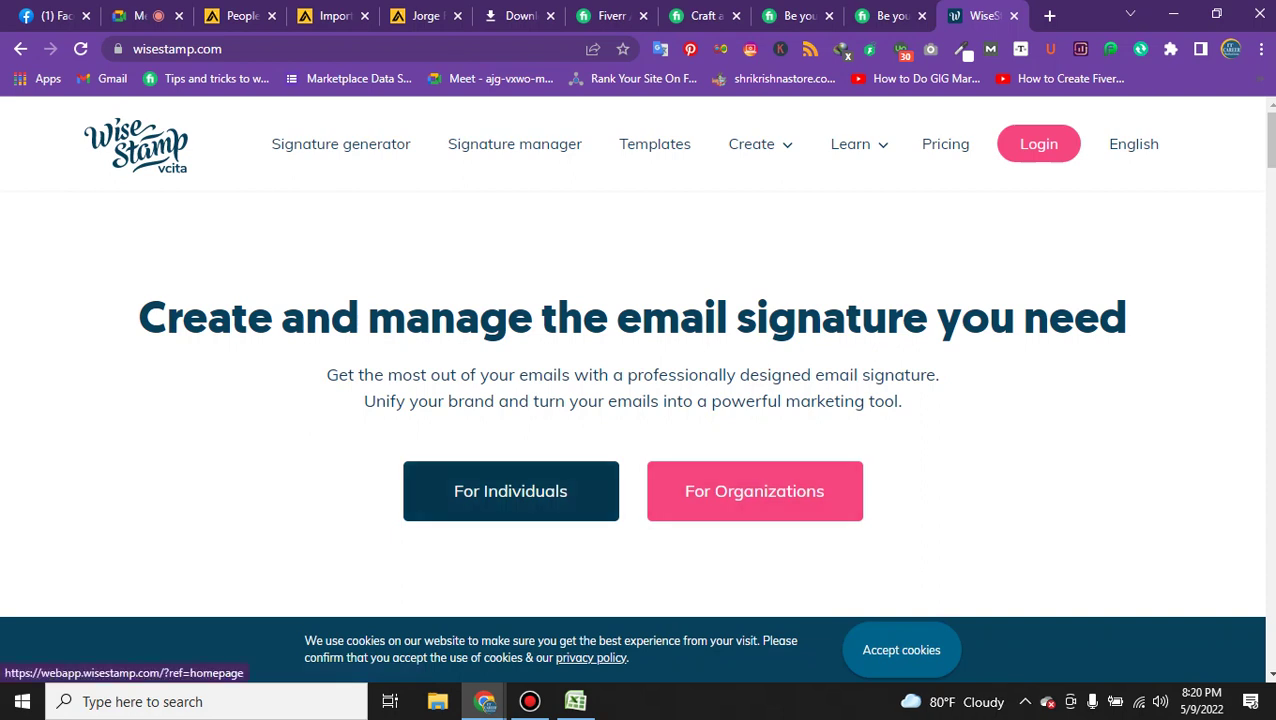
Start a personal WiseStamp signature and name it 'IT Career Solution'.
click(510, 491)
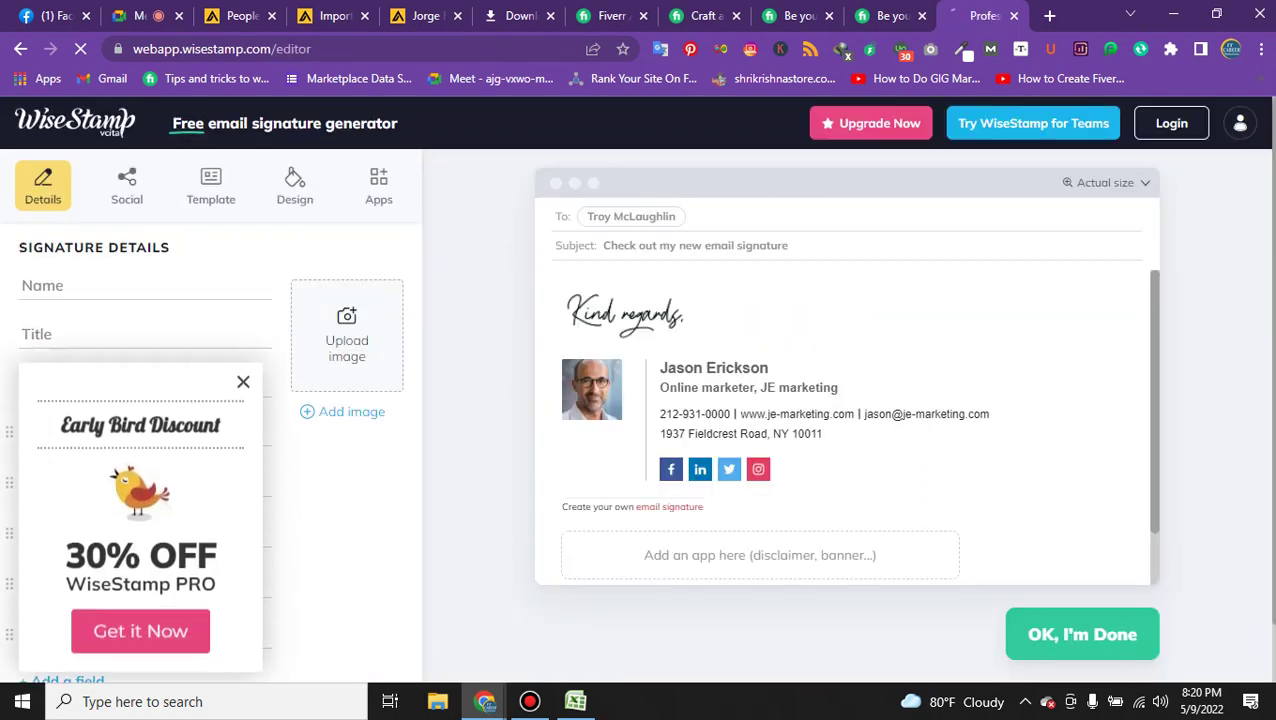
click(140, 286)
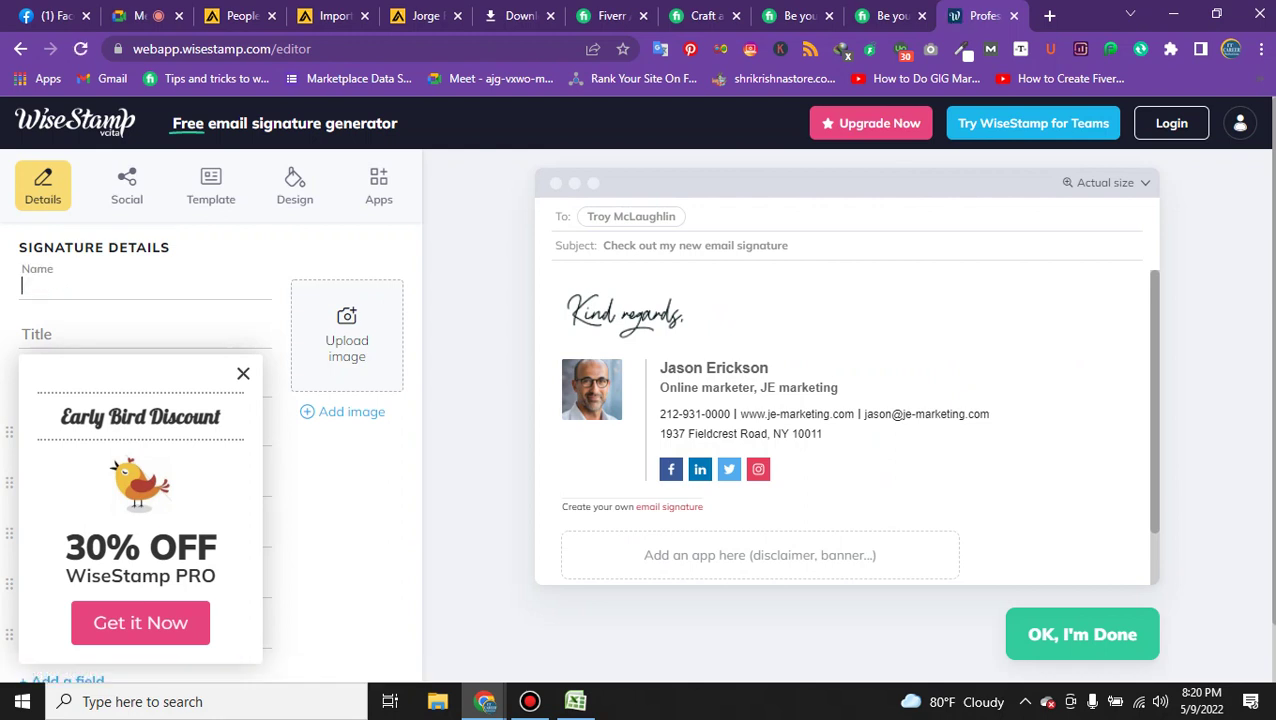
text(Na)
key(BackSpace)
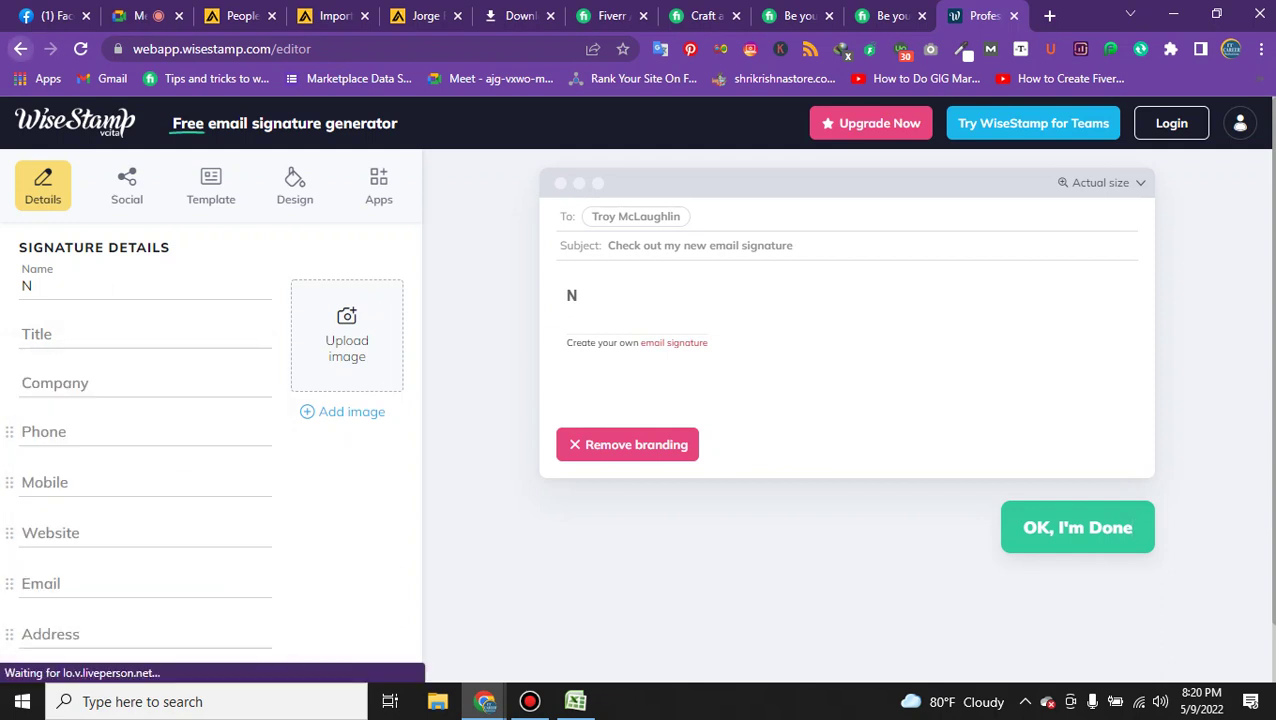
key(ctrl+l)
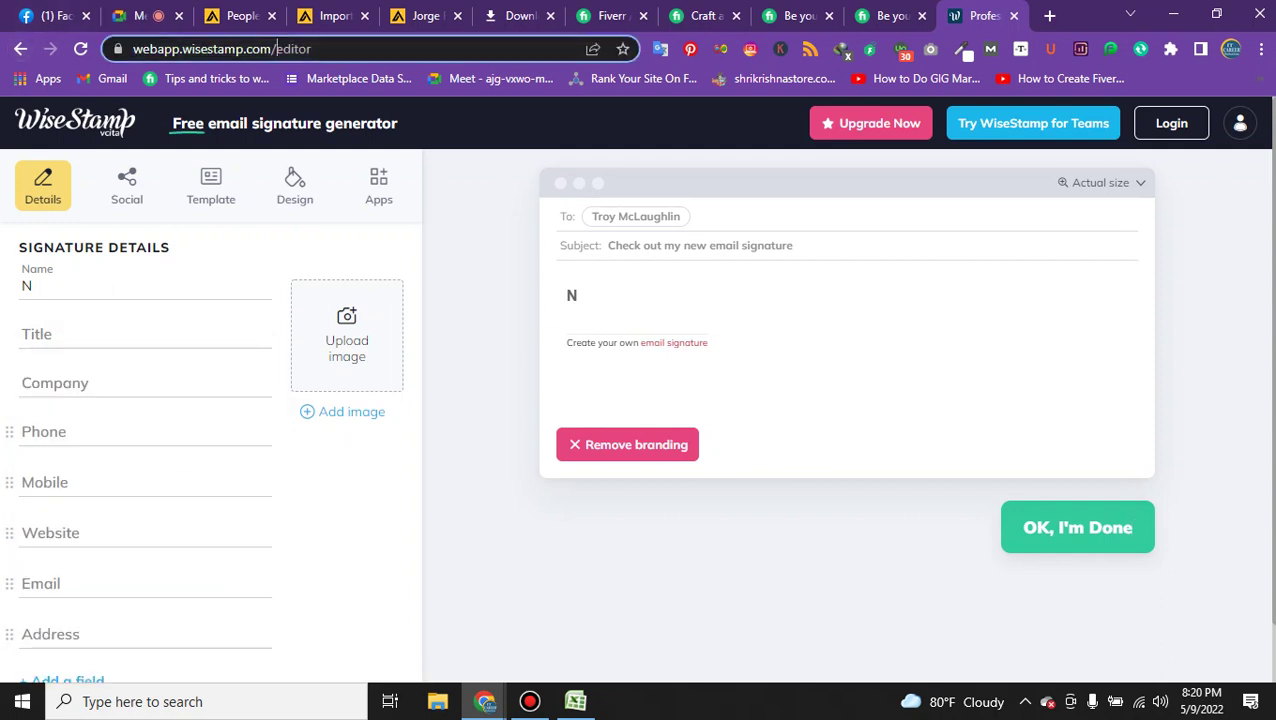
key(End)
key(ctrl+shift+Left)
key(BackSpace)
key(Return)
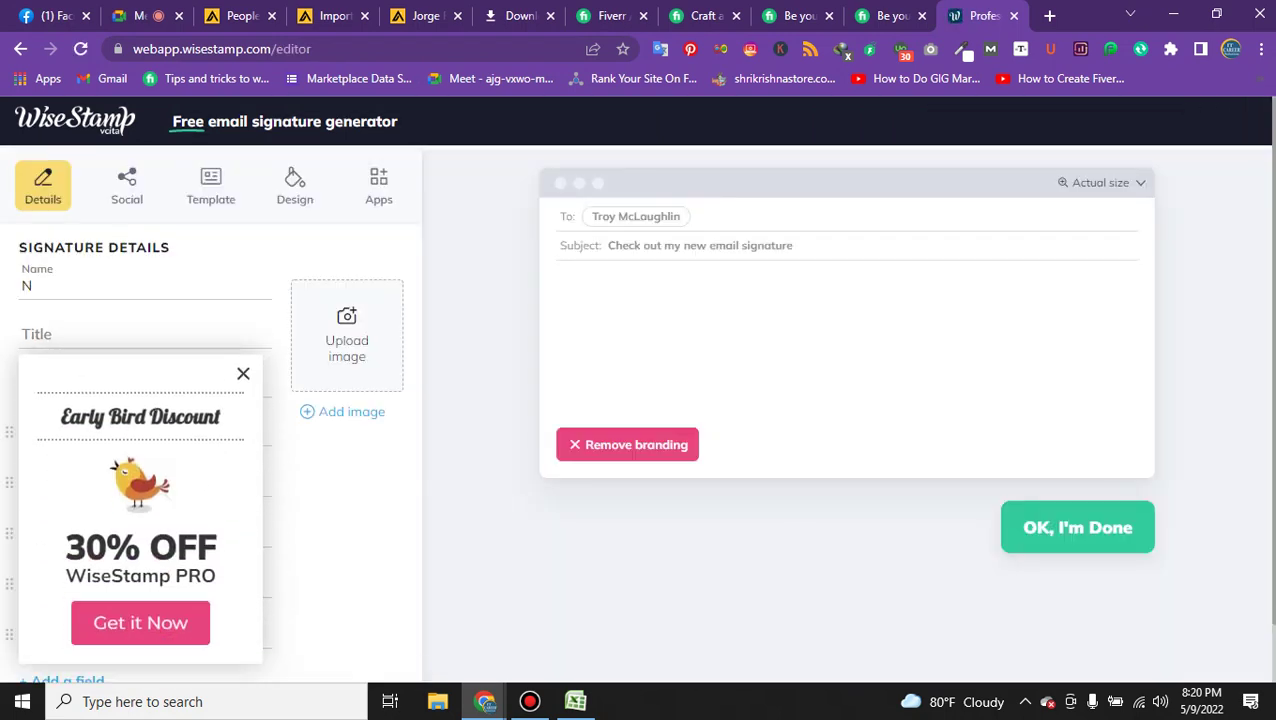
key(BackSpace)
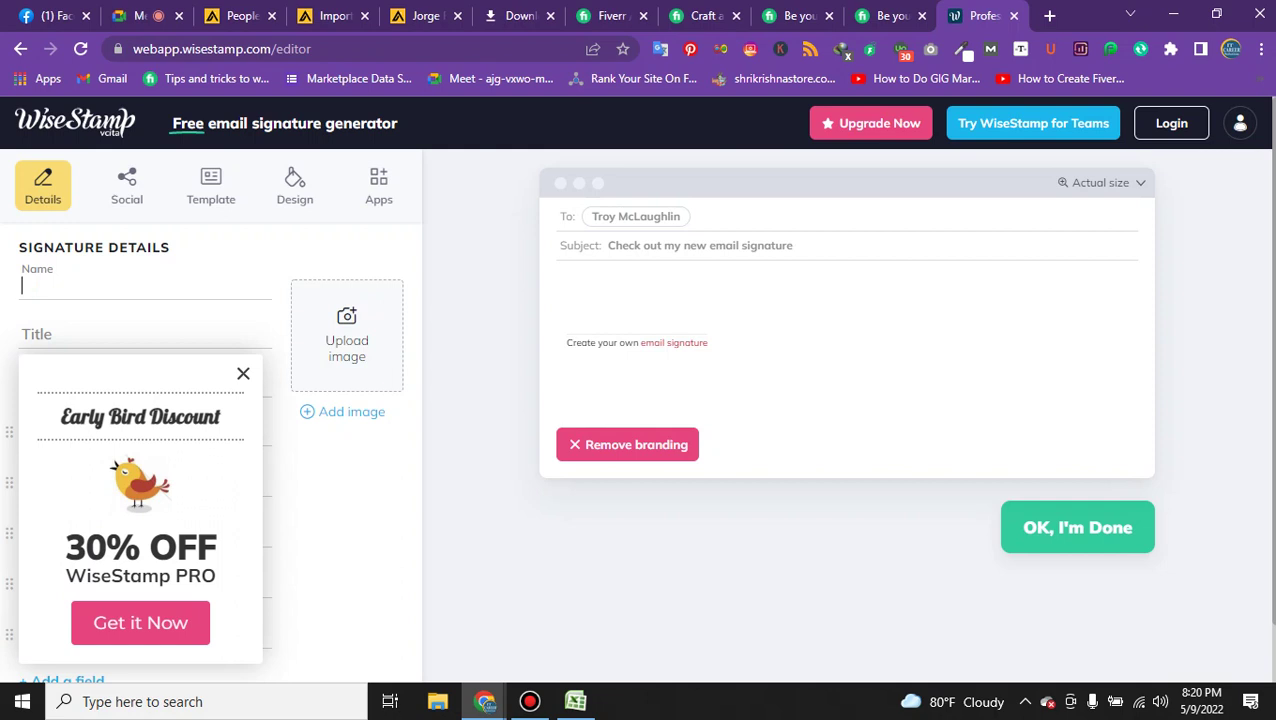
text(IT)
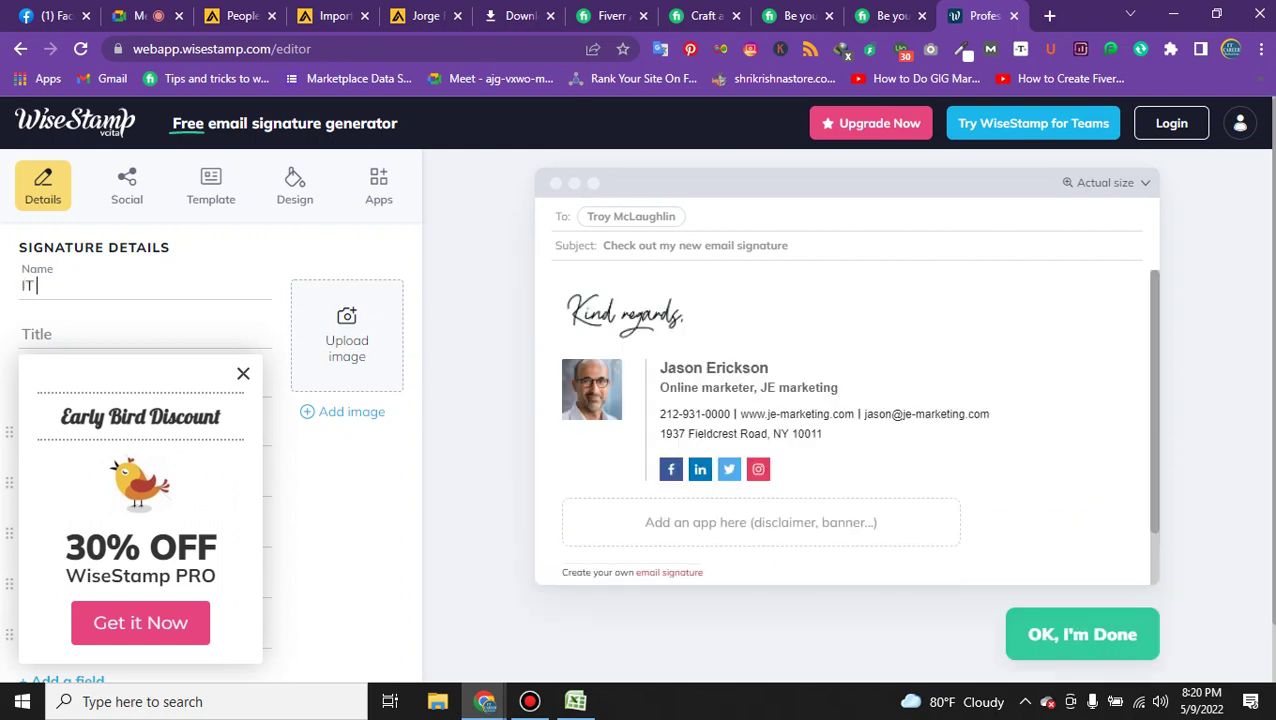
text( Career)
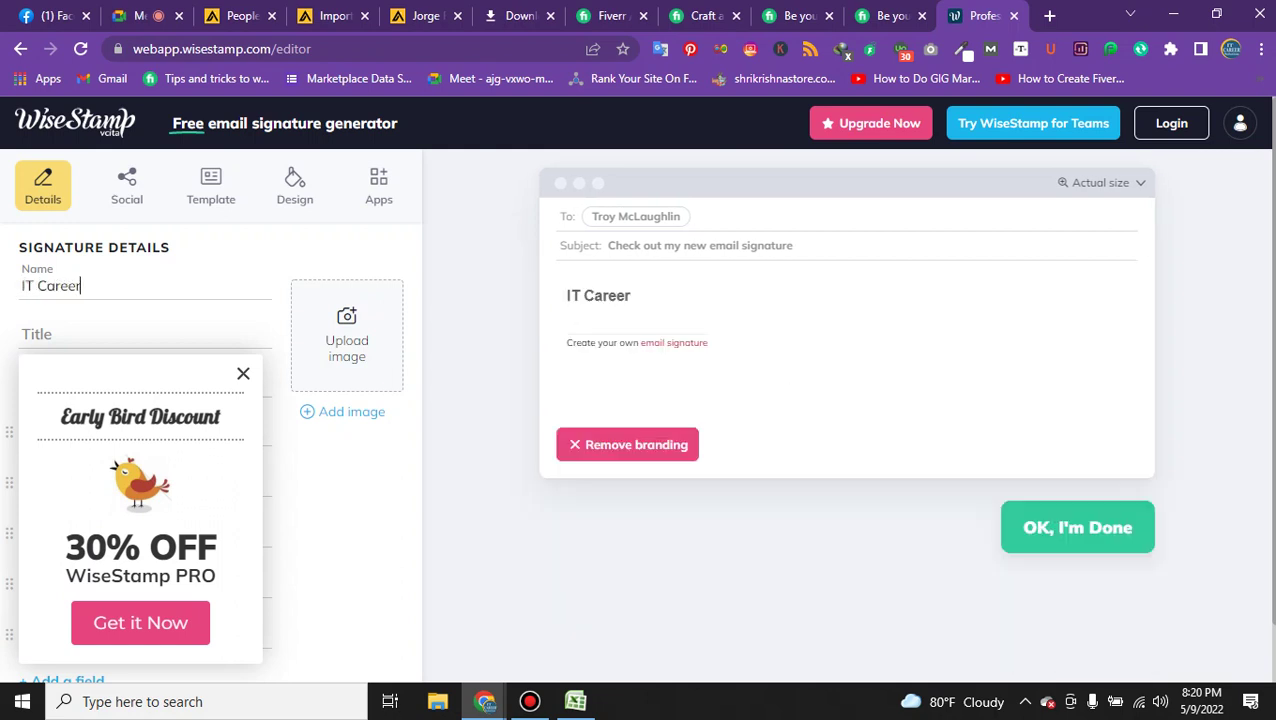
text( Solution)
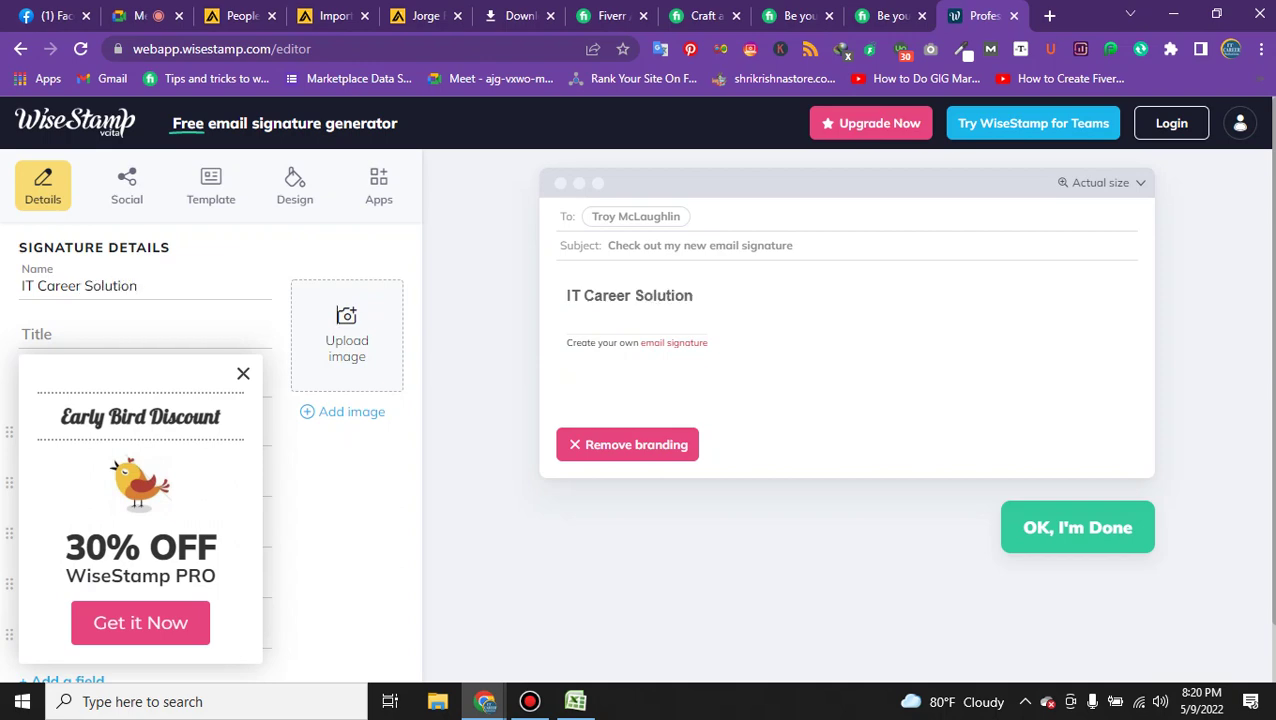
Open the signature image upload panel, checking the Facebook source before returning to local files.
click(346, 315)
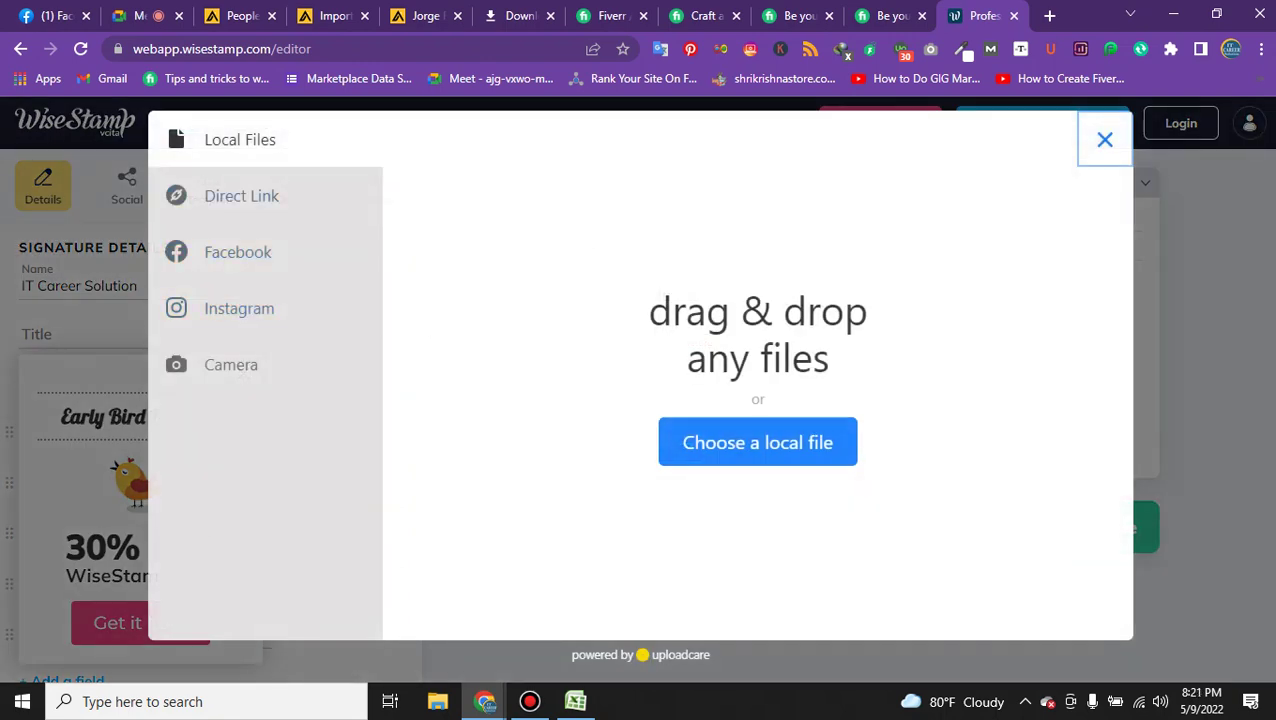
click(238, 252)
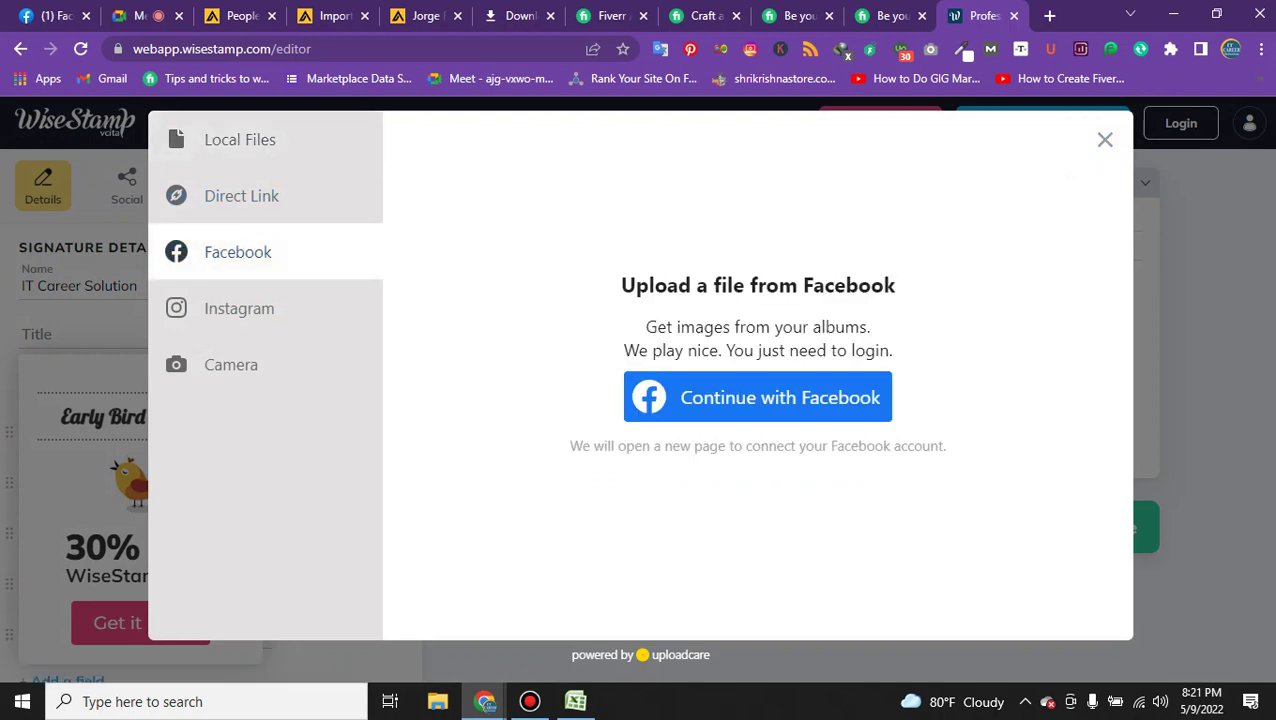
click(240, 140)
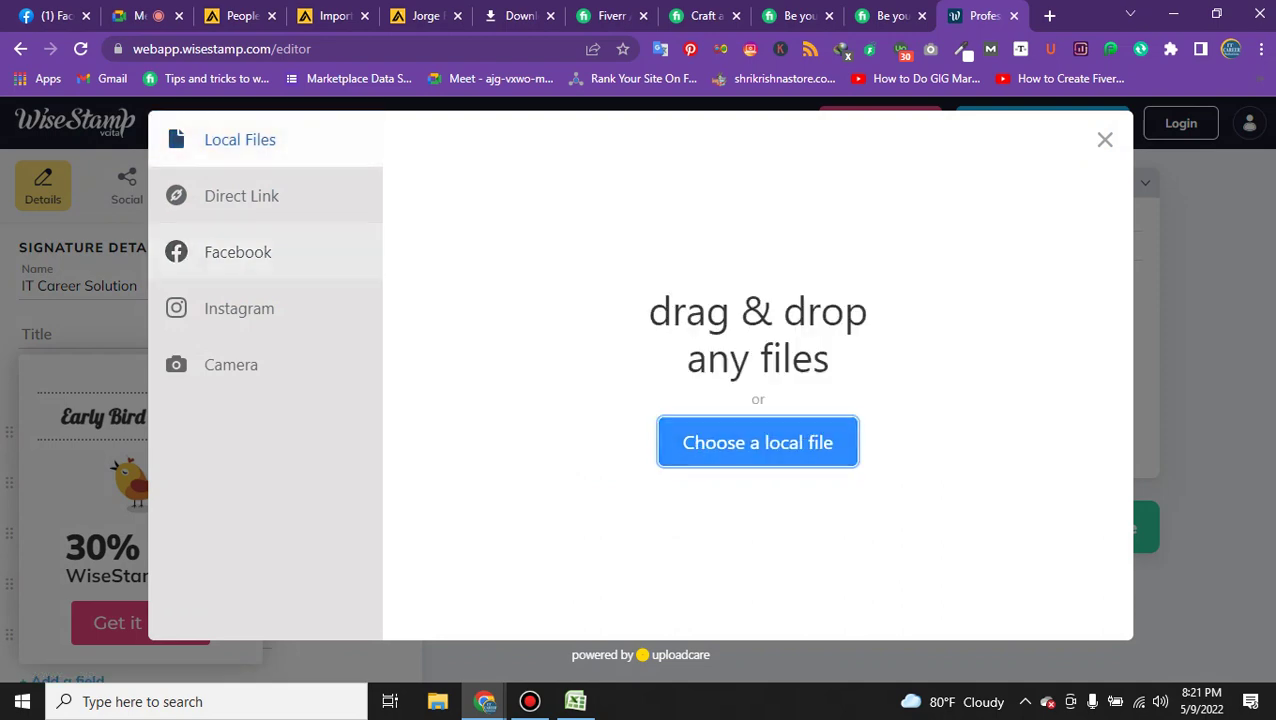
Browse the Bandicam, Documents, Desktop and gig logo folders for a logo, then cancel the dialog.
click(757, 442)
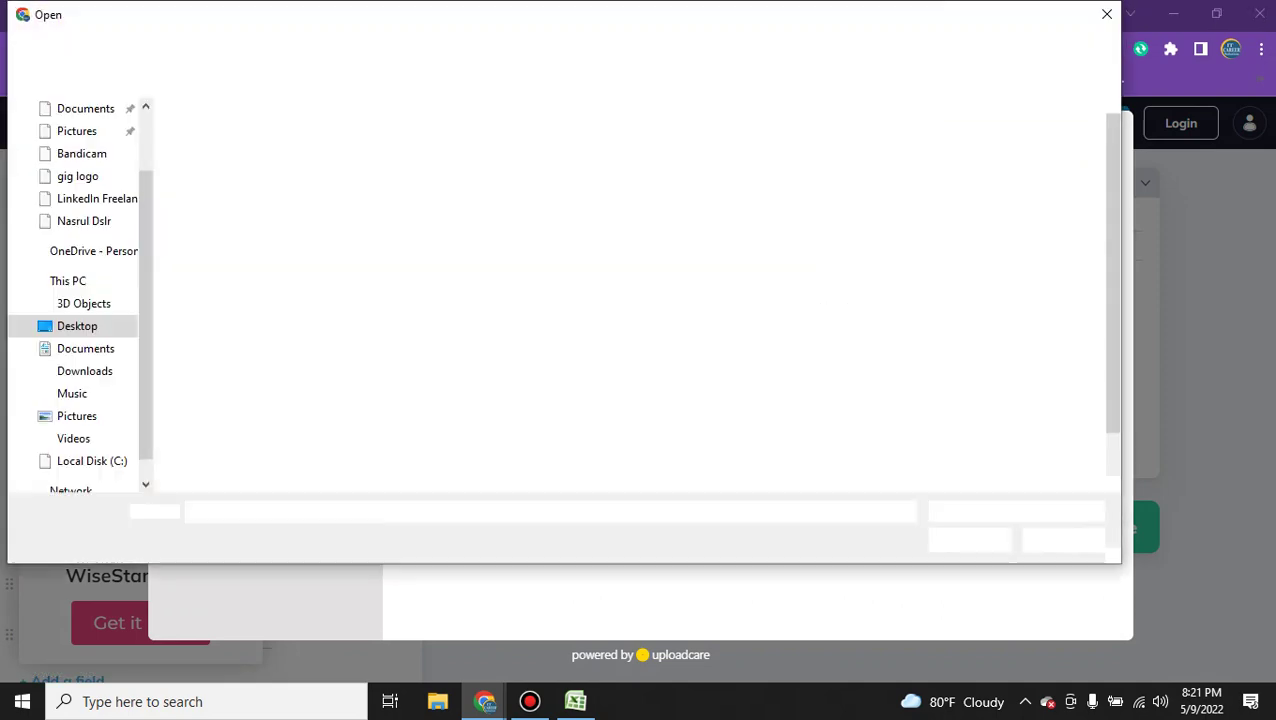
click(81, 153)
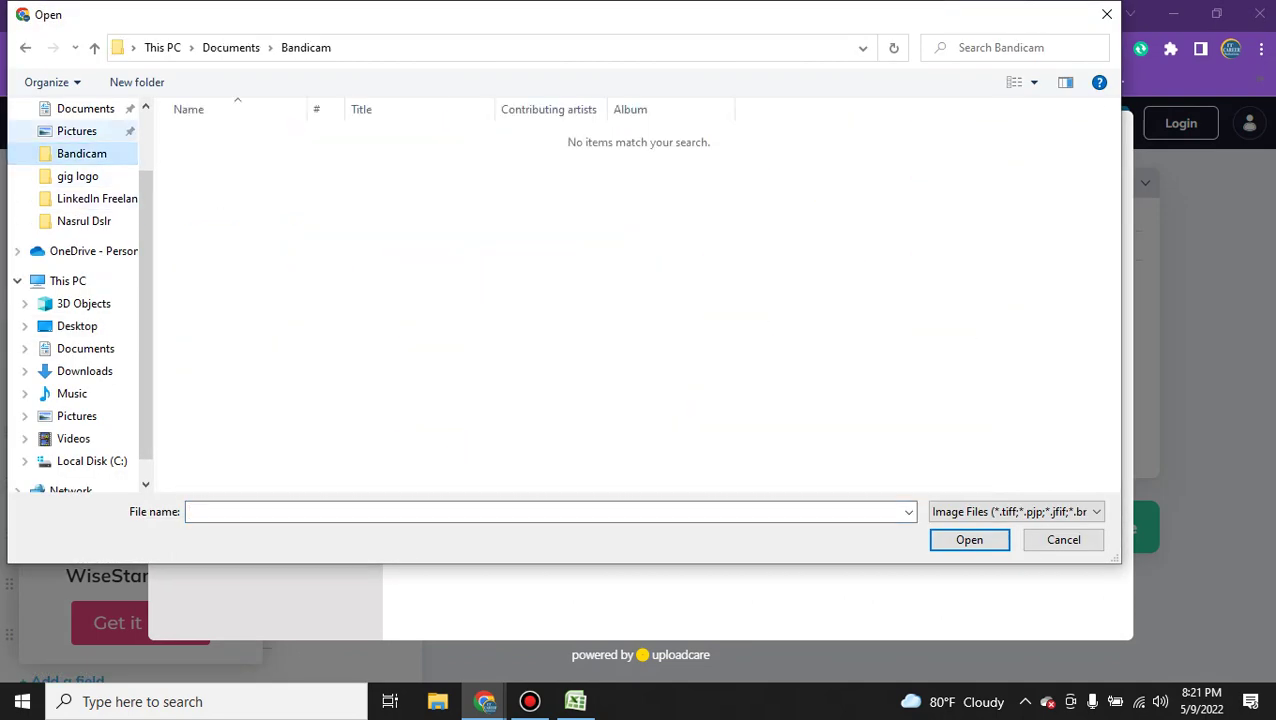
click(86, 108)
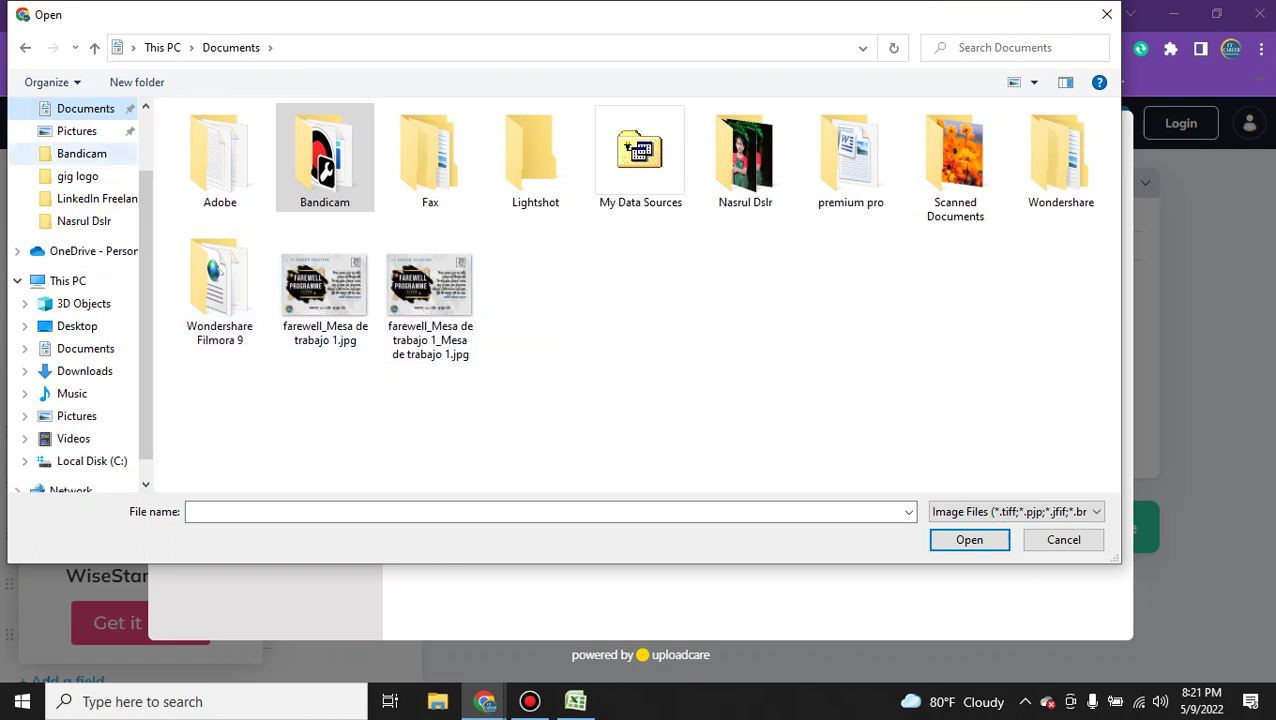
scroll(80, 150, up, 2)
click(77, 108)
scroll(529, 245, down, 1)
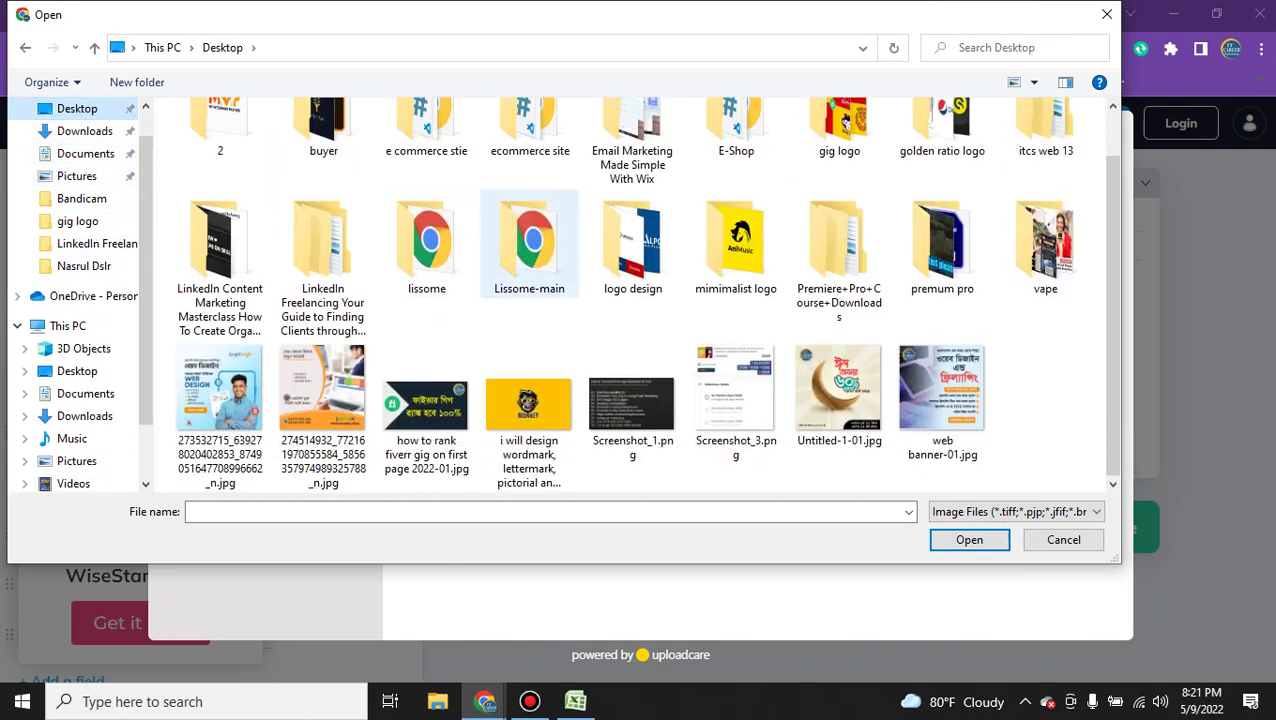
scroll(529, 245, up, 1)
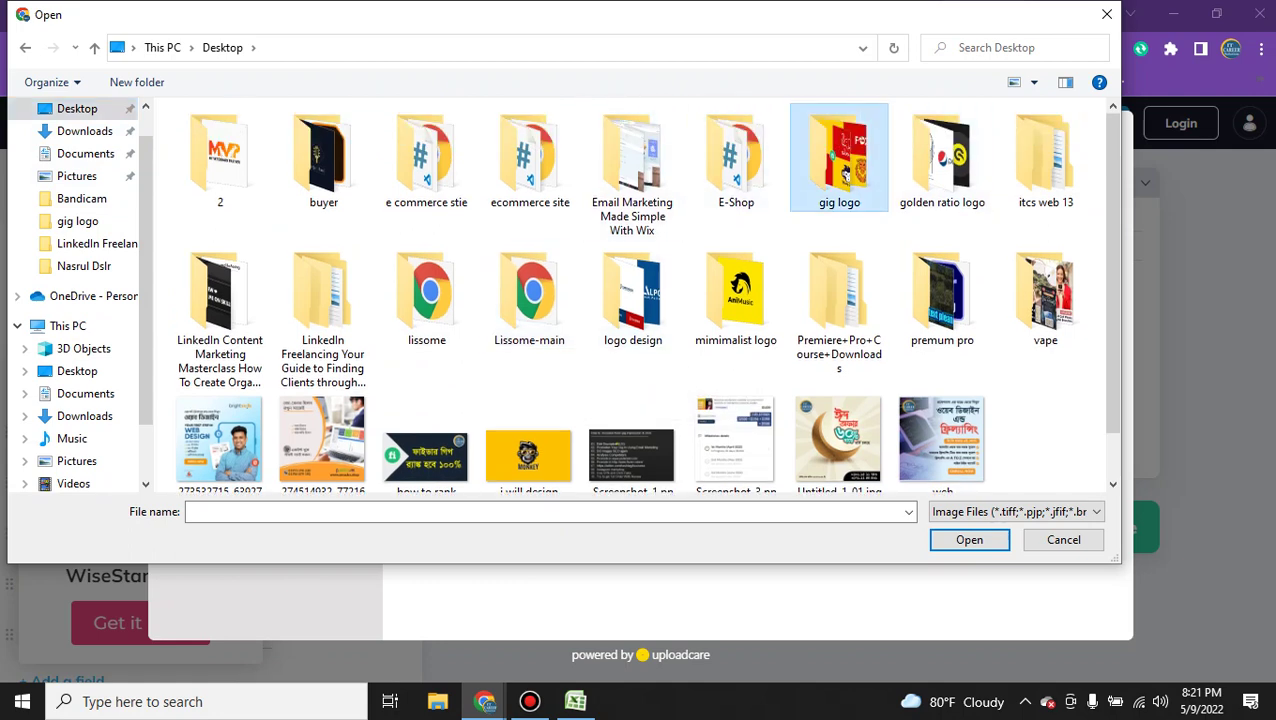
double_click(839, 158)
key(alt+Left)
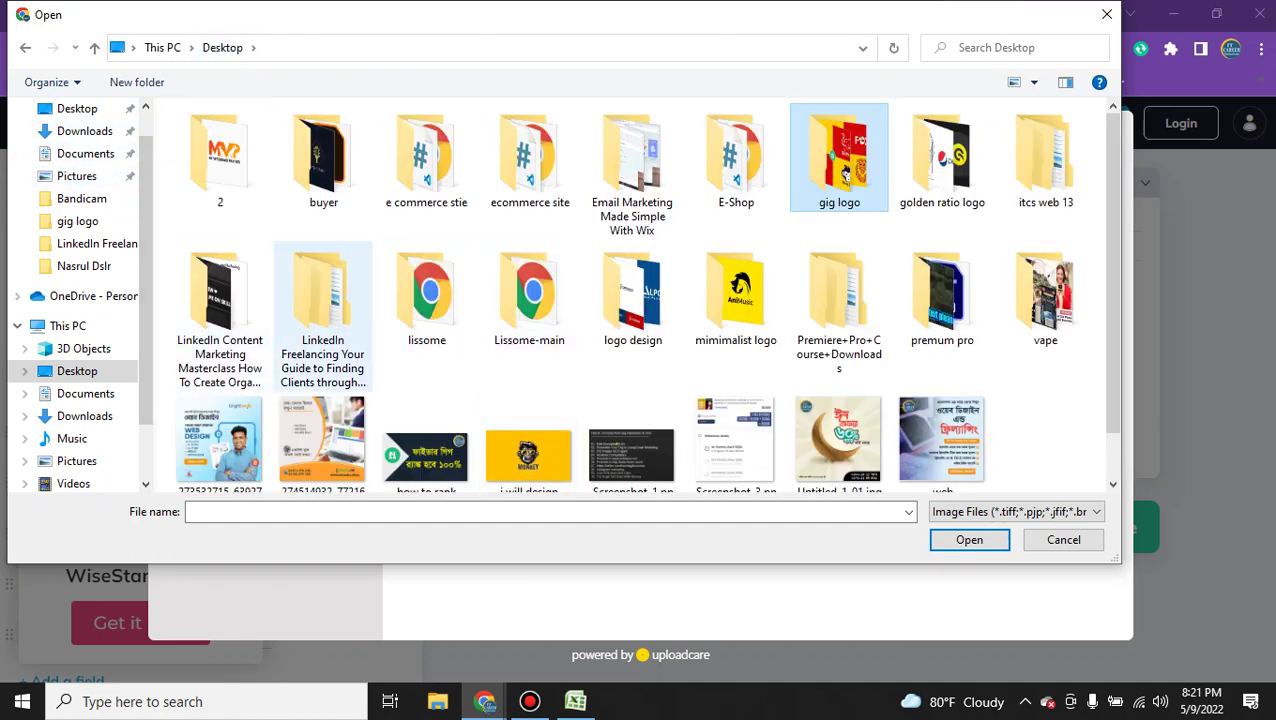
scroll(322, 310, down, 1)
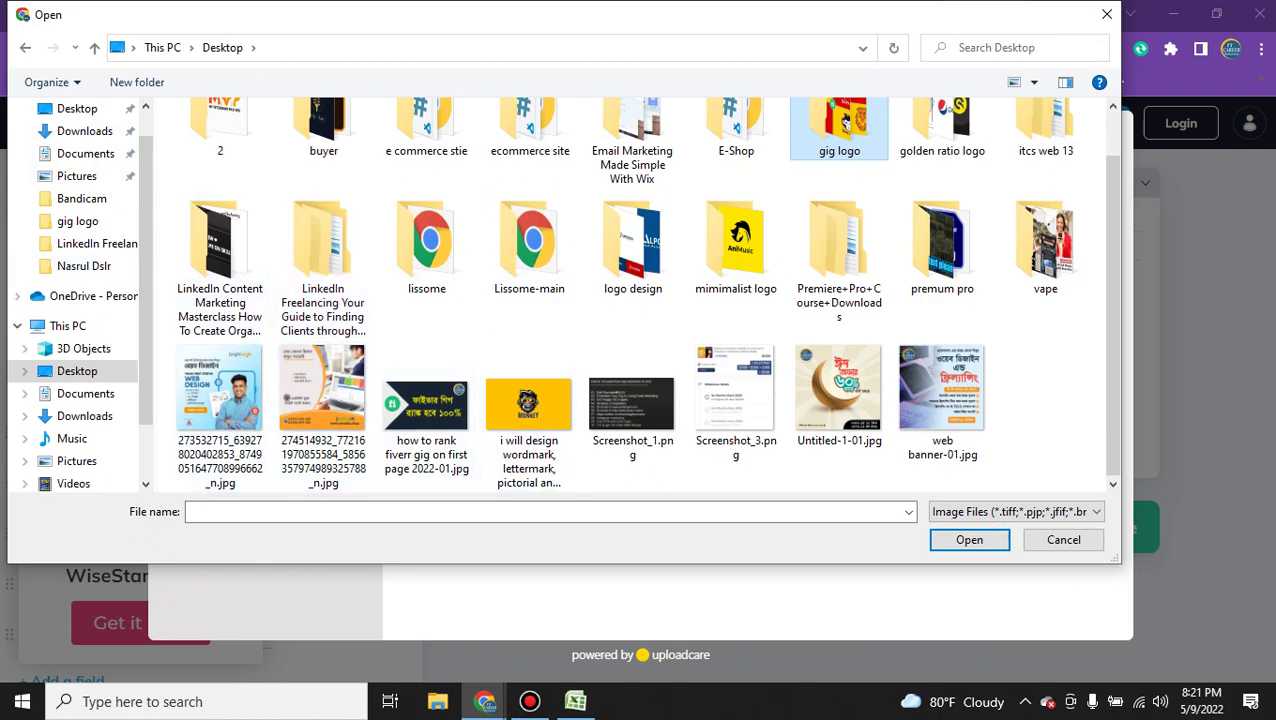
scroll(528, 300, up, 1)
click(1107, 14)
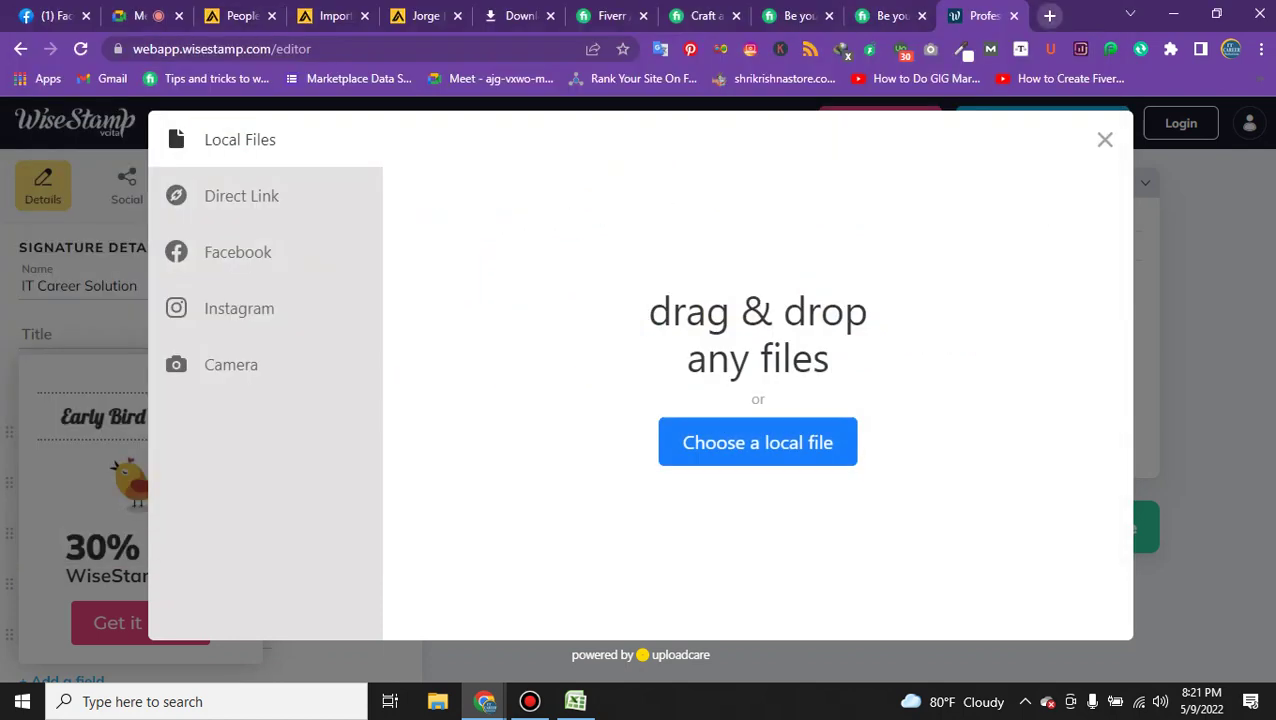
In a new tab, search Google for 'it career solution logo'.
click(1049, 15)
text(it careeer logo)
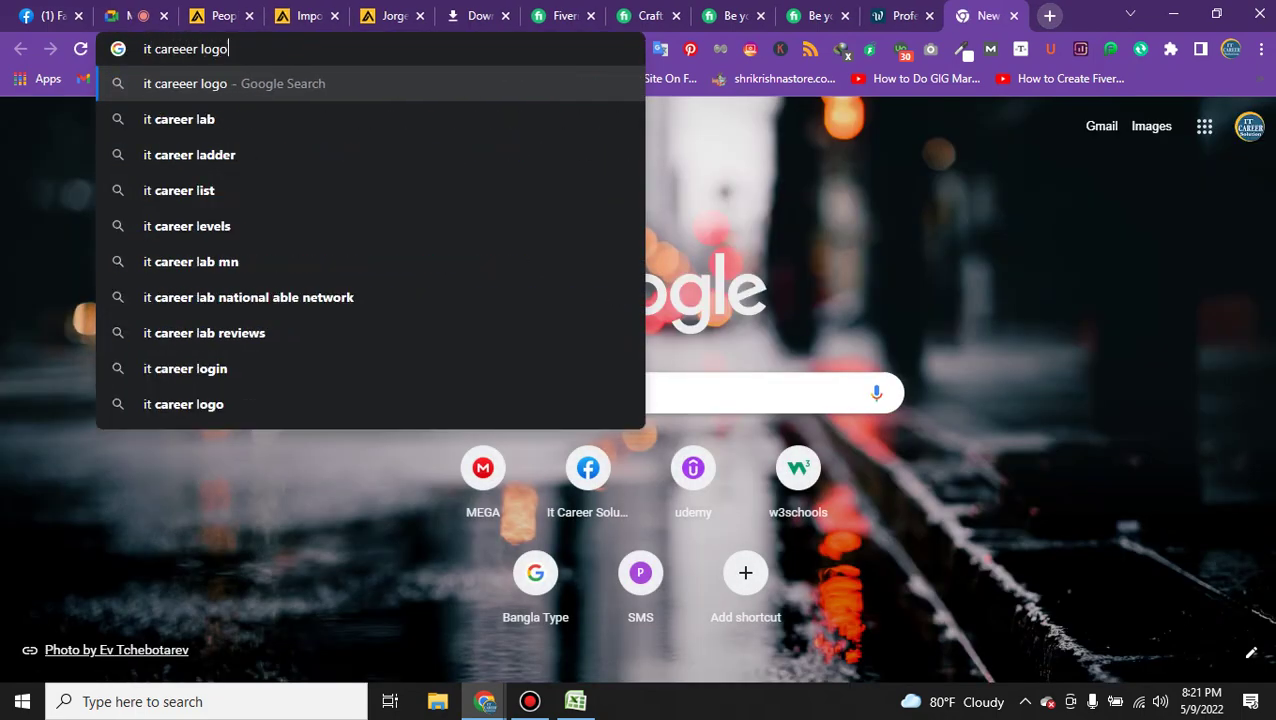
key(Return)
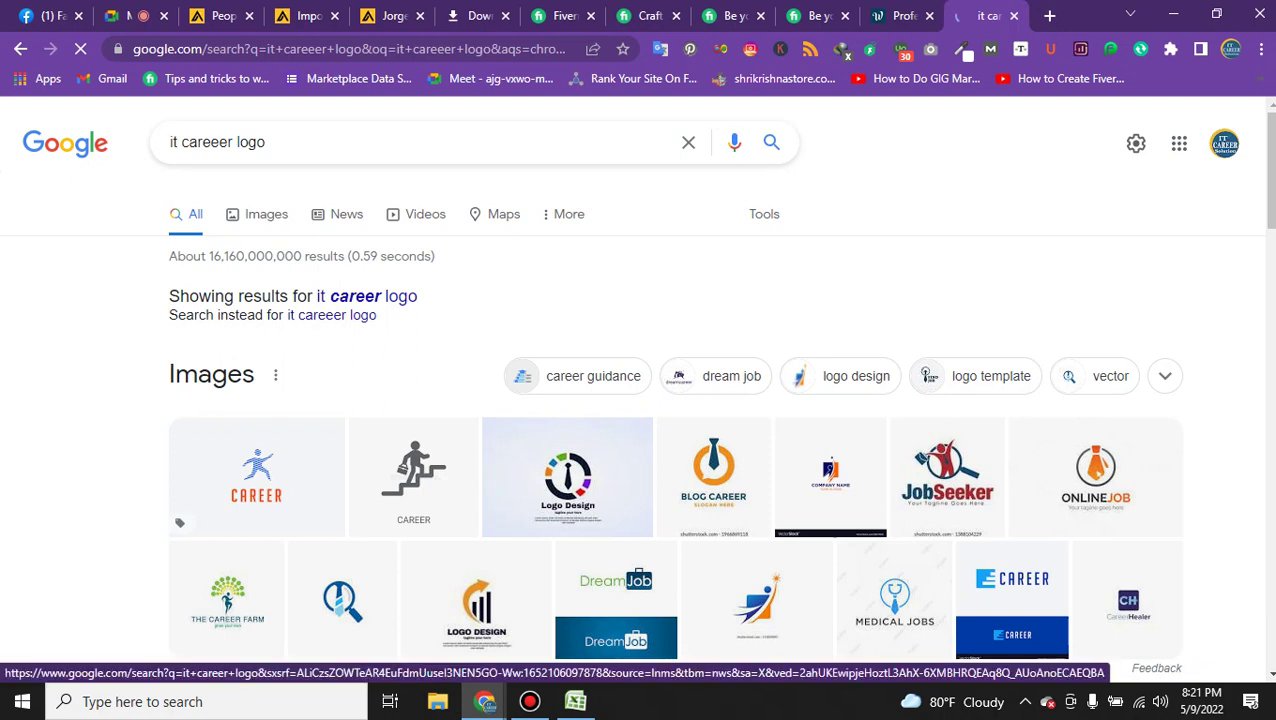
click(229, 141)
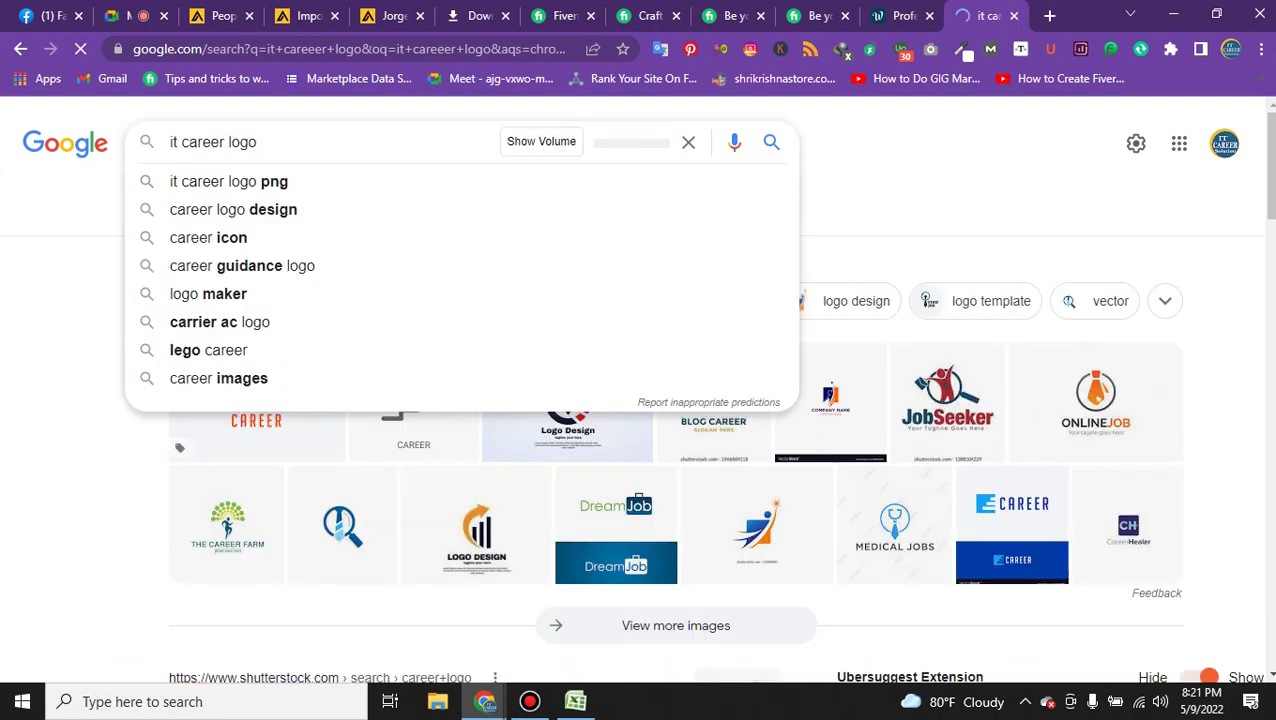
key(Down)
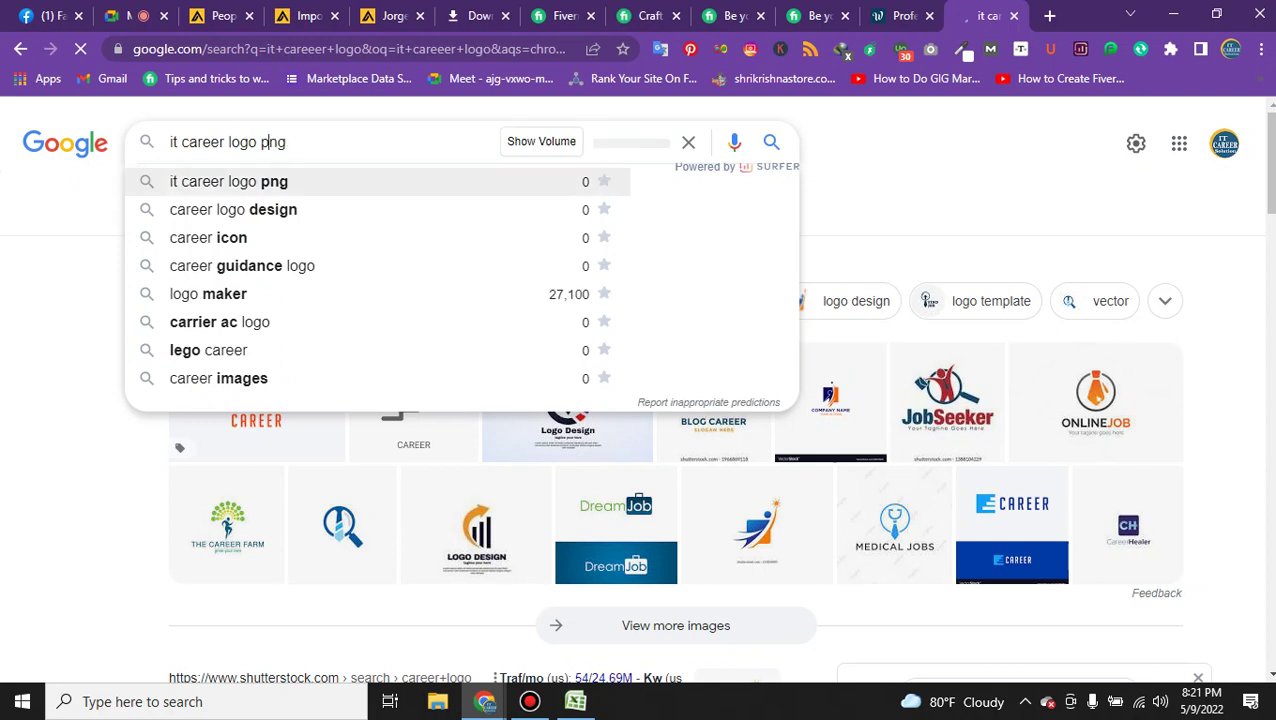
key(ctrl+a)
text(it )
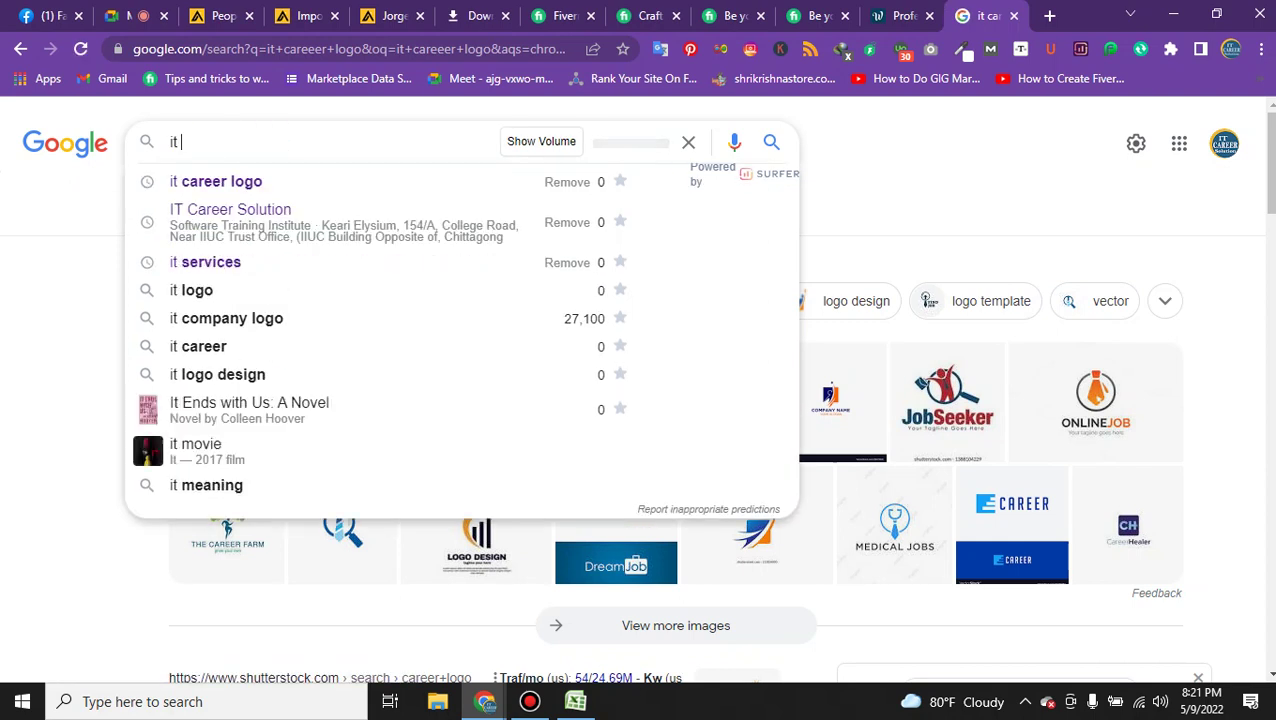
text(career sil)
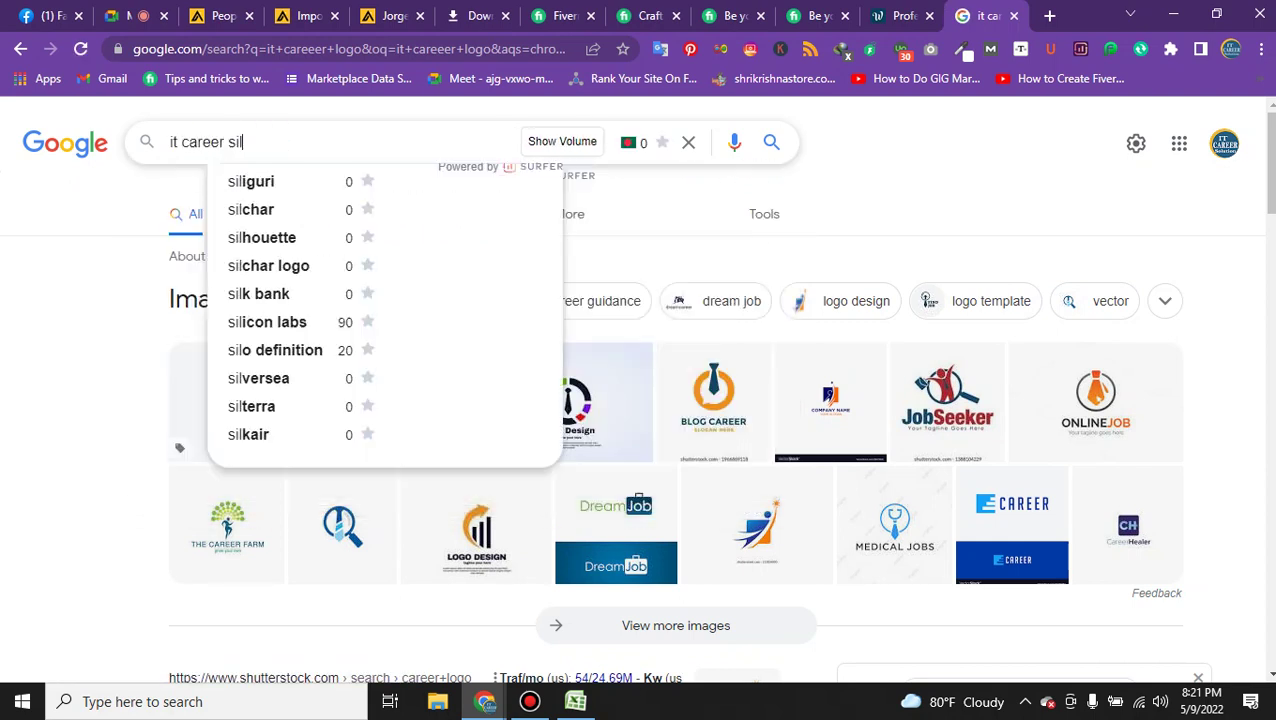
key(BackSpace)
key(BackSpace)
text(lo)
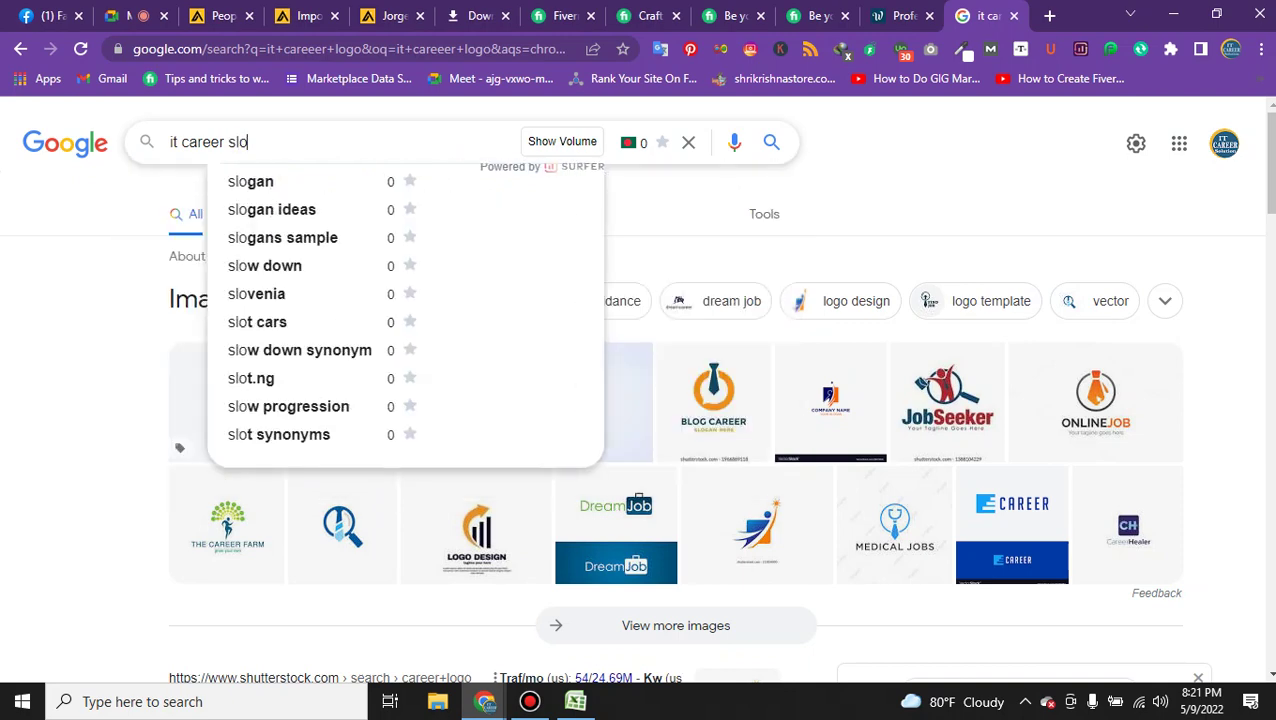
key(BackSpace)
key(BackSpace)
text(olution)
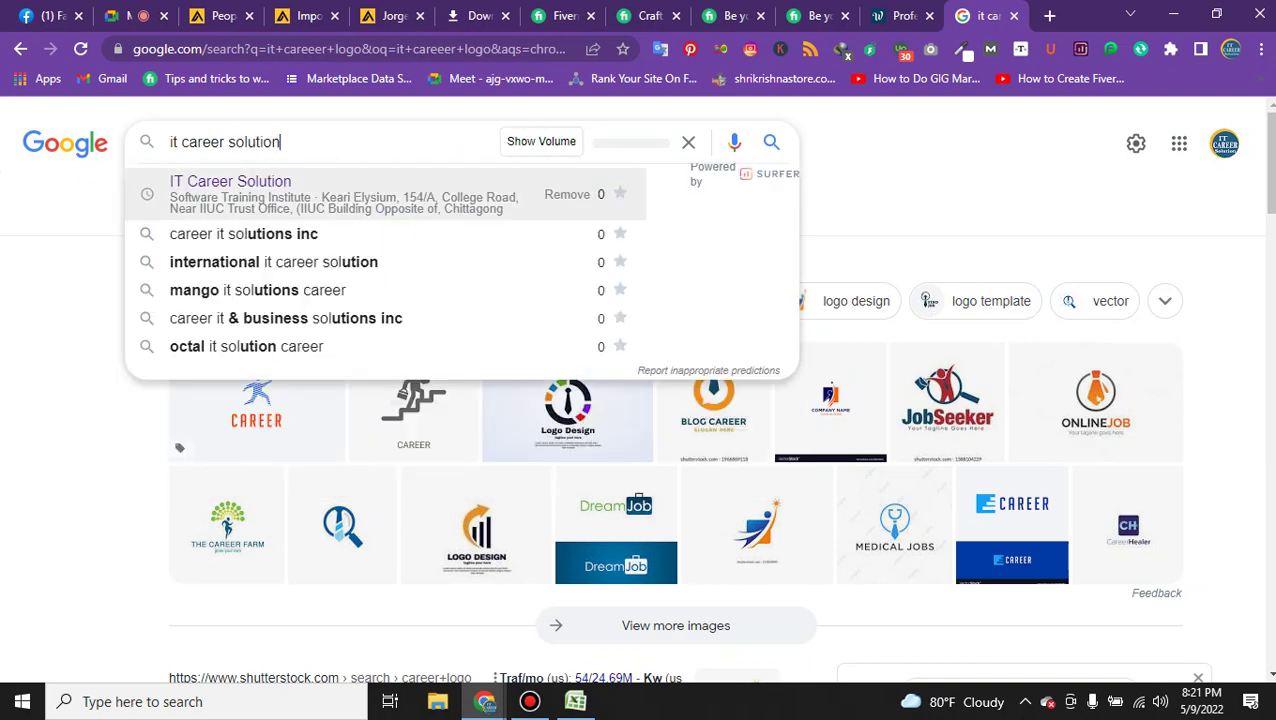
text( logo)
key(Return)
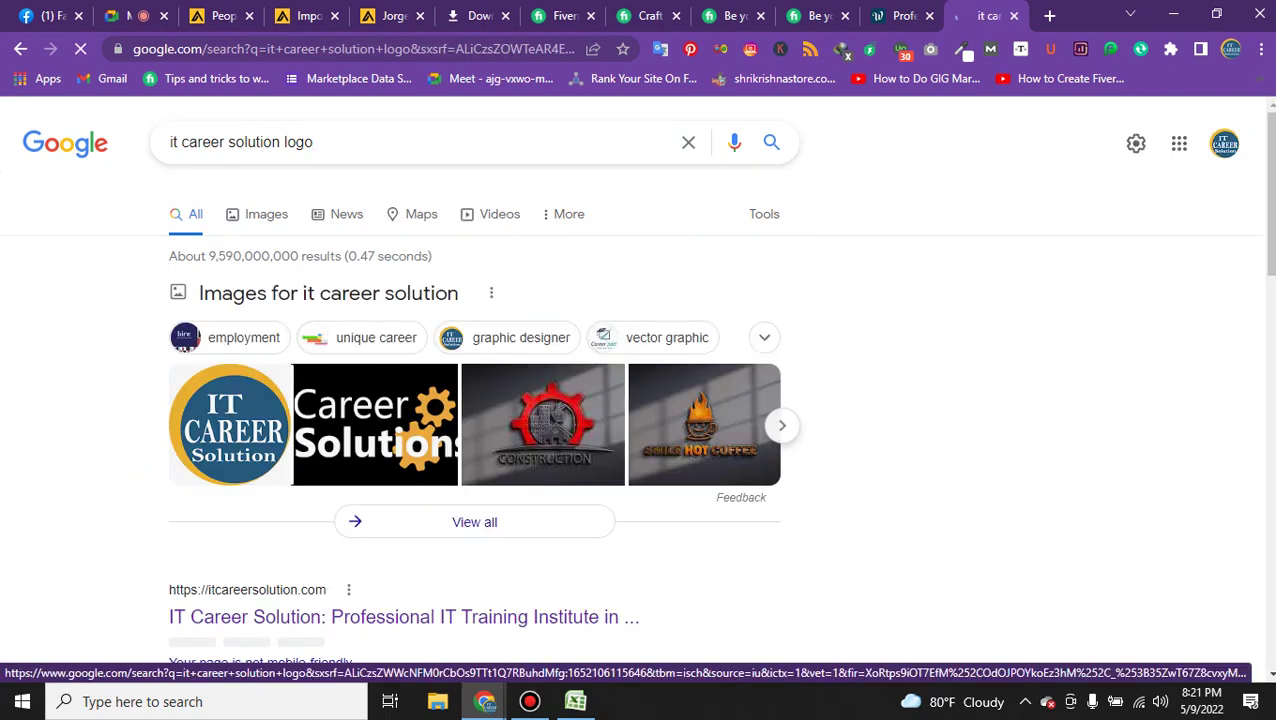
Save the round IT Career Solution logo from Images results to the Desktop as download.png.
click(230, 425)
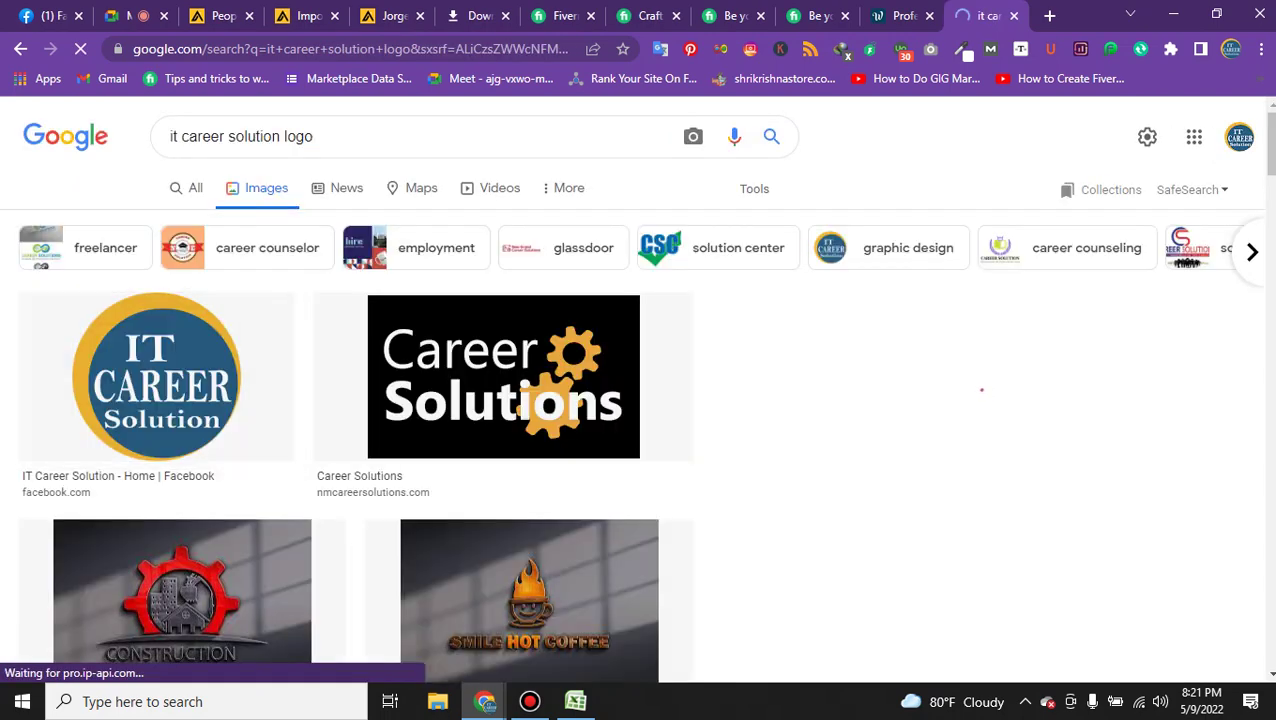
click(156, 376)
right_click(1020, 374)
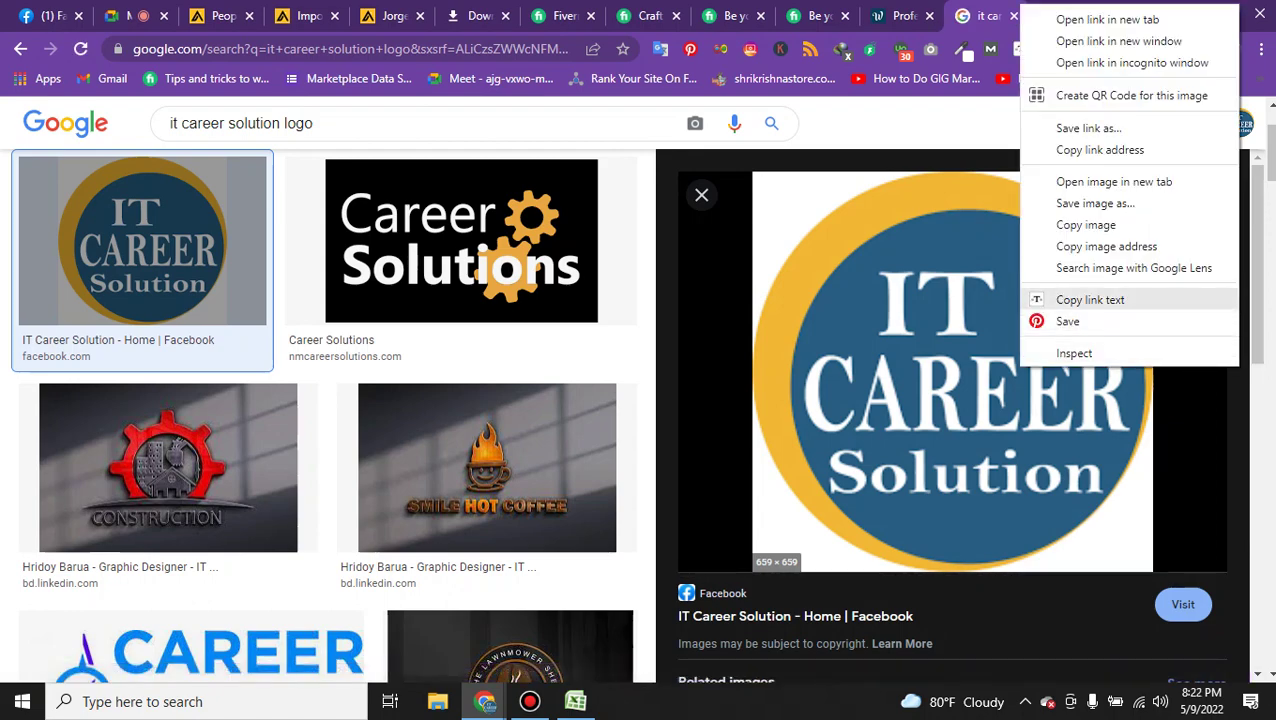
click(1095, 203)
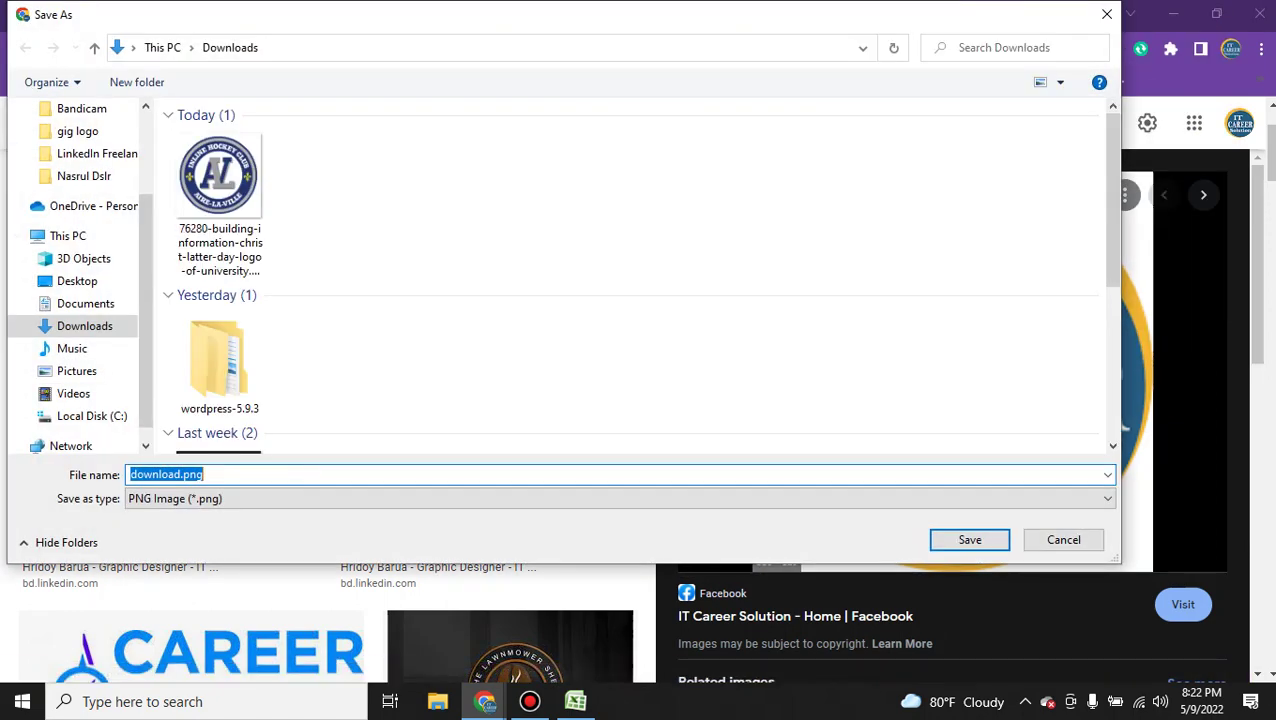
scroll(80, 280, up, 3)
click(77, 146)
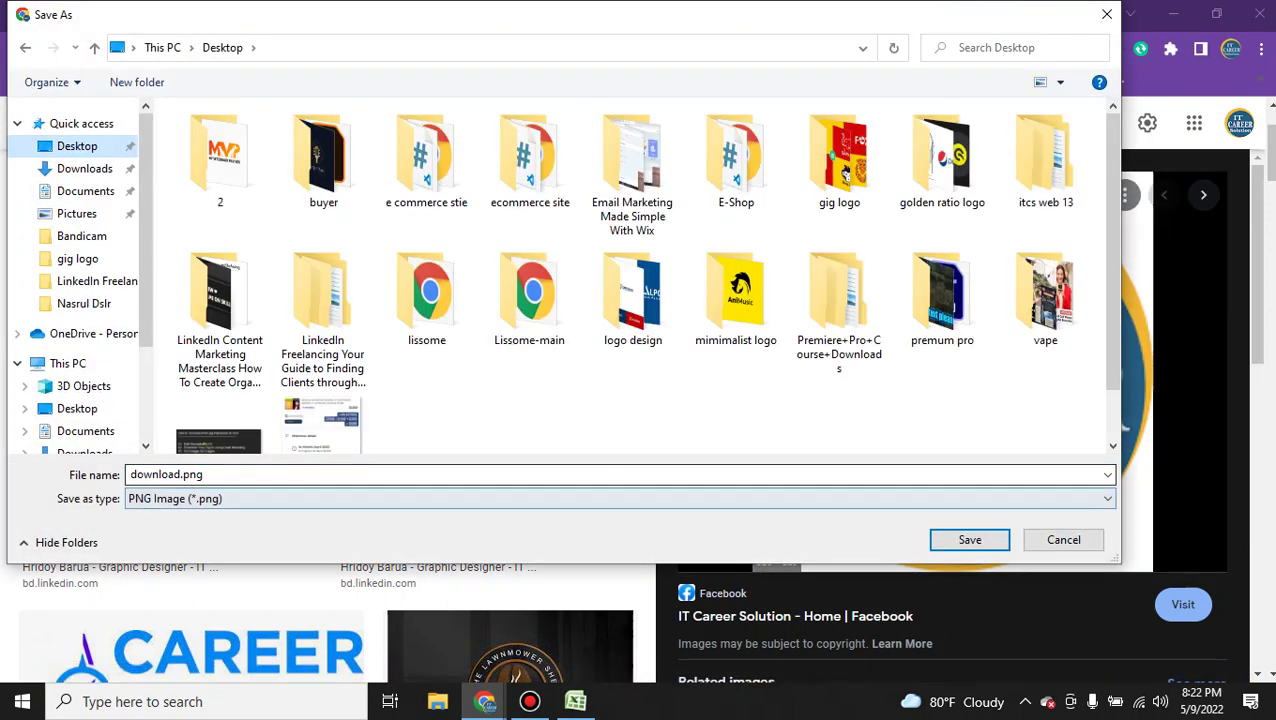
key(Return)
Cycle through the Apollo contact, export settings and Bulk Email tabs, then return to WiseStamp.
key(ctrl+5)
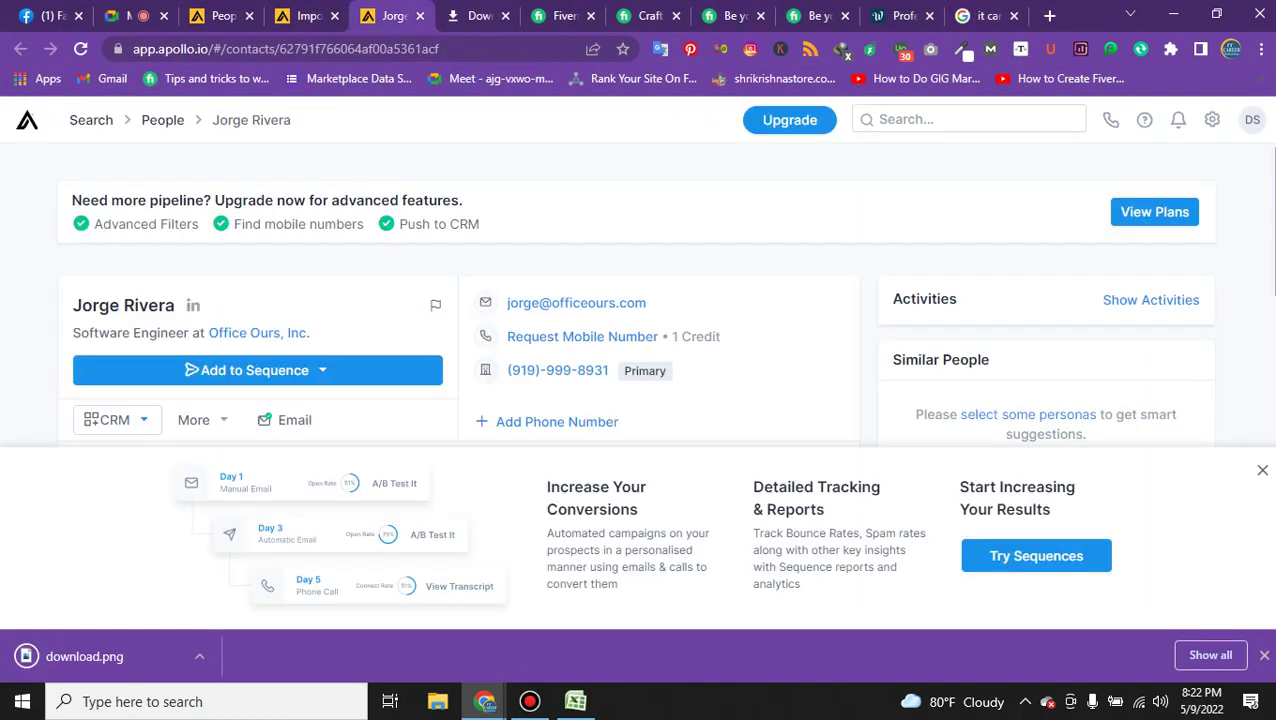
key(ctrl+4)
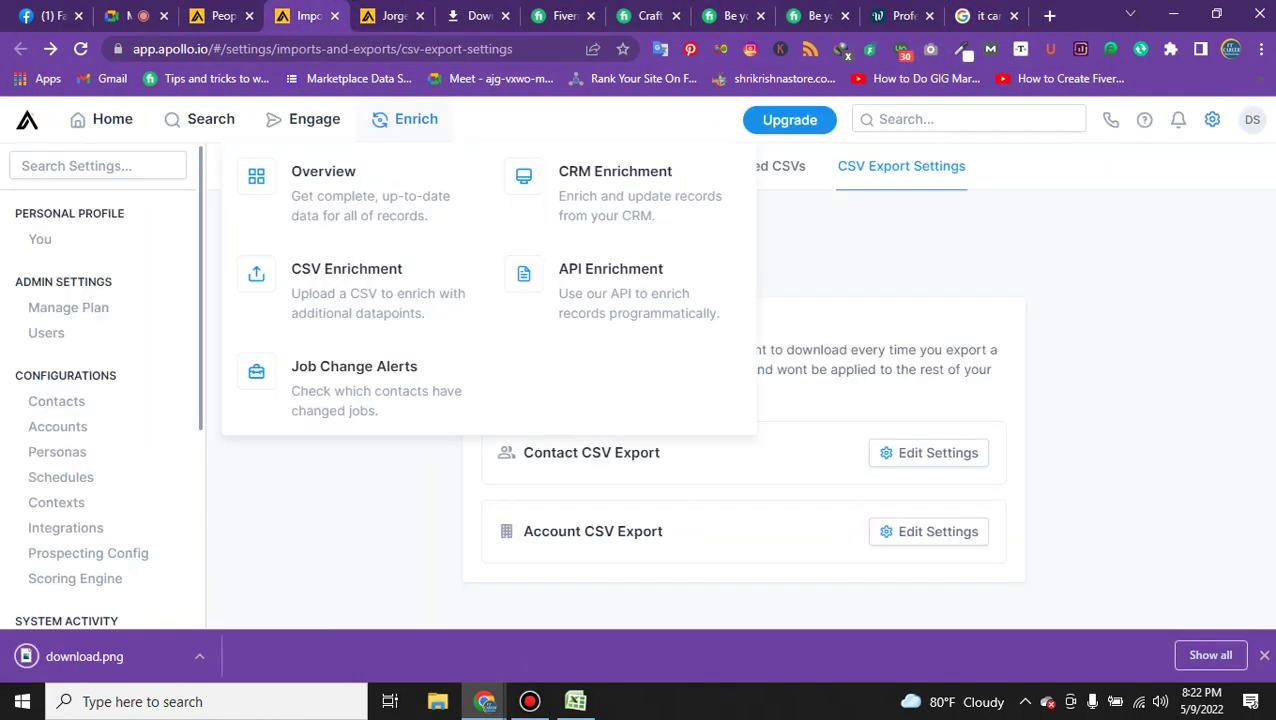
key(ctrl+3)
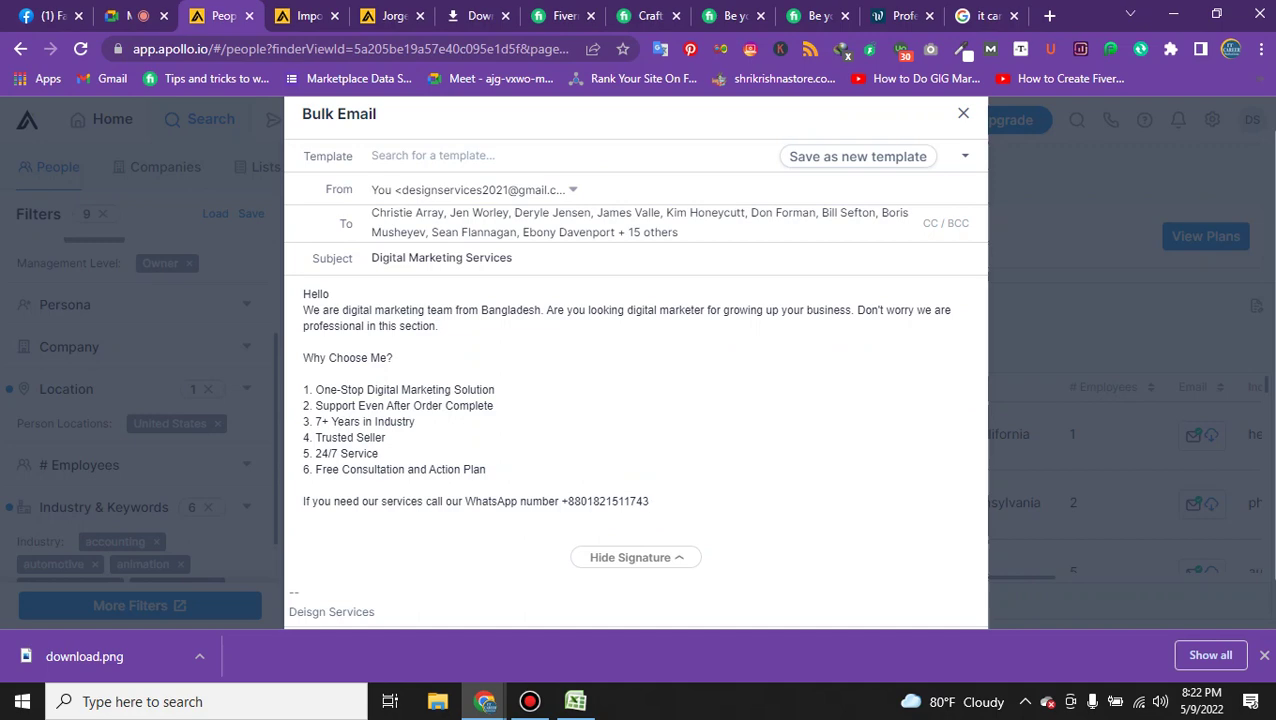
key(ctrl+9)
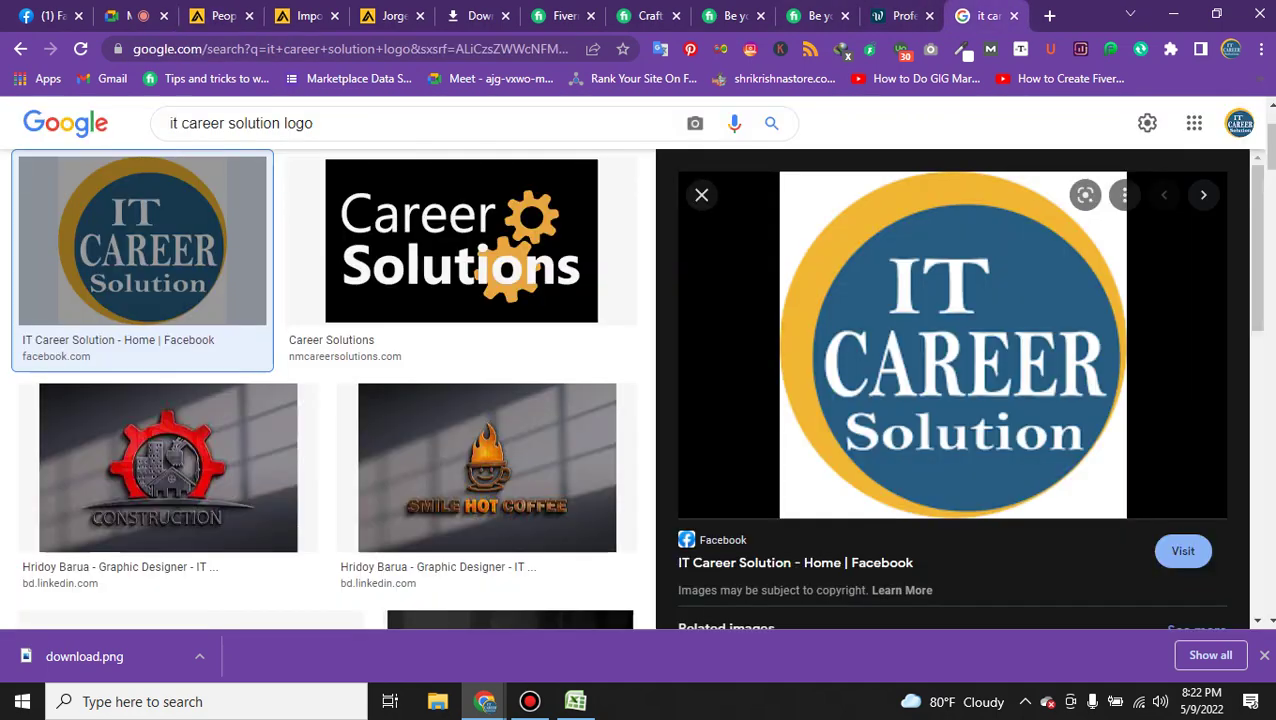
key(ctrl+shift+Tab)
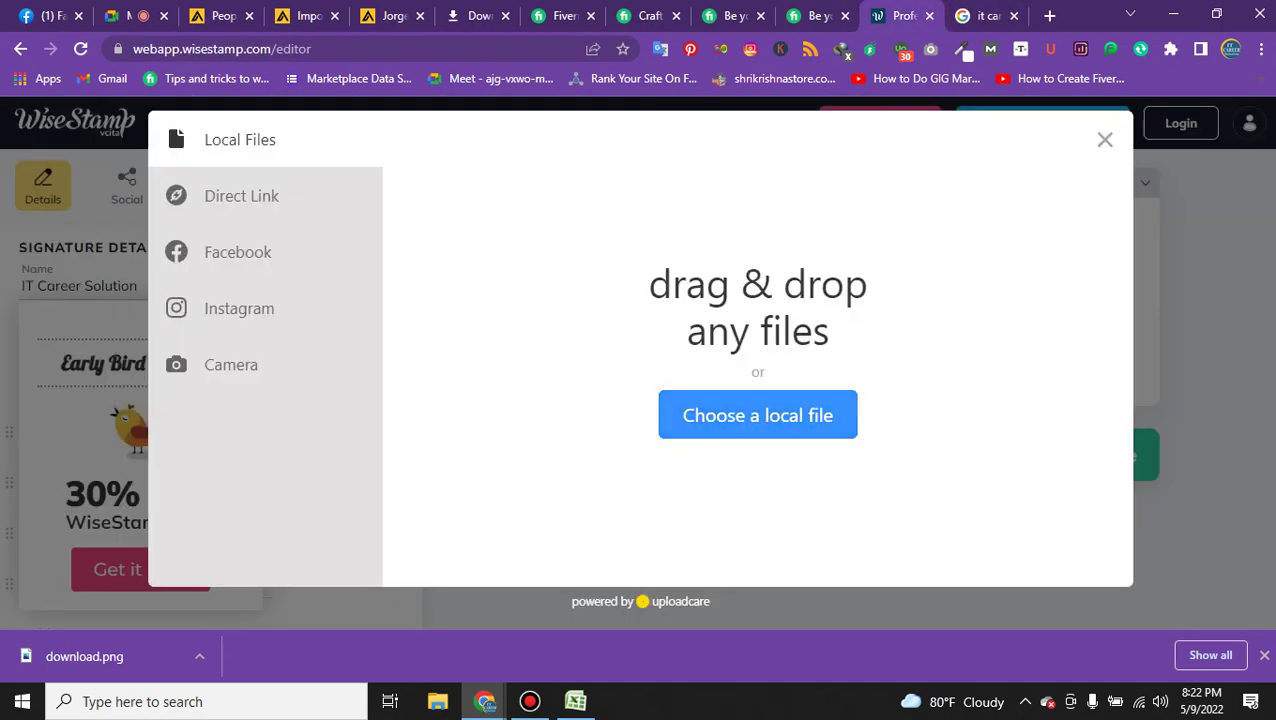
Set download.png from the Desktop as the signature image, accepting it without cropping.
key(Return)
scroll(75, 300, up, 1)
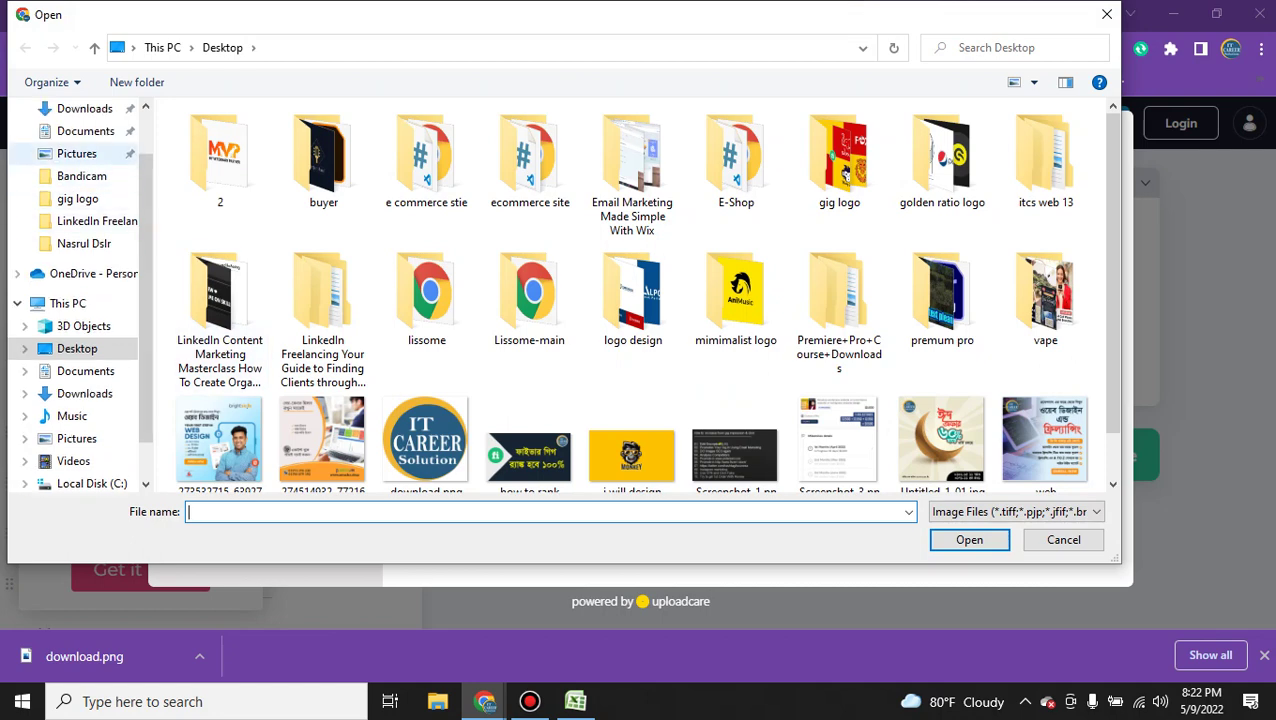
click(84, 108)
scroll(80, 290, up, 3)
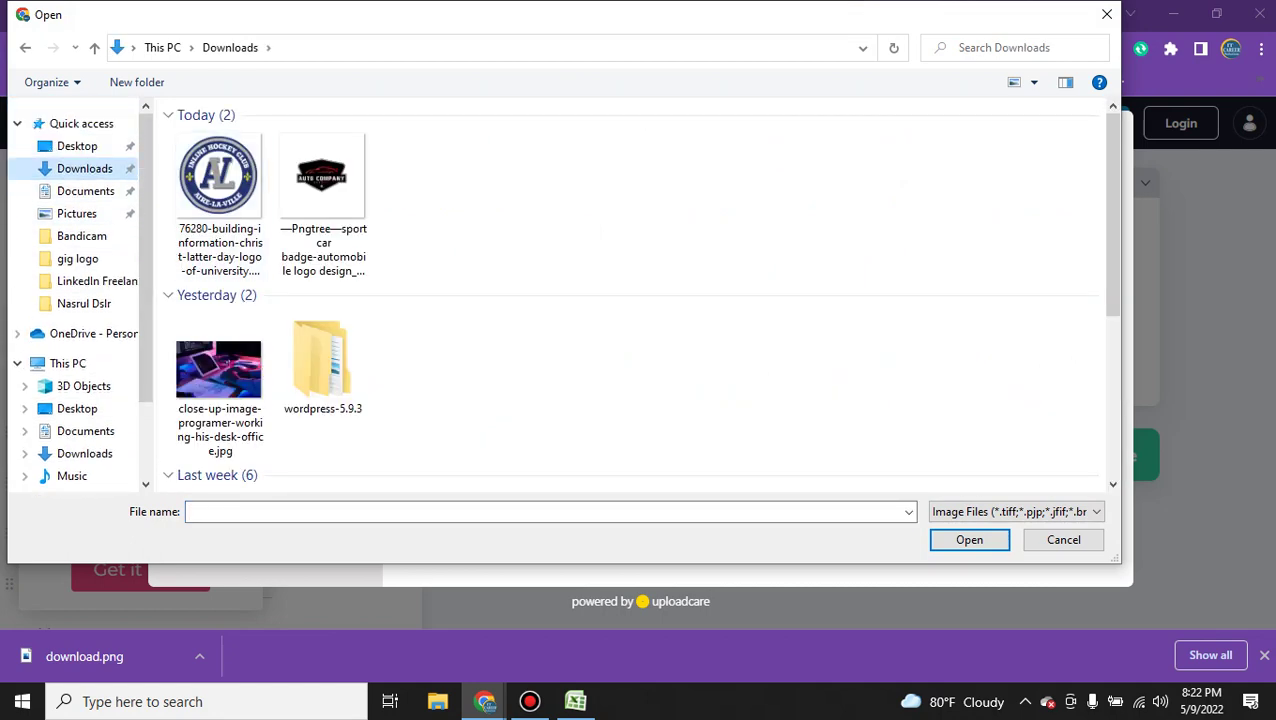
click(77, 124)
scroll(529, 245, up, 1)
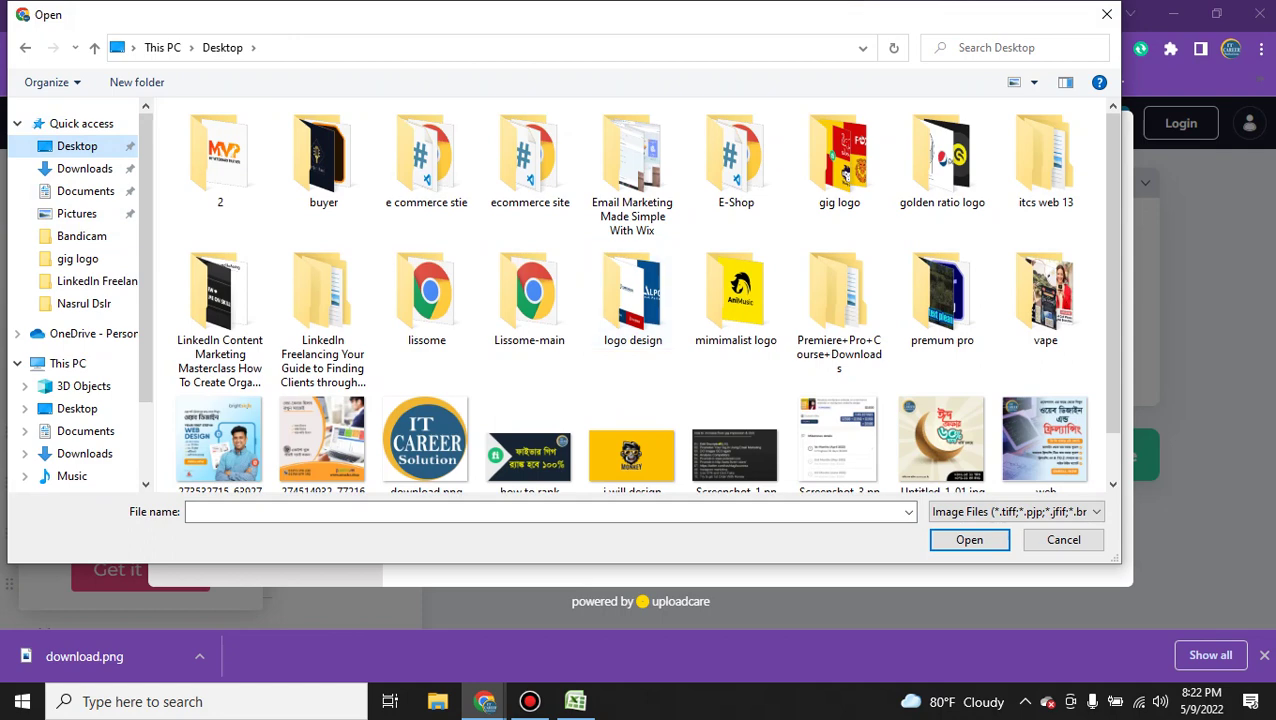
click(1063, 539)
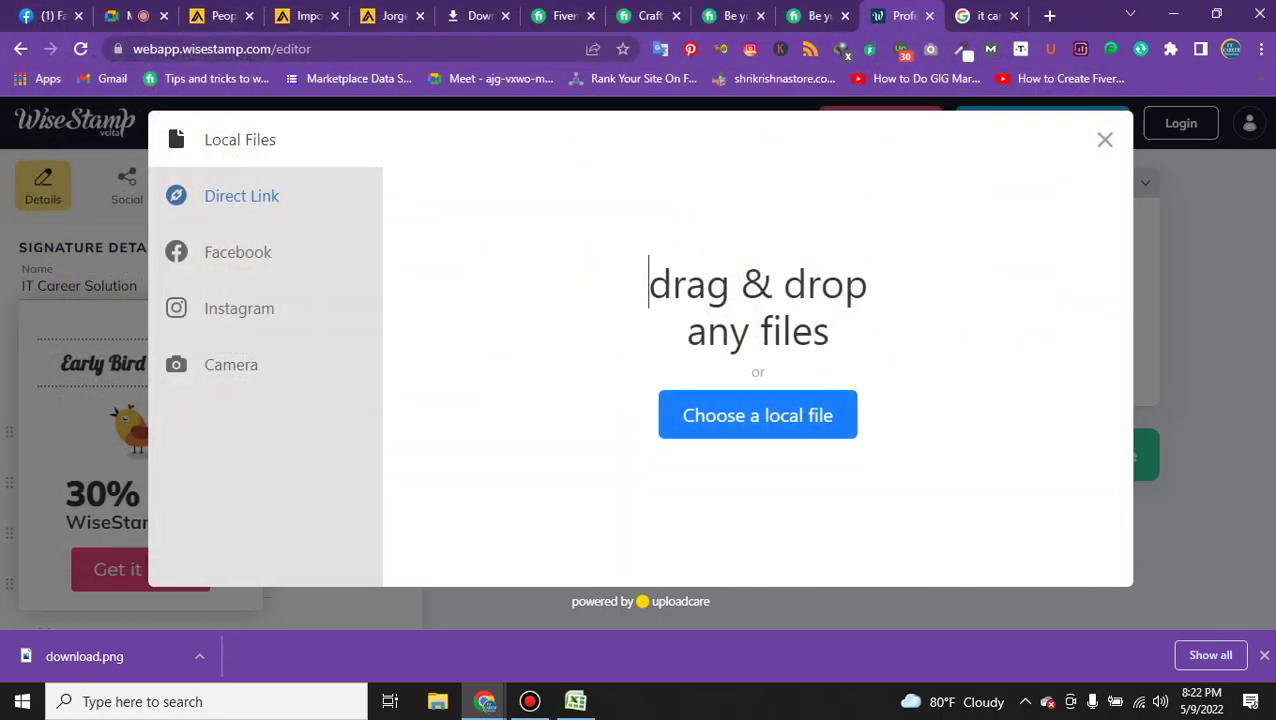
click(757, 415)
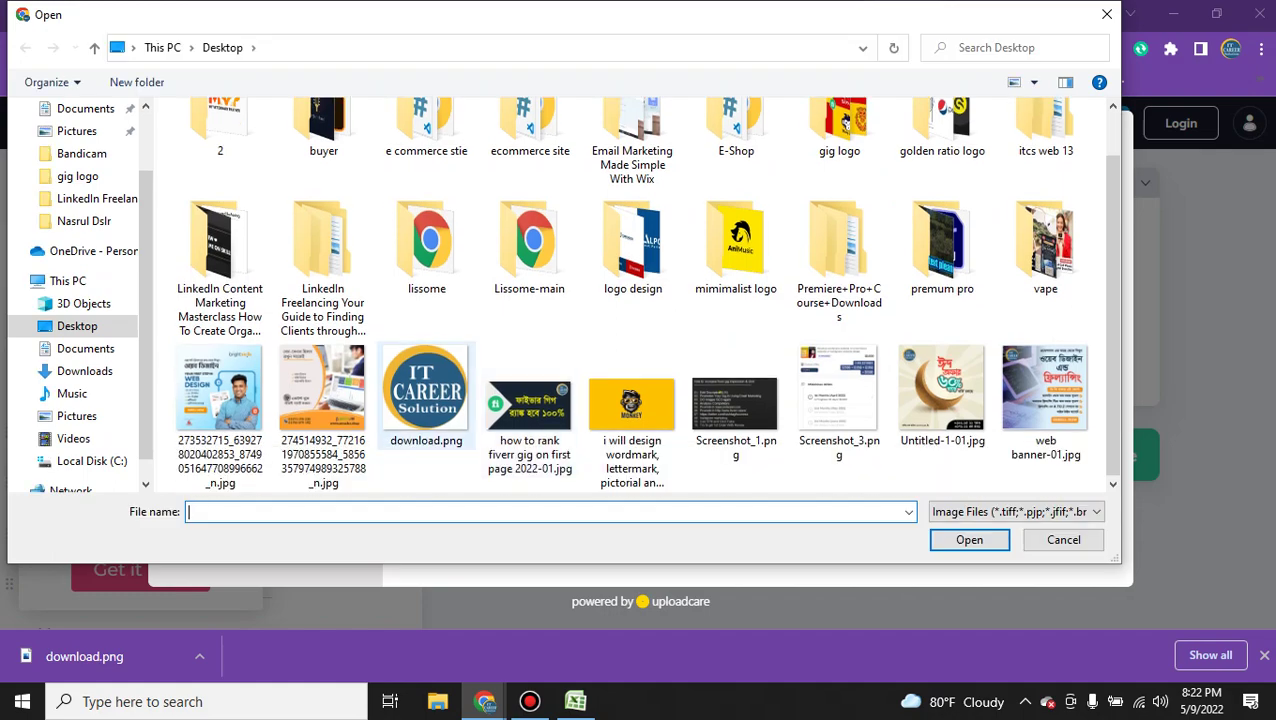
double_click(426, 395)
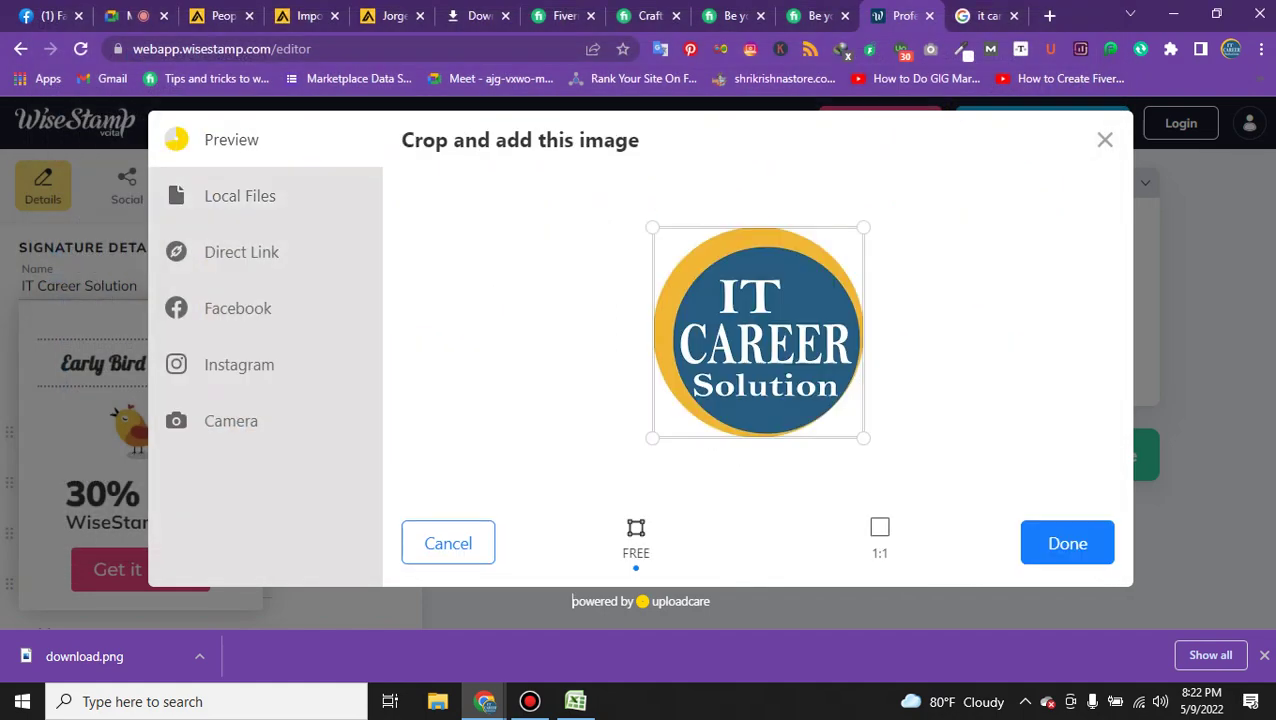
click(1067, 543)
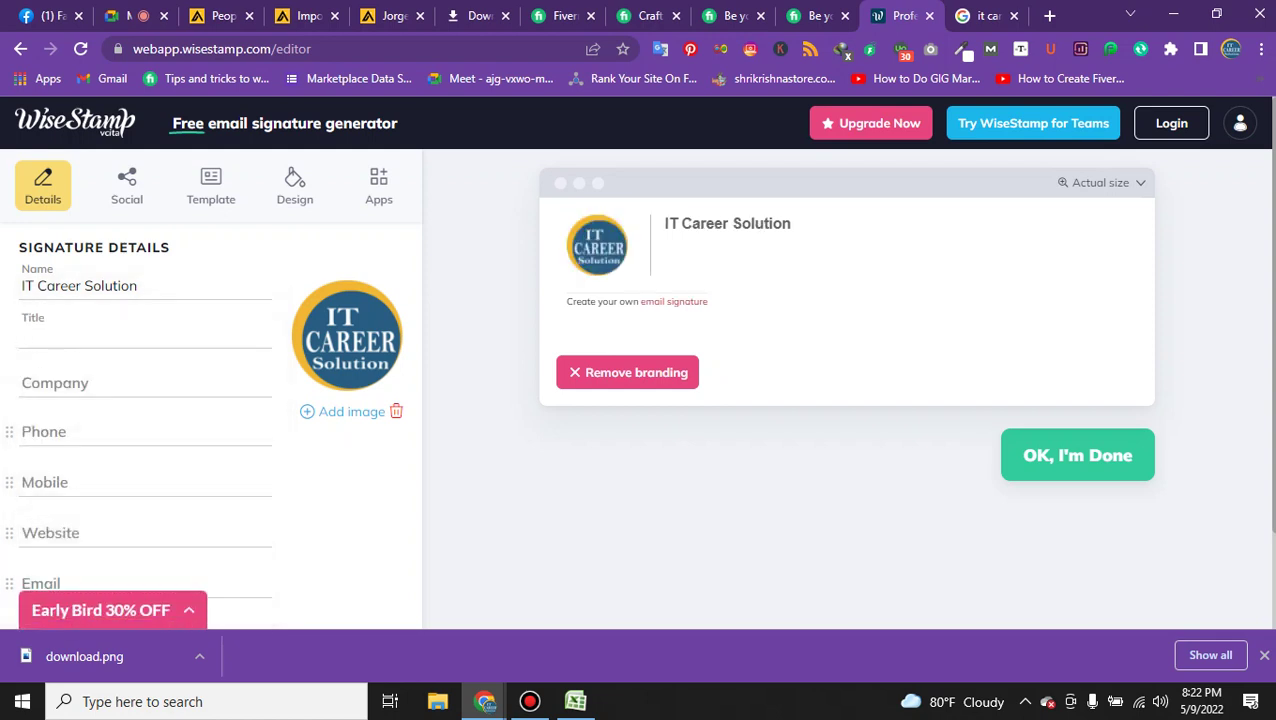
Enter 'Diigital Marketing Agency' as the signature title.
text(Diigital Ma)
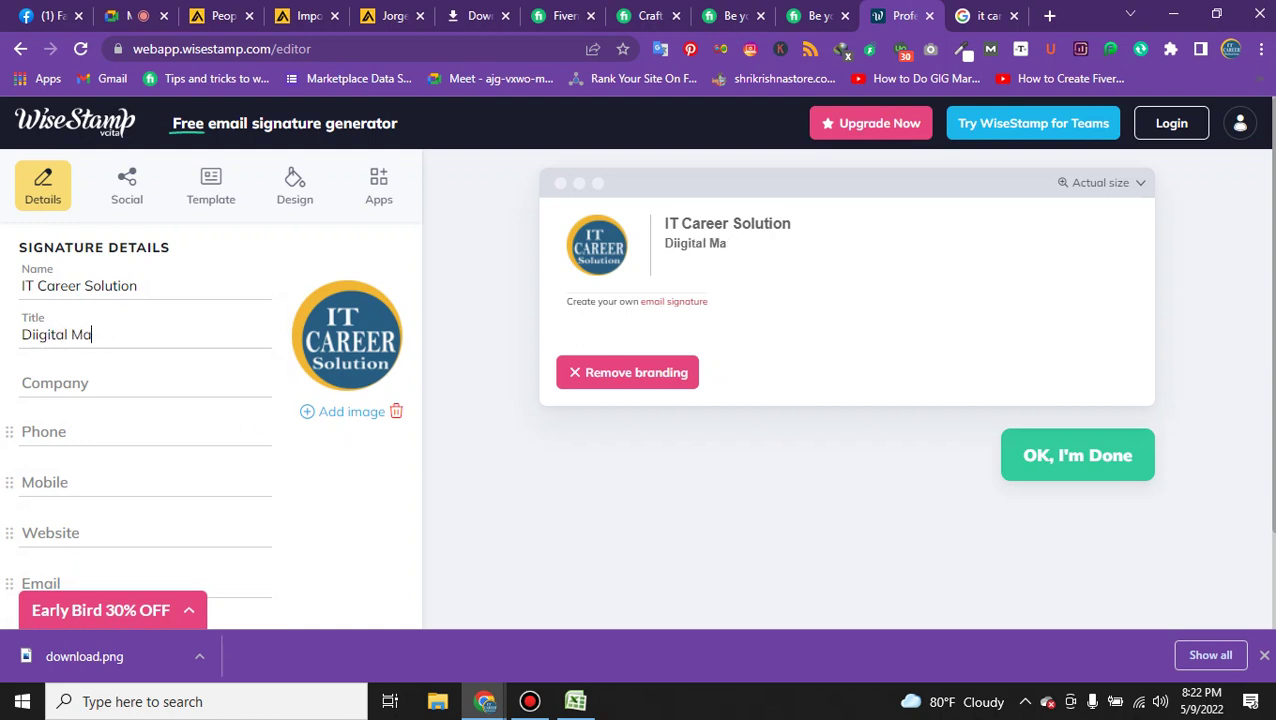
text(rketing a)
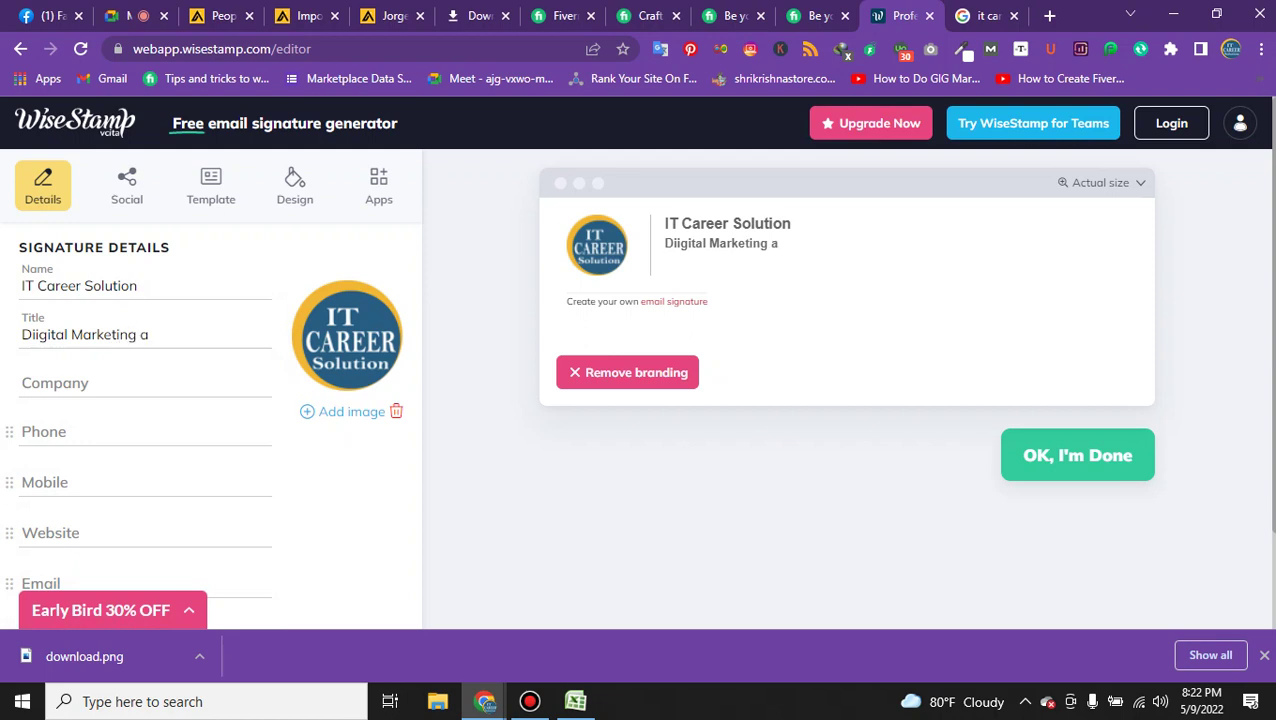
key(BackSpace)
text(Agency)
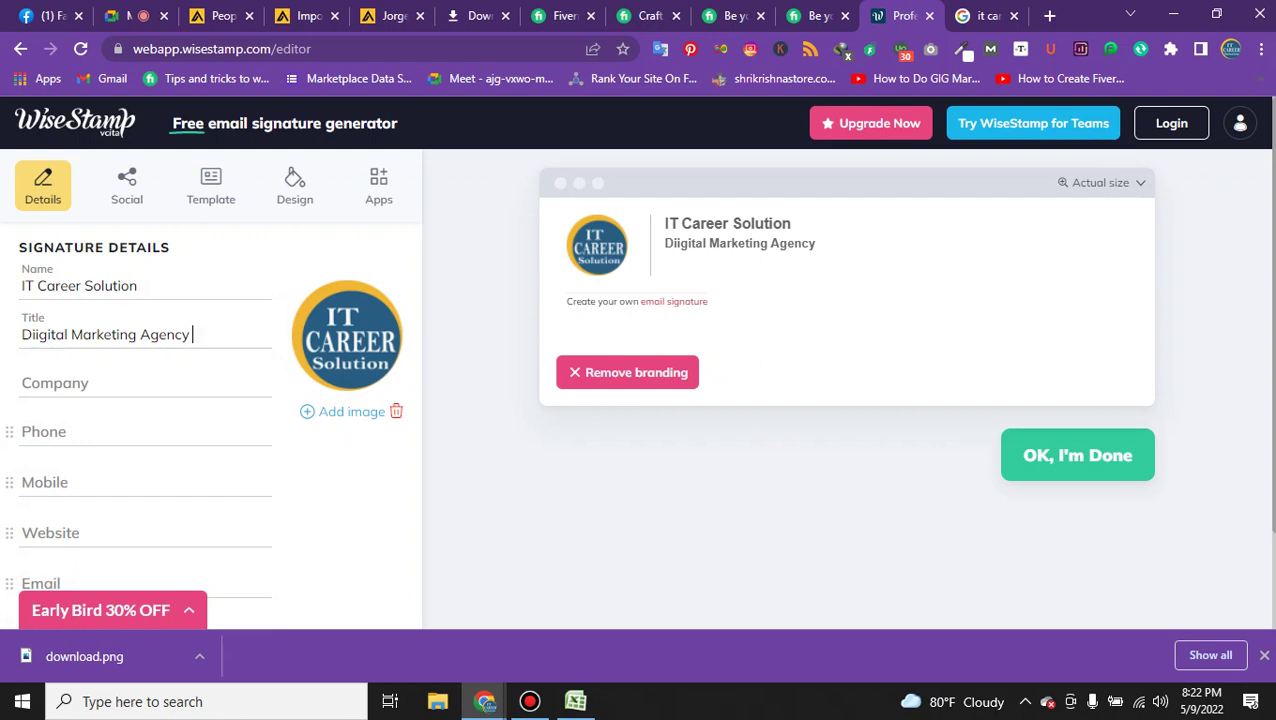
Fill the Company field with the copied name IT Career Solution.
click(100, 384)
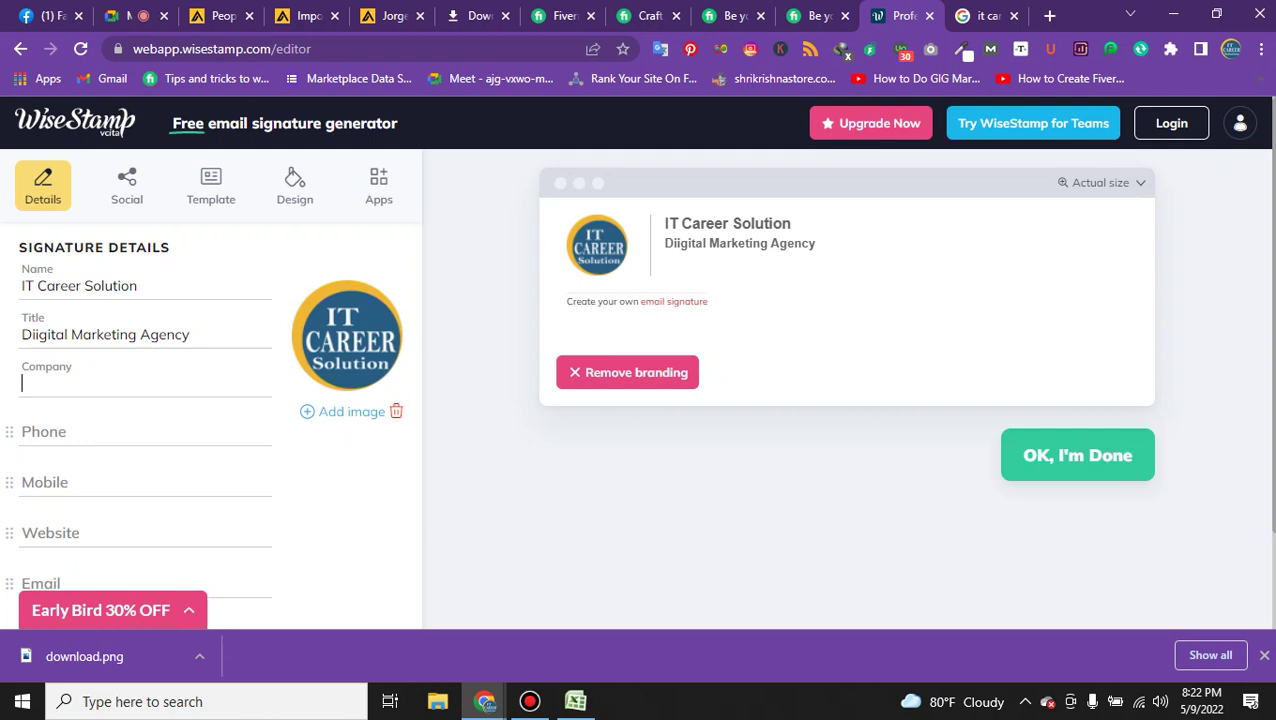
triple_click(79, 285)
key(ctrl+c)
click(100, 383)
key(ctrl+v)
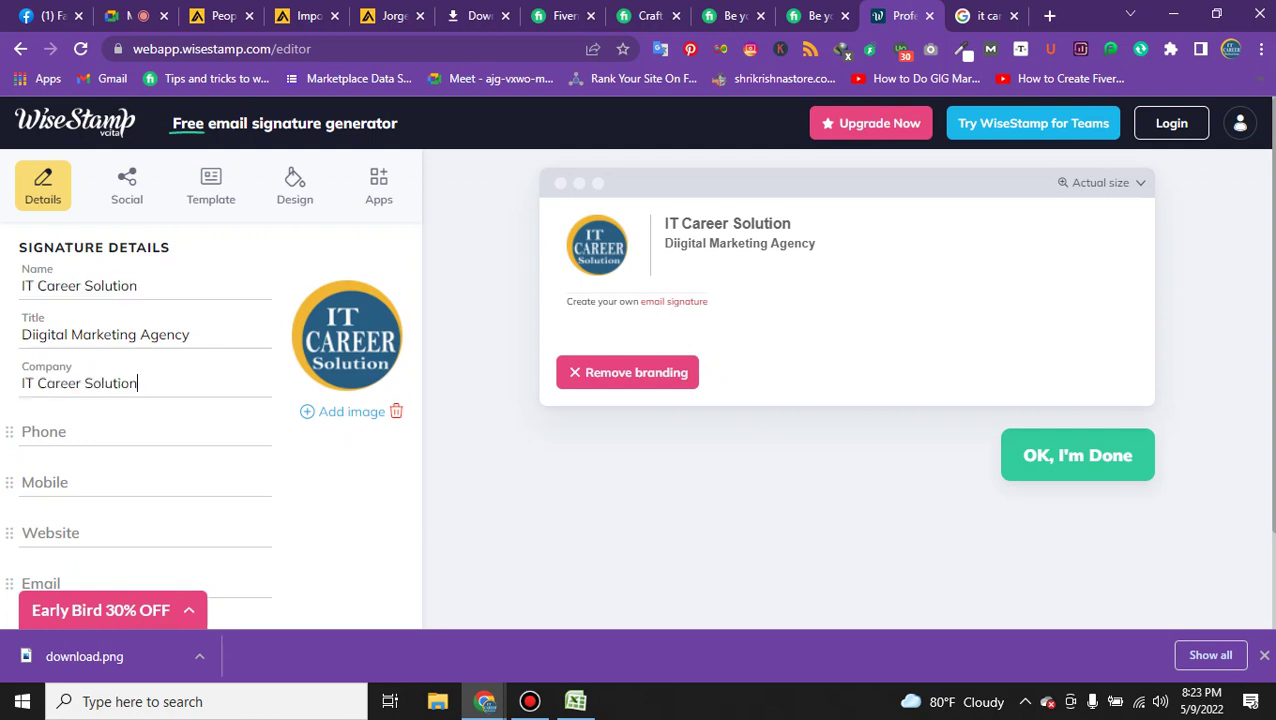
key(Tab)
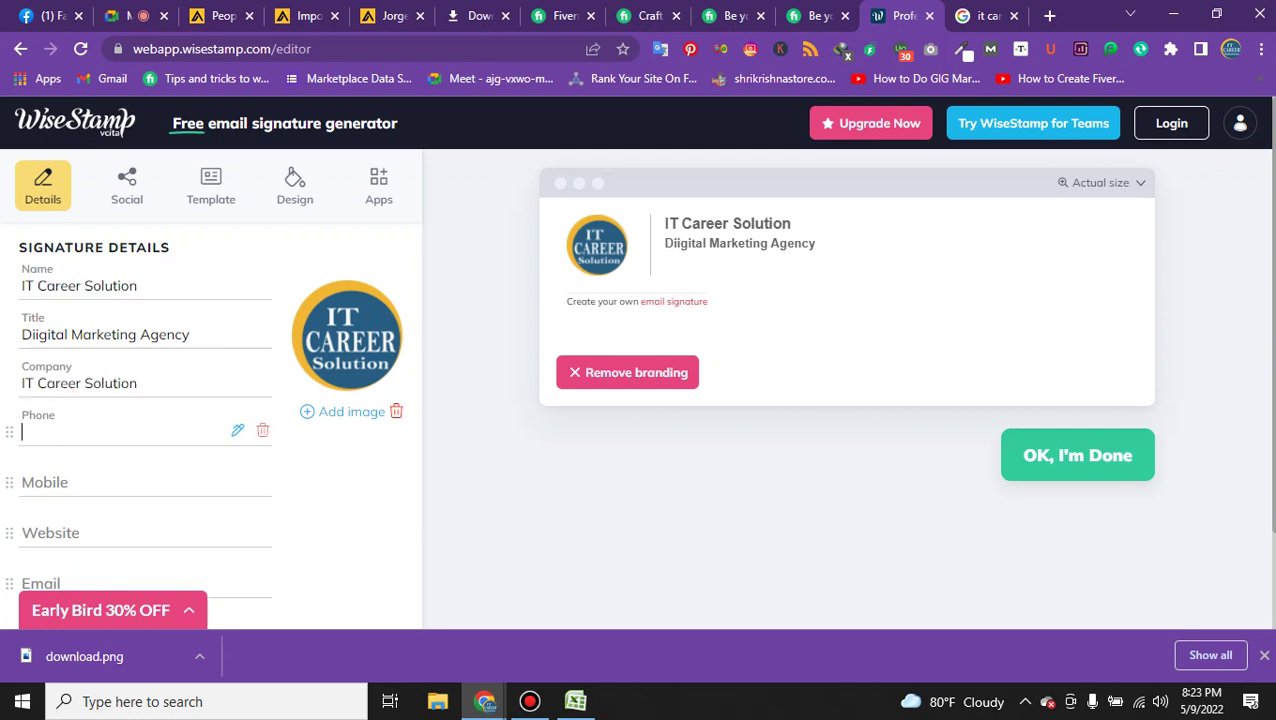
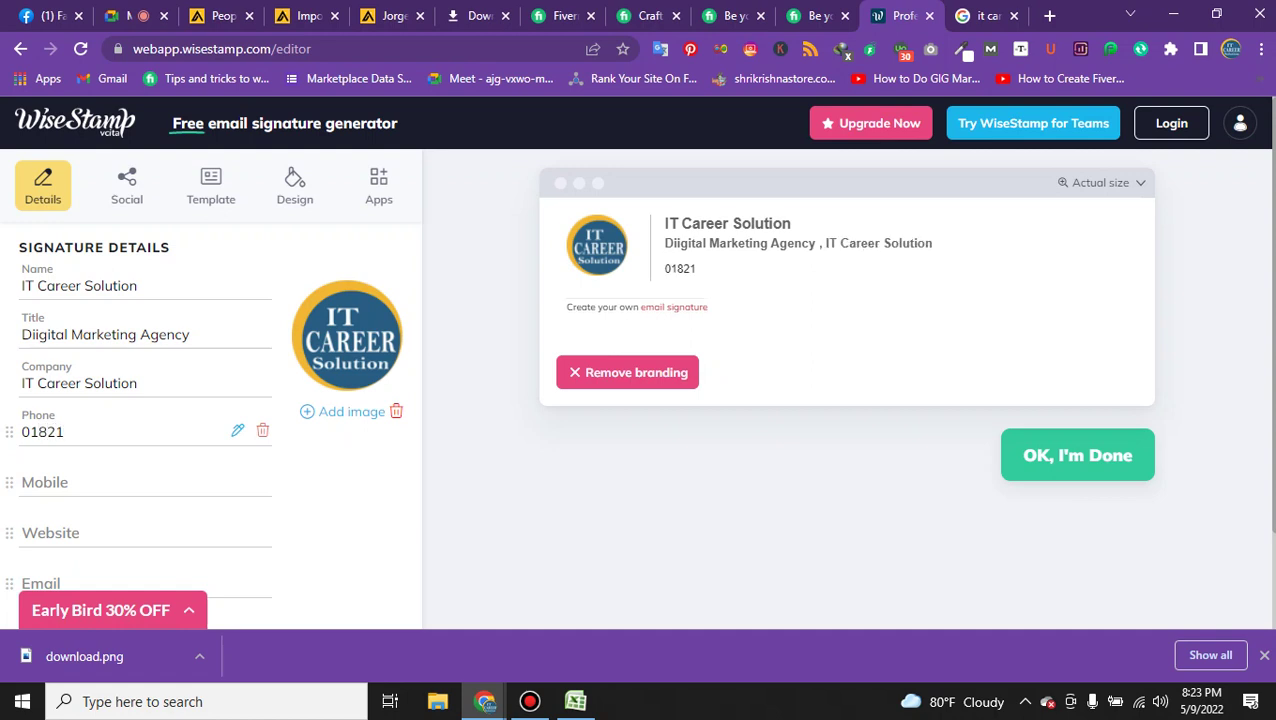
Replace the Phone field with the WhatsApp number copied from the Apollo email draft.
key(ctrl+3)
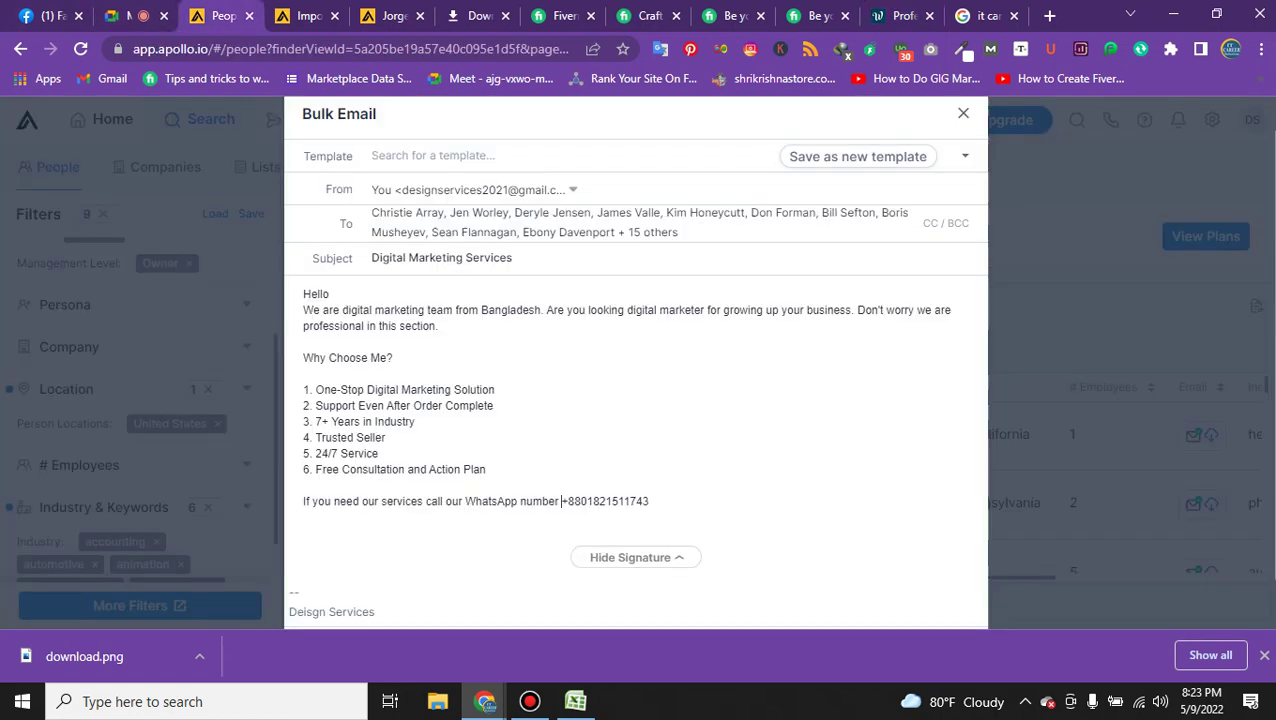
drag(561, 501, 648, 501)
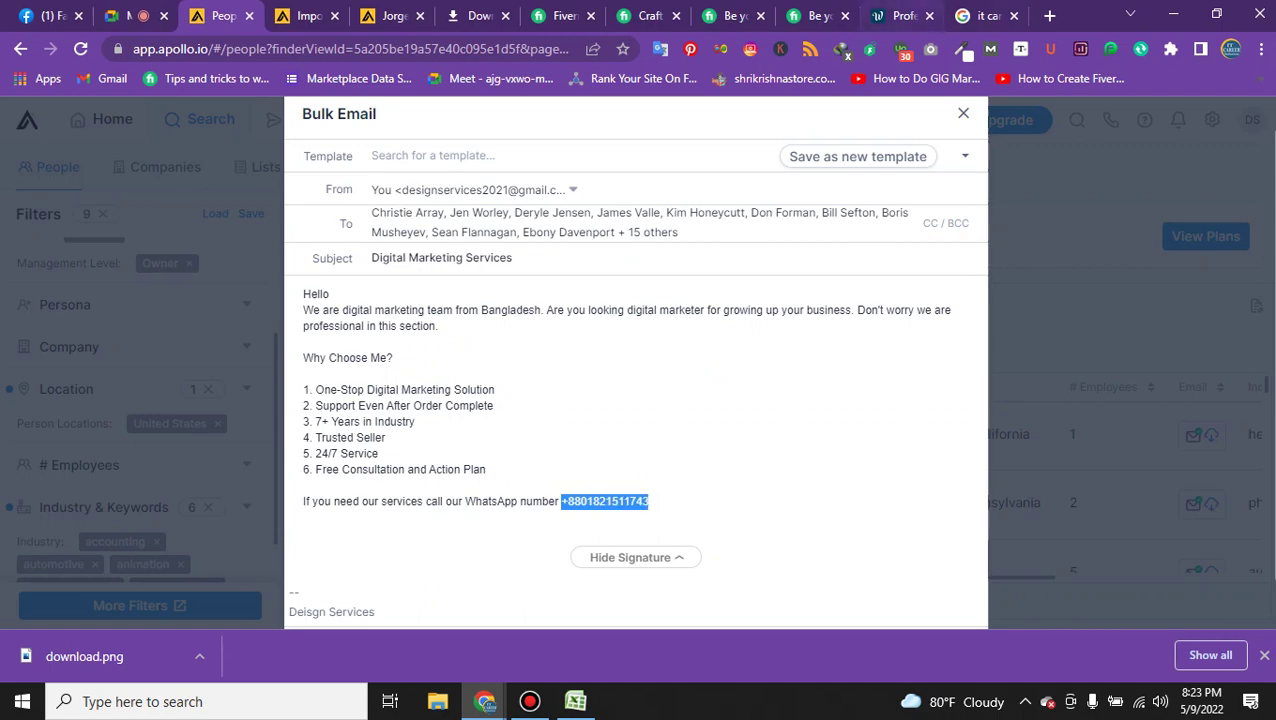
key(ctrl+9)
key(ctrl+shift+Tab)
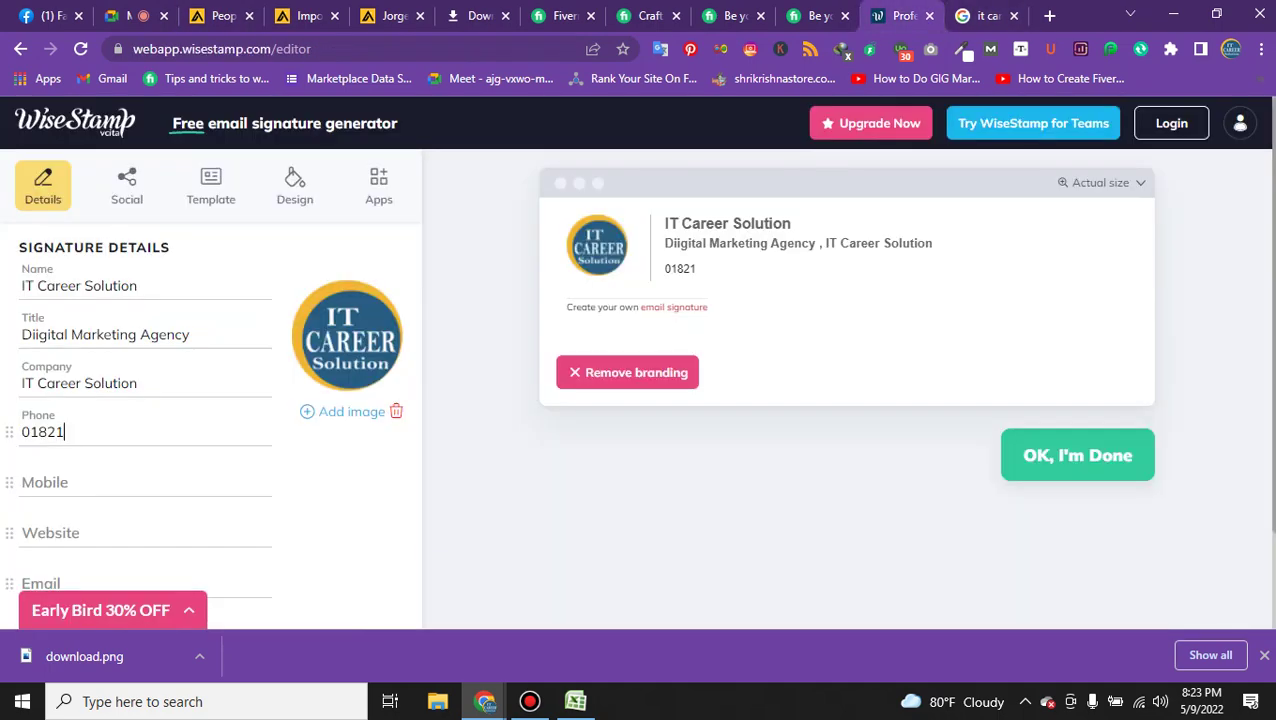
click(64, 431)
key(ctrl+a)
key(ctrl+v)
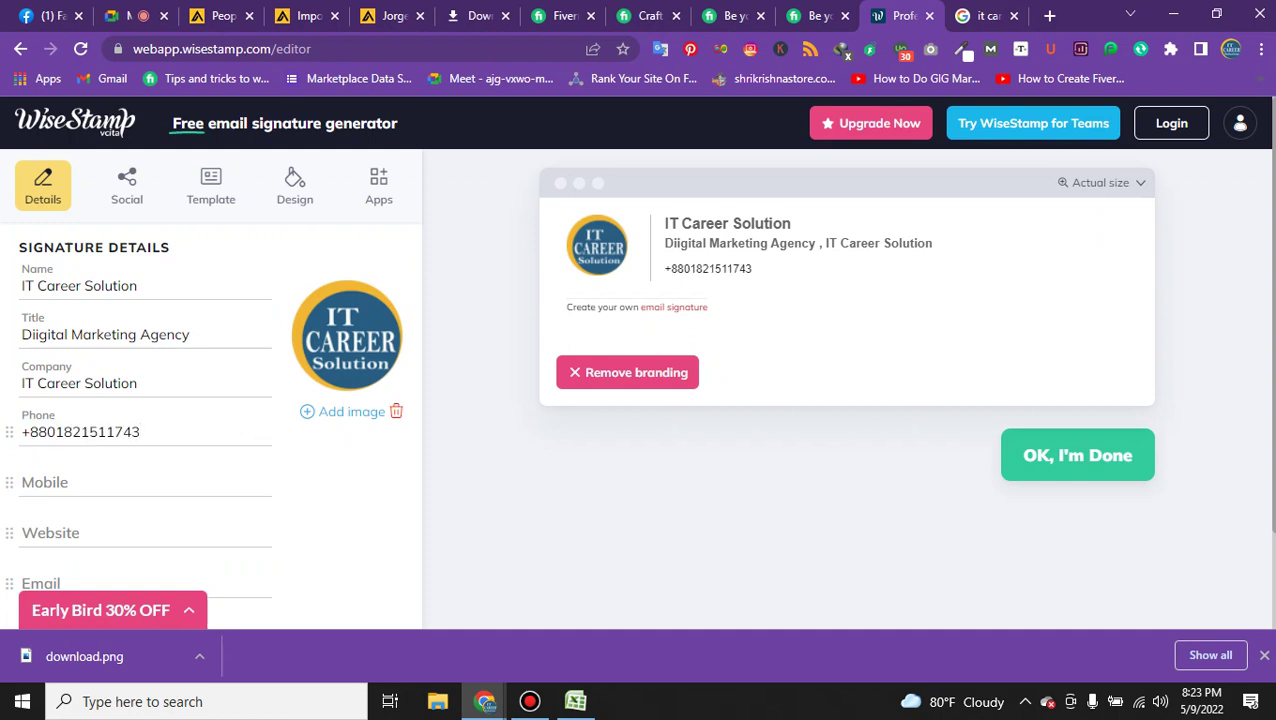
Clear the Company field and move on to the Website field.
key(ctrl+a)
key(BackSpace)
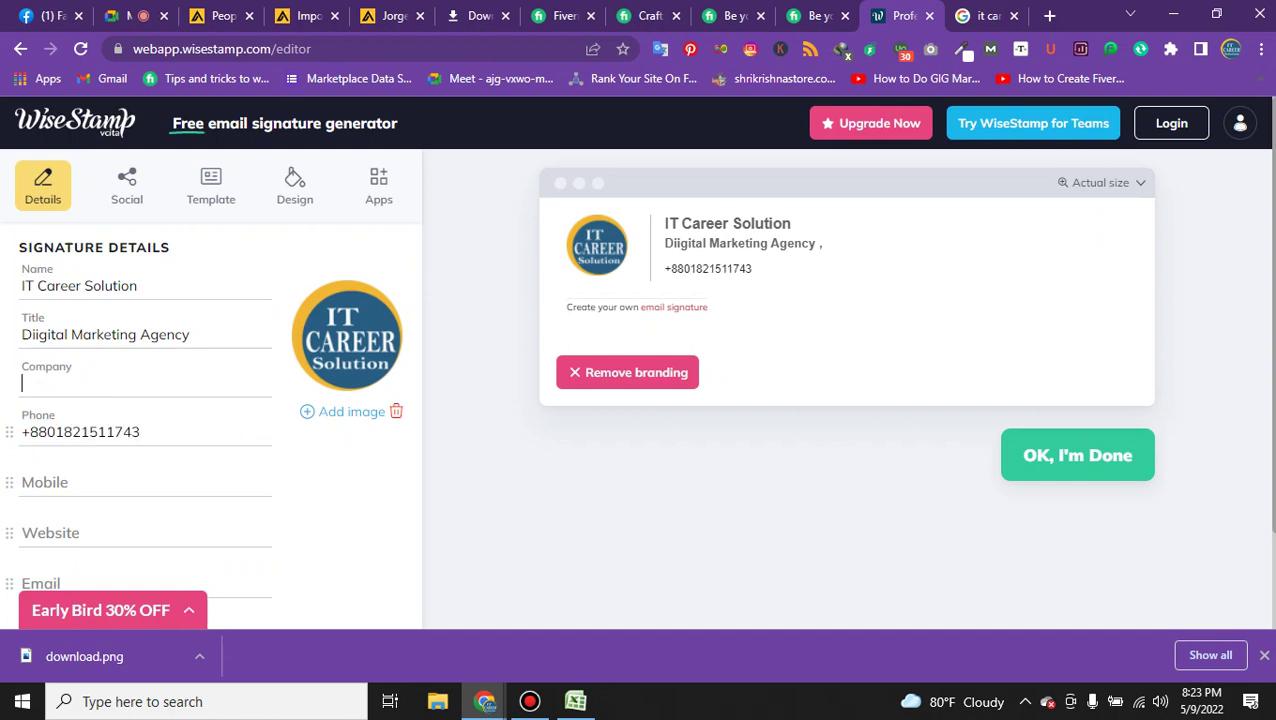
click(60, 482)
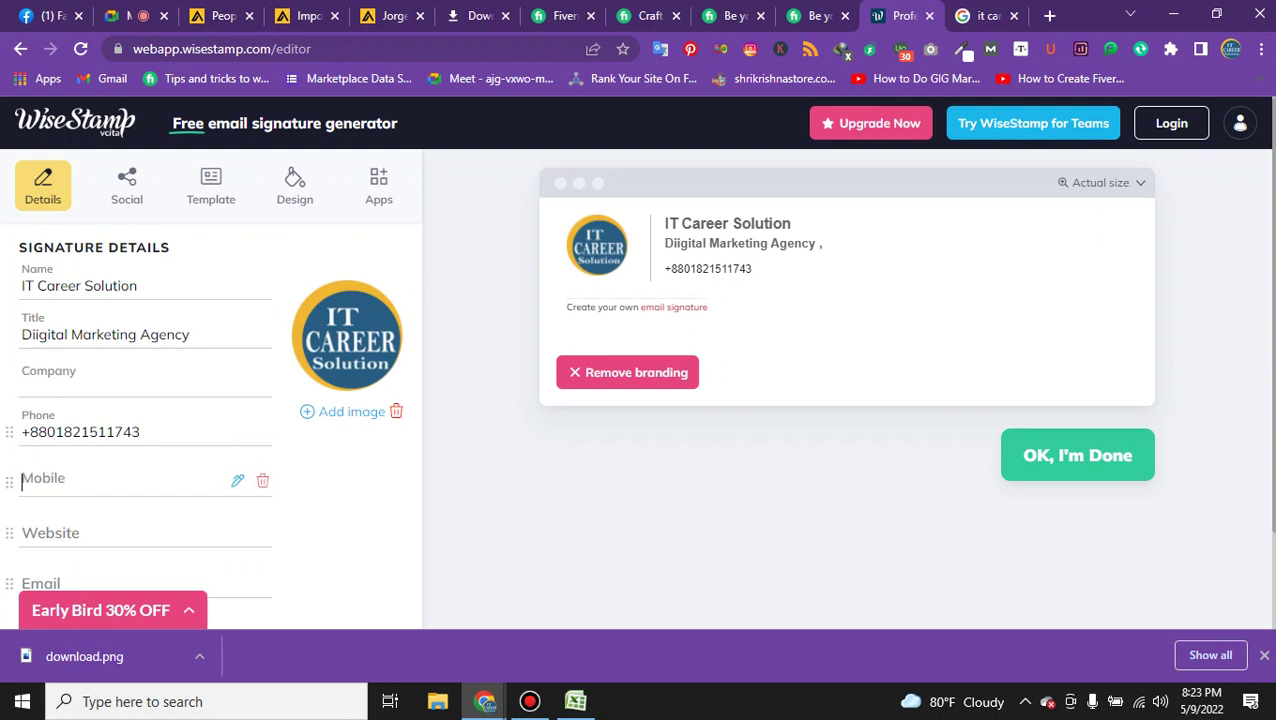
scroll(205, 428, down, 1)
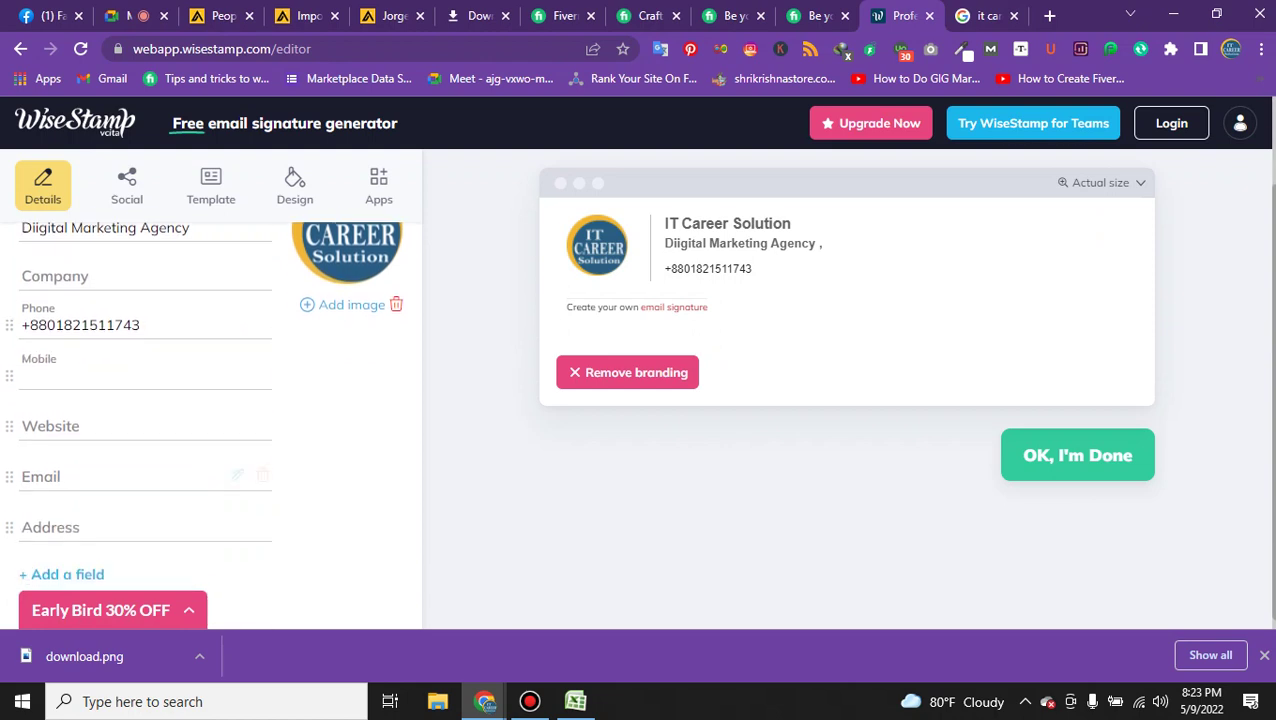
key(Tab)
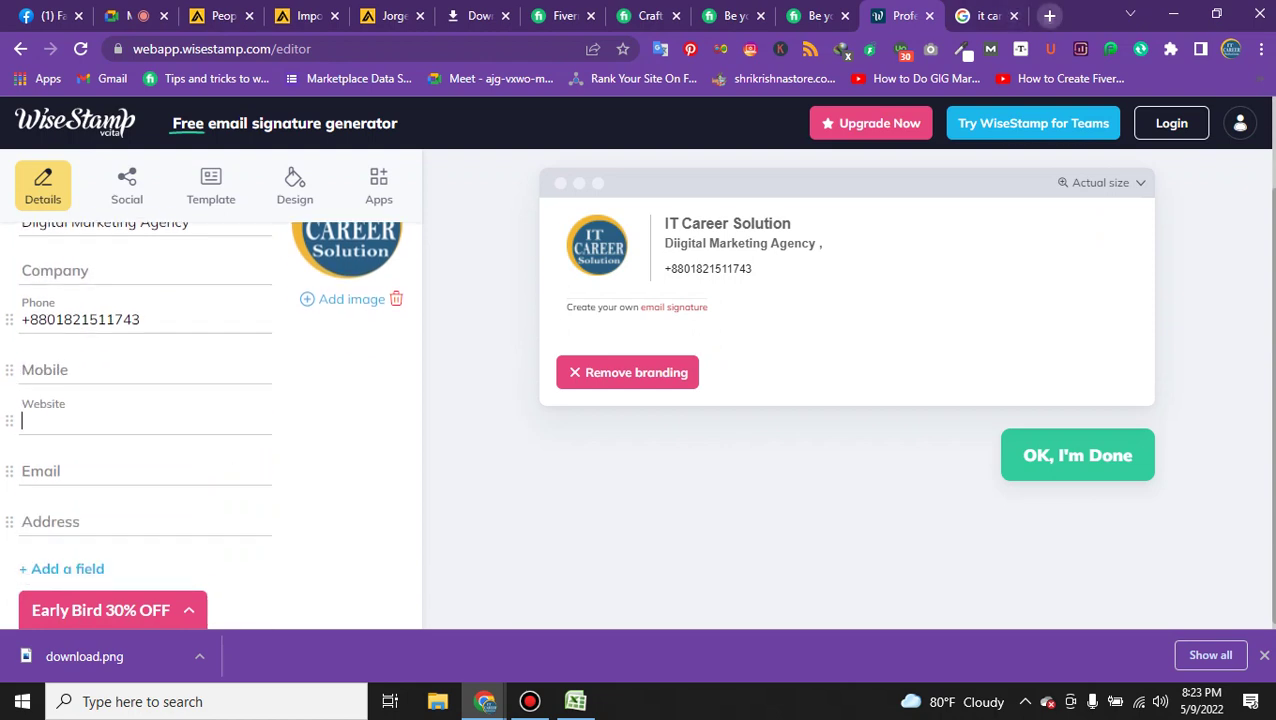
click(1049, 15)
text(i)
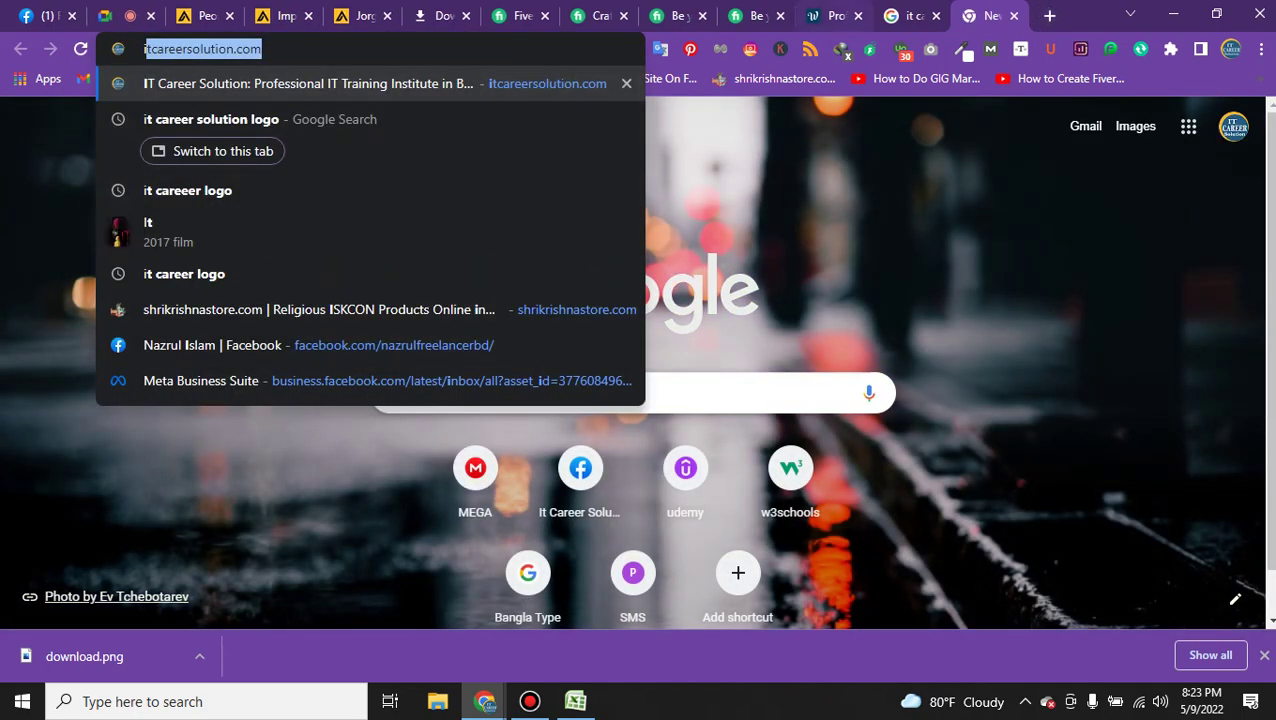
key(Return)
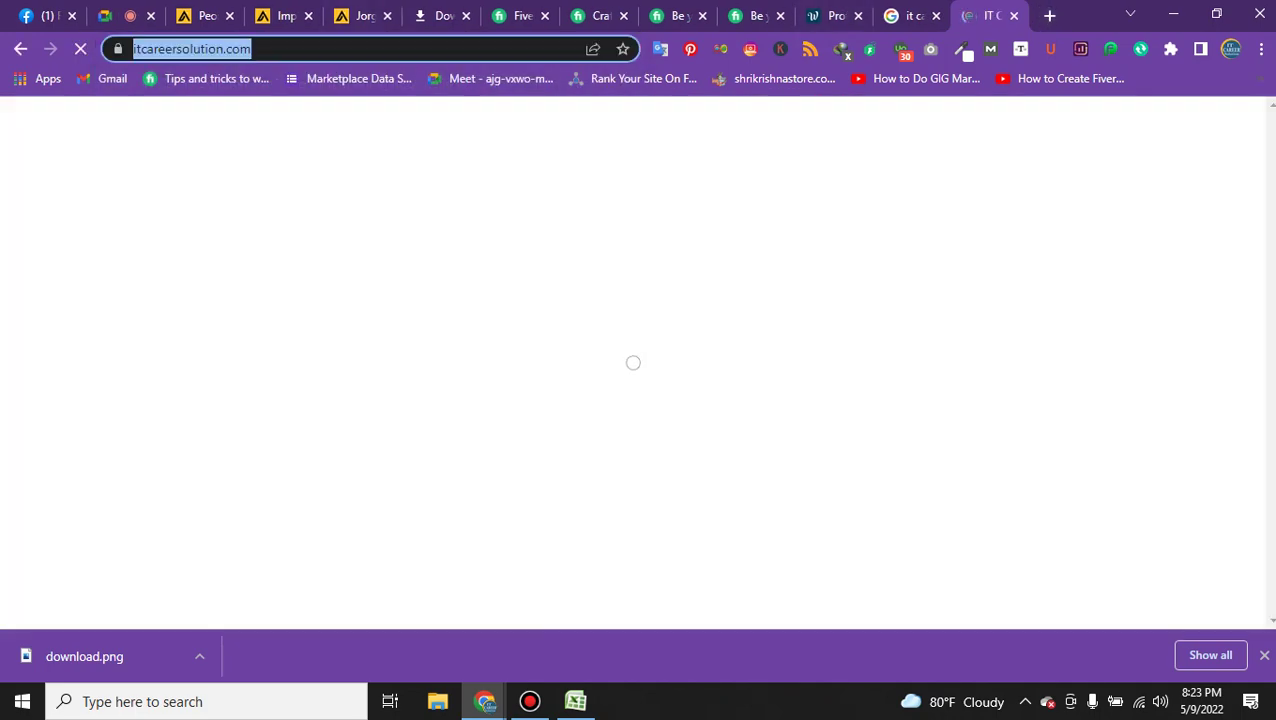
key(ctrl+4)
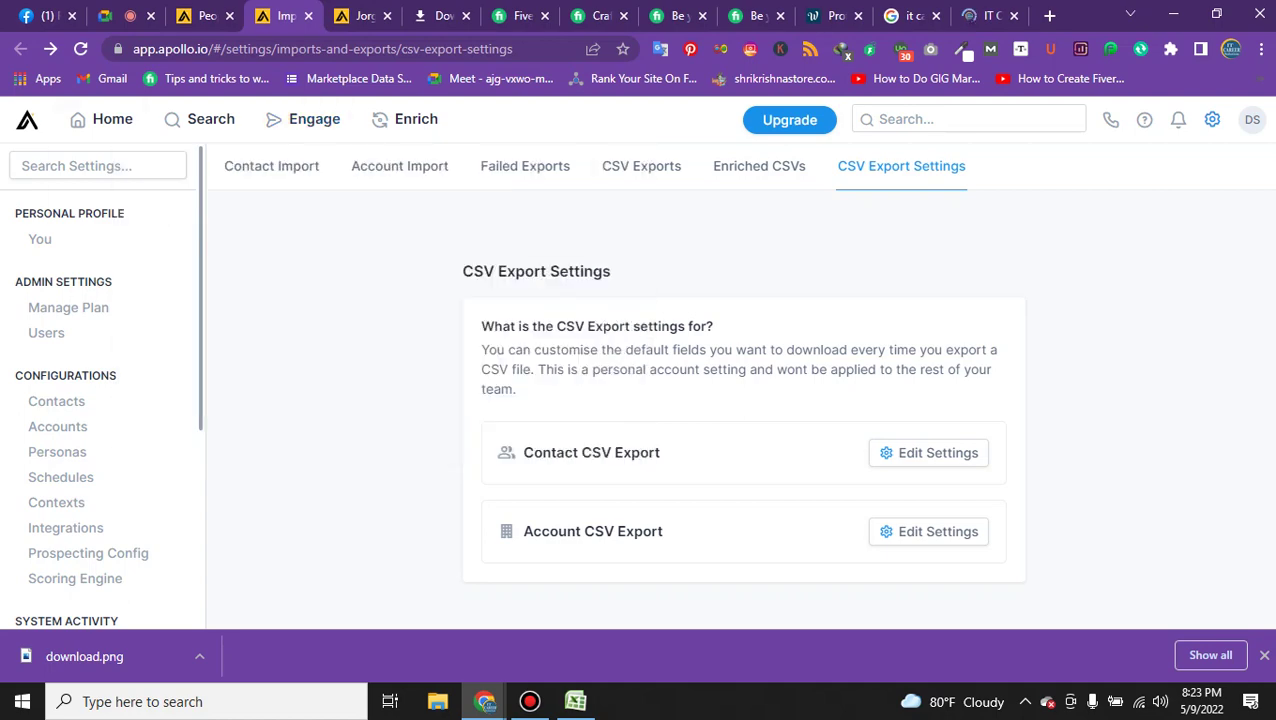
key(ctrl+3)
key(ctrl+5)
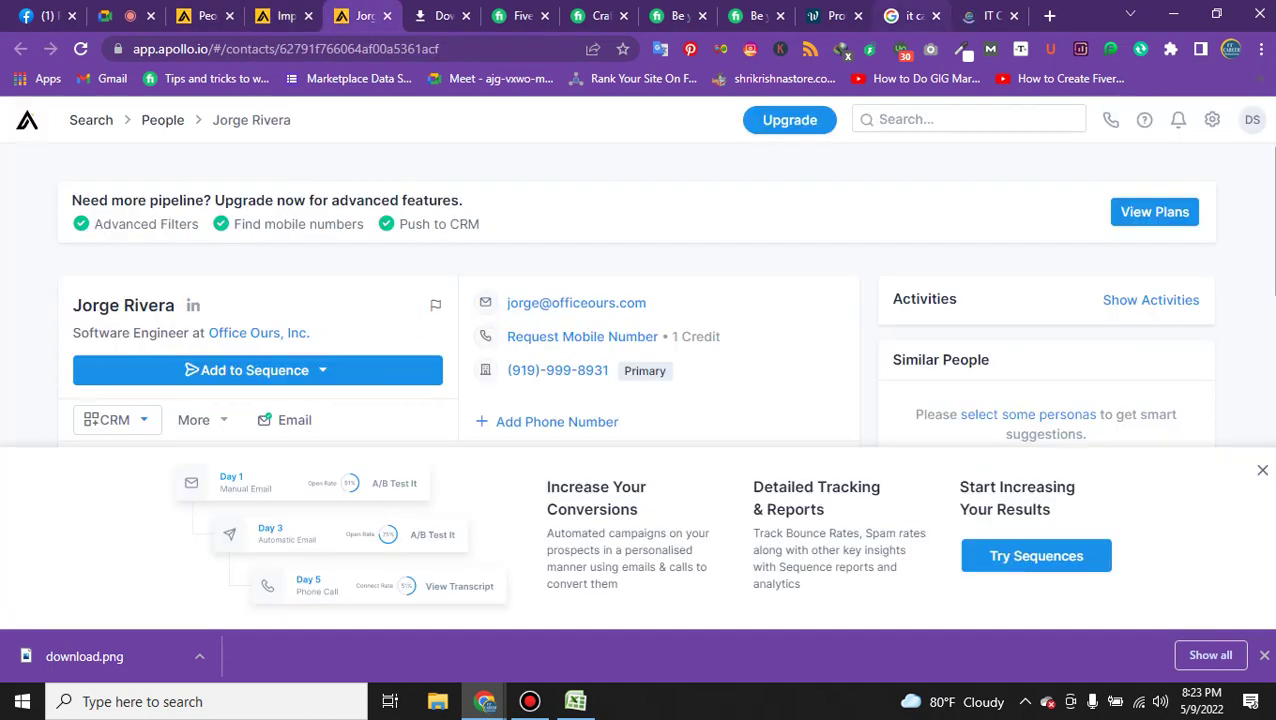
key(ctrl+Tab)
key(ctrl+Tab)
key(ctrl+Tab)
key(ctrl+Tab)
key(ctrl+Tab)
key(ctrl+Tab)
key(ctrl+v)
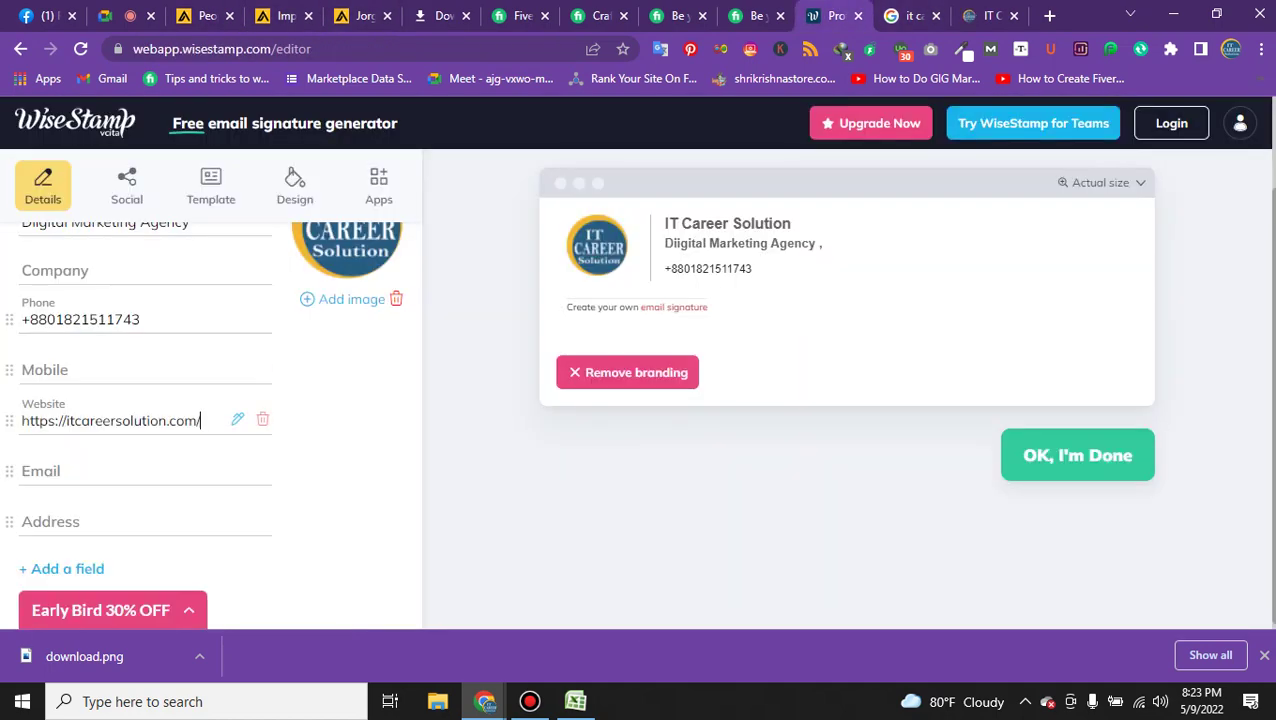
key(Tab)
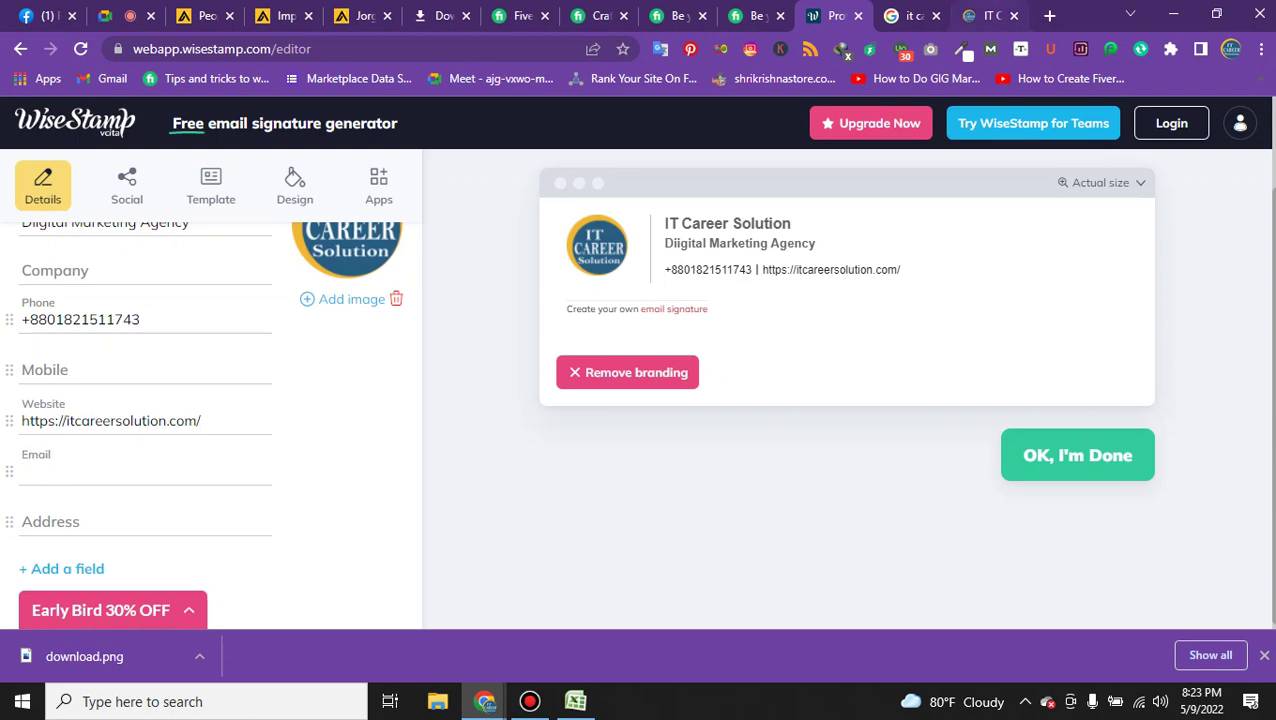
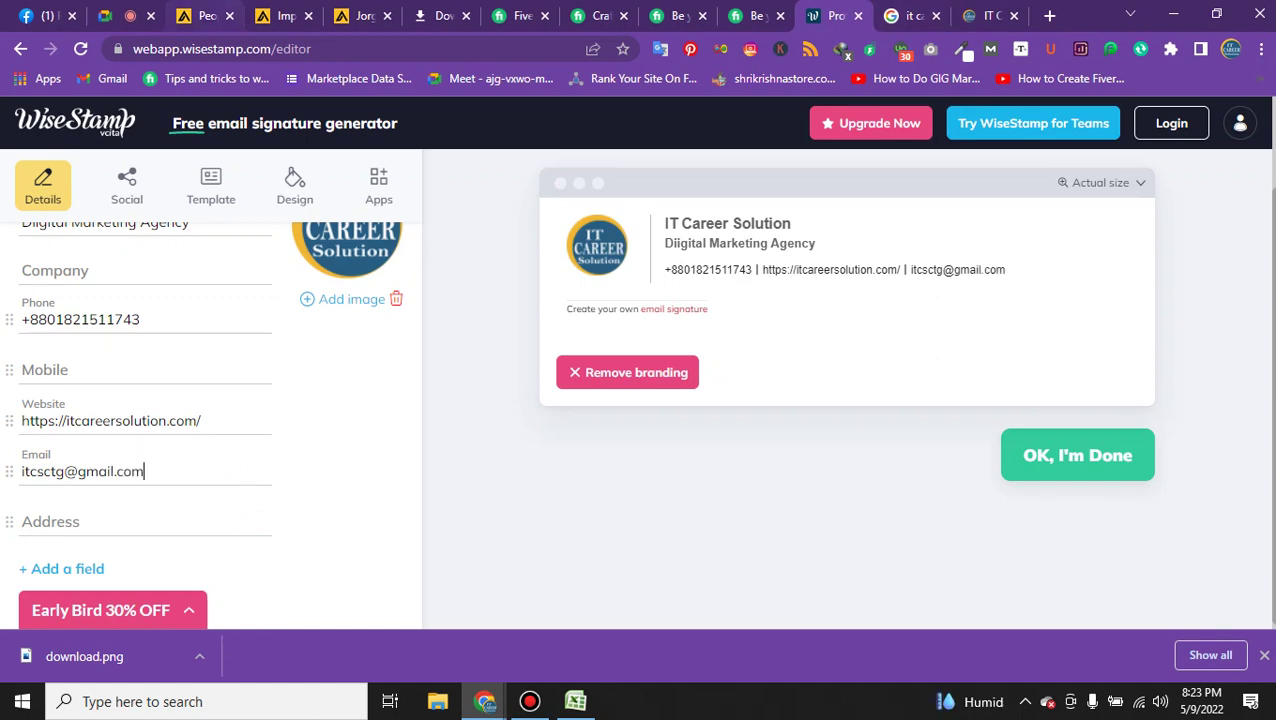
Copy the office address from the company website's Contact section into the Address field.
key(ctrl+9)
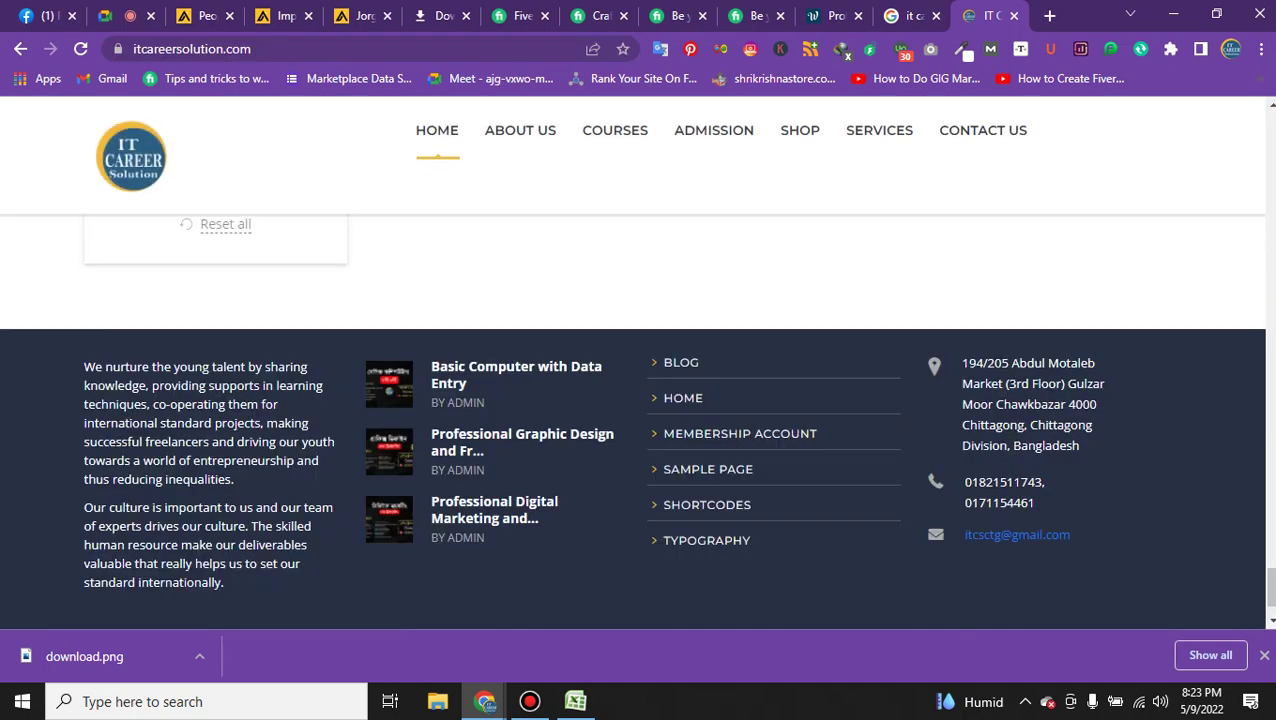
drag(84, 367, 222, 507)
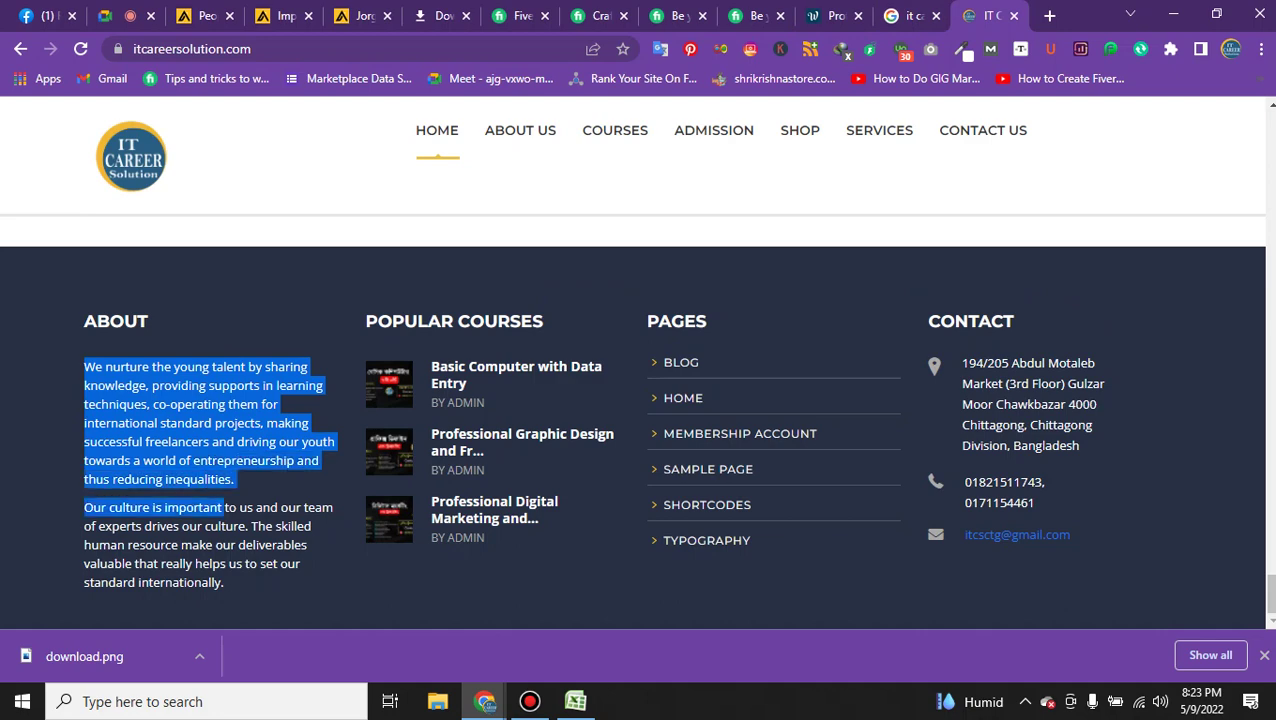
drag(1081, 446, 958, 352)
key(ctrl+c)
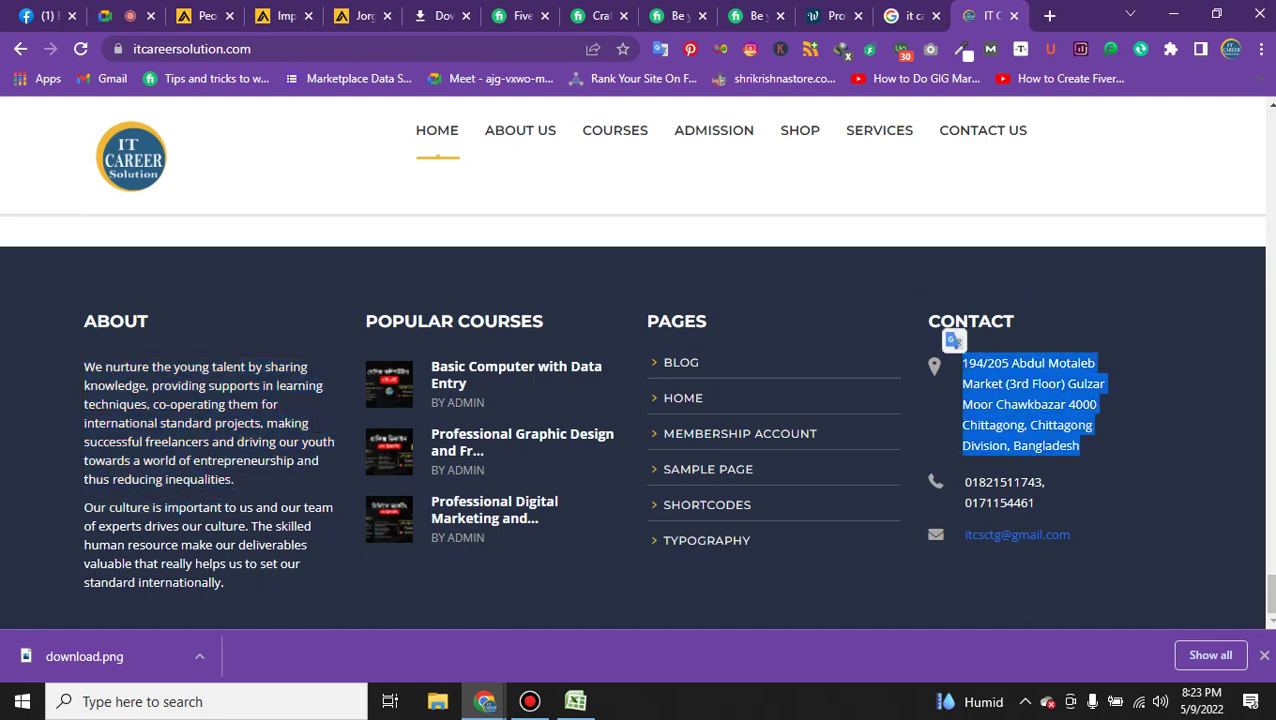
key(ctrl+shift+Tab)
key(ctrl+shift+Tab)
key(ctrl+shift+Tab)
key(ctrl+shift+Tab)
key(ctrl+shift+Tab)
key(ctrl+shift+Tab)
key(ctrl+shift+Tab)
key(ctrl+shift+Tab)
key(ctrl+shift+Tab)
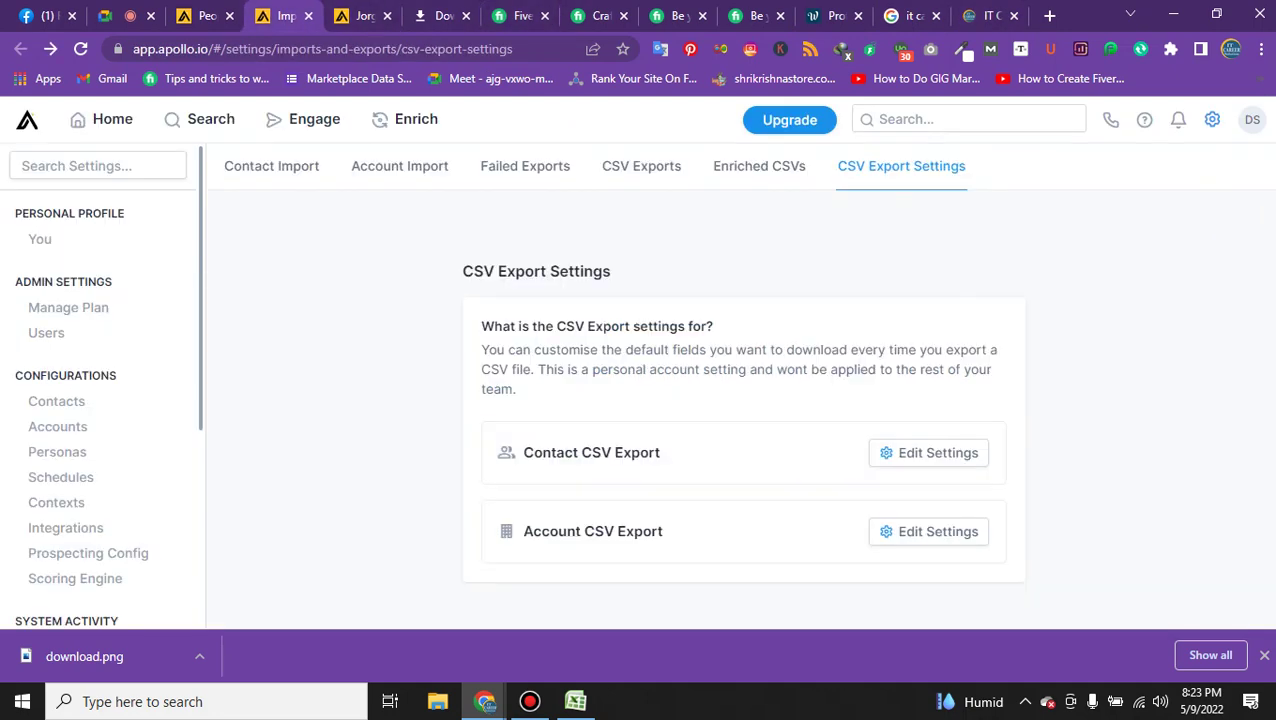
key(ctrl+shift+Tab)
key(ctrl+shift+Tab)
key(ctrl+shift+Tab)
key(ctrl+shift+Tab)
key(ctrl+shift+Tab)
key(ctrl+shift+Tab)
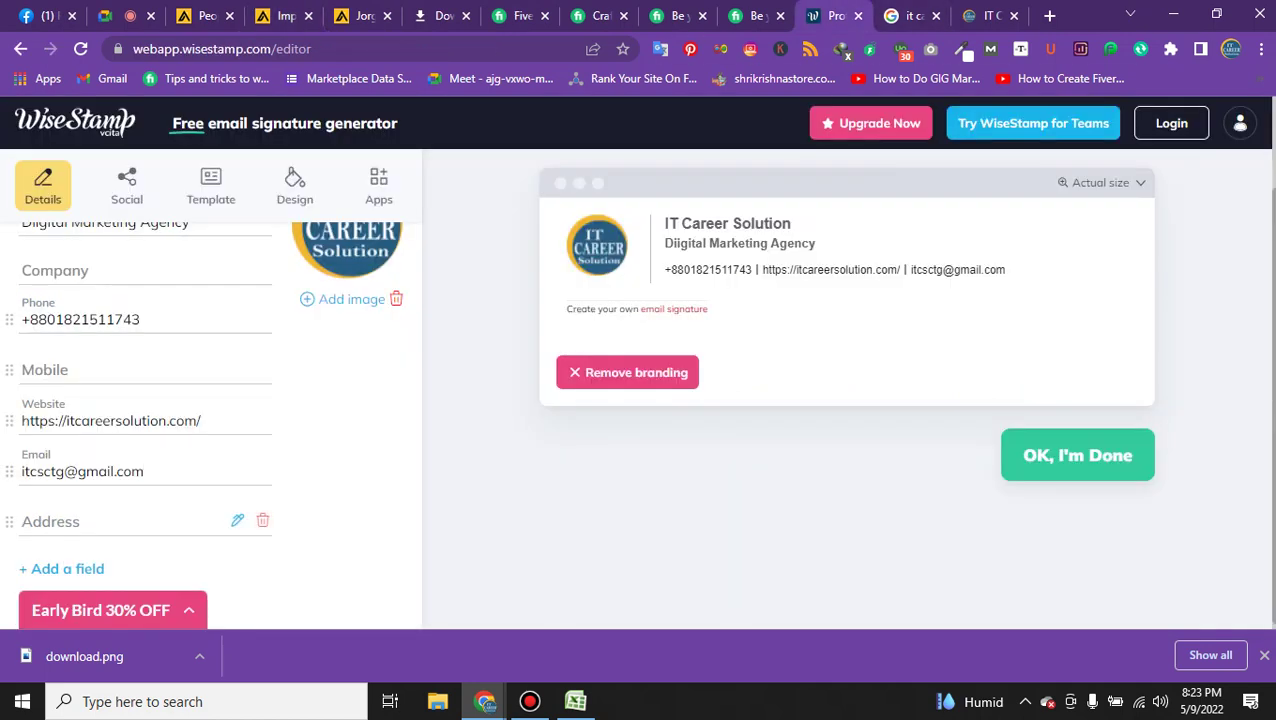
click(120, 521)
key(ctrl+v)
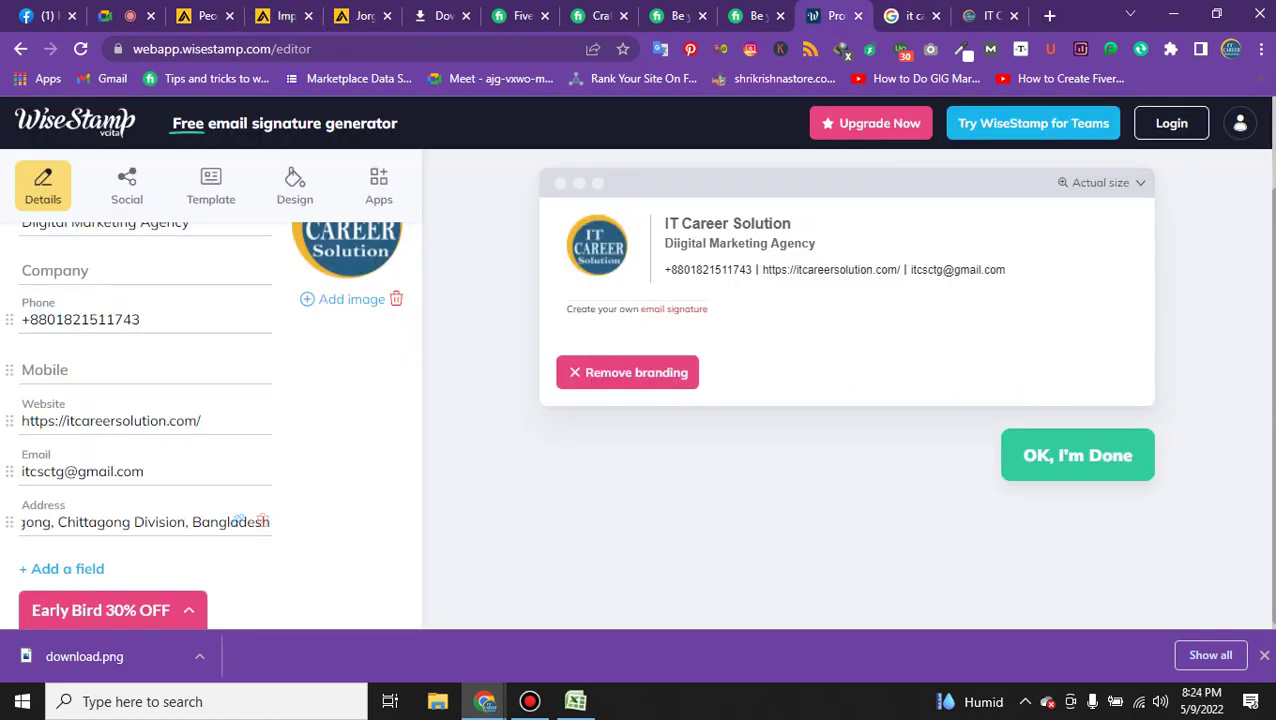
drag(336, 299, 344, 299)
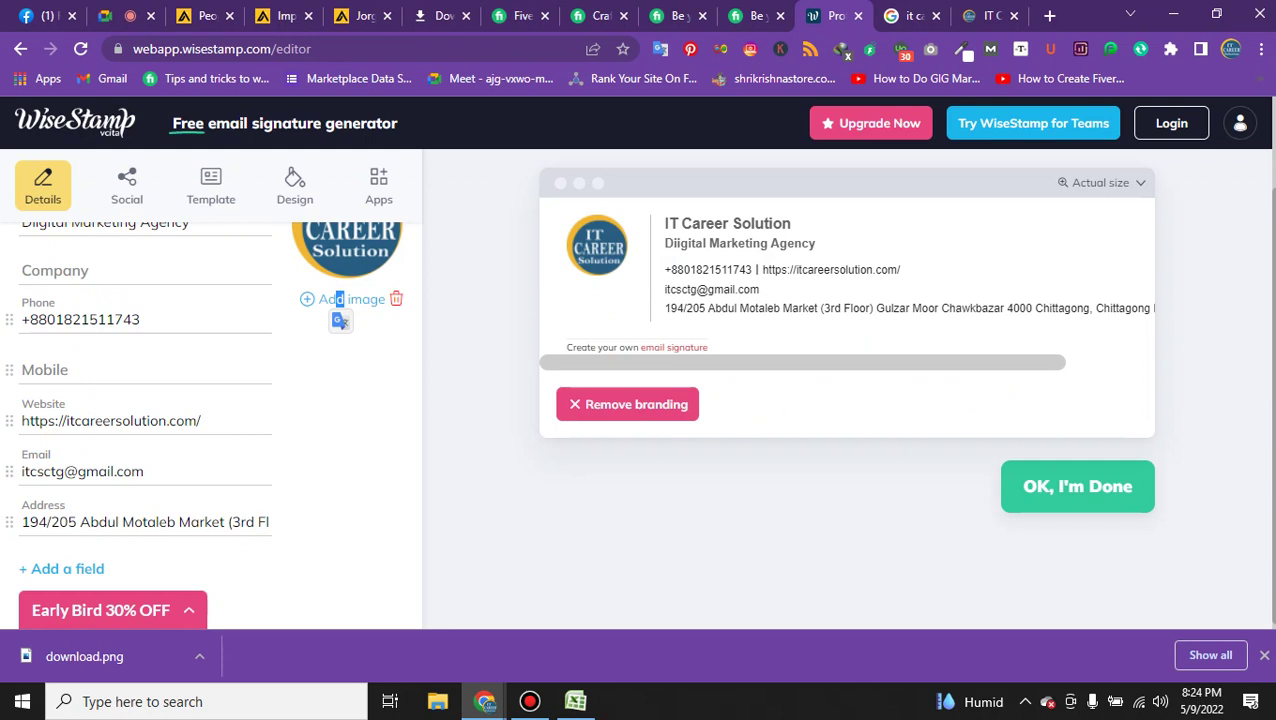
scroll(210, 400, down, 1)
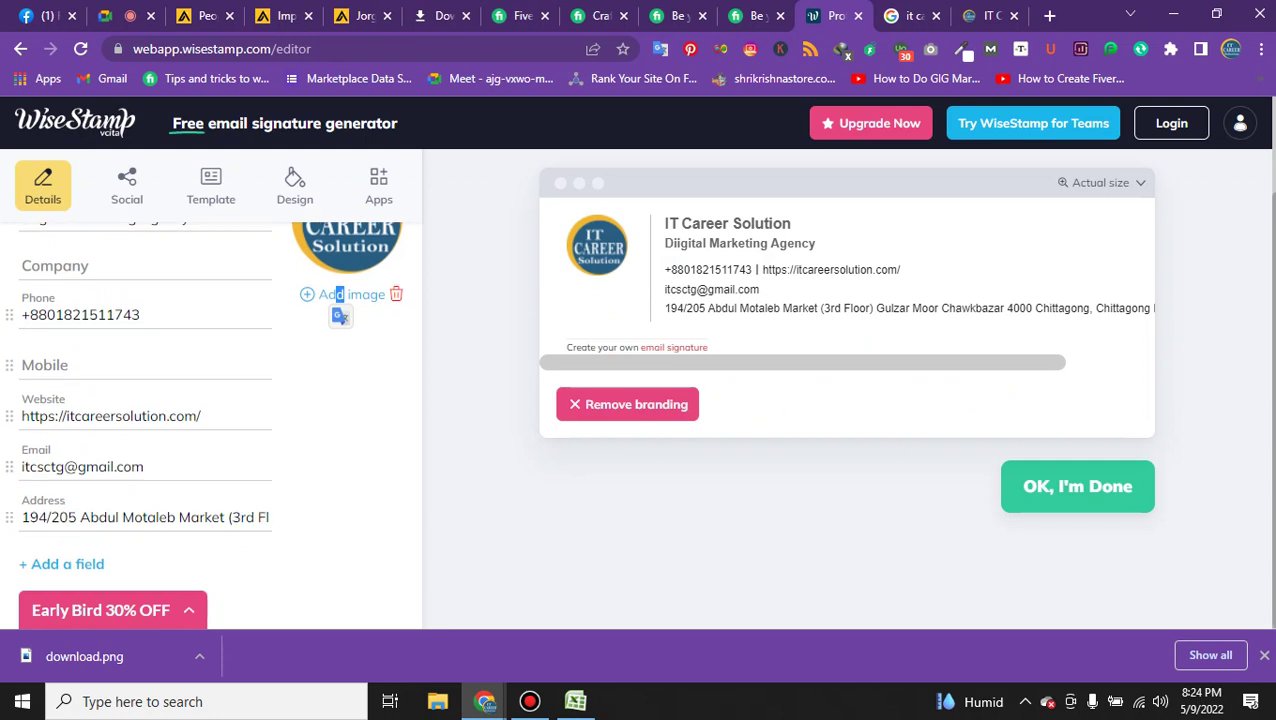
scroll(150, 470, up, 2)
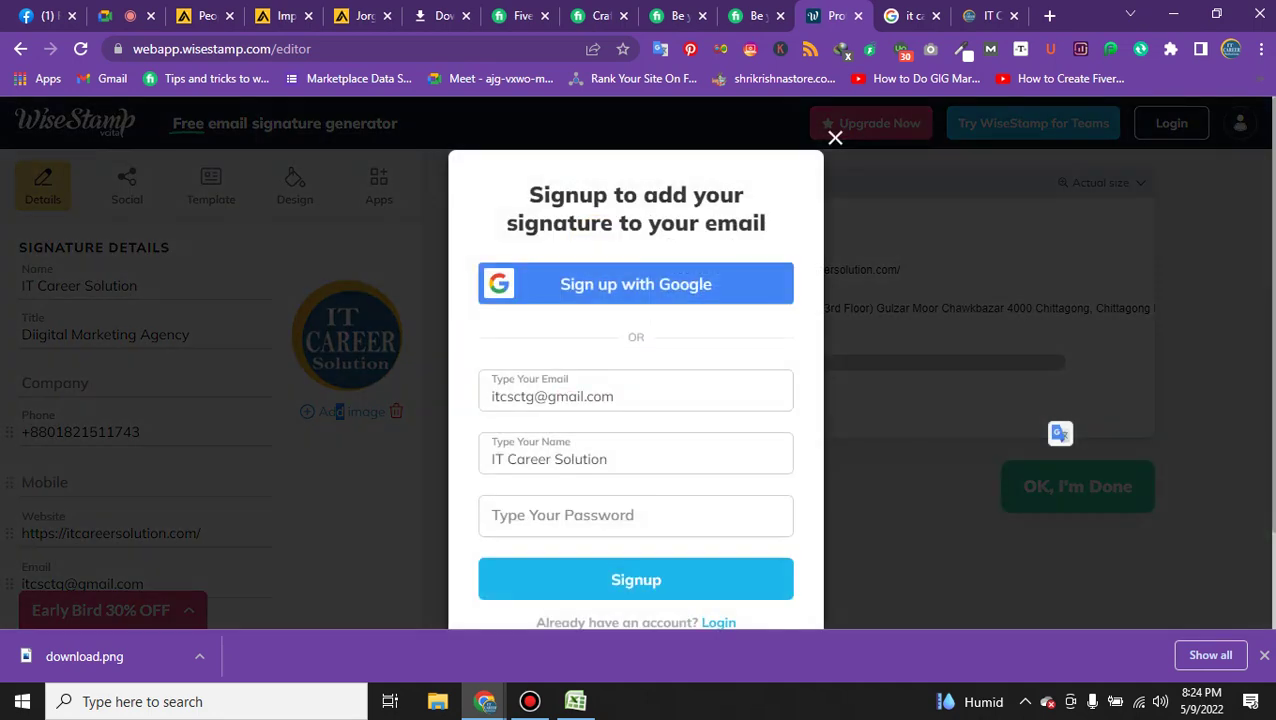
Dismiss the signup prompt, select the signature preview through the address line, and return to Apollo.
scroll(338, 411, down, 1)
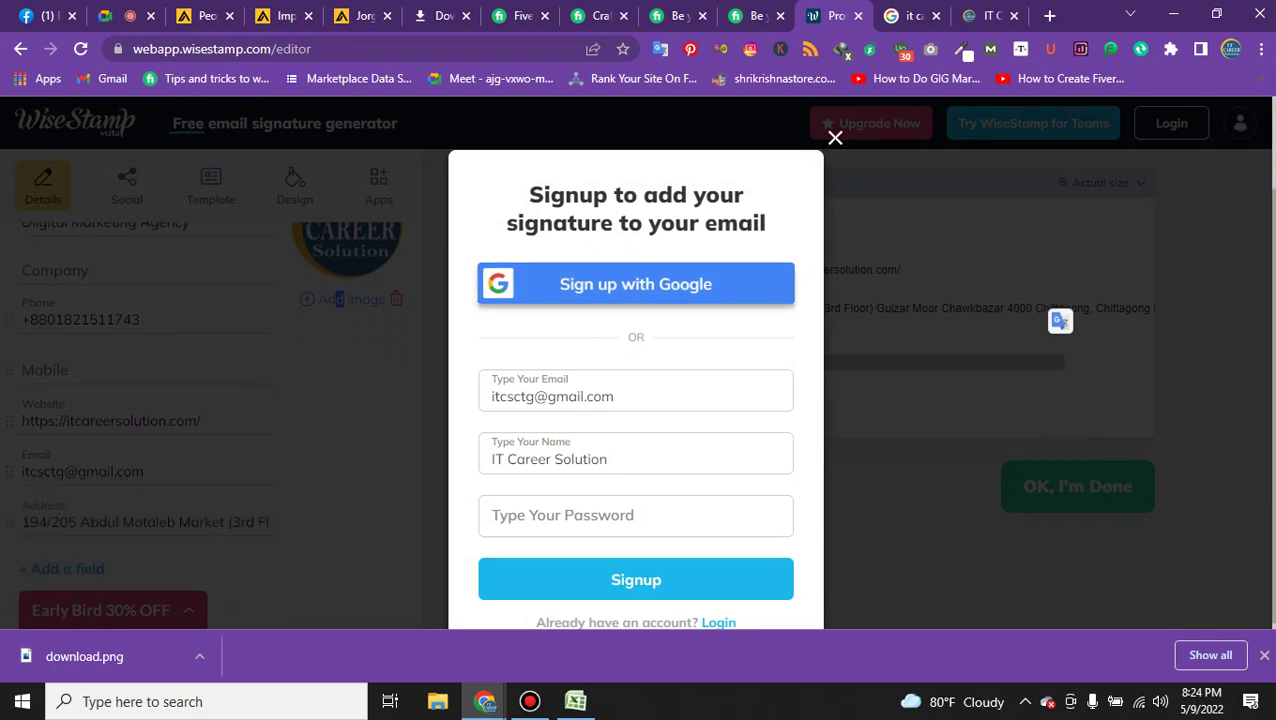
click(835, 137)
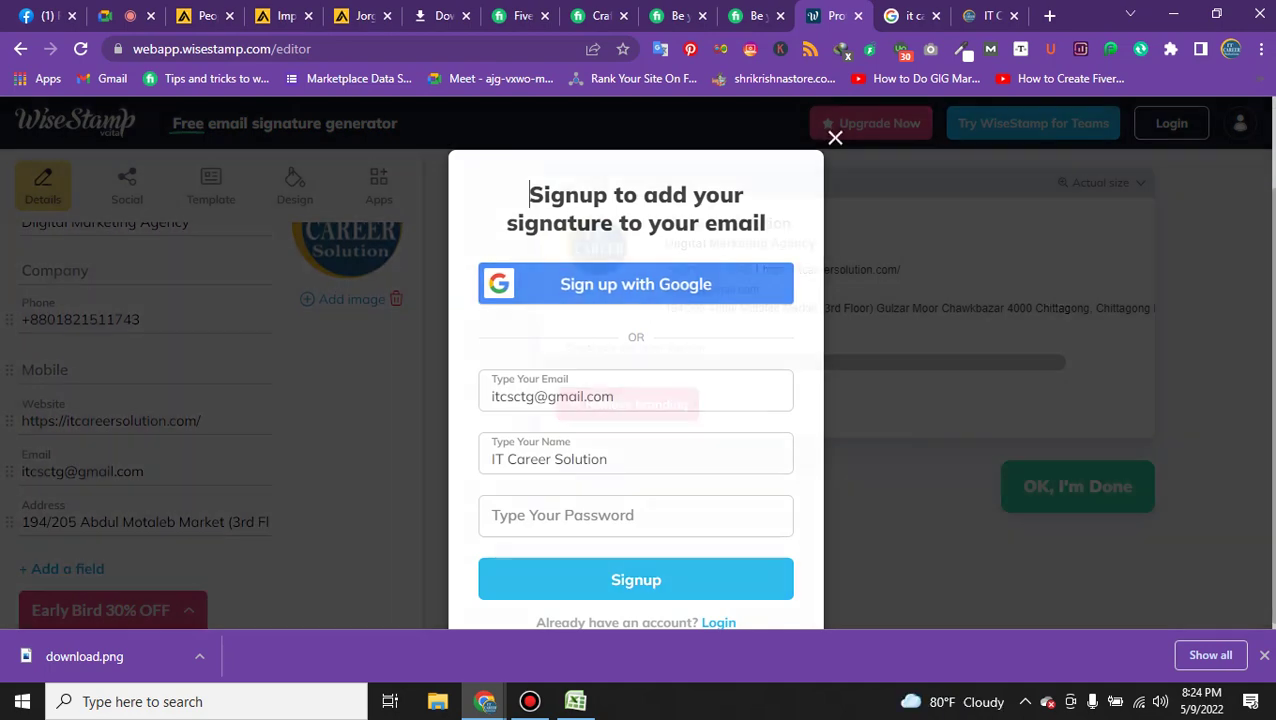
click(761, 269)
key(ctrl+a)
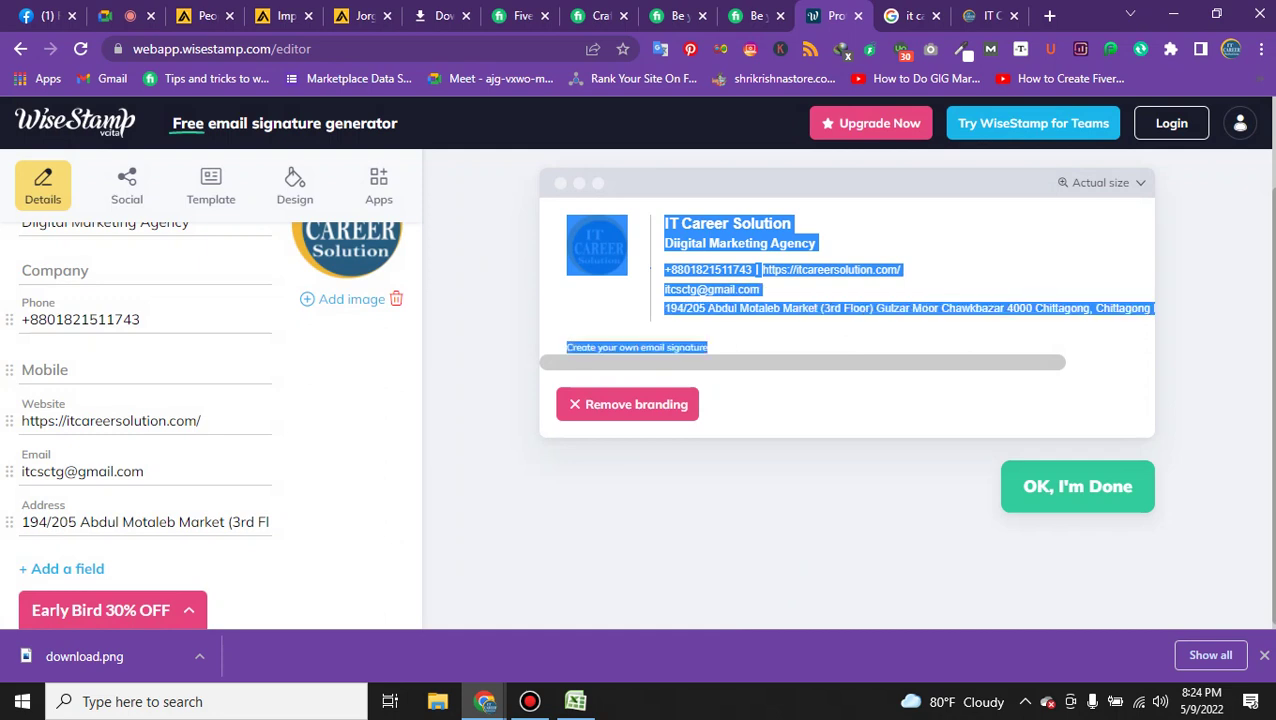
scroll(1130, 308, right, 3)
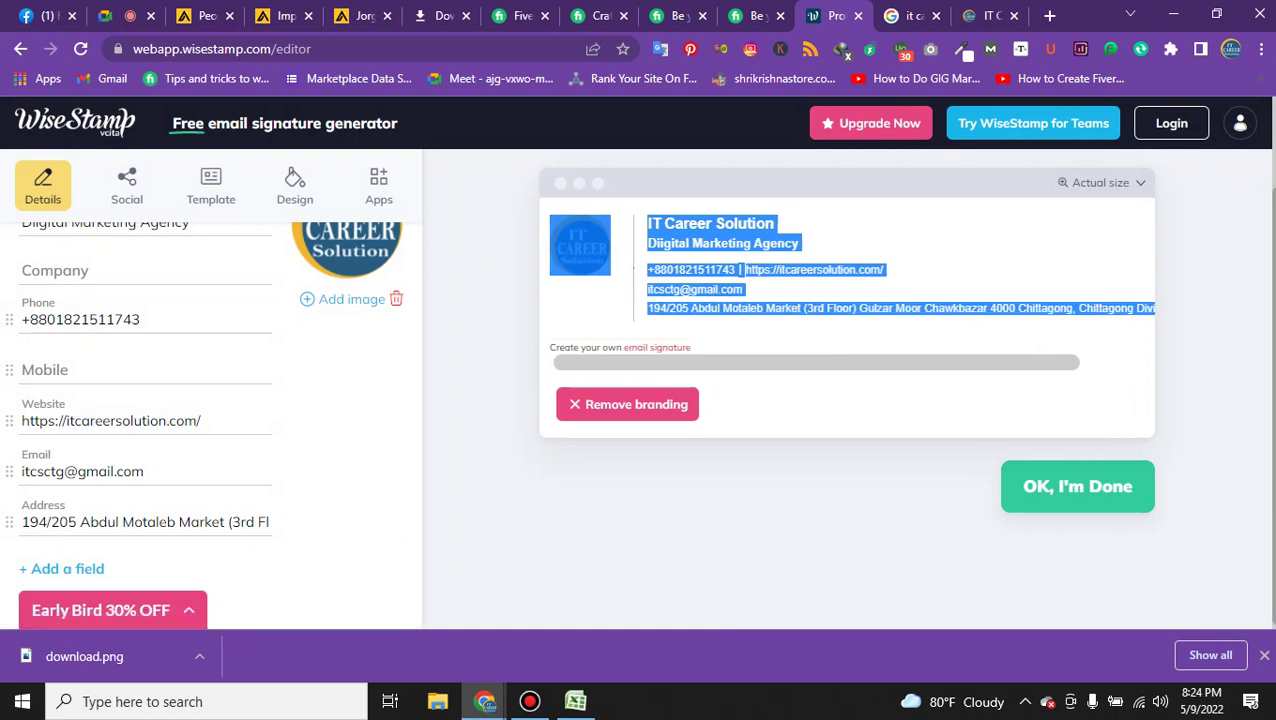
scroll(845, 290, right, 1)
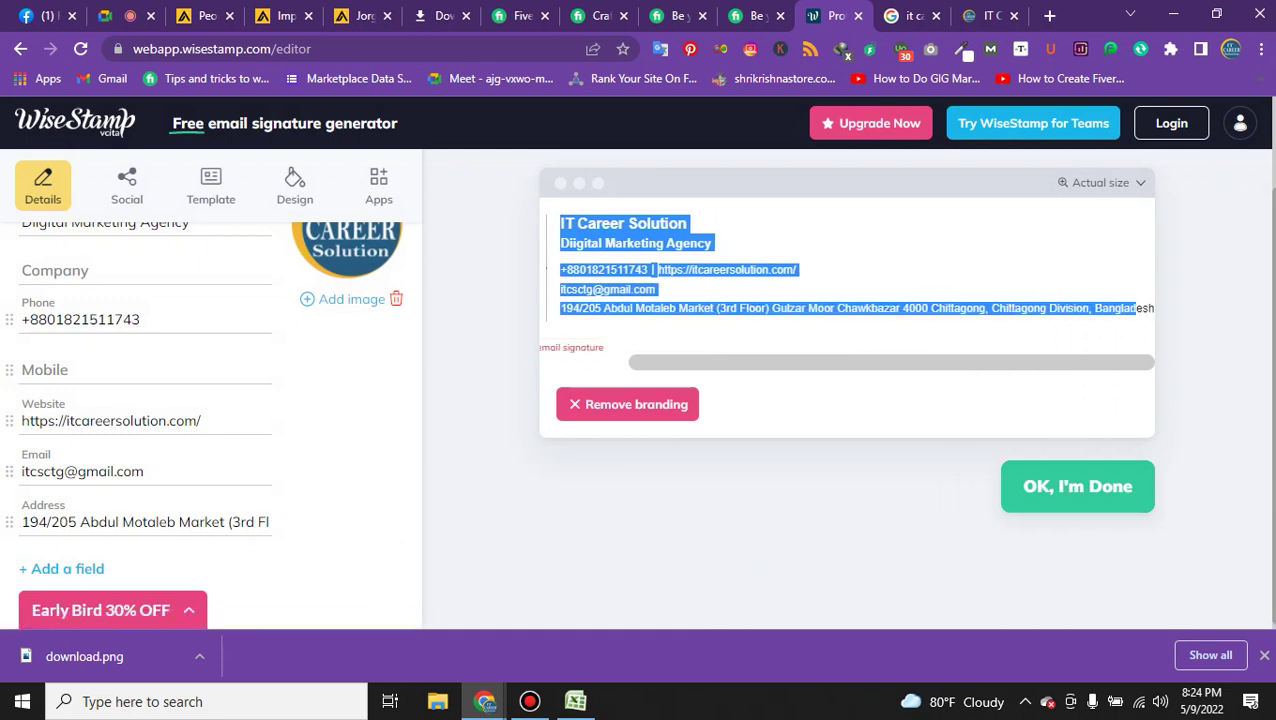
shift+click(657, 289)
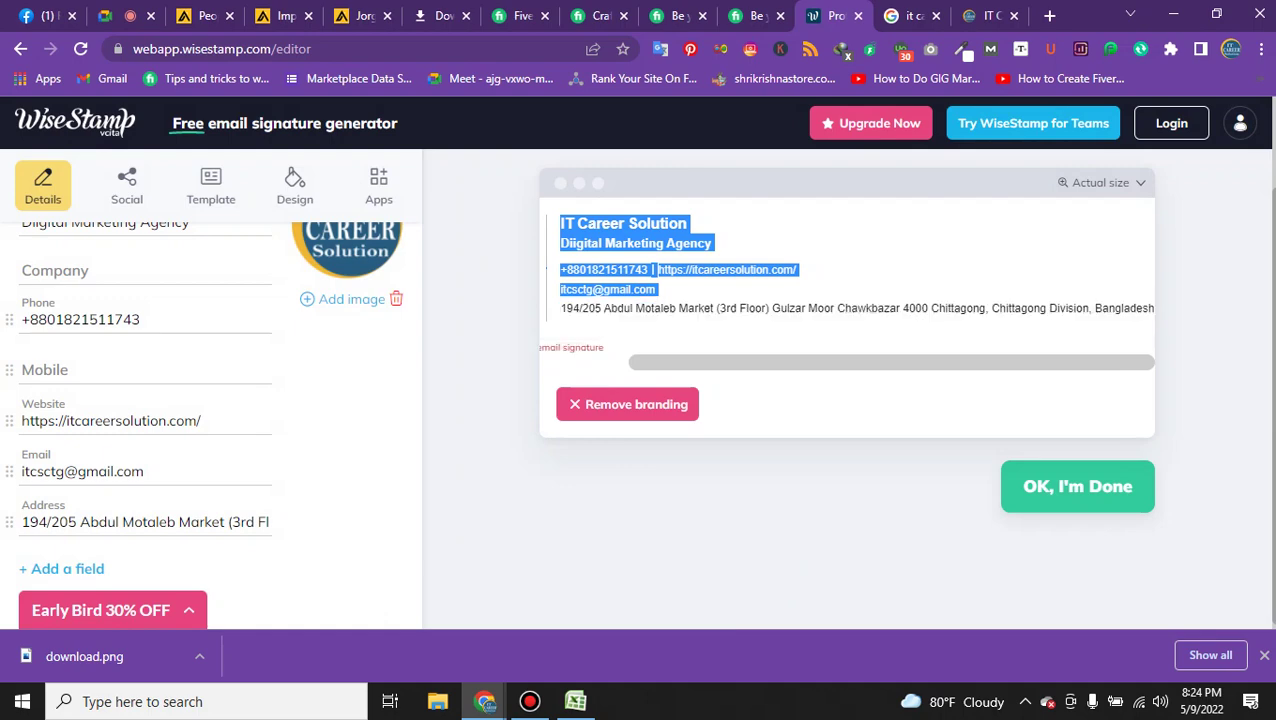
shift+click(1150, 308)
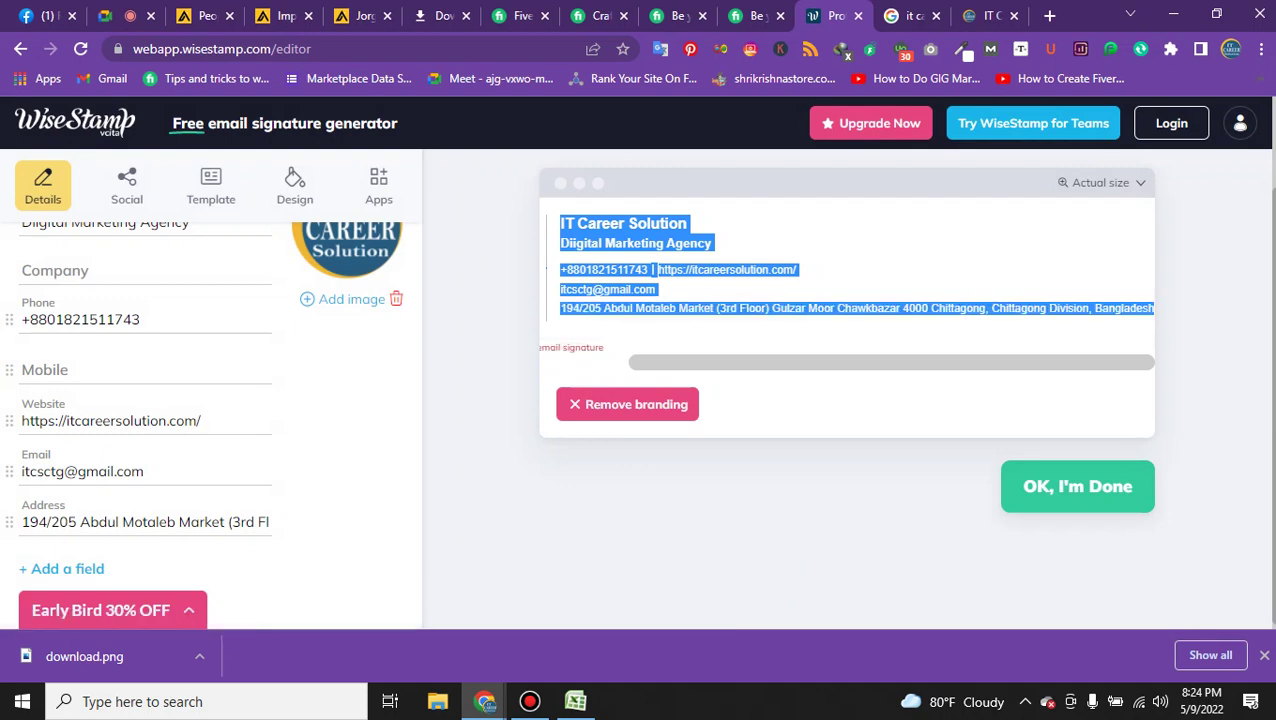
click(198, 15)
click(650, 501)
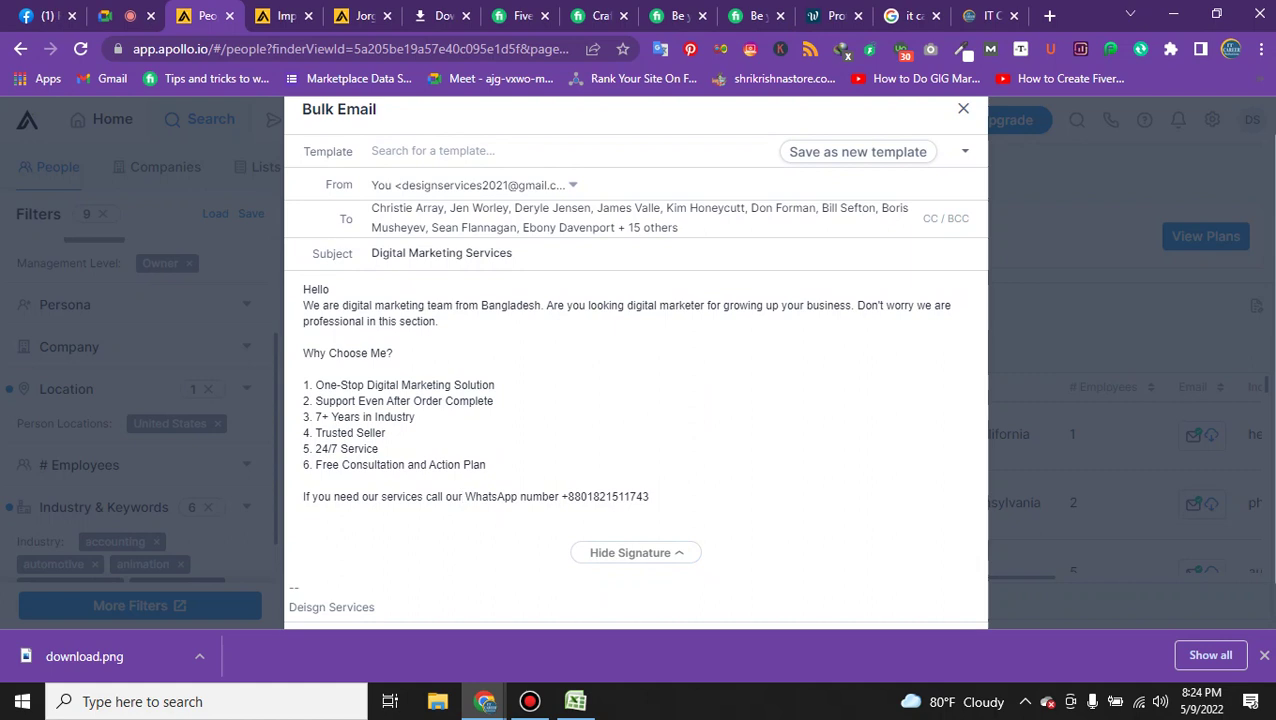
Paste the copied signature on a new line below the WhatsApp number and enlarge its logo slightly.
key(Return)
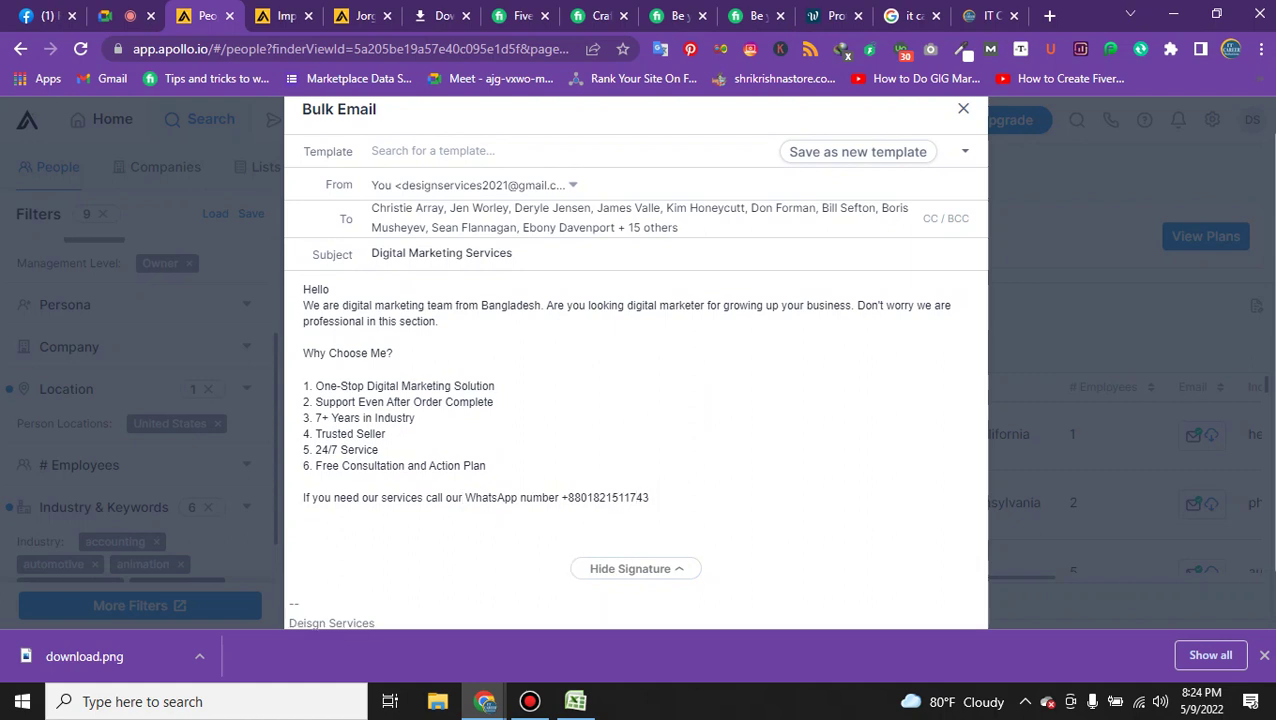
key(ctrl+v)
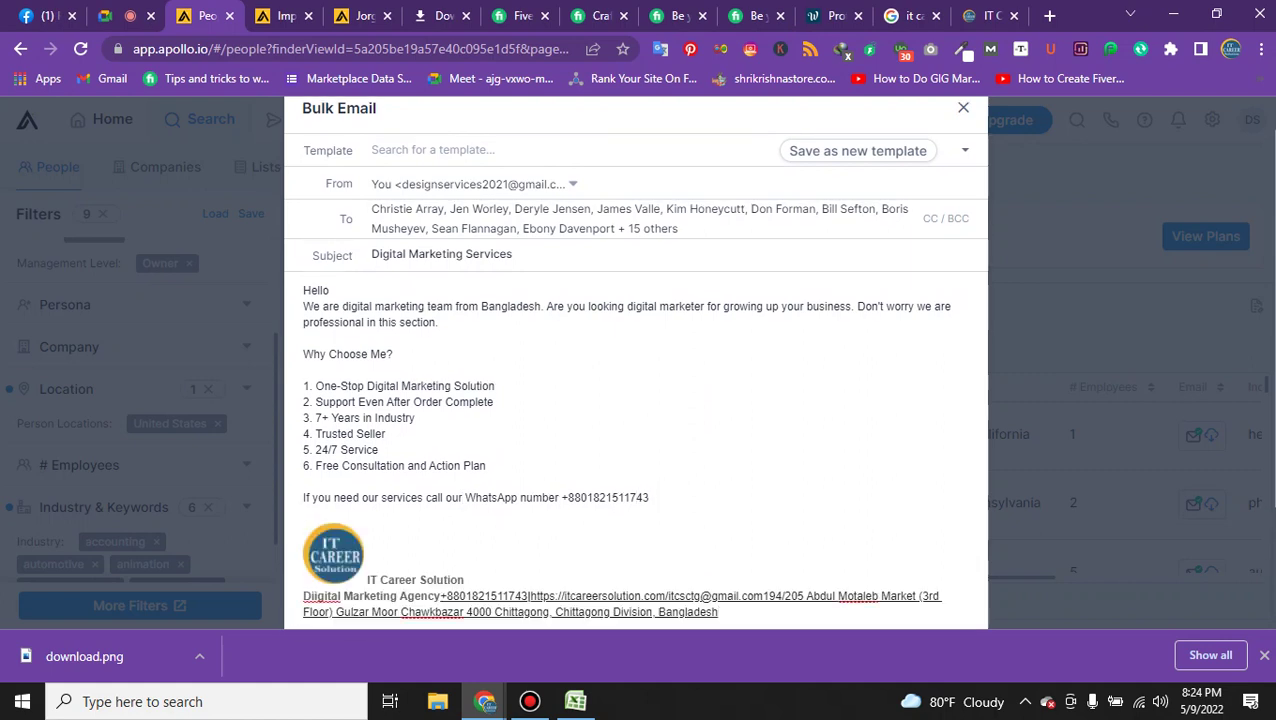
scroll(636, 400, down, 2)
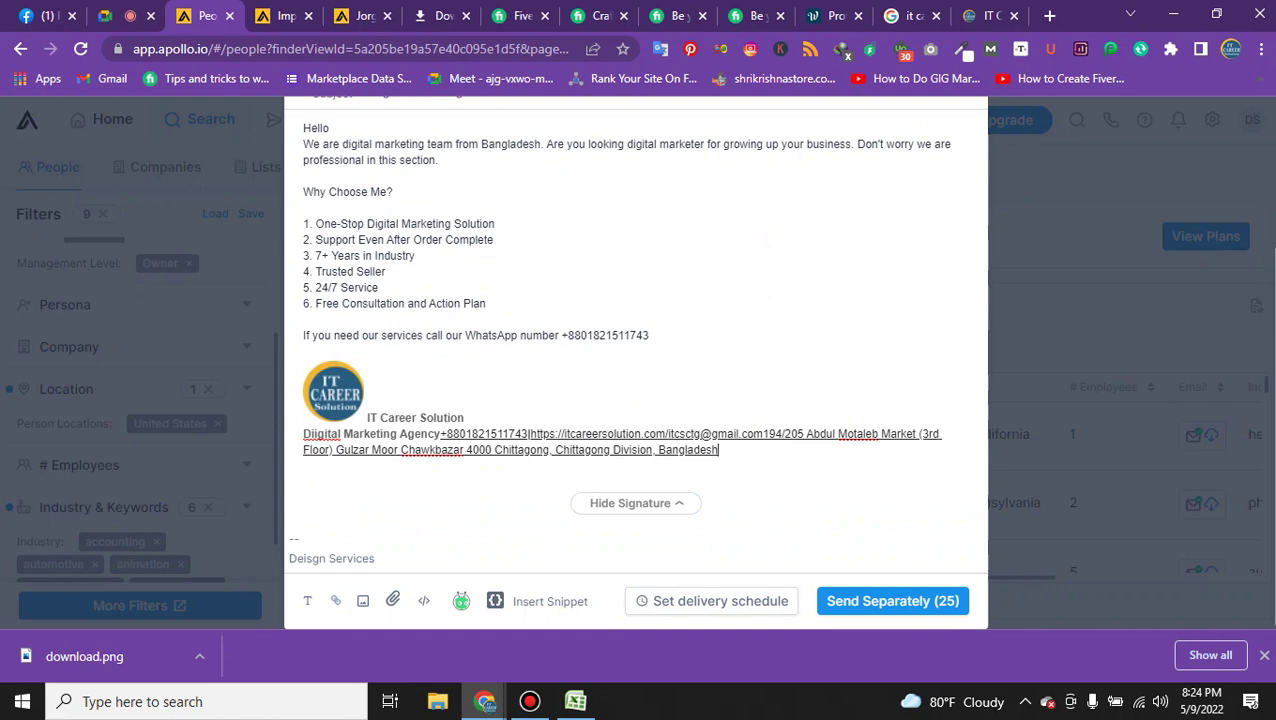
click(333, 390)
drag(364, 421, 370, 421)
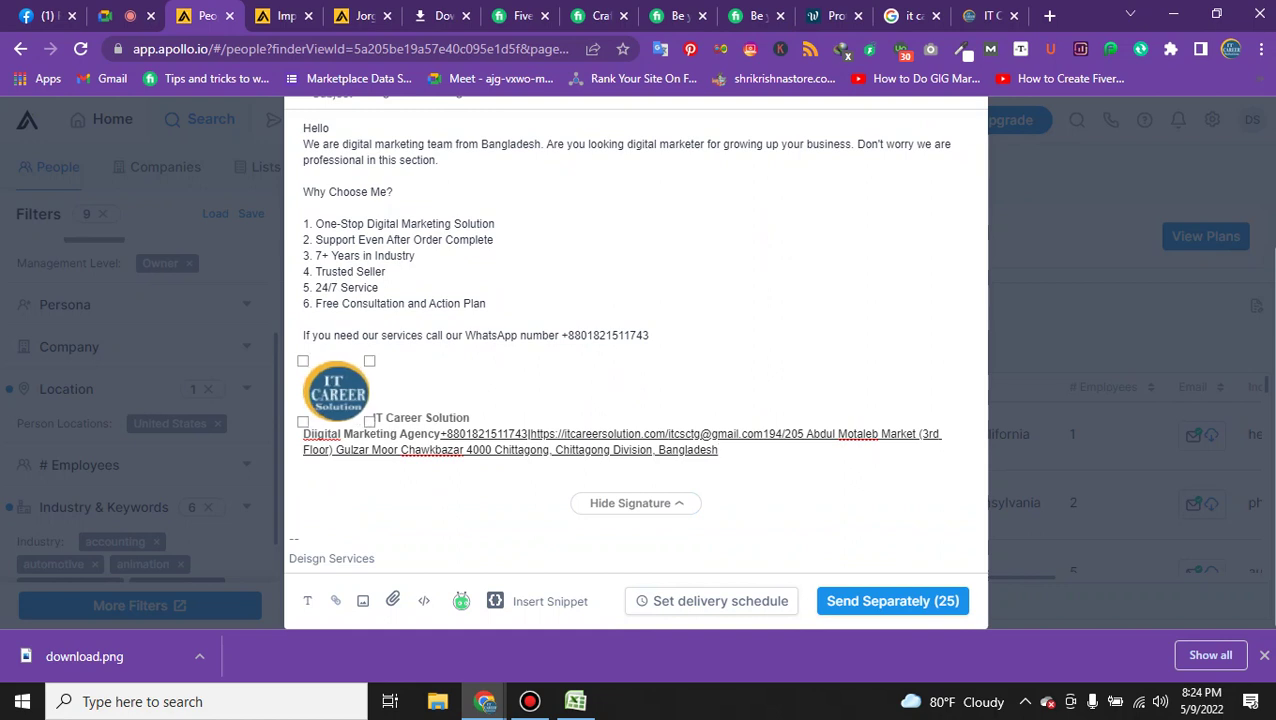
click(386, 418)
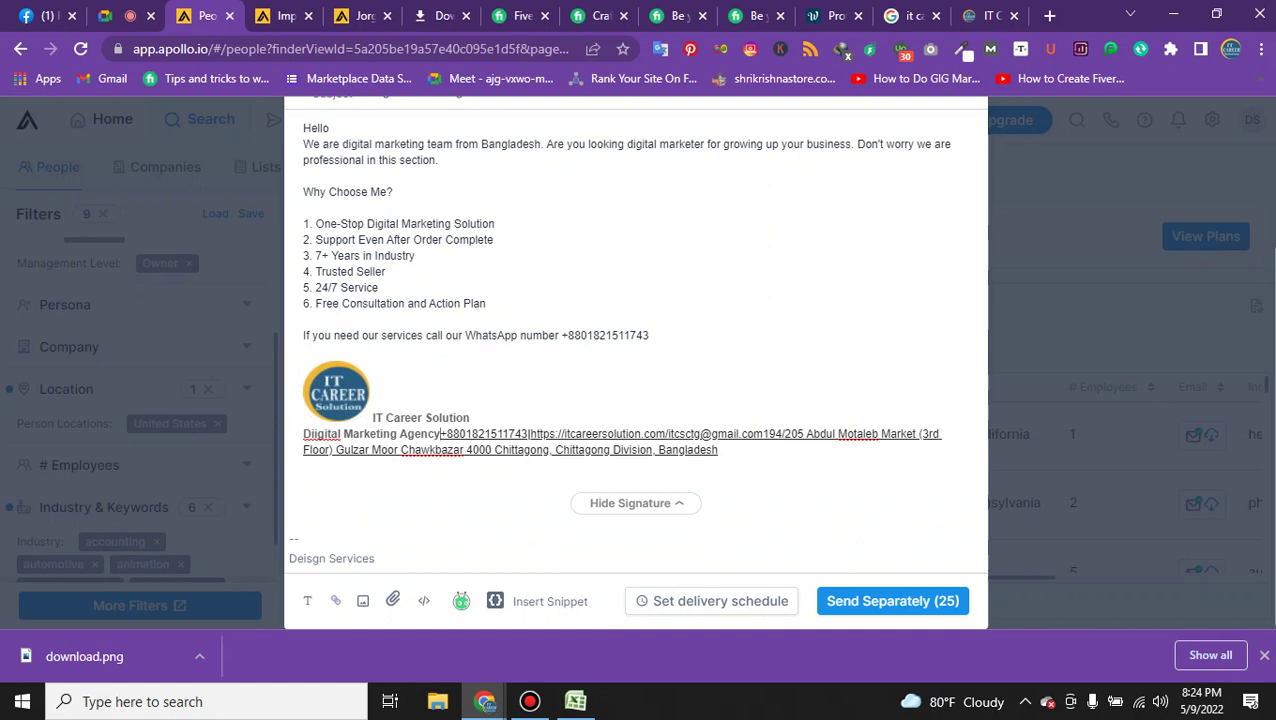